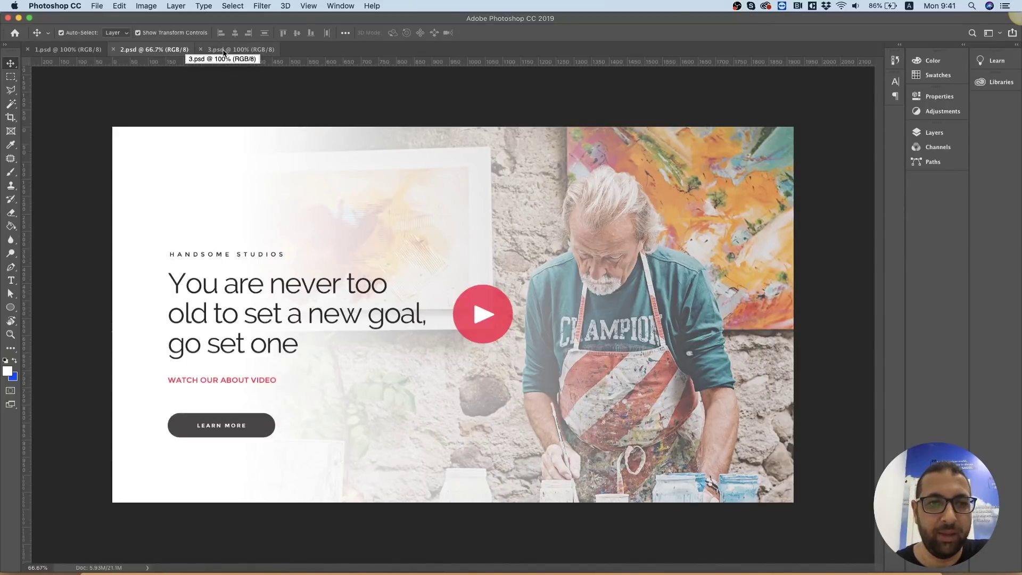
Review the hero designs in 1.psd, 2.psd and 3.psd, then return to 1.psd
click(67, 49)
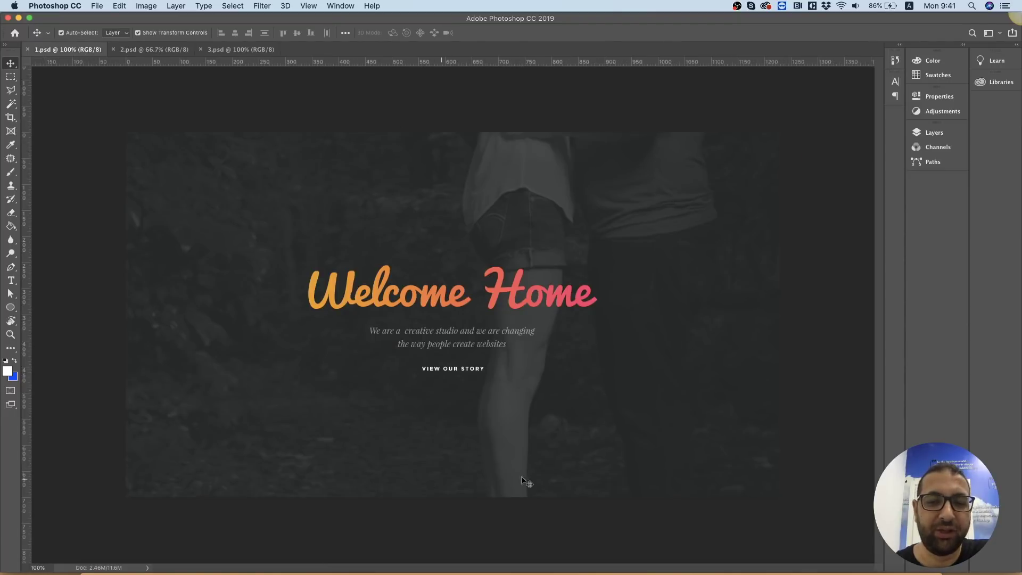
click(142, 49)
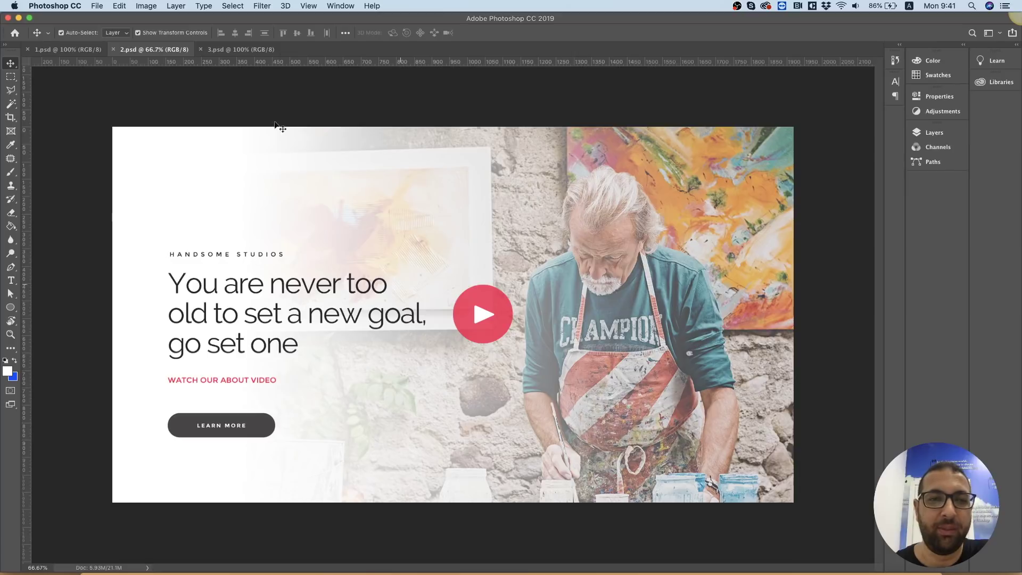
click(227, 51)
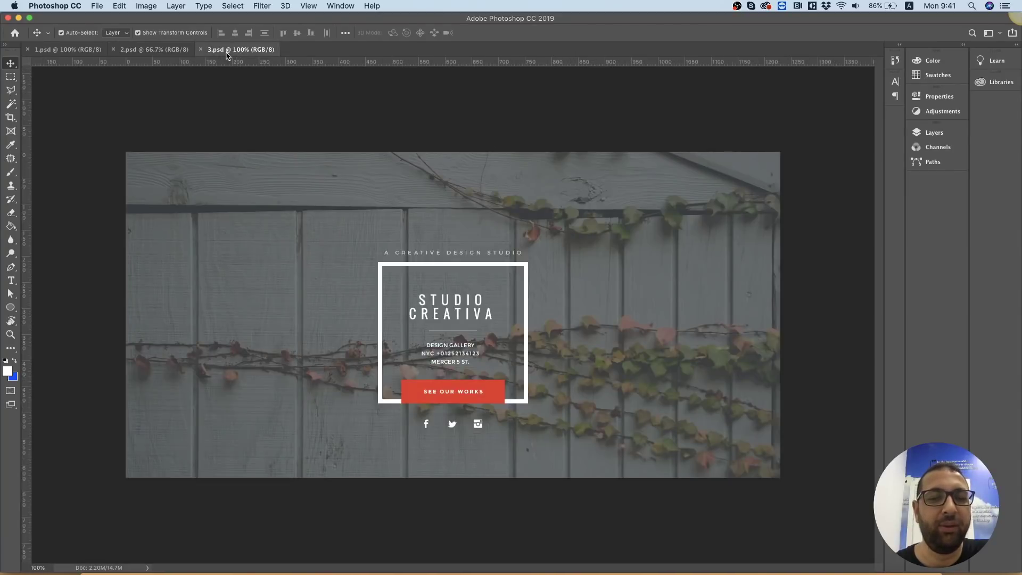
click(69, 51)
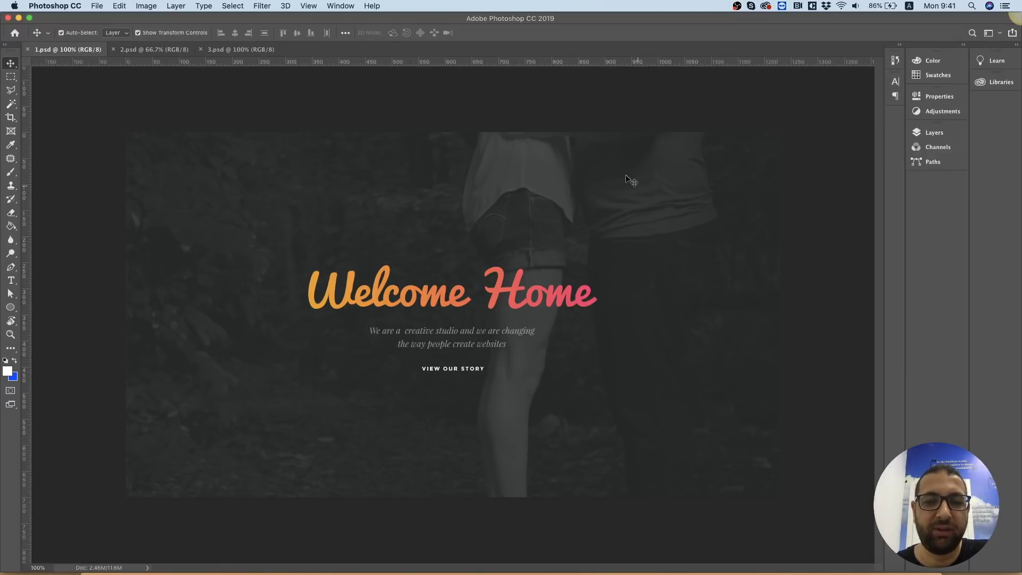
Inspect the Overlay and BG Image layers behind the hero text in 1.psd by toggling each layer's visibility
click(584, 154)
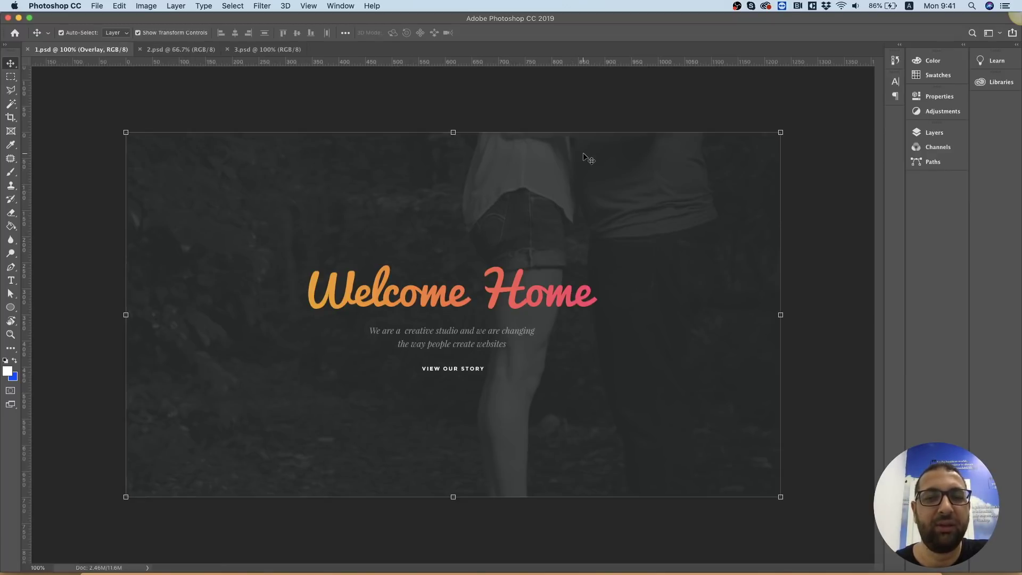
click(934, 134)
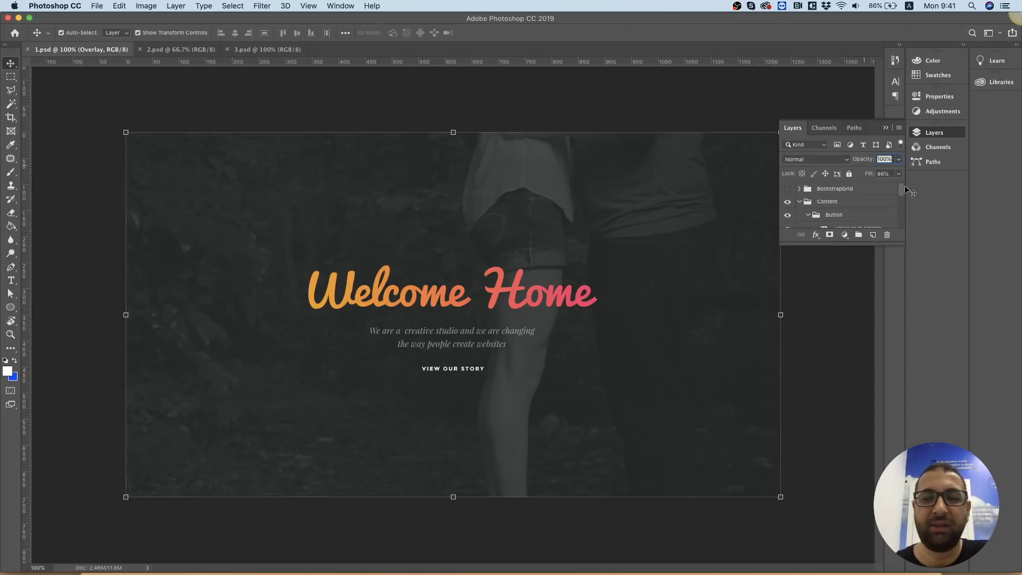
drag(902, 196, 900, 233)
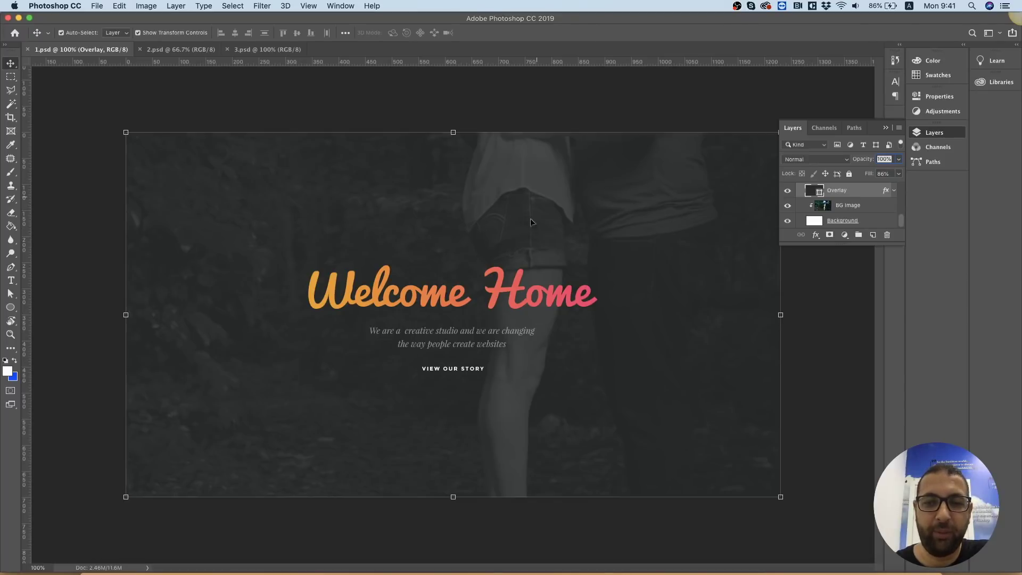
scroll(803, 209, up, 1)
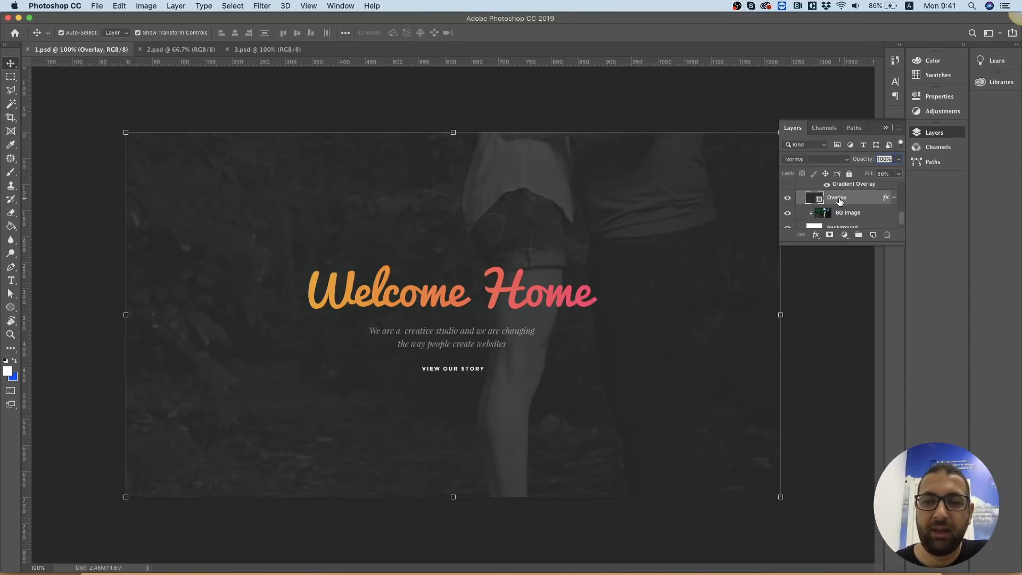
click(786, 202)
click(787, 202)
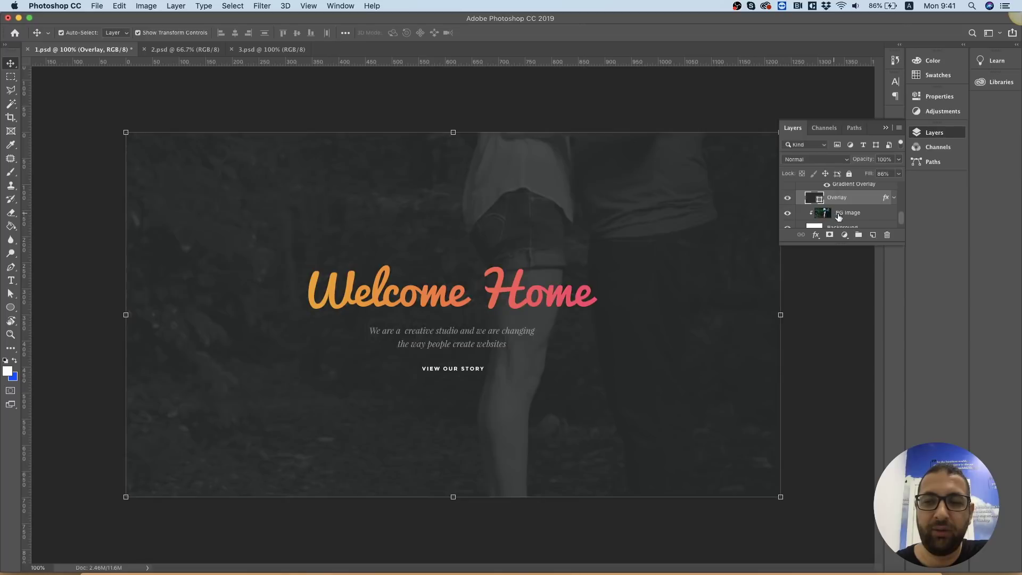
click(802, 213)
click(788, 214)
click(788, 213)
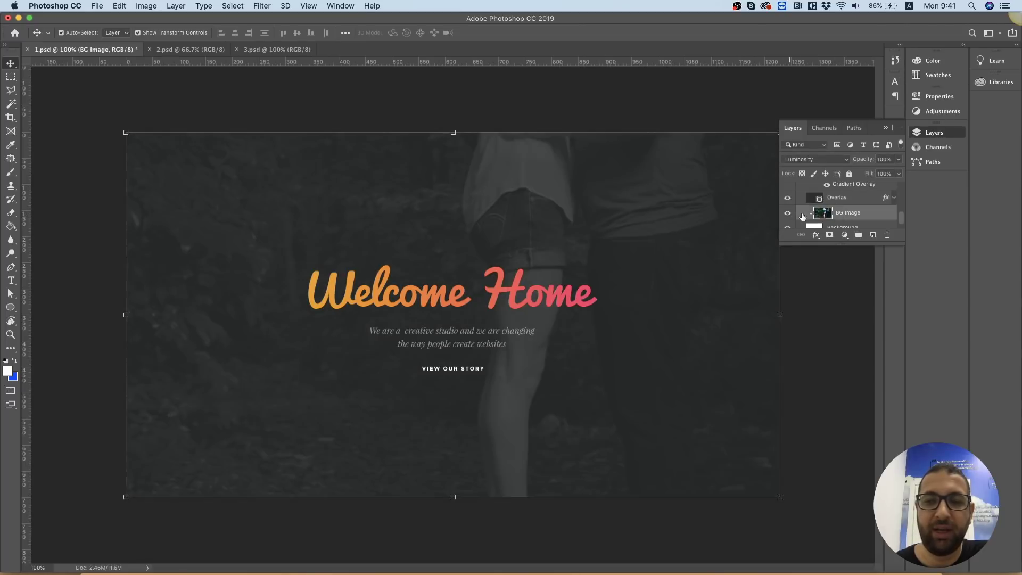
Merge the Overlay and BG Image layers into one layer and check it by toggling its visibility
click(854, 203)
shift+click(855, 212)
right_click(855, 213)
click(830, 213)
right_click(862, 217)
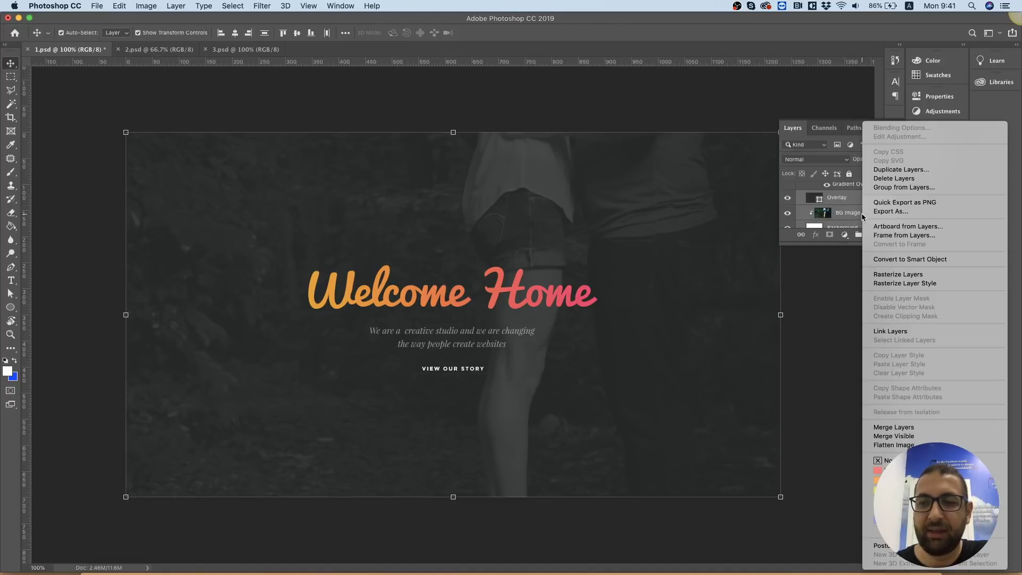
click(893, 427)
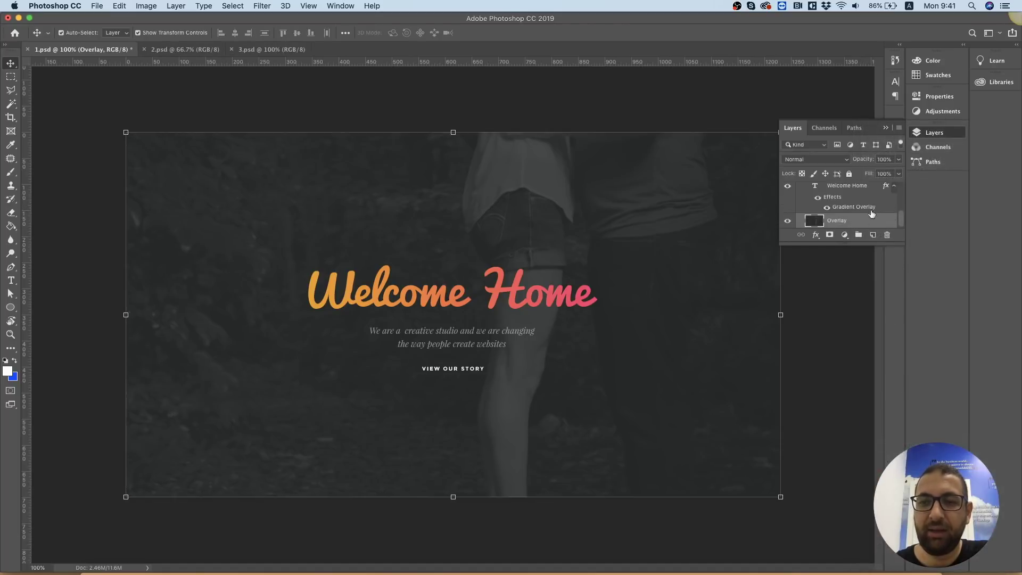
click(788, 221)
click(787, 221)
Export the merged Overlay layer on its own in JPG format at 100% quality
right_click(856, 226)
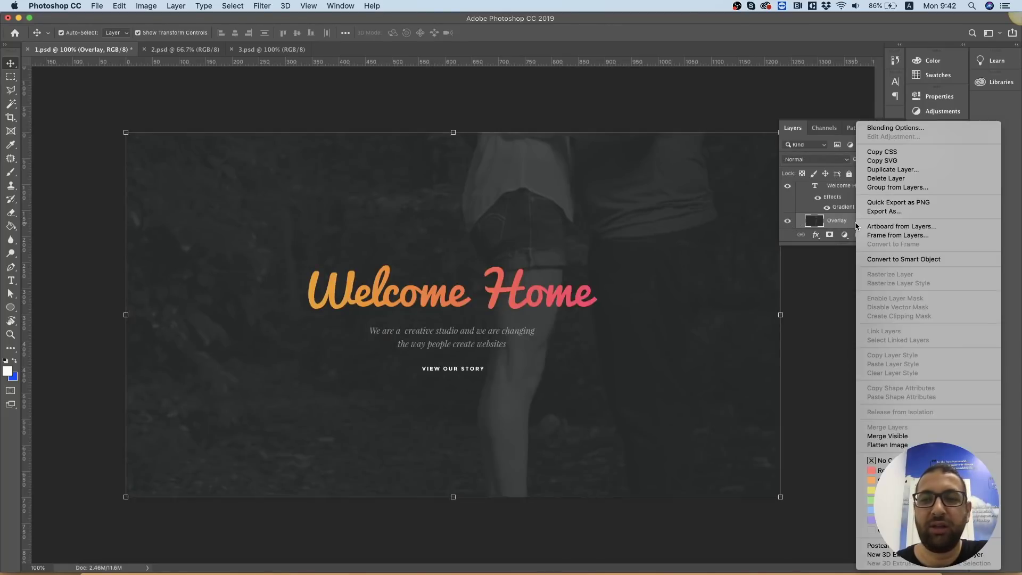
click(892, 214)
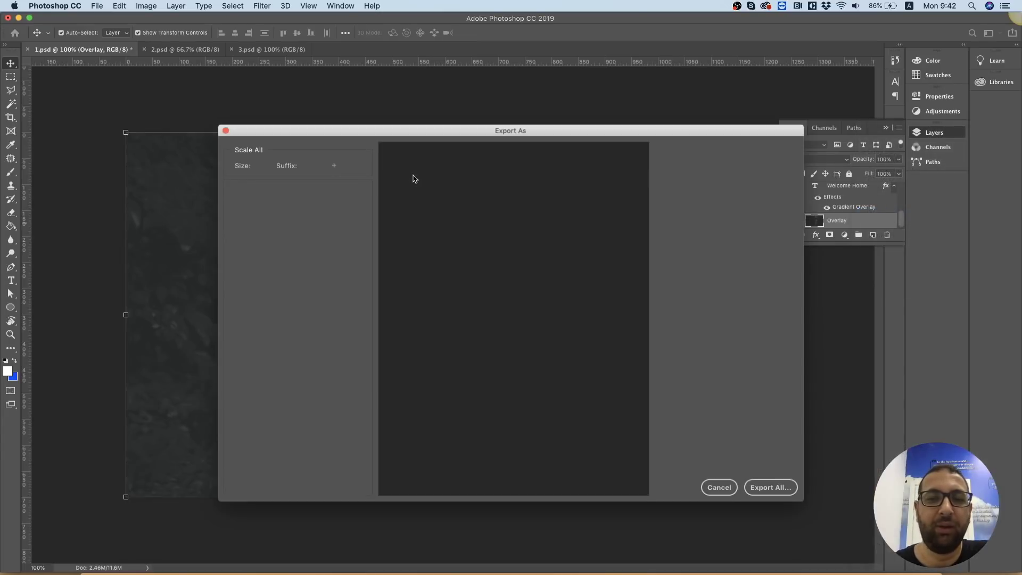
click(736, 169)
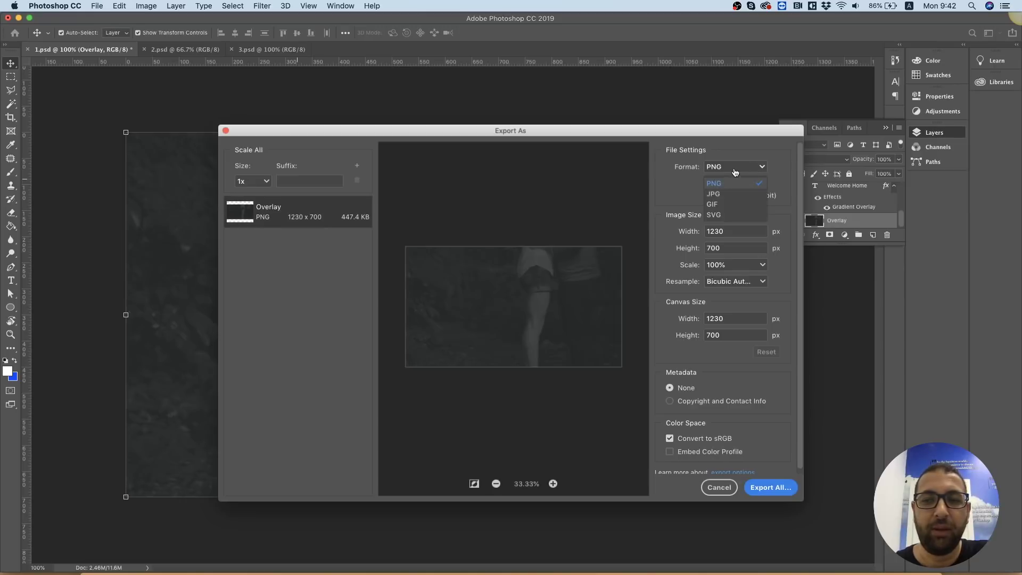
click(716, 195)
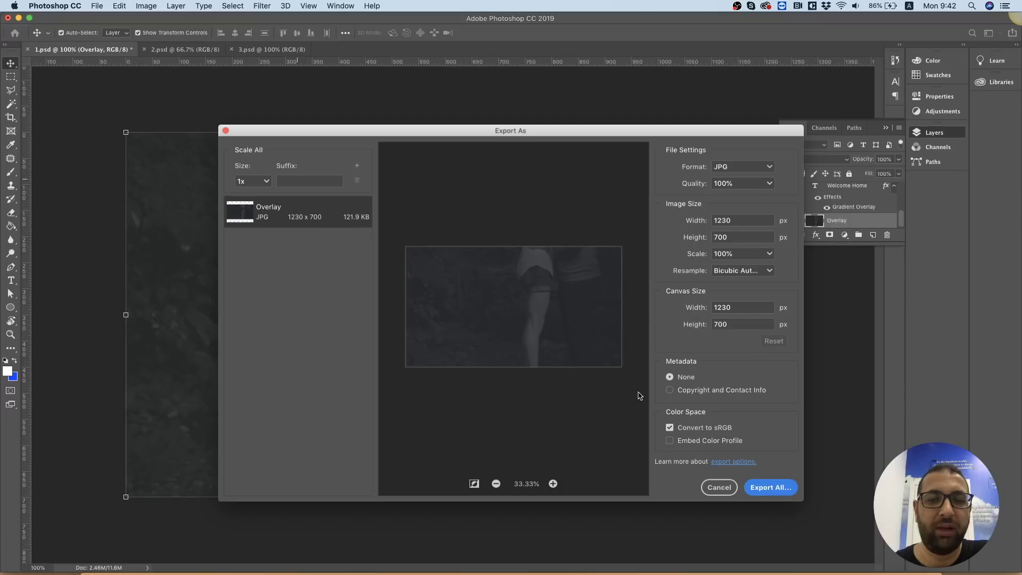
click(770, 489)
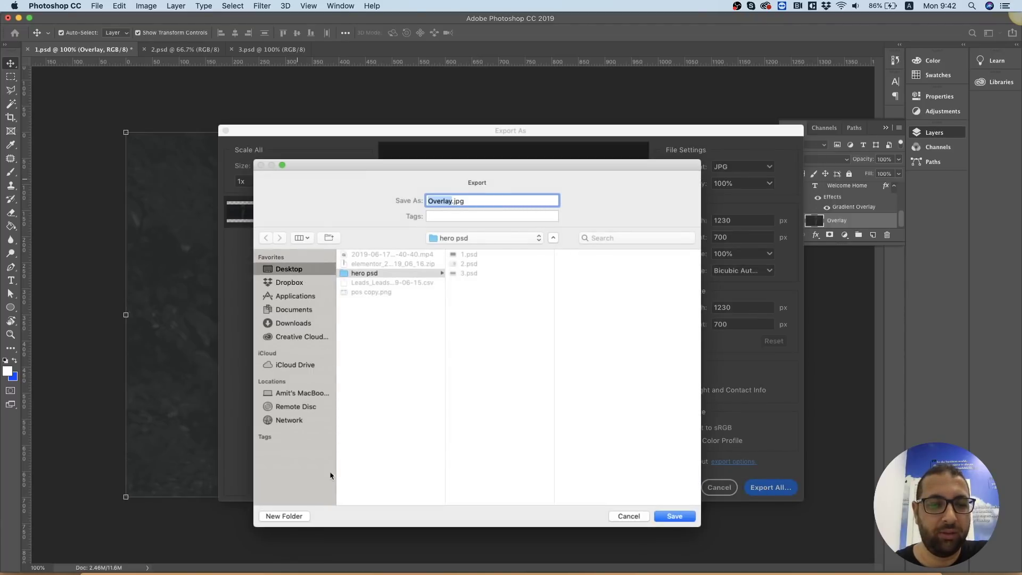
Create a folder named assets on the Desktop and save the exported background there as hero1
click(283, 517)
click(386, 260)
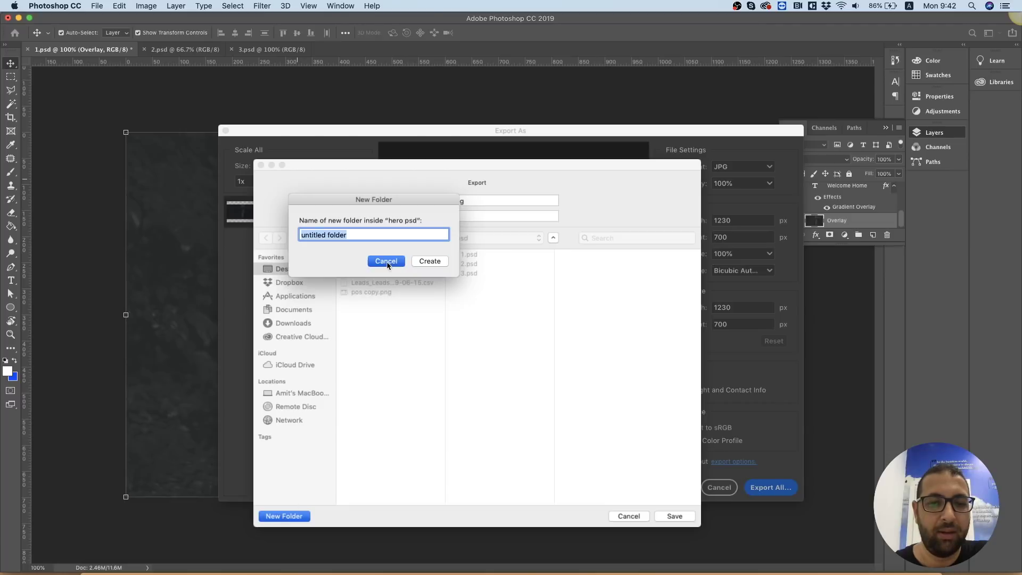
click(282, 516)
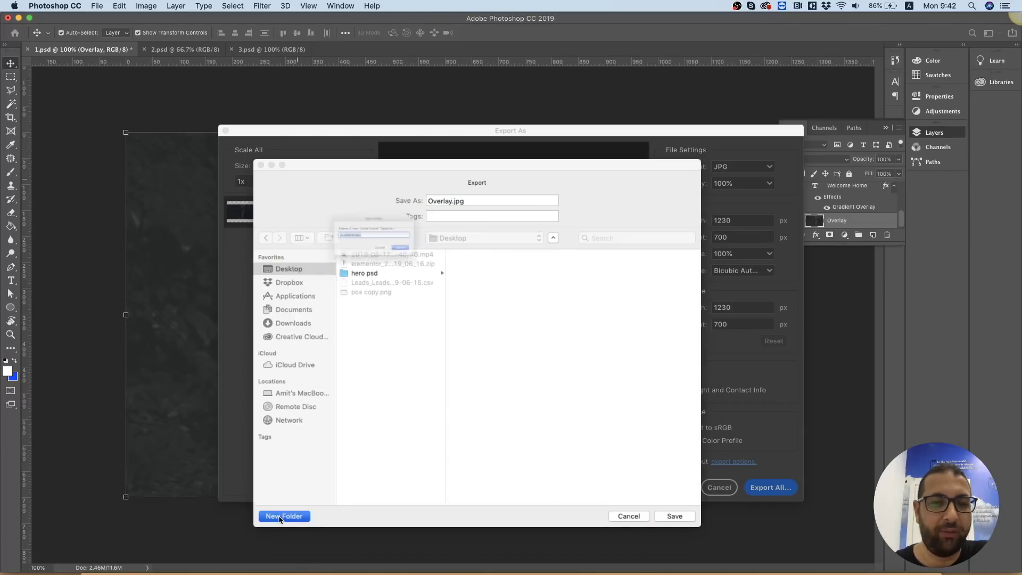
text(assets)
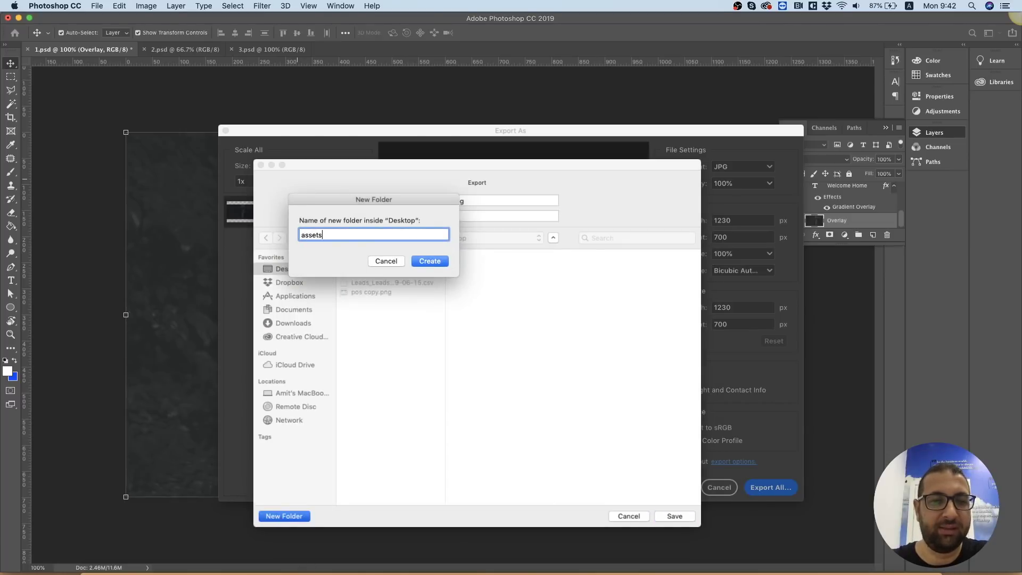
key(Return)
drag(453, 200, 359, 197)
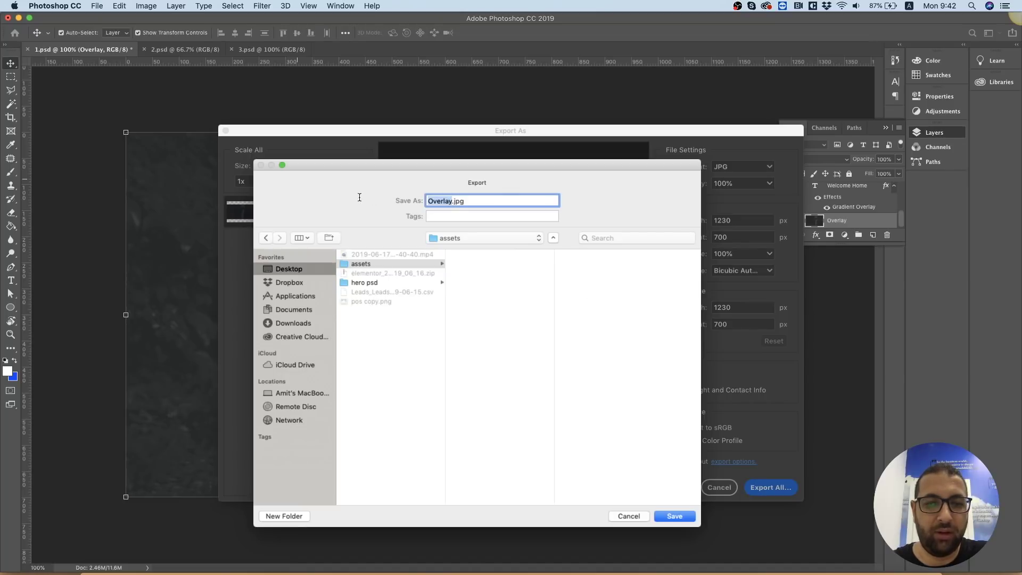
text(hero1)
key(Return)
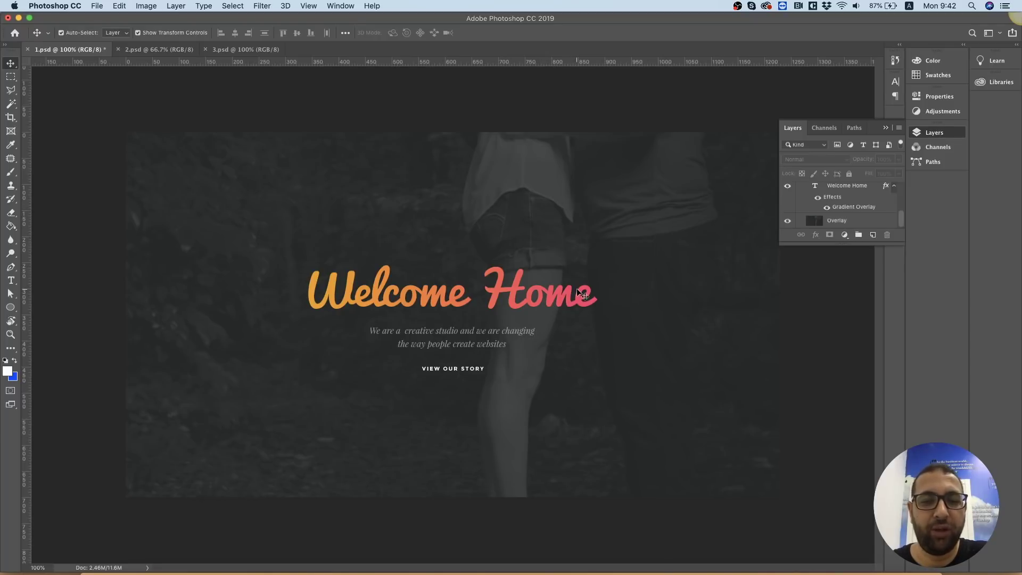
Switch to the Elementor page in Chrome and add a Heading widget with centred alignment
click(366, 570)
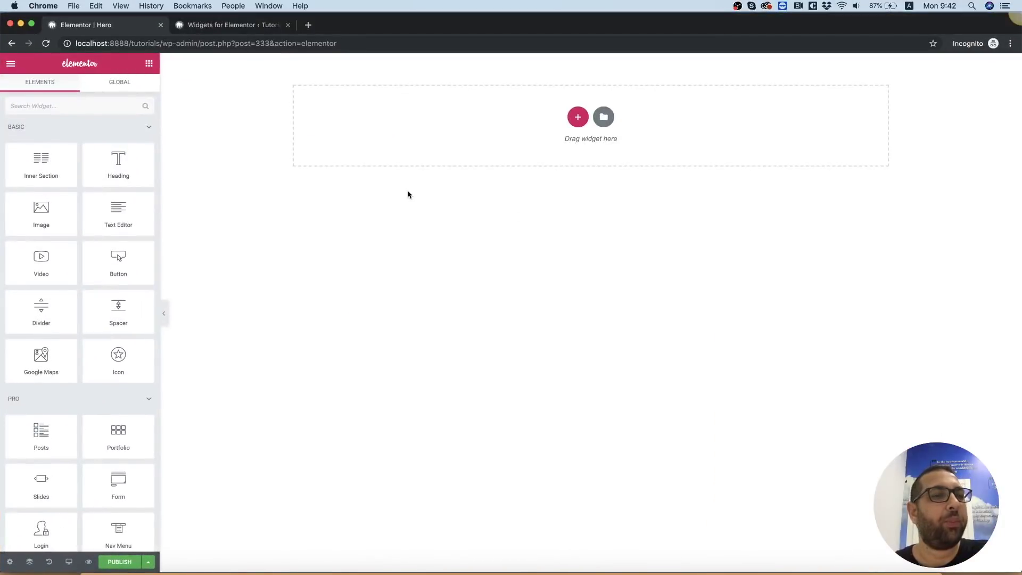
drag(118, 164, 569, 132)
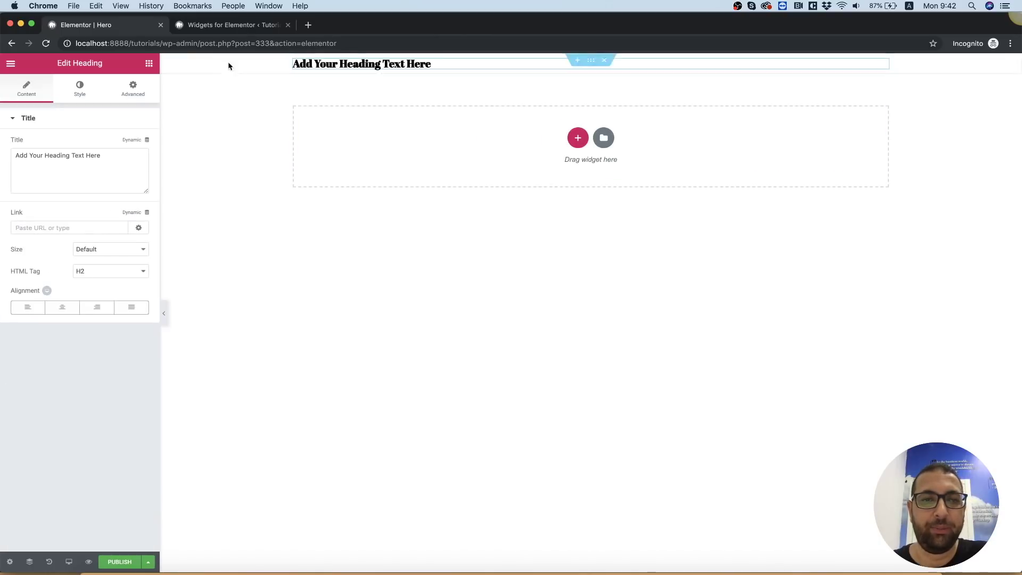
click(65, 307)
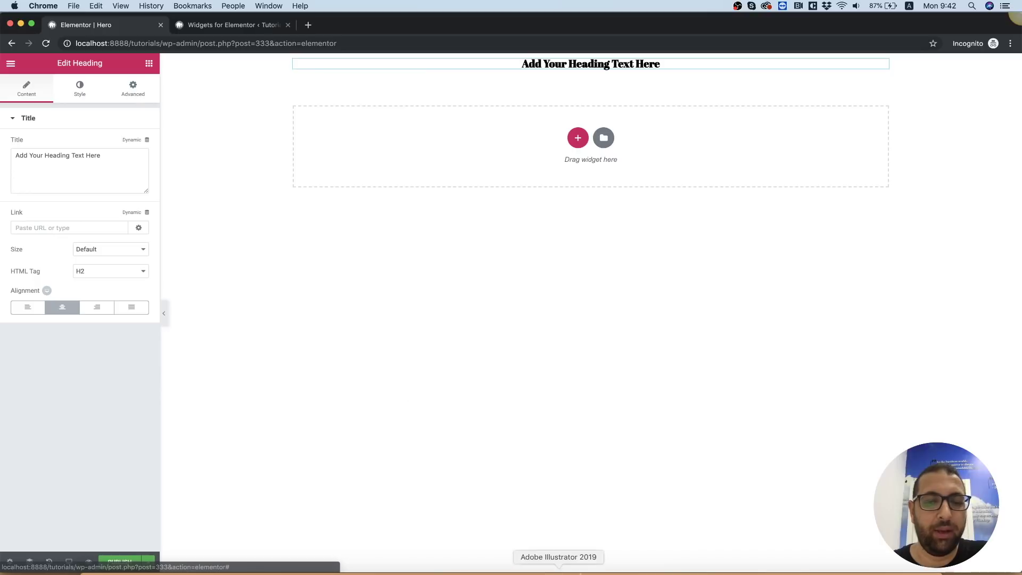
Switch to Photoshop and inspect the font settings of the Welcome Home text layer with the Type tool
click(654, 572)
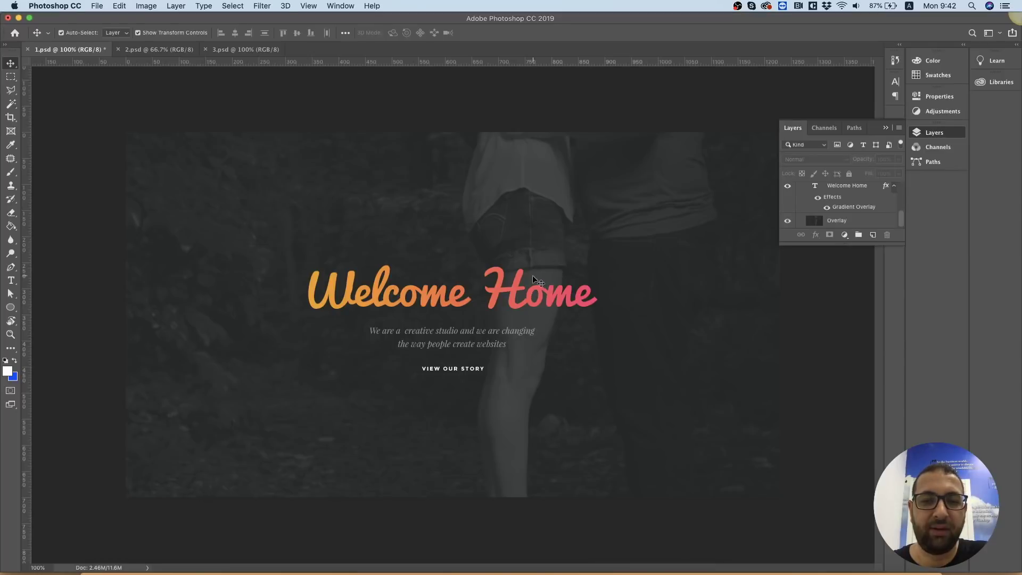
click(514, 286)
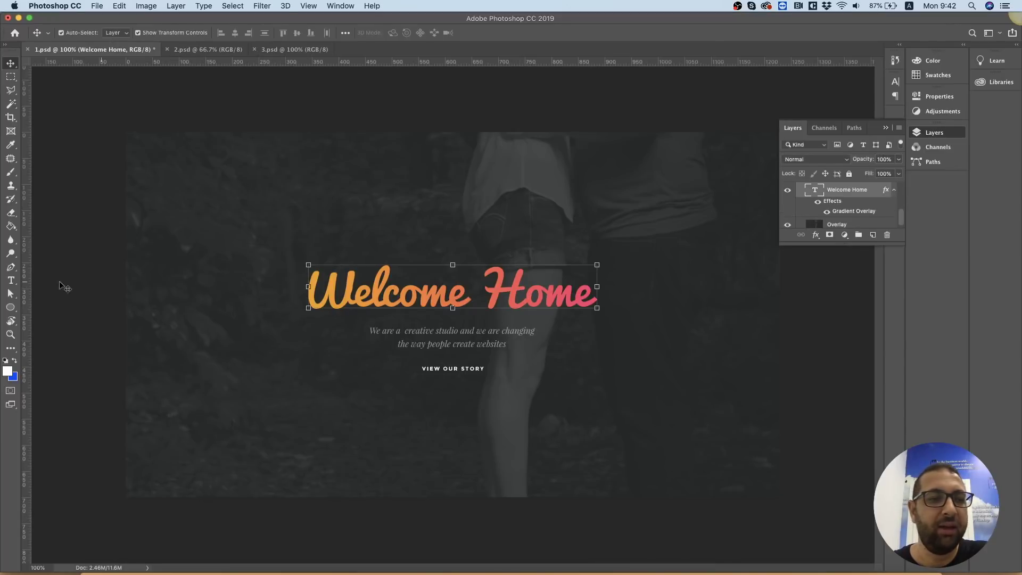
click(11, 280)
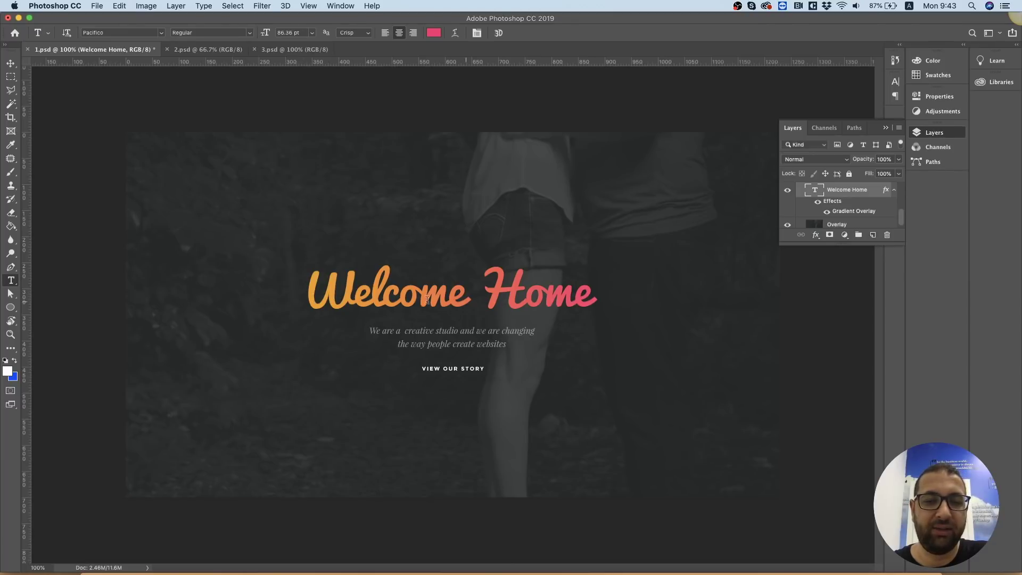
Return to the Elementor page in Chrome and delete the column that holds the heading
click(367, 567)
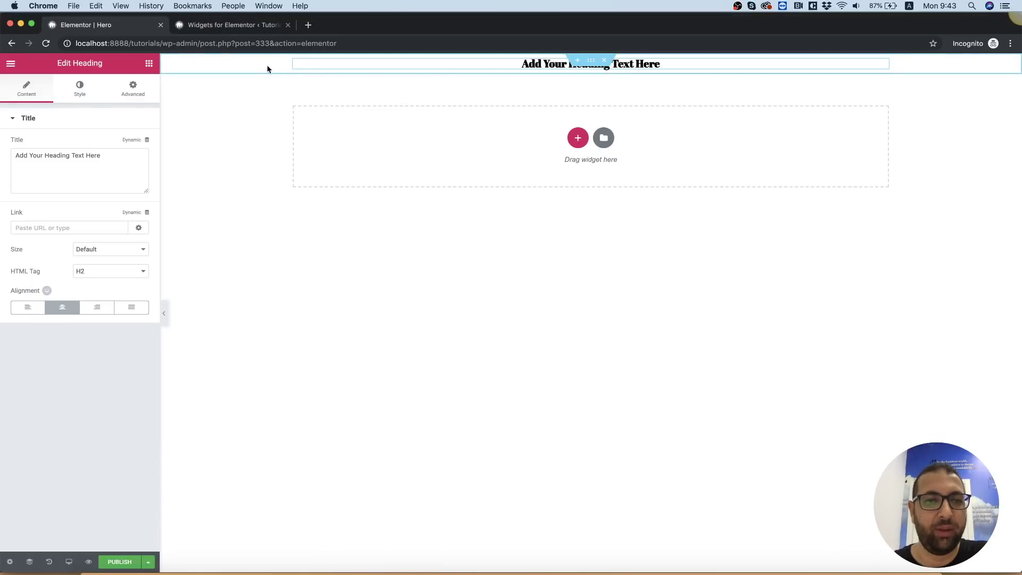
right_click(299, 70)
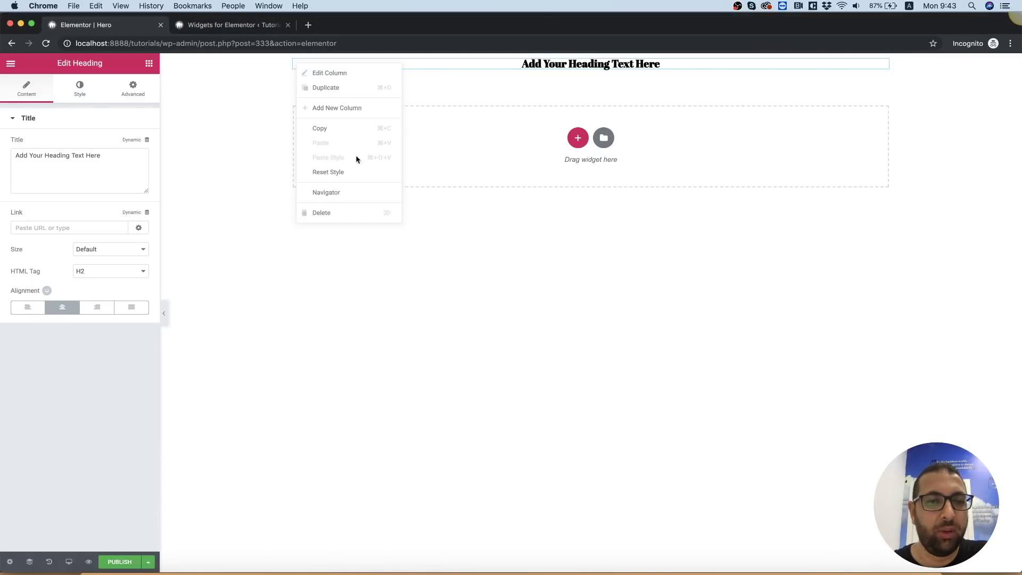
click(347, 214)
Find the Gradient Title widget, add it to the page in a new section, and delete the empty section above it
click(95, 103)
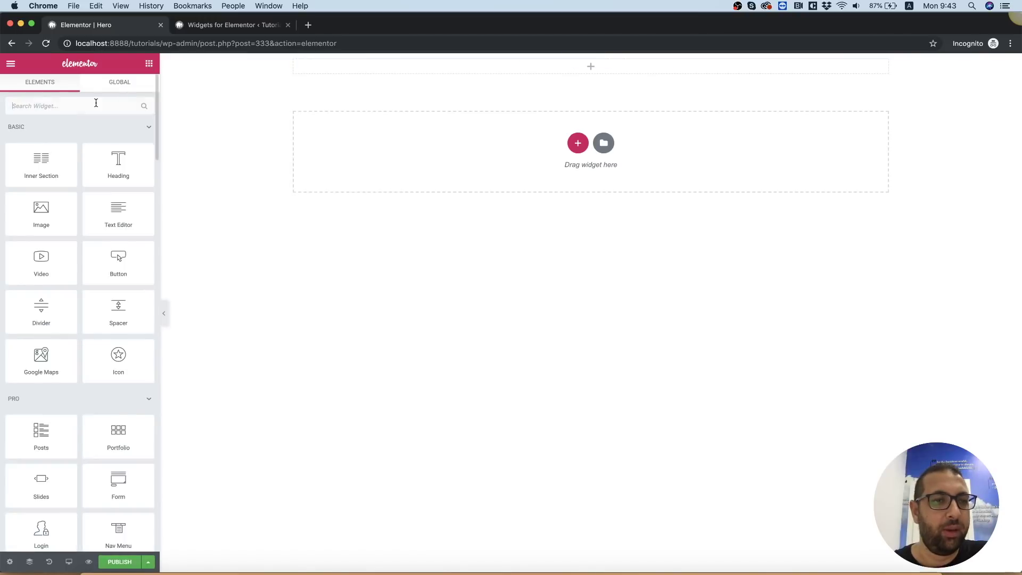
text(gradie)
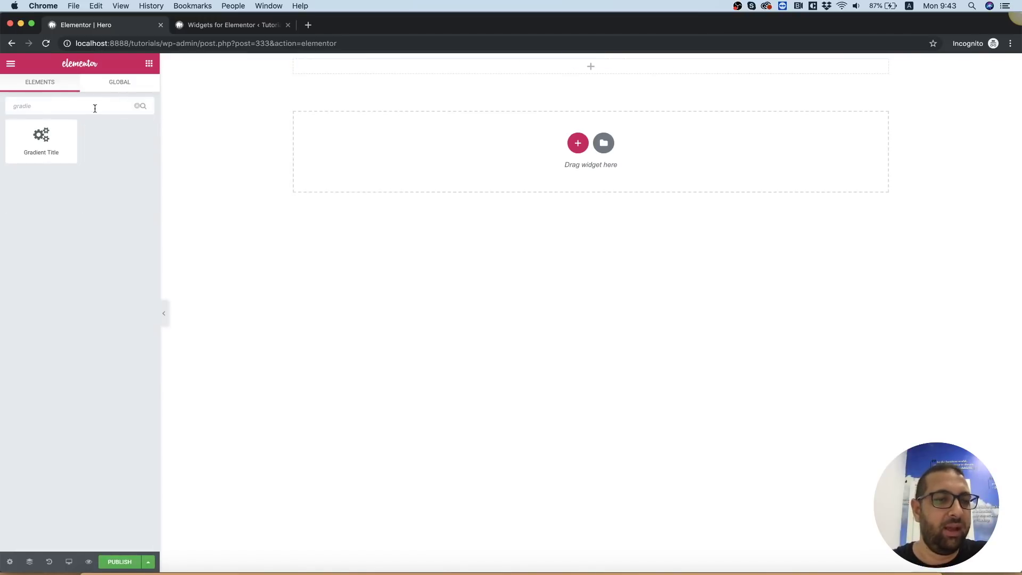
drag(48, 150, 568, 133)
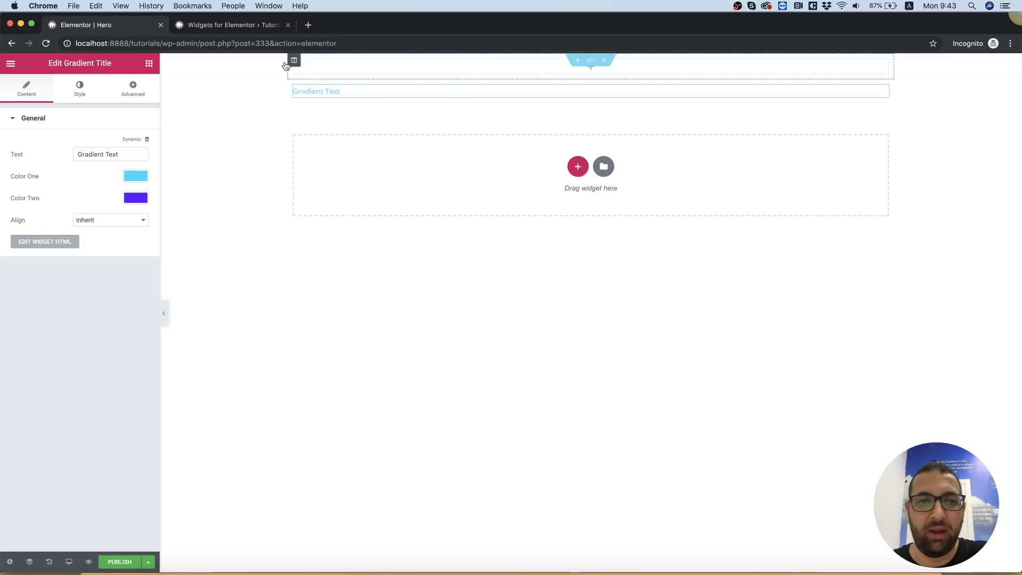
right_click(253, 68)
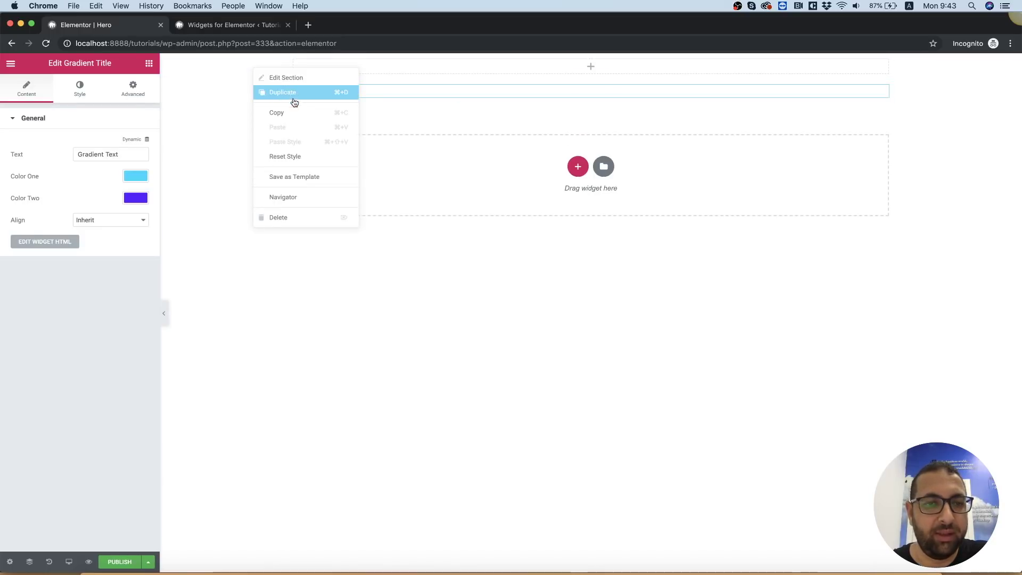
click(298, 217)
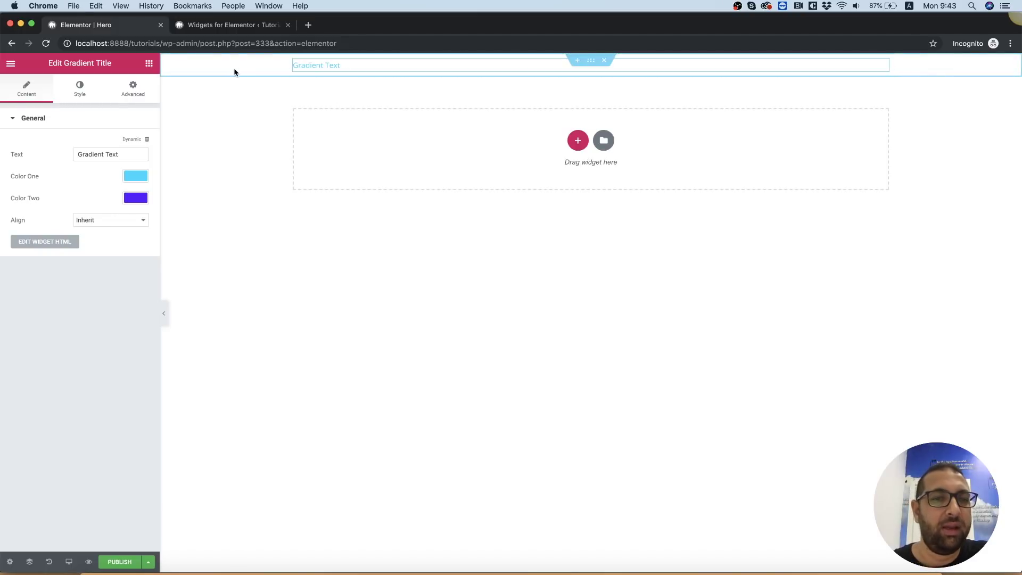
Set the gradient title's text to "Welcome Home" and its alignment to Center
click(122, 154)
key(super+a)
text(W)
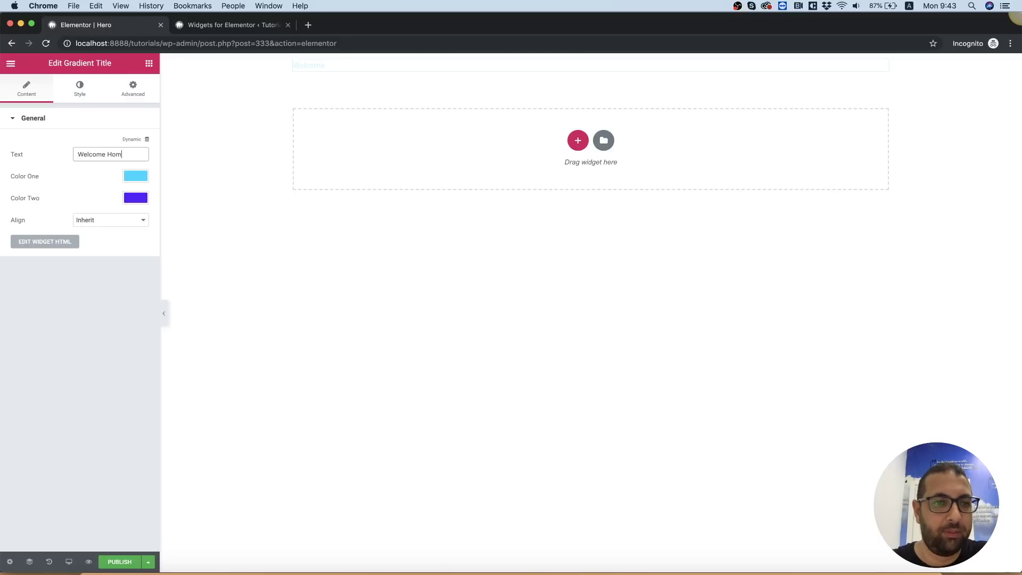
click(96, 221)
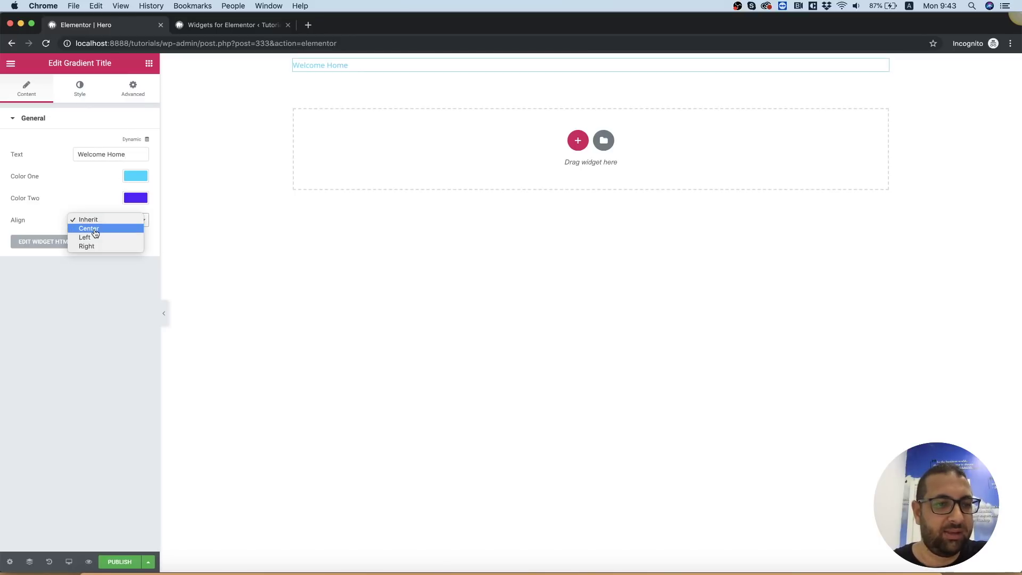
click(96, 234)
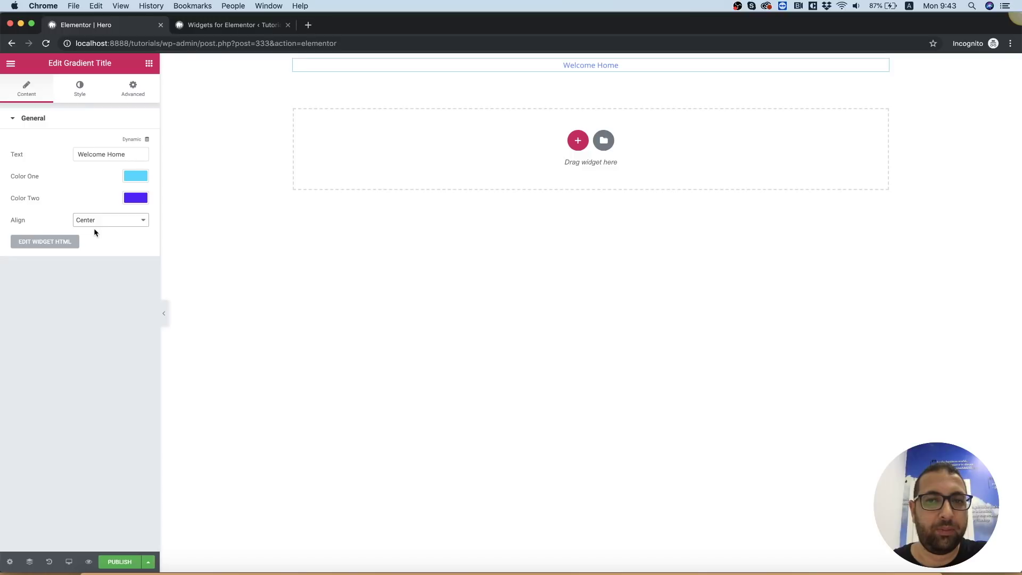
Enable the gradient title's text styles with a font size of 86px and the Pacifico font family
click(79, 94)
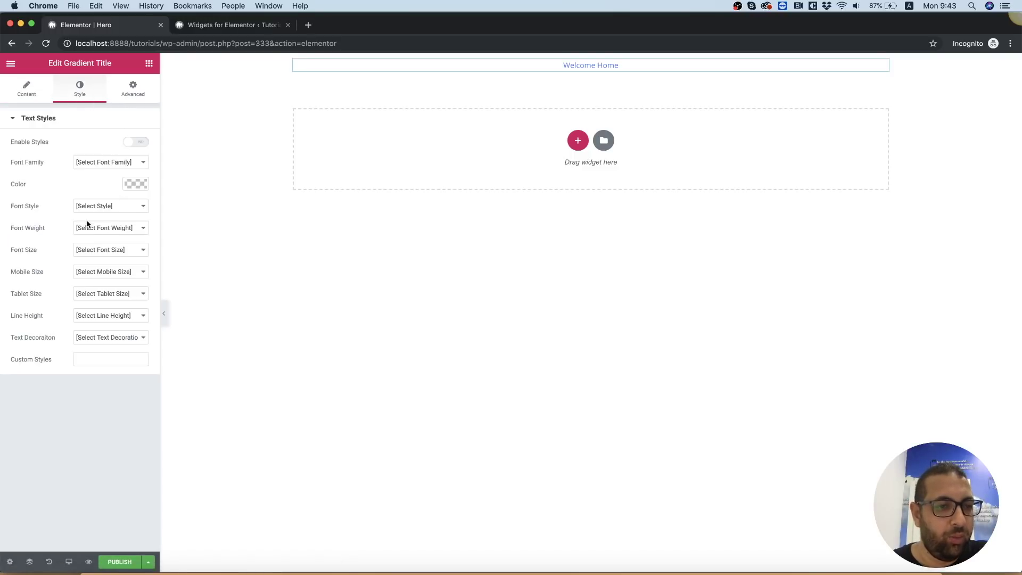
click(88, 247)
scroll(137, 434, down, 5)
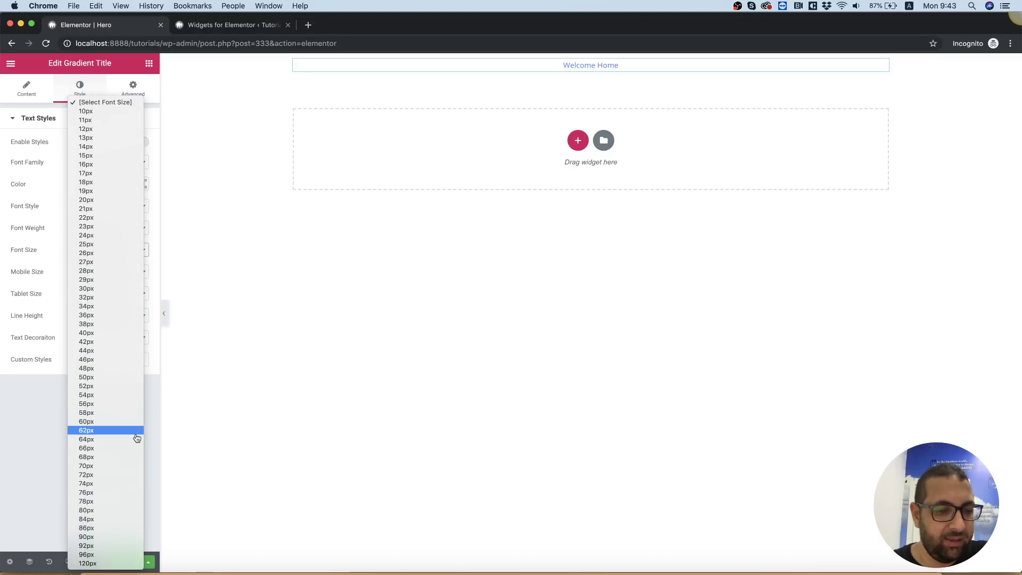
click(109, 527)
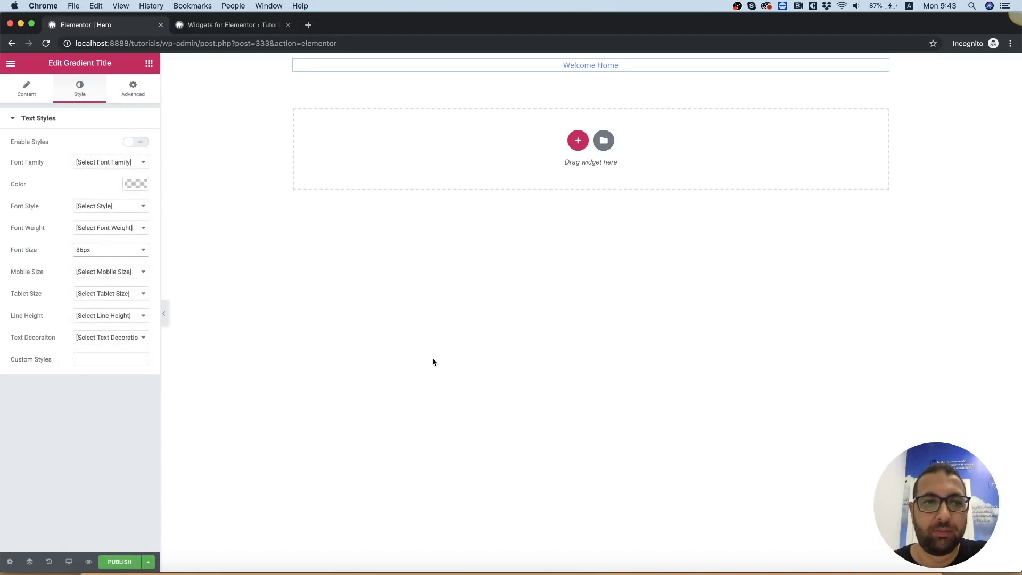
click(133, 144)
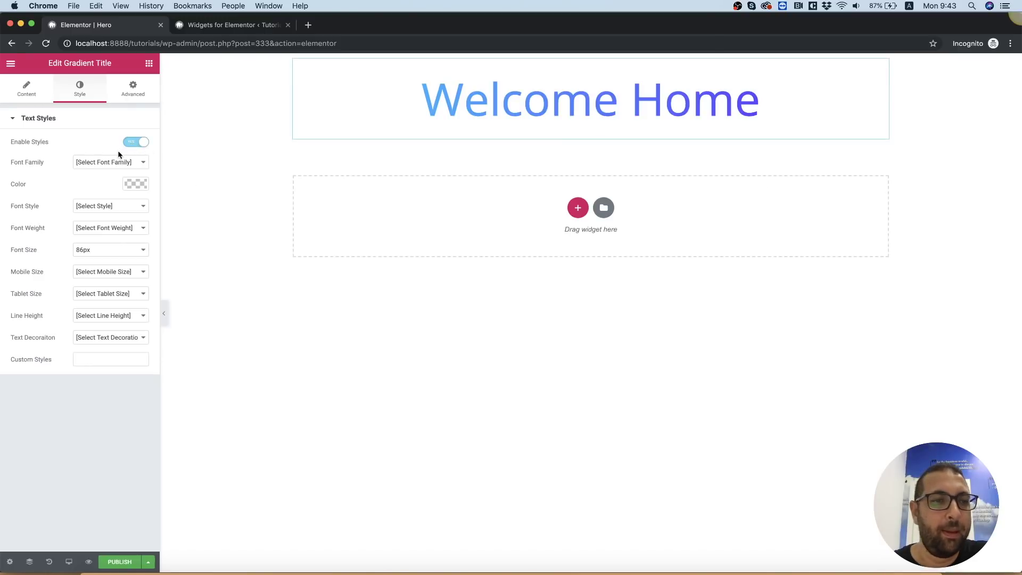
click(110, 163)
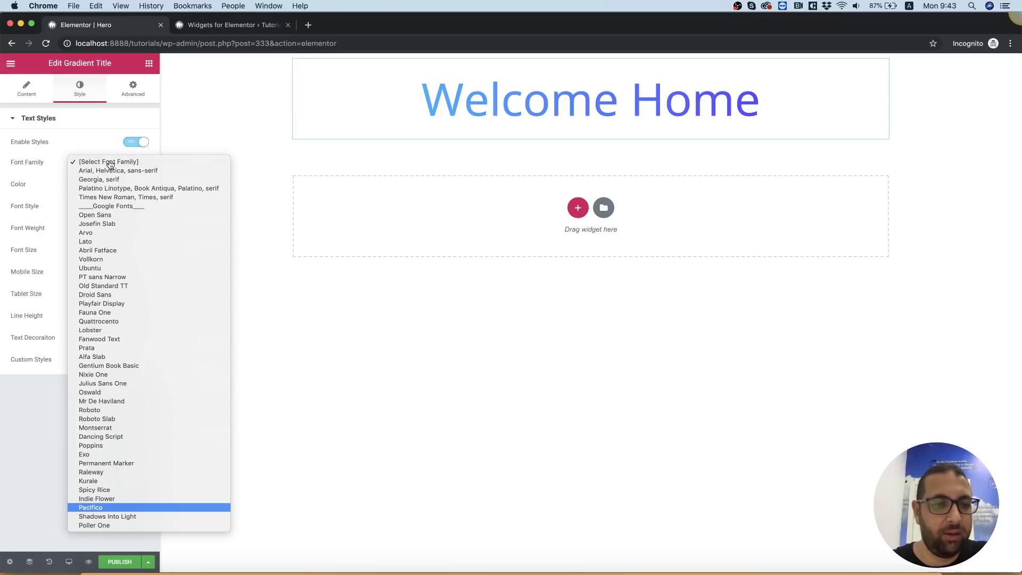
click(125, 507)
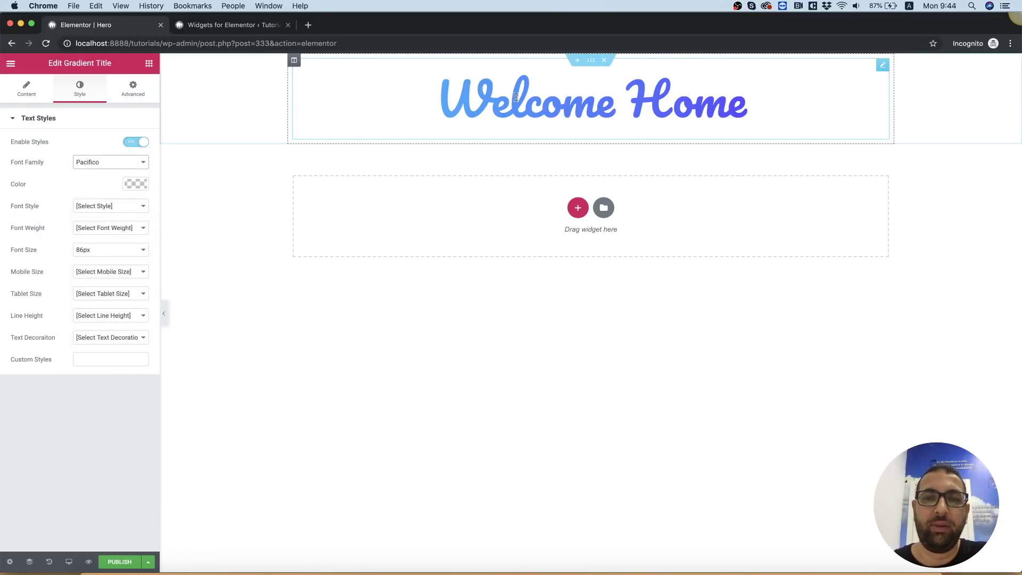
Switch to Photoshop and copy the hex code of the pink stop in the Welcome Home layer's gradient overlay
click(406, 122)
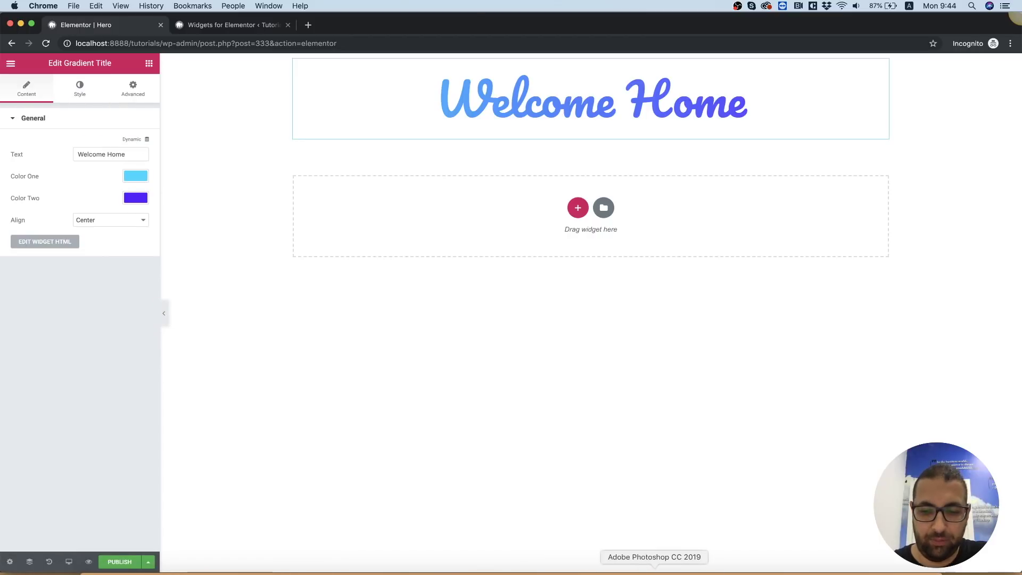
click(654, 573)
click(10, 63)
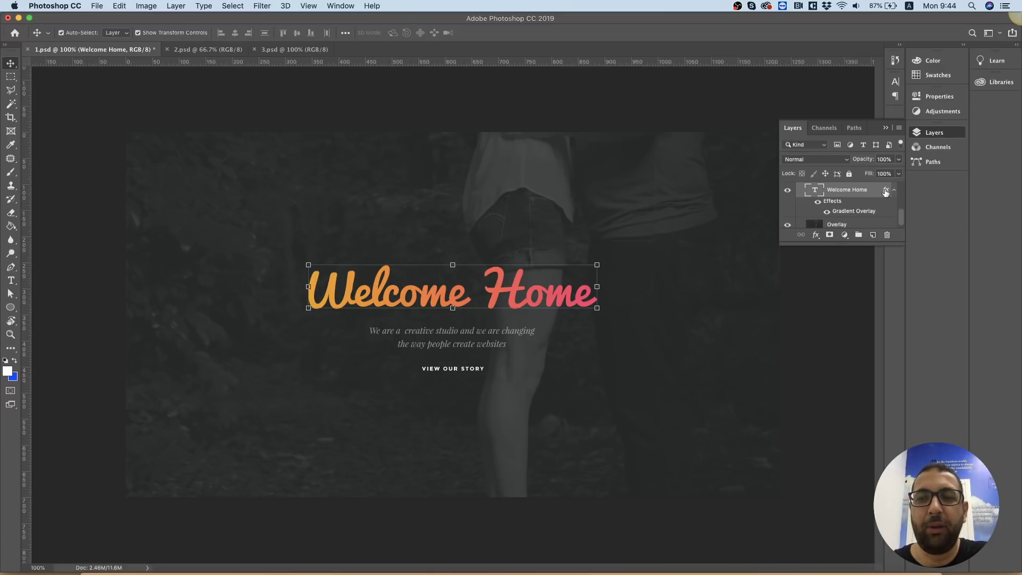
double_click(886, 191)
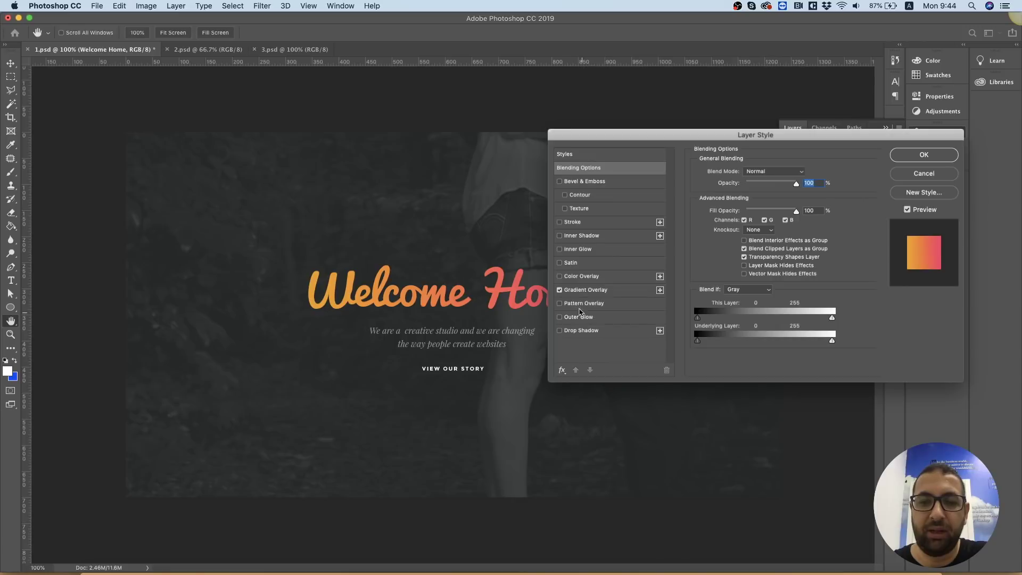
click(575, 293)
click(770, 198)
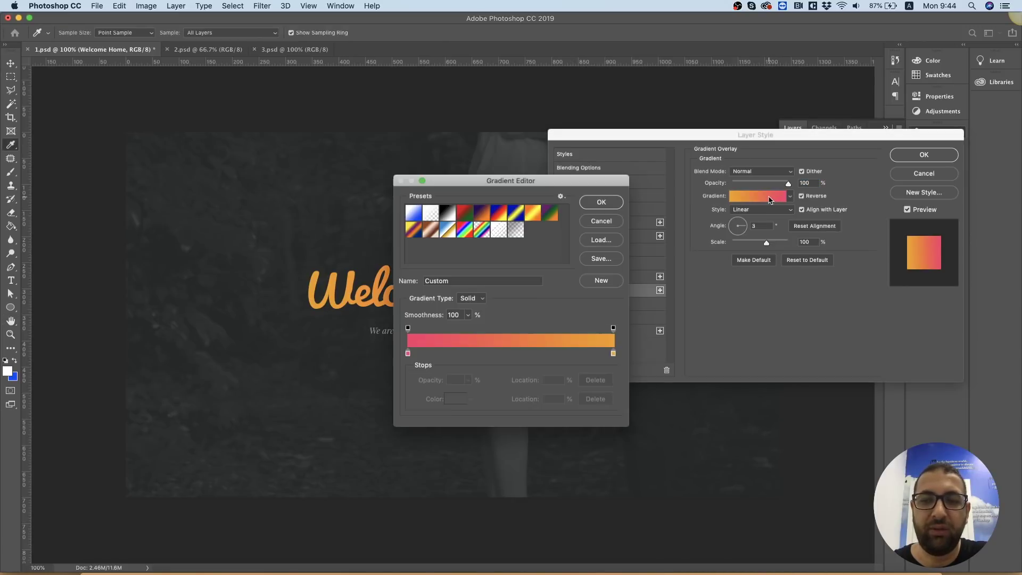
double_click(407, 354)
click(842, 511)
key(super+c)
Return to the Elementor page in Chrome and set the gradient title's Color One to the copied #f63f6a
click(367, 570)
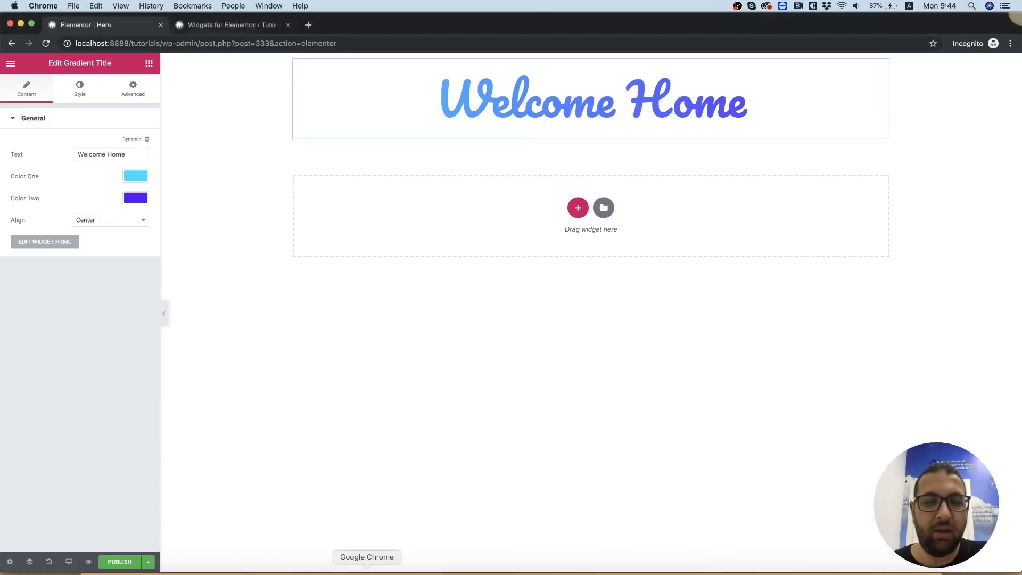
click(134, 175)
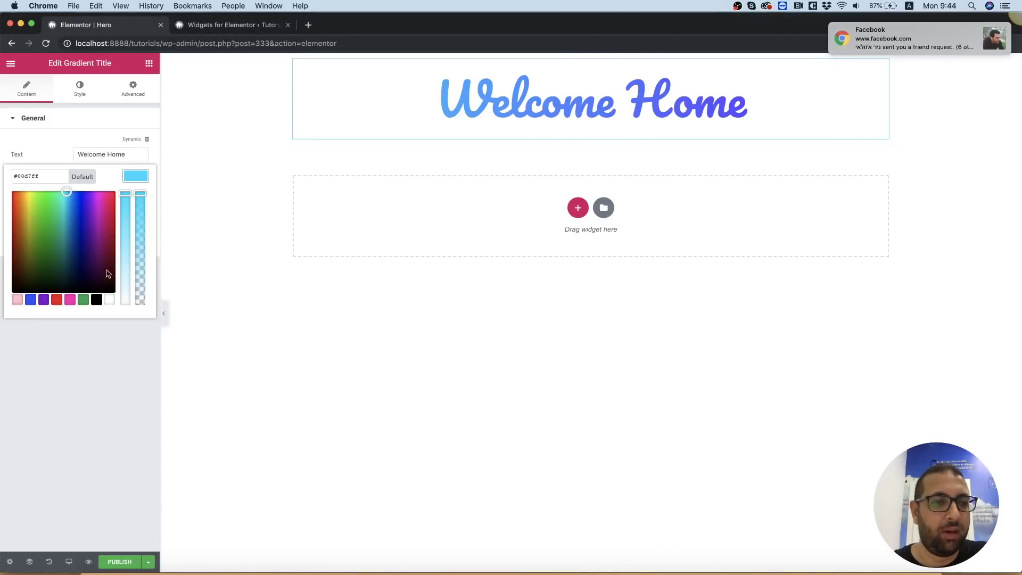
click(44, 180)
key(super+a)
key(super+v)
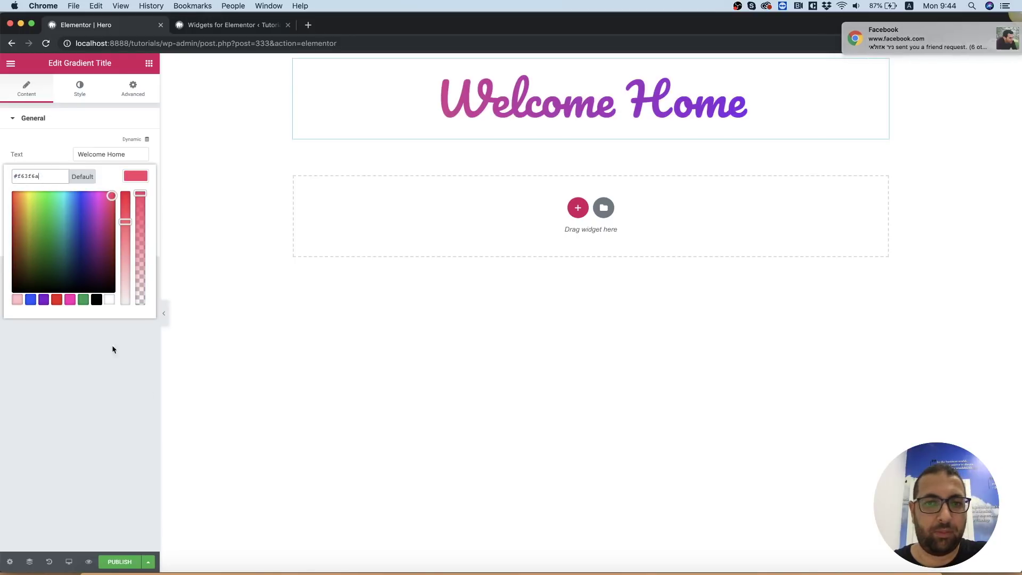
click(140, 335)
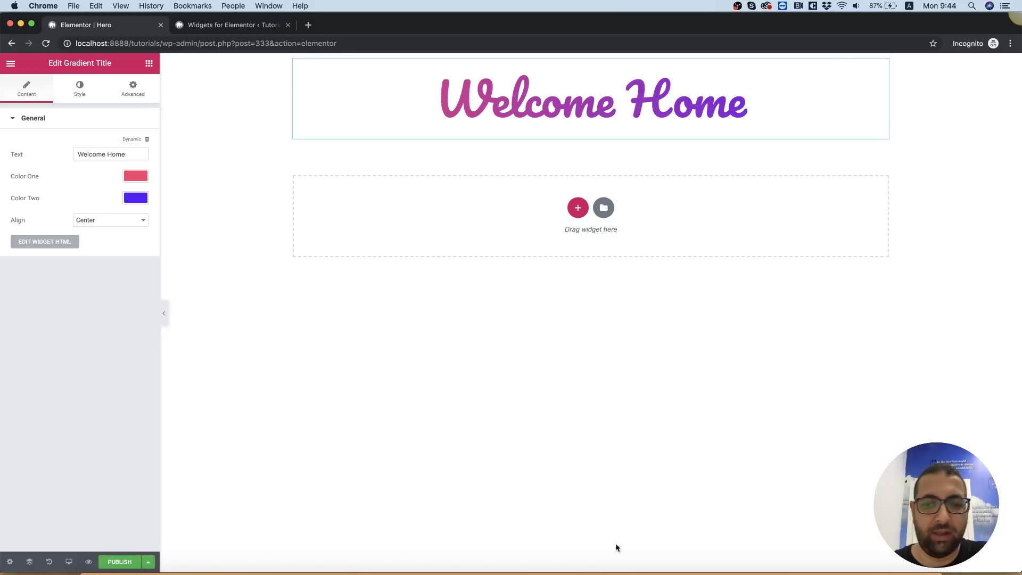
Switch to Photoshop, close the pink stop's colour picker, and get the hex code of the gradient's orange stop
click(654, 570)
click(907, 369)
double_click(614, 354)
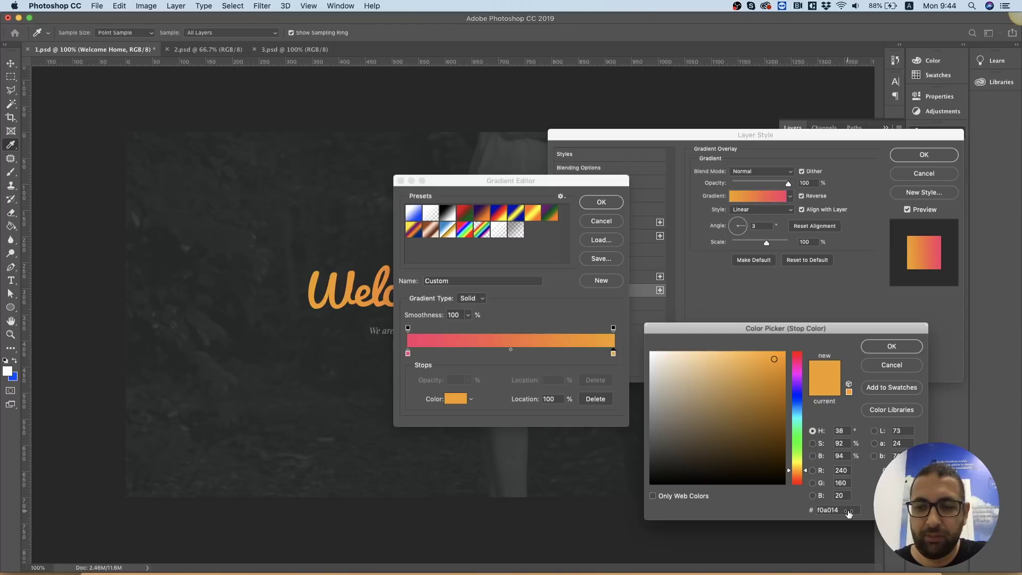
Return to the Elementor page in Chrome and set the gradient title's Color Two to #f0a014
click(367, 568)
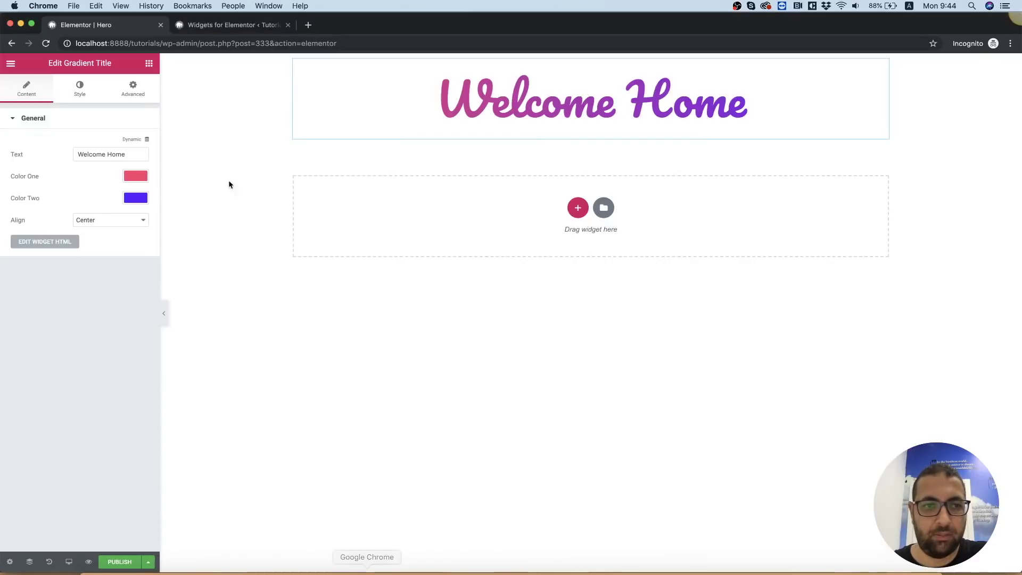
click(137, 197)
click(47, 201)
key(super+a)
key(super+v)
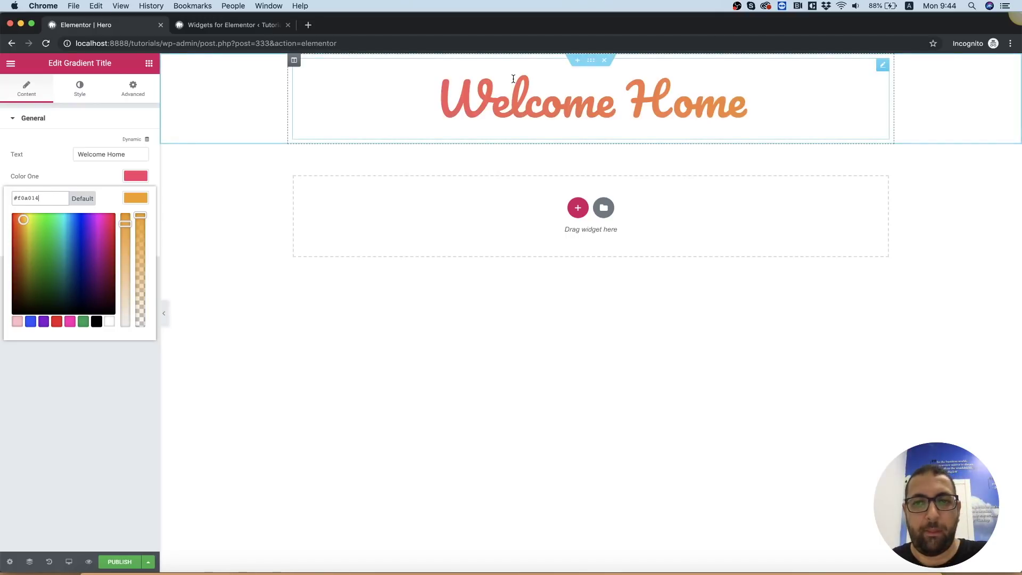
click(203, 267)
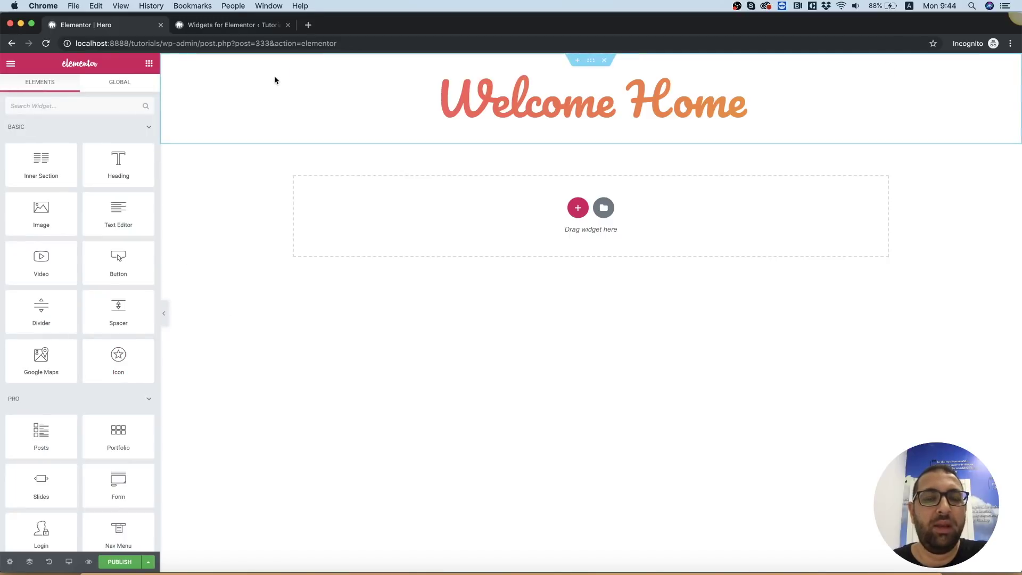
Give the title's section a classic background using hero1.jpg uploaded from the assets folder, with the size set to Cover
right_click(216, 103)
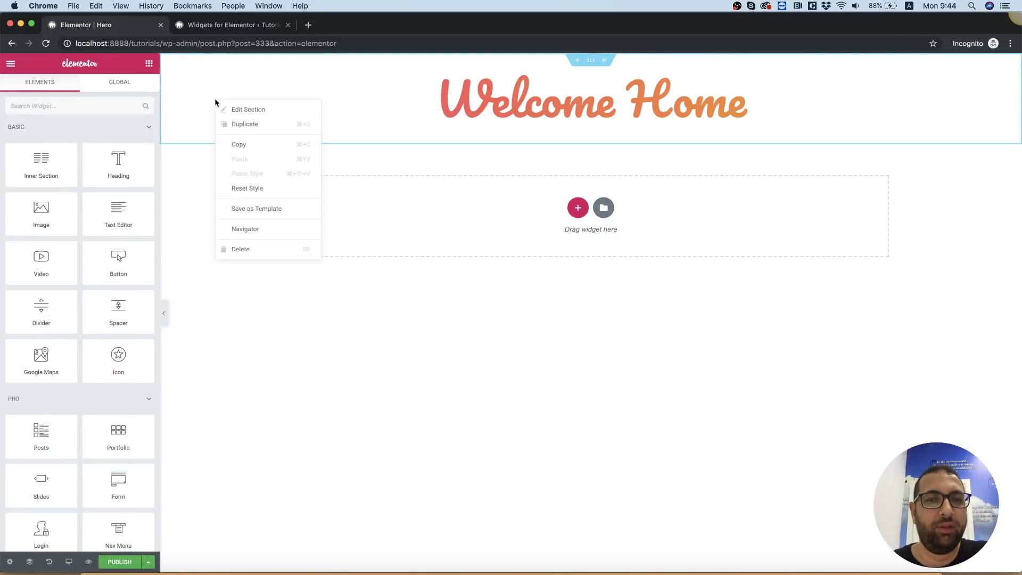
click(249, 109)
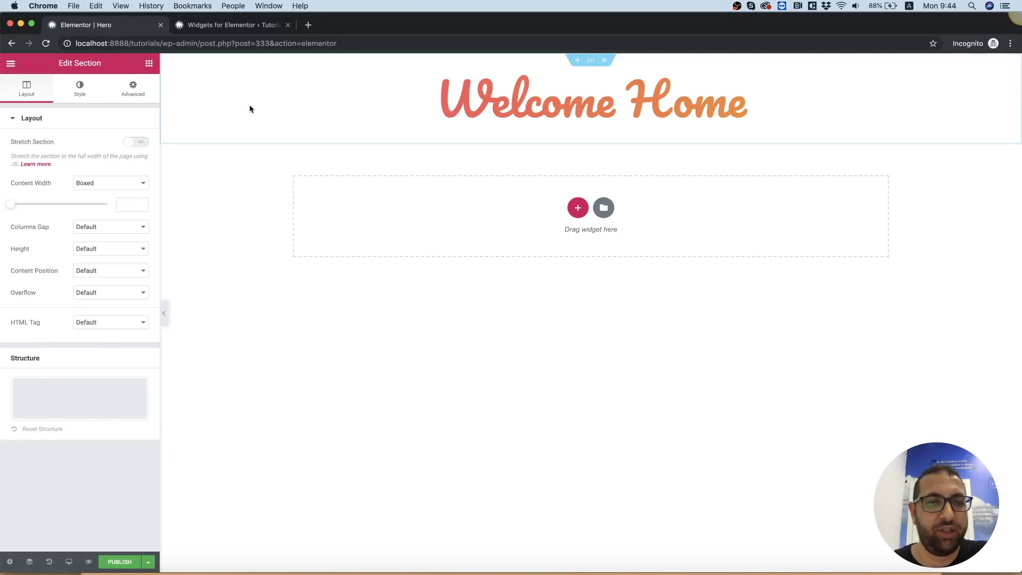
click(89, 93)
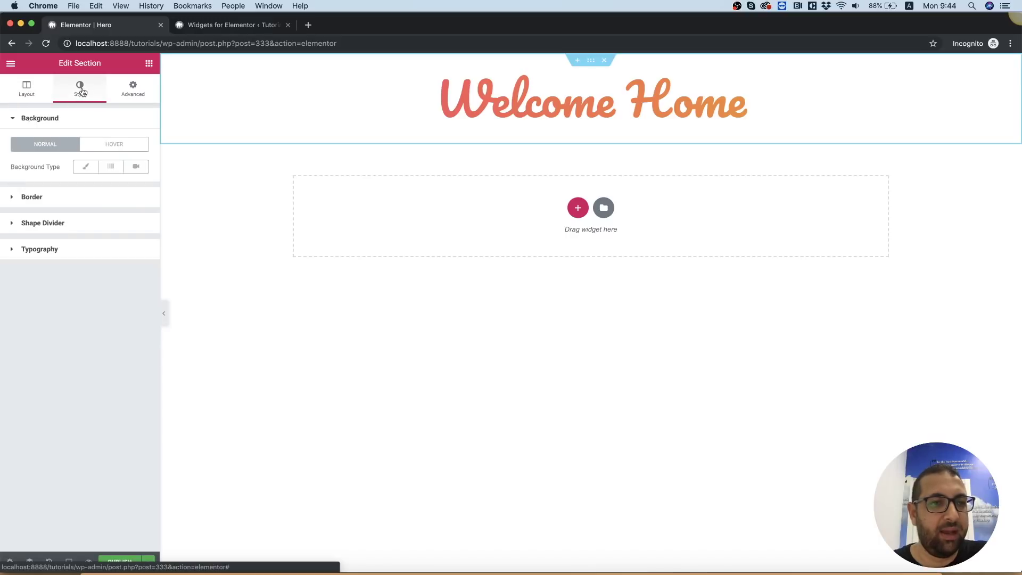
click(83, 173)
click(60, 246)
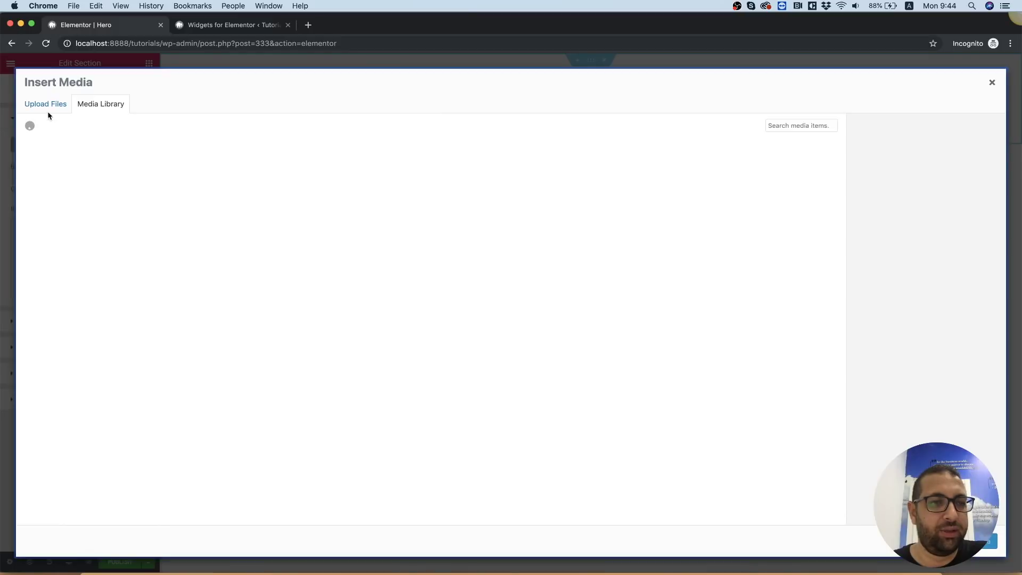
click(45, 105)
click(499, 292)
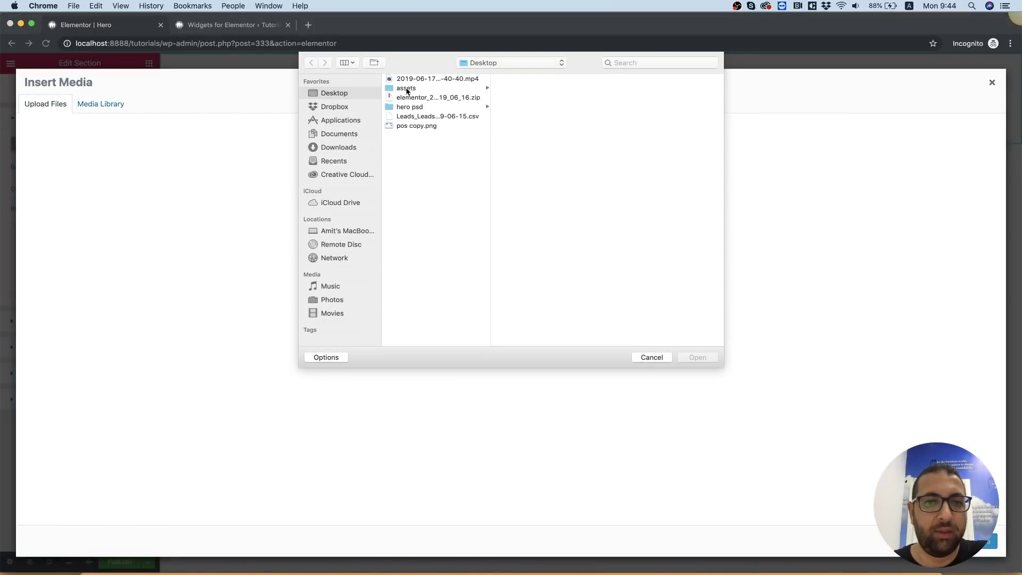
click(406, 88)
double_click(538, 80)
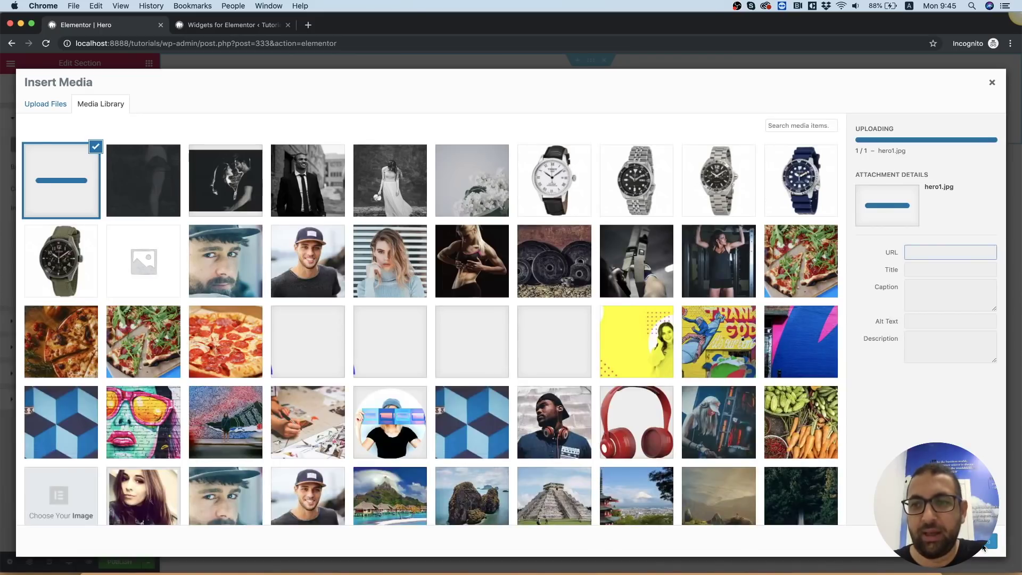
click(984, 548)
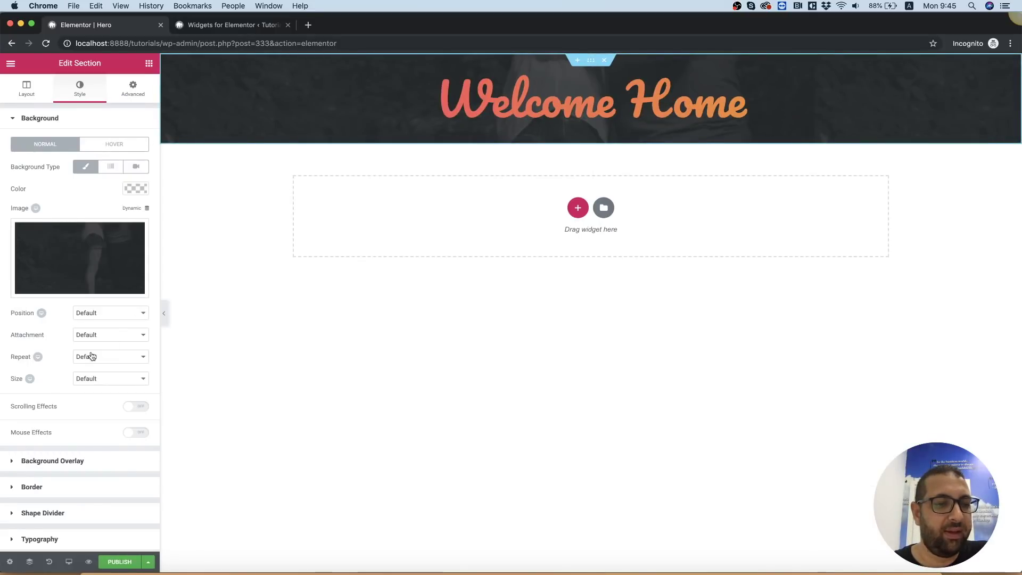
click(95, 383)
click(94, 399)
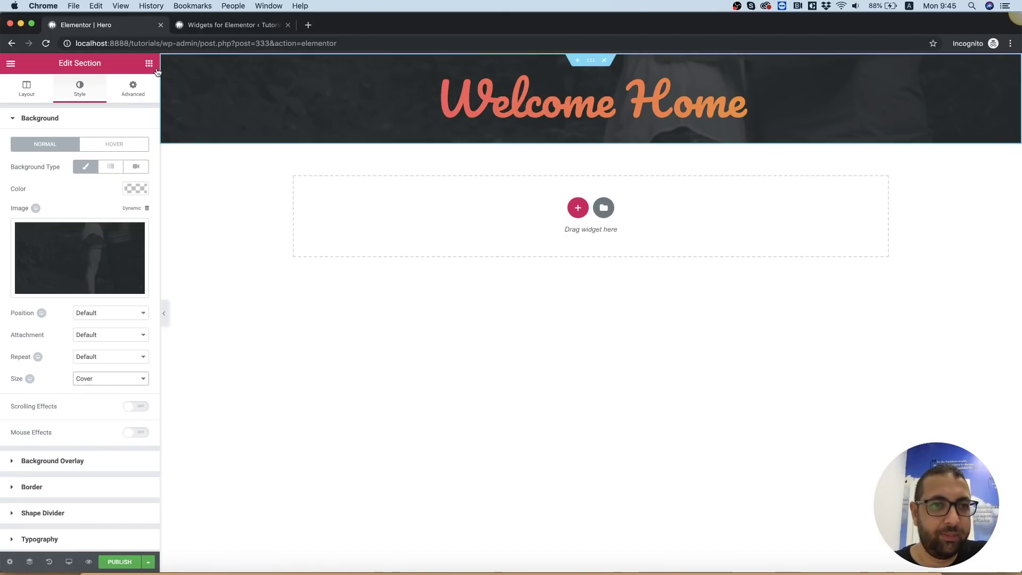
Unlink the section's padding values and set the top and bottom padding to 200 px
click(143, 86)
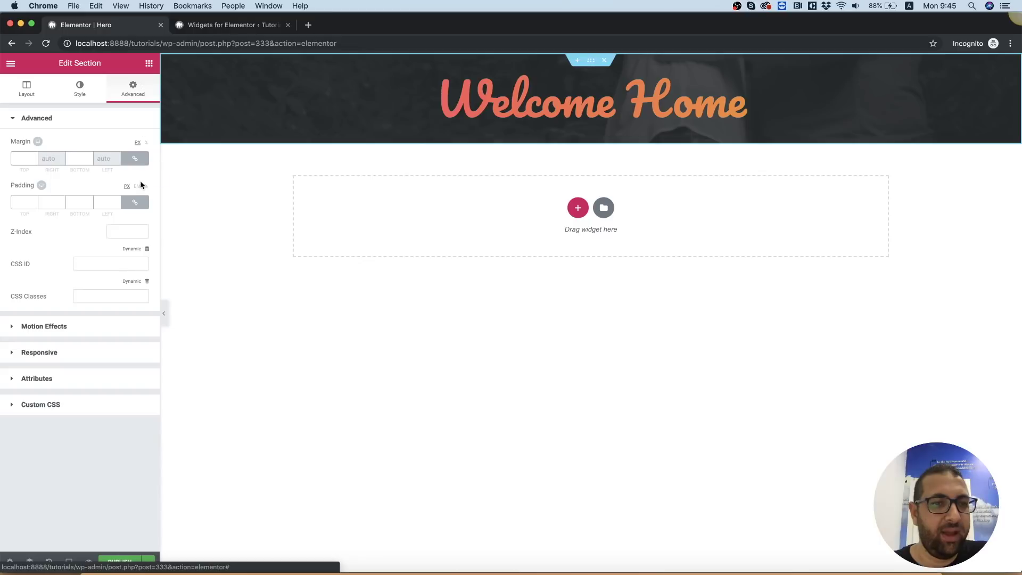
click(141, 201)
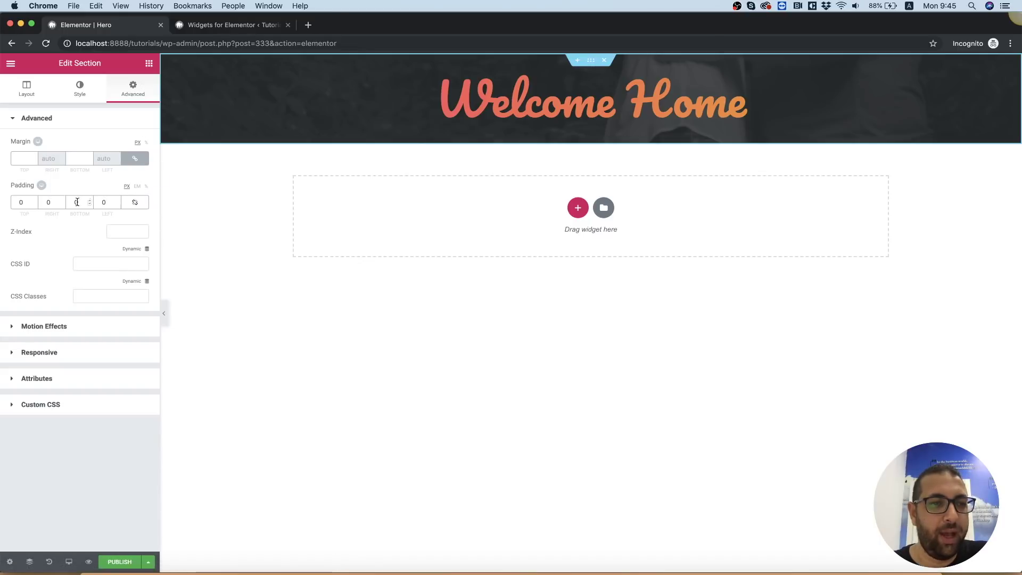
click(20, 200)
text(200)
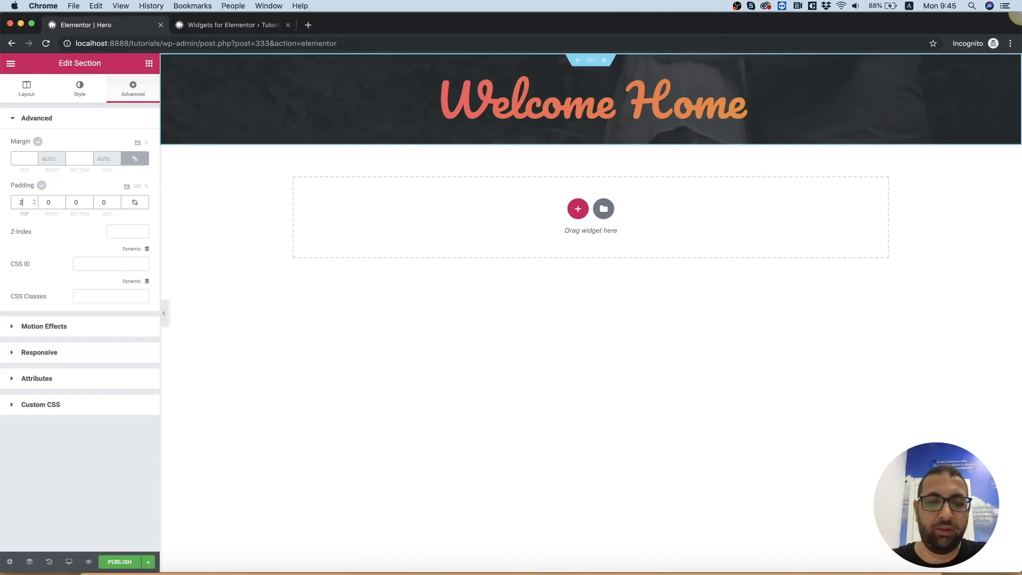
key(Tab)
key(Tab)
text(200)
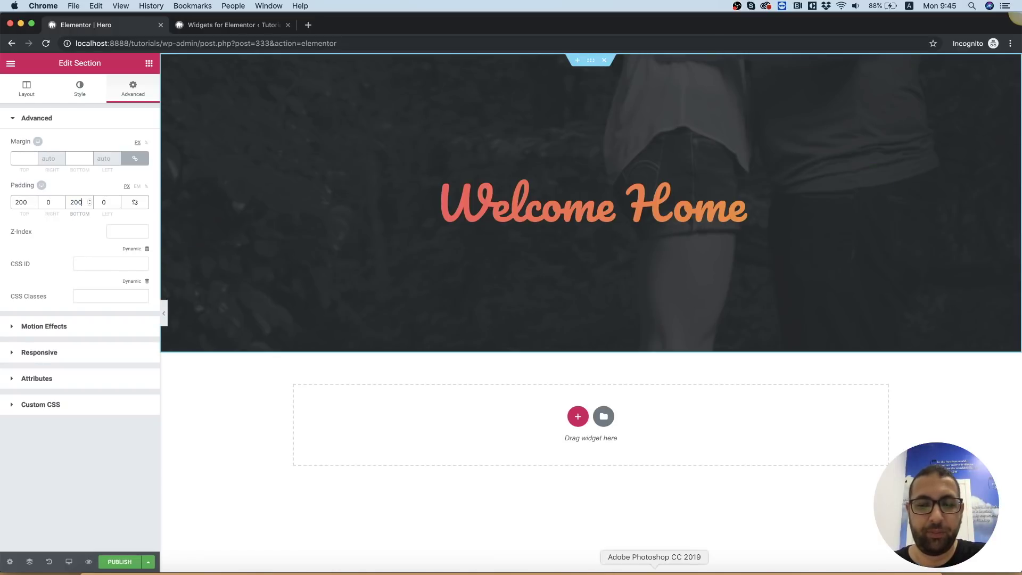
Switch to Photoshop and dismiss the open colour picker, gradient editor and layer style dialogs
click(655, 571)
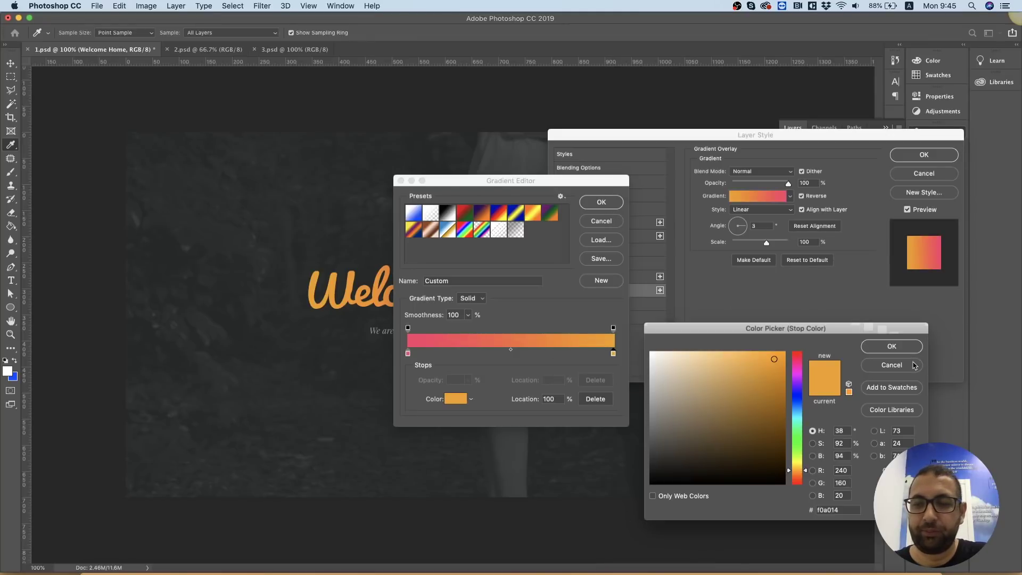
key(Return)
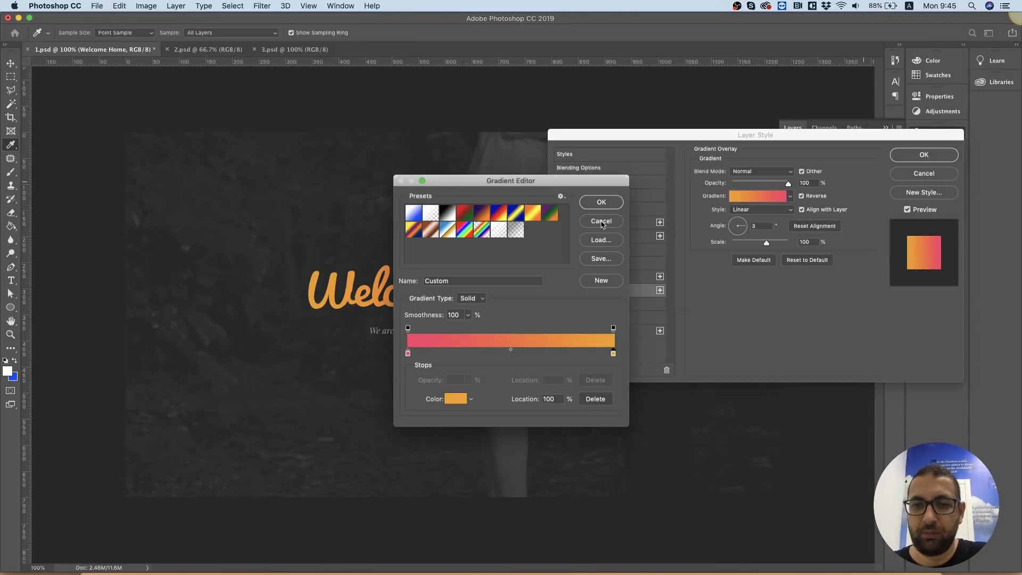
click(600, 222)
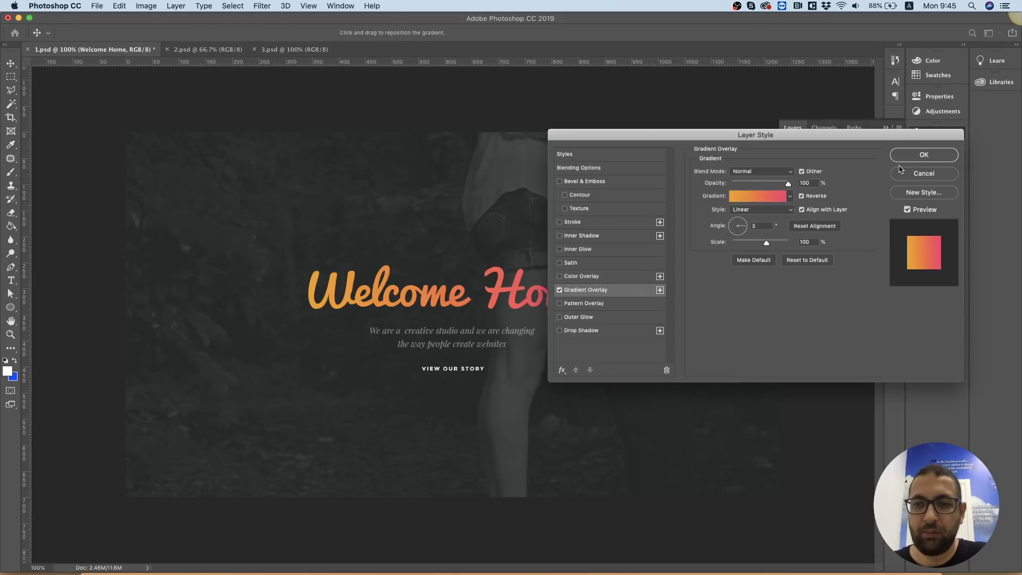
click(952, 178)
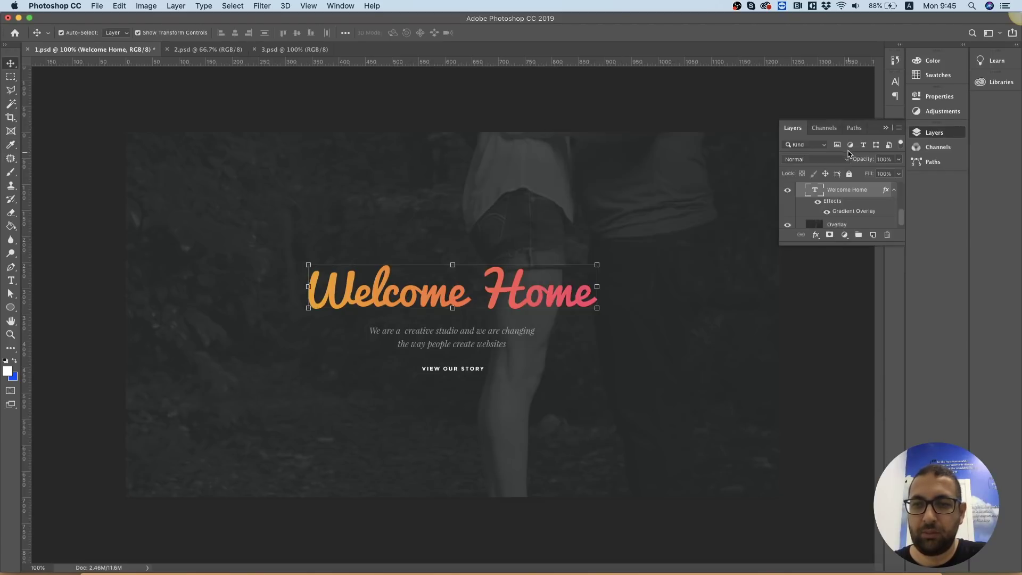
Select the Sub Heading text layer below the Welcome Home title and copy all of its text
click(574, 202)
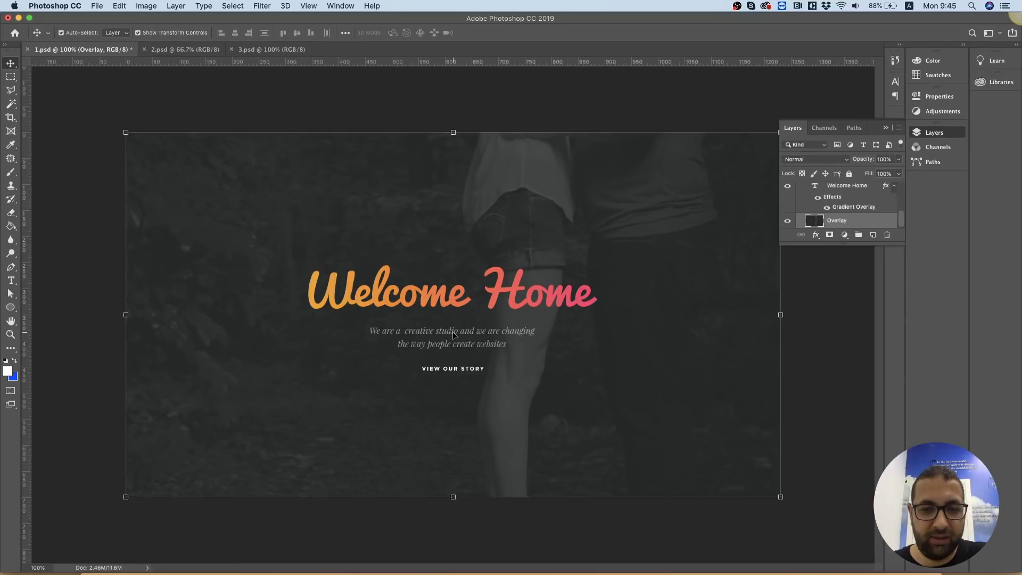
click(452, 337)
double_click(807, 190)
click(588, 215)
key(super+c)
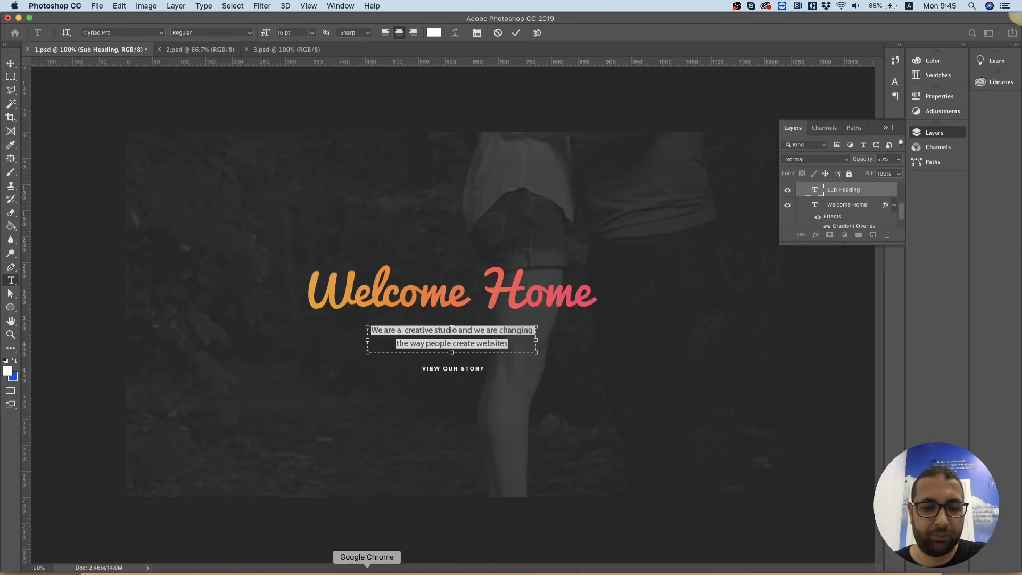
Return to Chrome, add a Text Editor widget below the Welcome Home title, and replace its placeholder text with the copied subheading
click(367, 572)
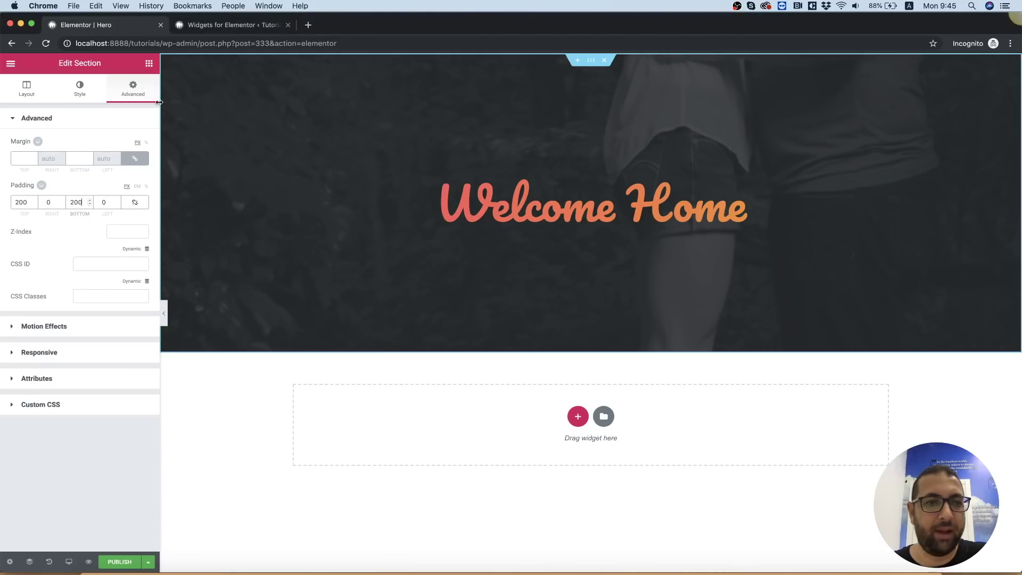
click(149, 64)
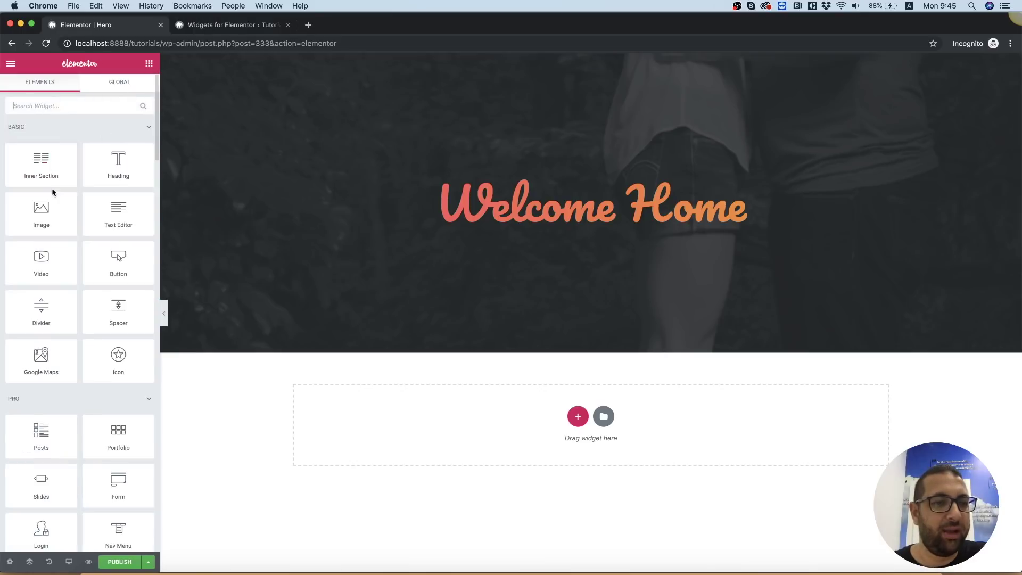
drag(120, 213, 605, 224)
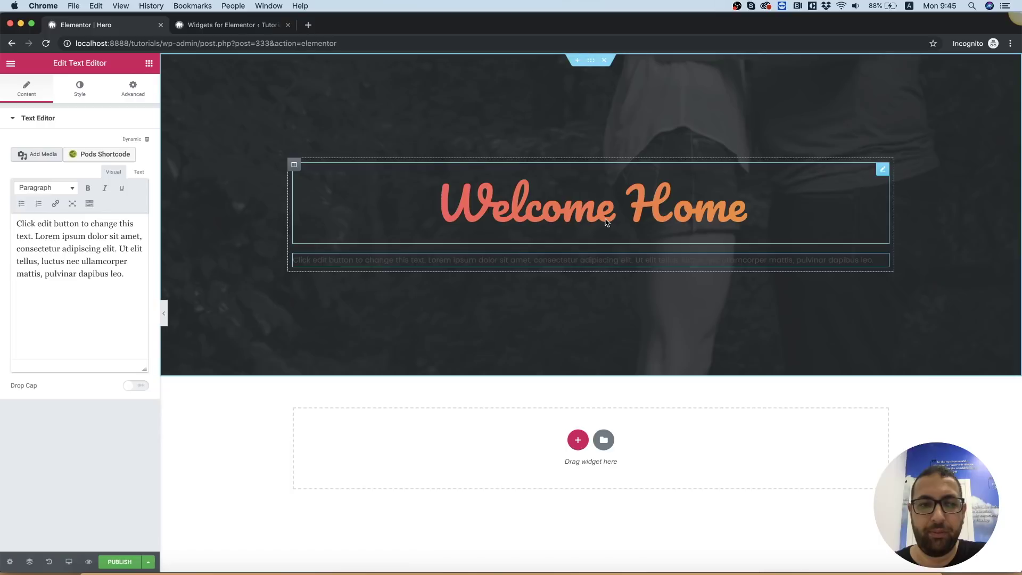
click(109, 236)
key(super+a)
key(super+v)
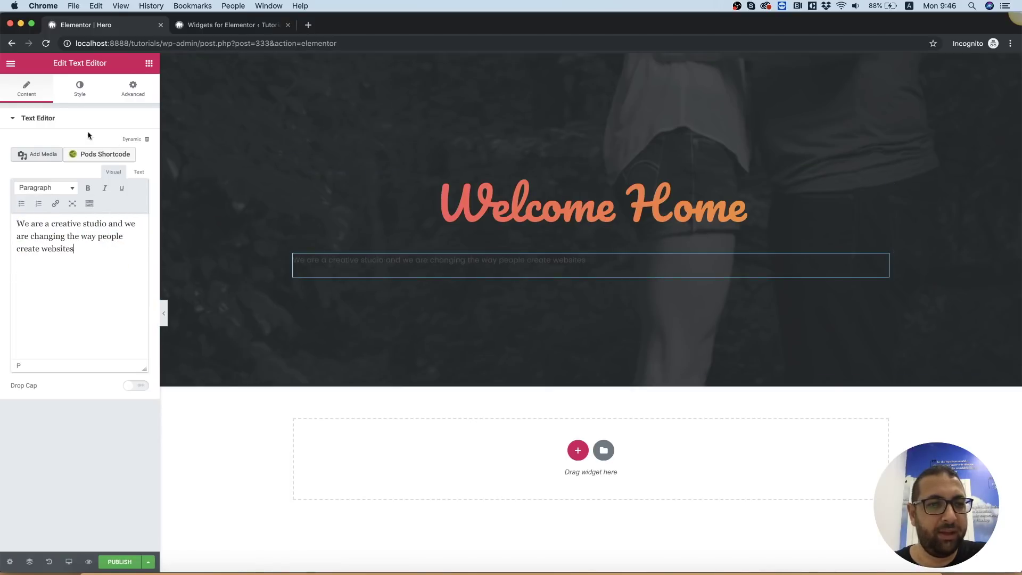
Centre the subheading text and set its text colour to white
click(79, 89)
click(62, 158)
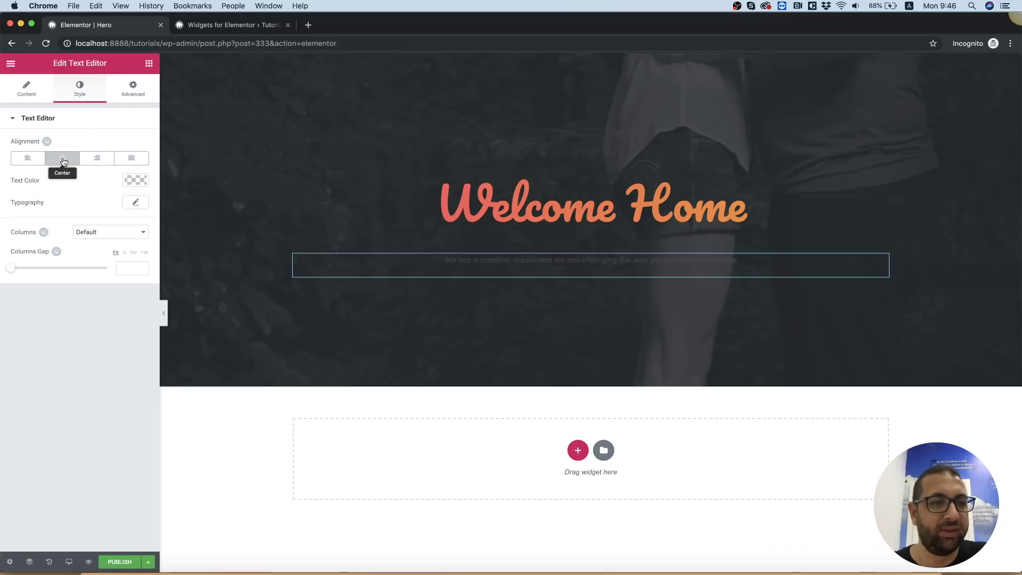
click(133, 179)
click(111, 196)
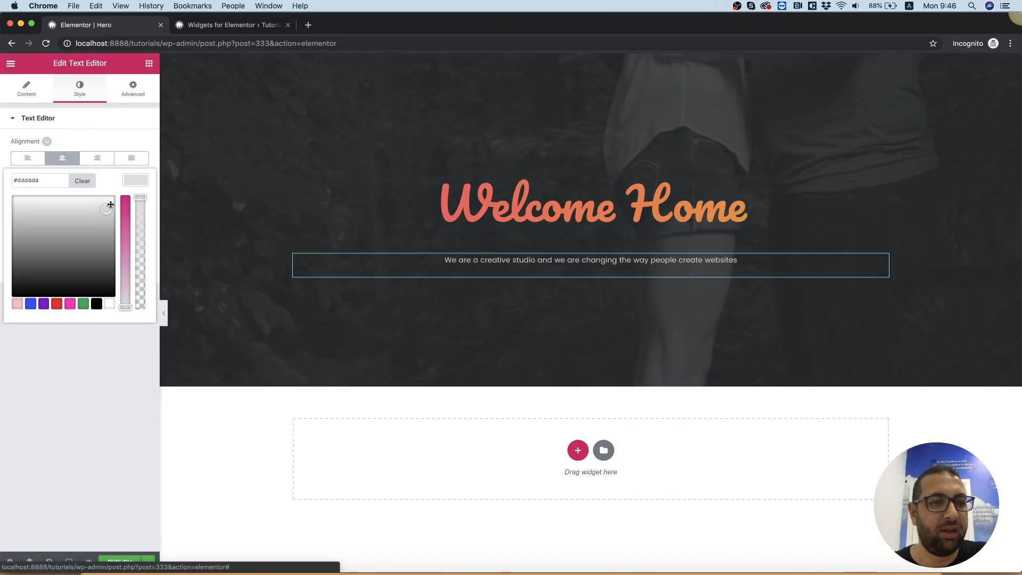
click(66, 381)
Set the subheading's typography to the Playfair Display font family at 18 px
click(136, 202)
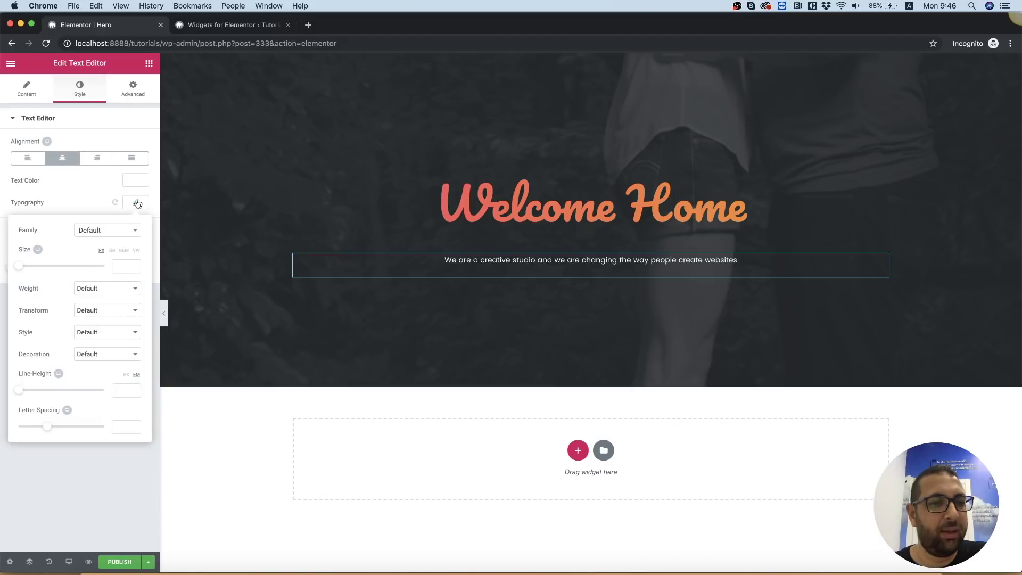
click(119, 266)
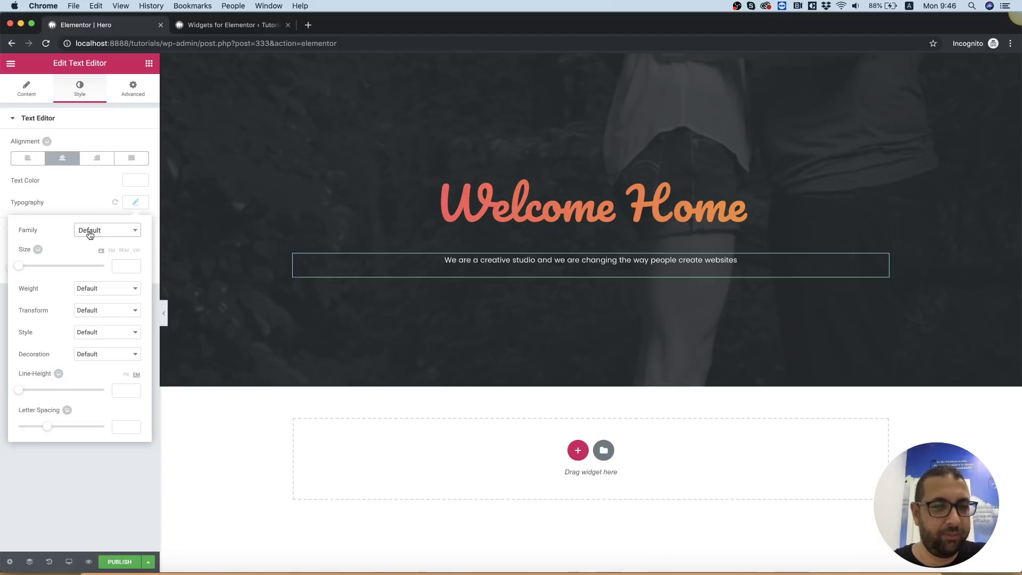
text(18)
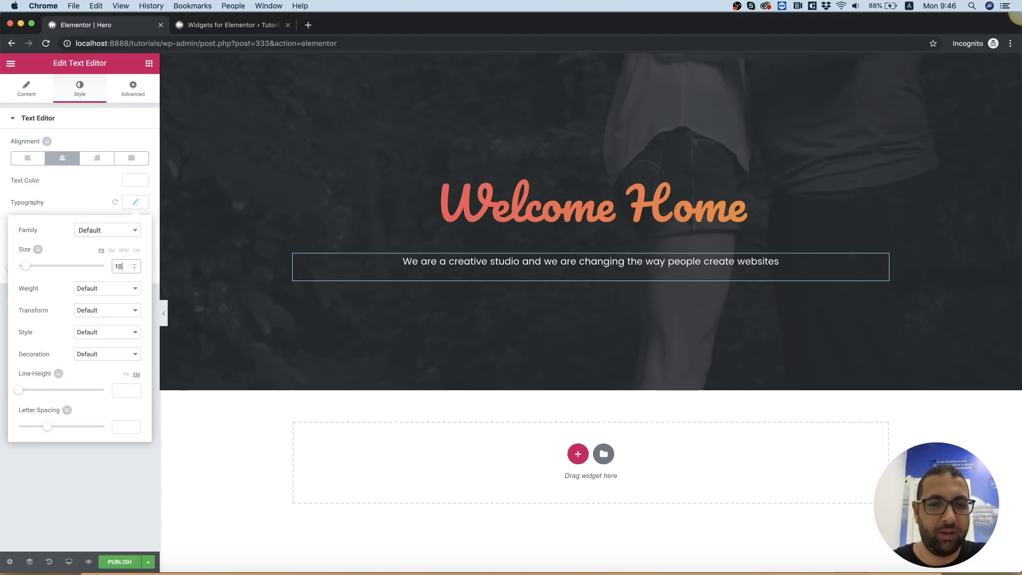
click(134, 235)
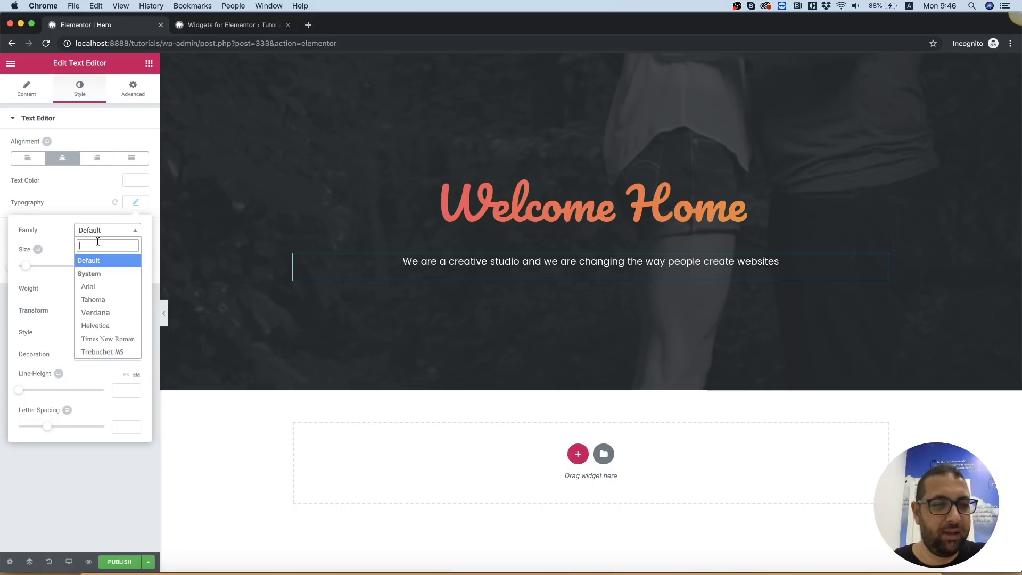
text(play)
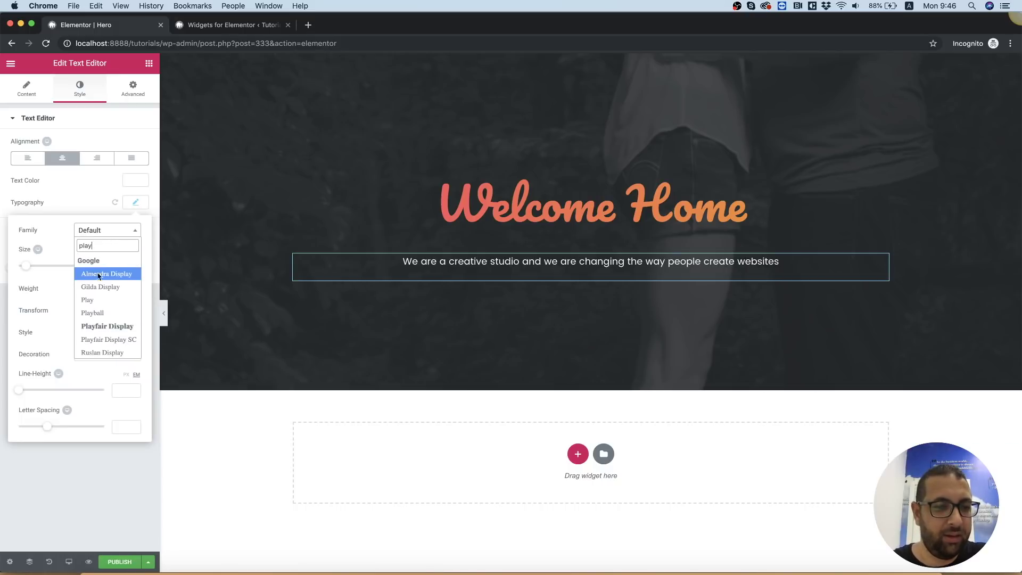
click(101, 341)
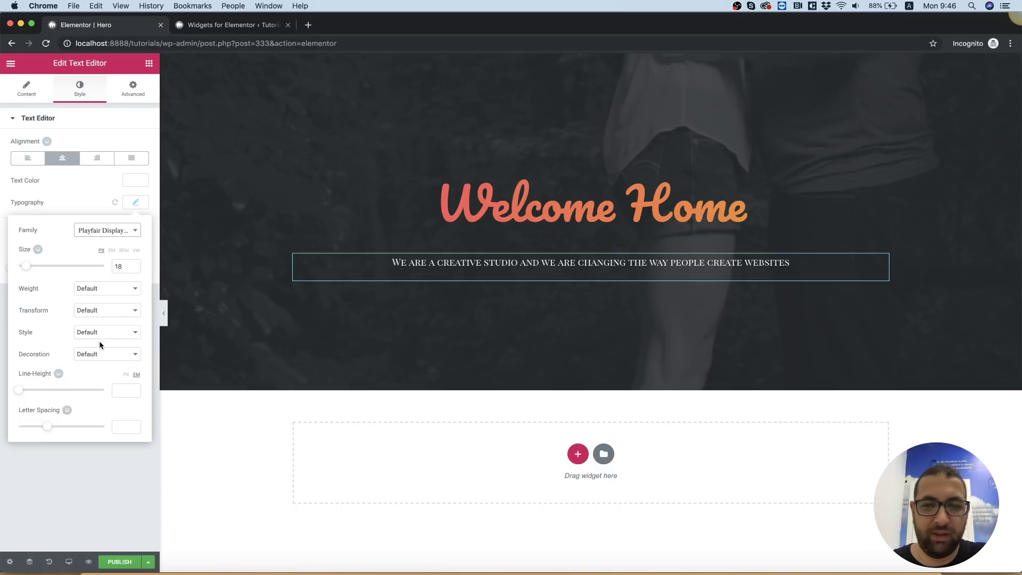
click(106, 231)
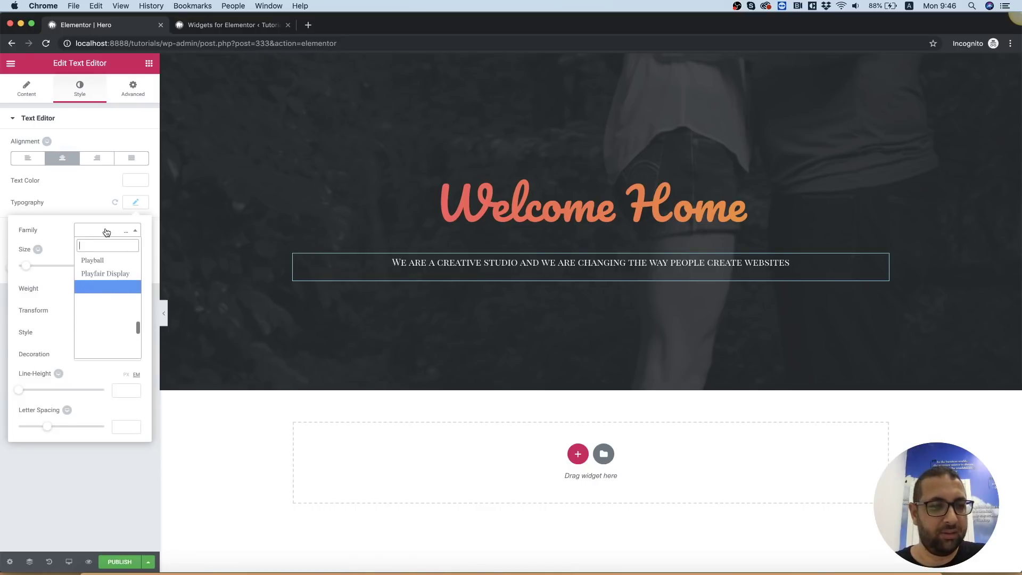
click(106, 274)
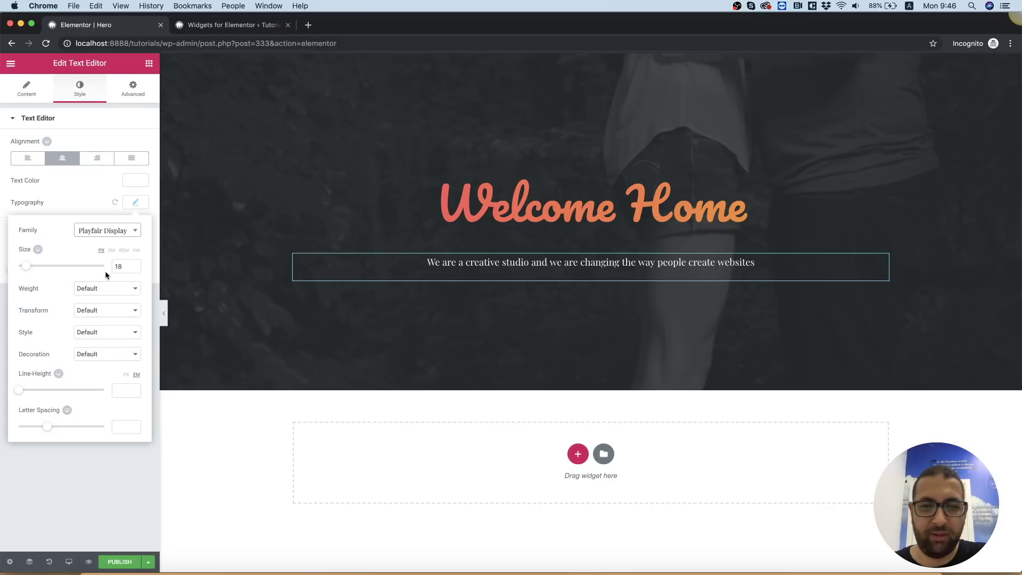
Break the subheading into two lines within one paragraph, starting the second line at "the way people create websites"
click(620, 264)
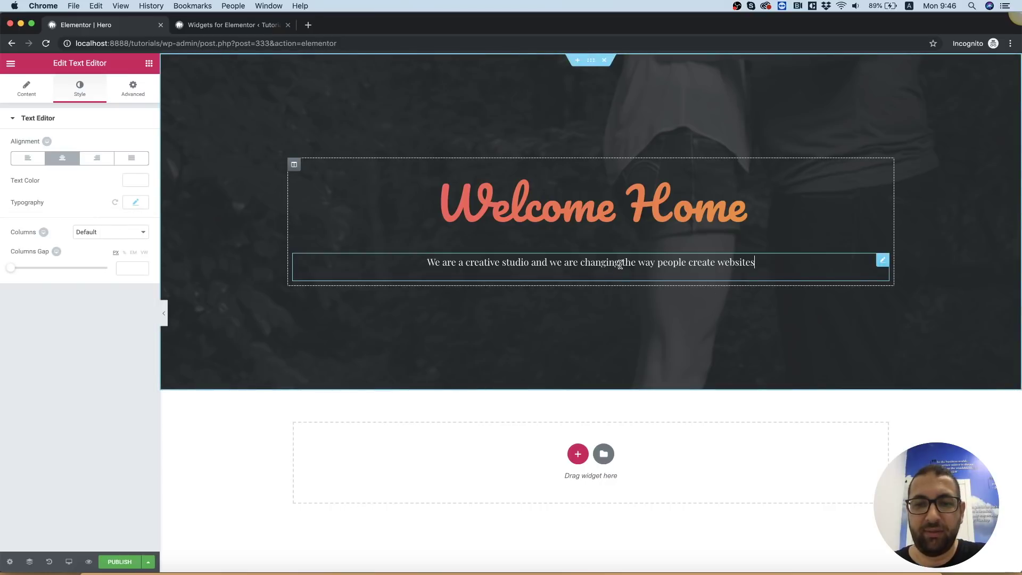
key(Return)
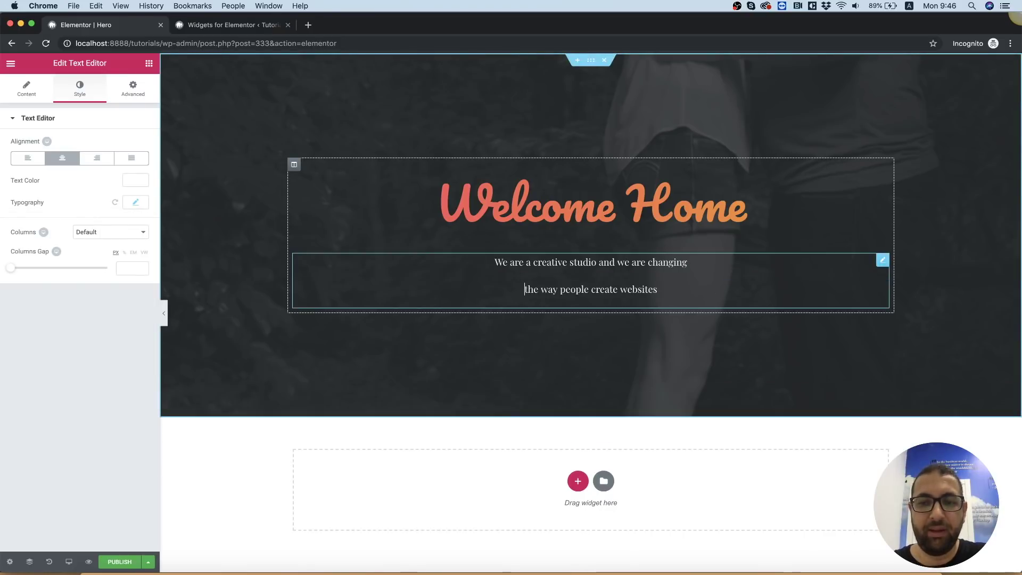
key(BackSpace)
key(shift+Return)
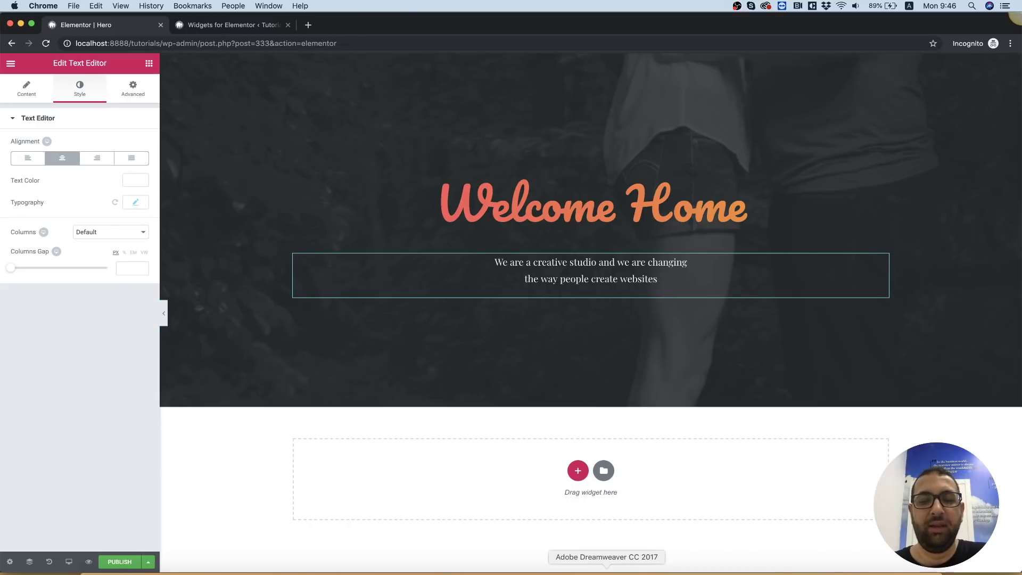
Check the remaining design text in Photoshop, return to Chrome, and add a "Link hover effects set one" widget below the subheading
click(654, 571)
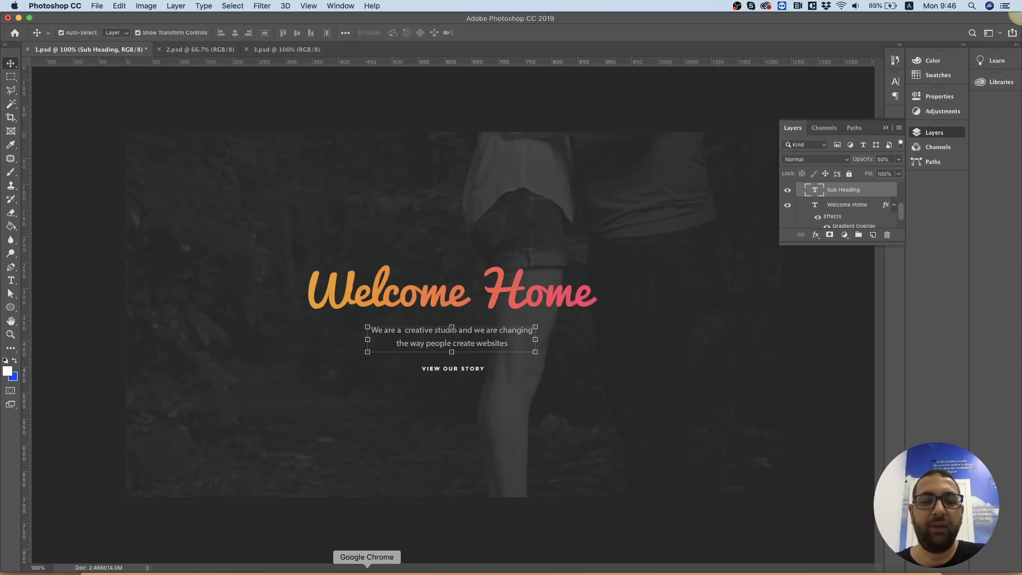
click(367, 571)
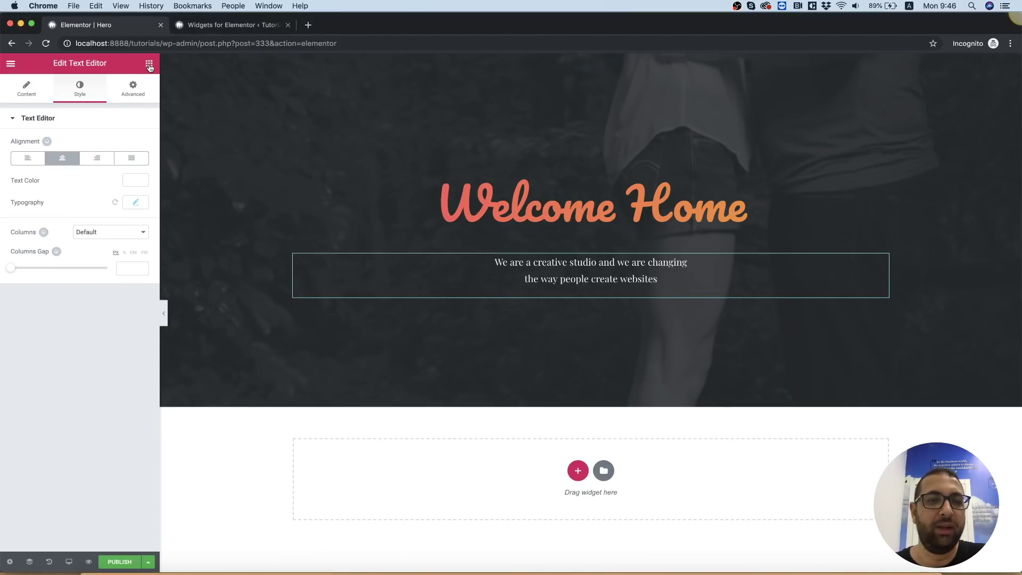
click(149, 64)
click(69, 104)
text(link)
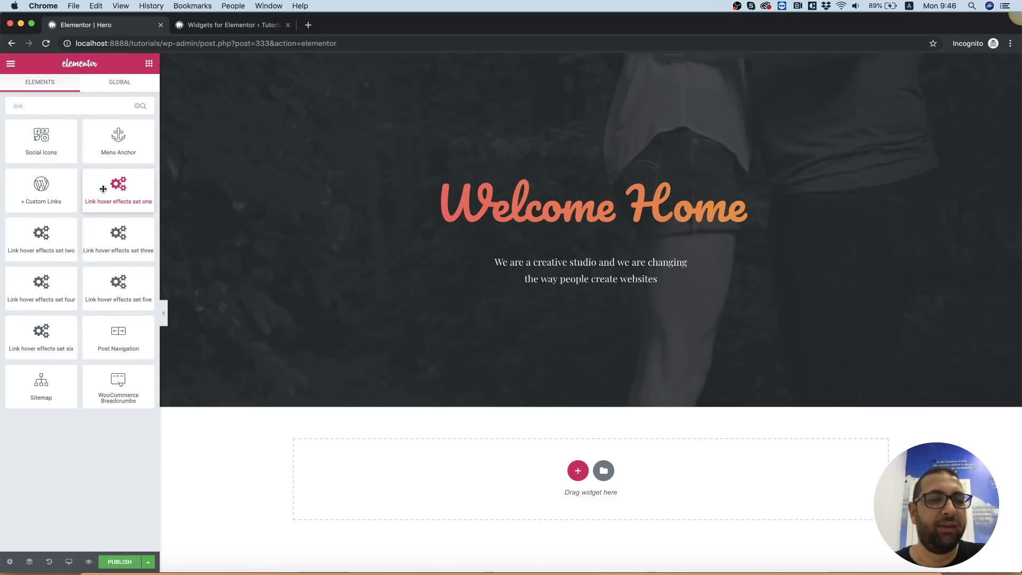
drag(103, 189, 551, 292)
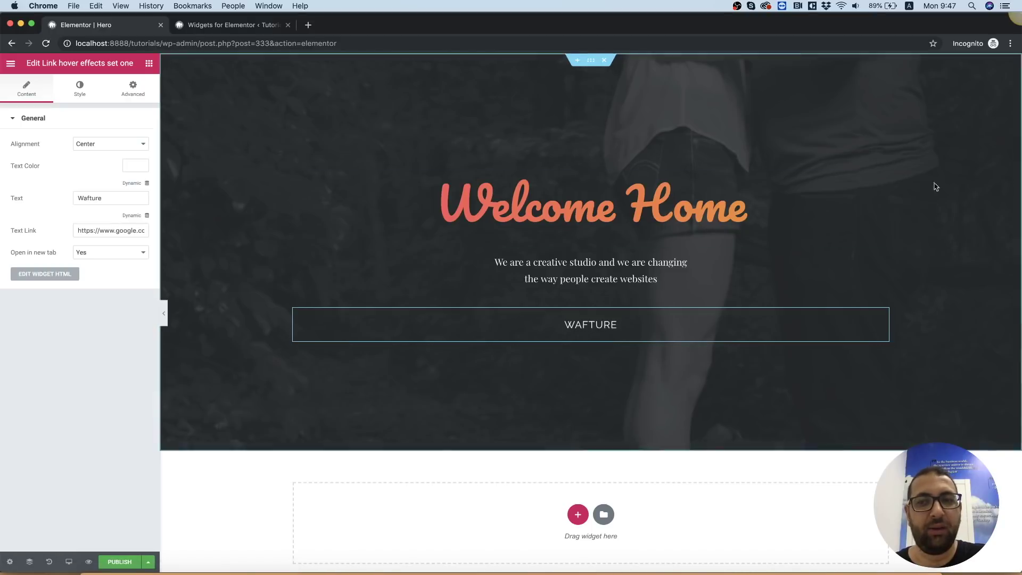
Open the hero section for editing and set its top and bottom padding to 250 px
right_click(177, 74)
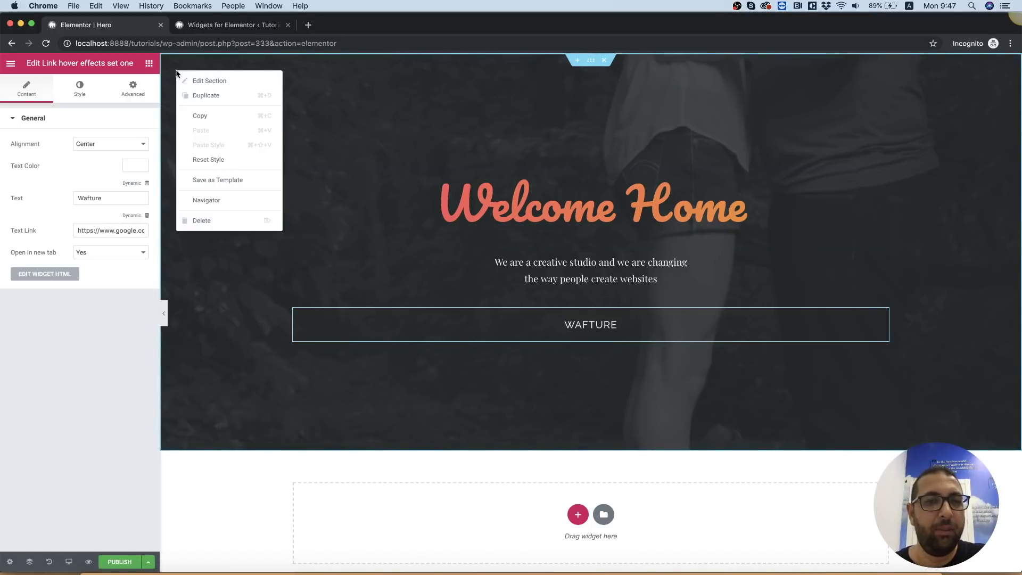
click(209, 82)
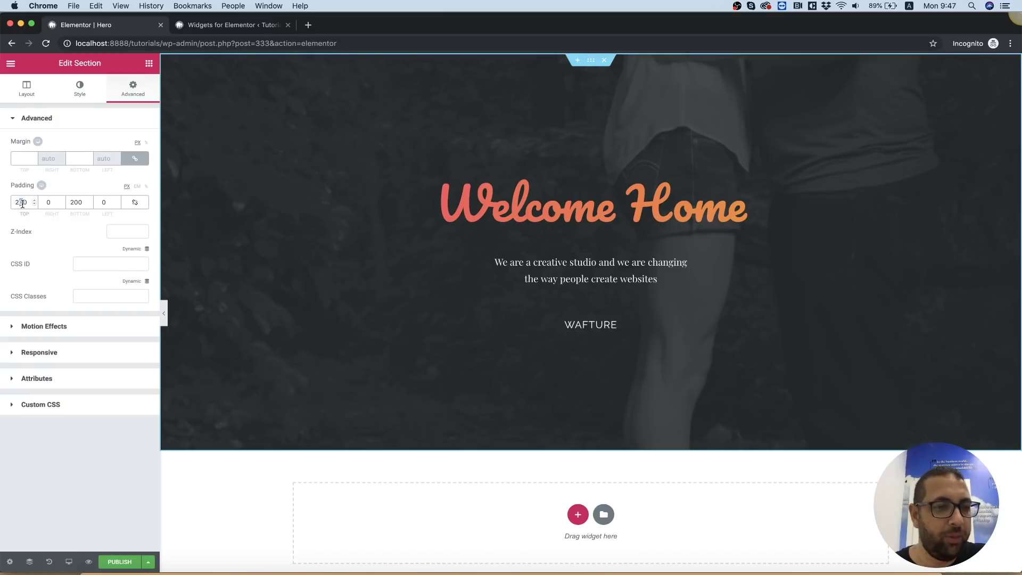
click(80, 202)
text(5)
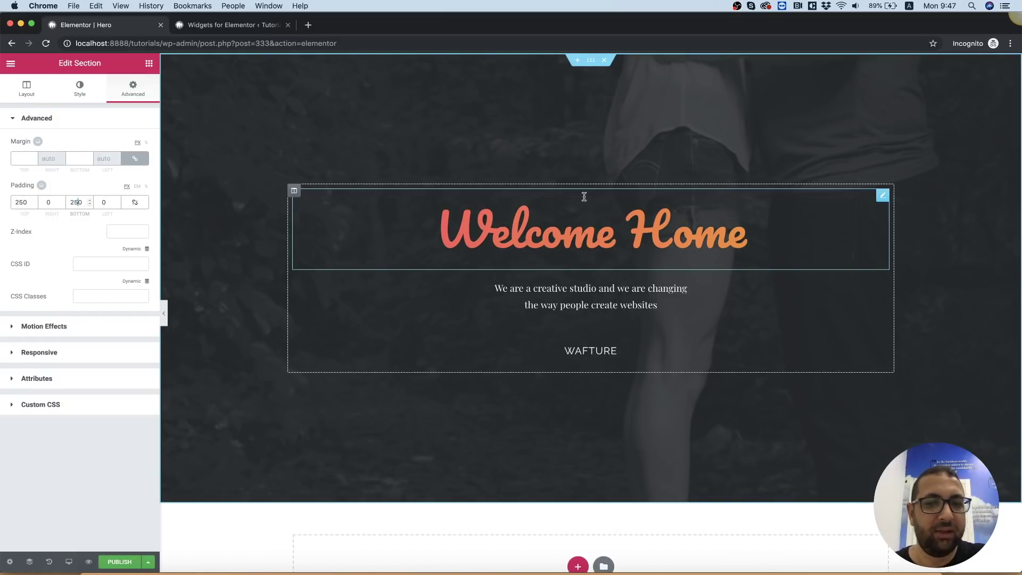
Increase the hero section's top and bottom padding to 270 px and check the section's height on the page
click(25, 203)
key(Up)
key(Up)
key(Up)
key(Up)
key(Up)
key(Up)
key(Up)
key(Up)
key(Up)
key(Up)
key(Up)
key(Up)
key(Up)
key(Up)
key(Up)
key(Up)
key(Up)
key(Up)
key(Up)
key(Up)
key(Tab)
key(Up)
key(Up)
key(Up)
key(Up)
key(Up)
key(Up)
key(Up)
key(Up)
key(Up)
key(Up)
key(Up)
key(Up)
key(Up)
key(Up)
key(Up)
key(Up)
key(Up)
key(Up)
key(Up)
key(Up)
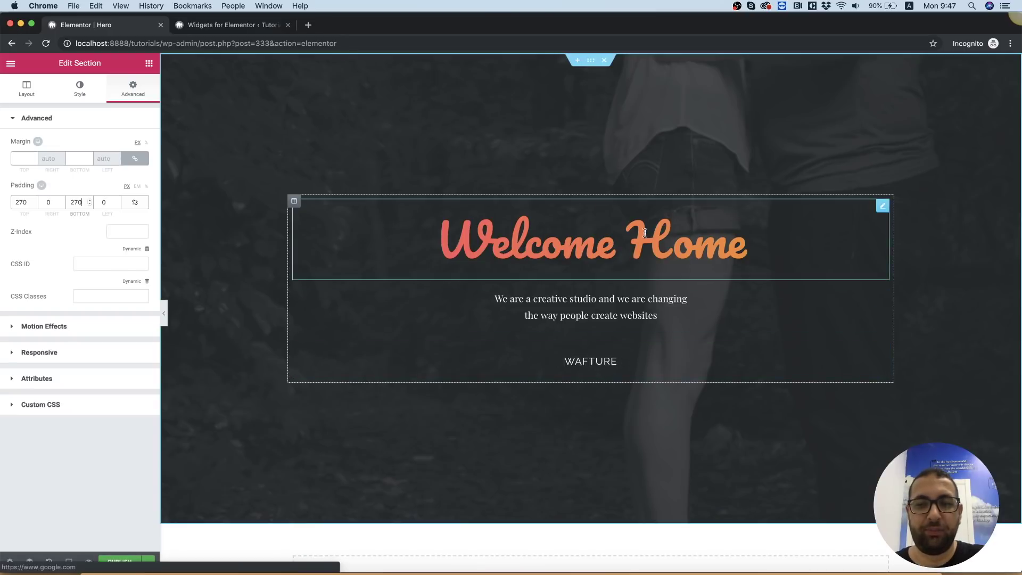
scroll(635, 126, down, 3)
scroll(635, 119, up, 2)
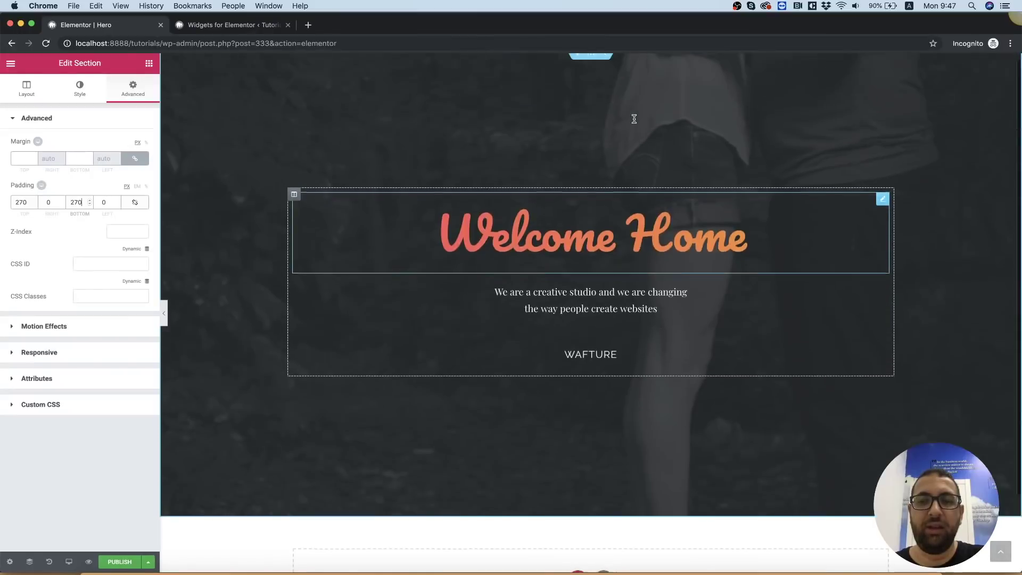
scroll(634, 122, up, 2)
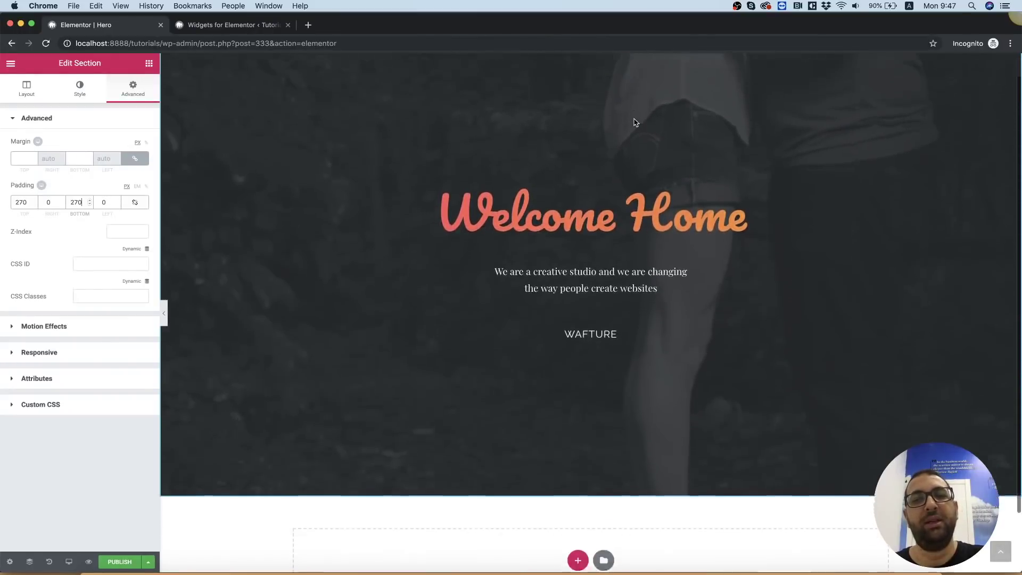
Set the hero section's background image attachment to Fixed and check how the background behaves as the page moves
right_click(197, 116)
click(223, 123)
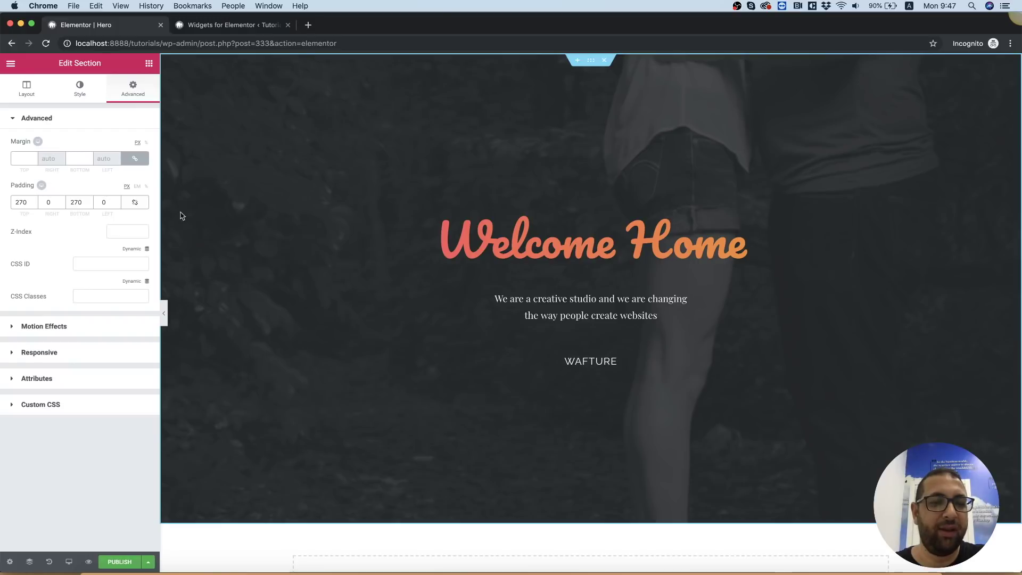
click(80, 86)
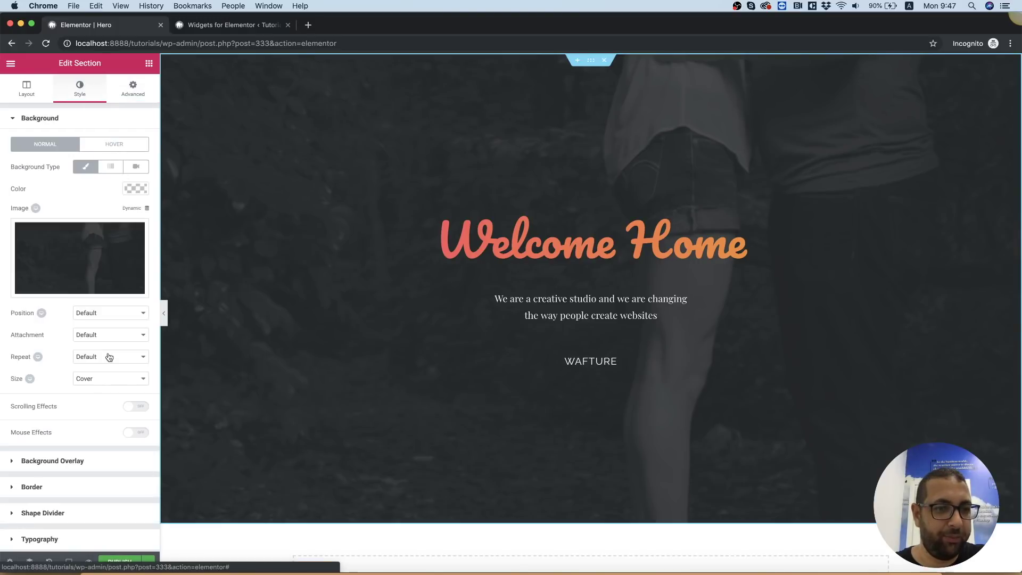
click(99, 336)
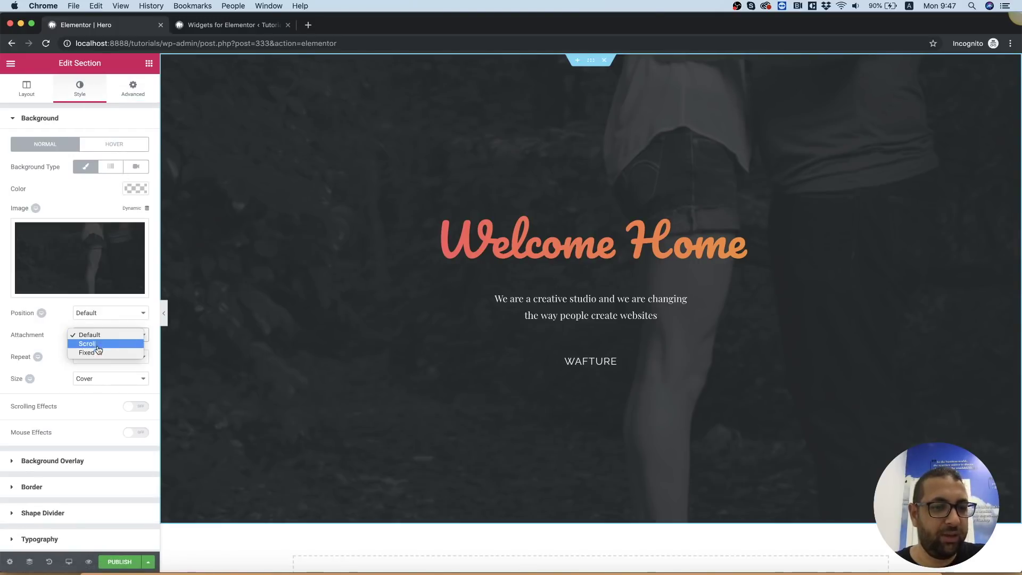
click(88, 353)
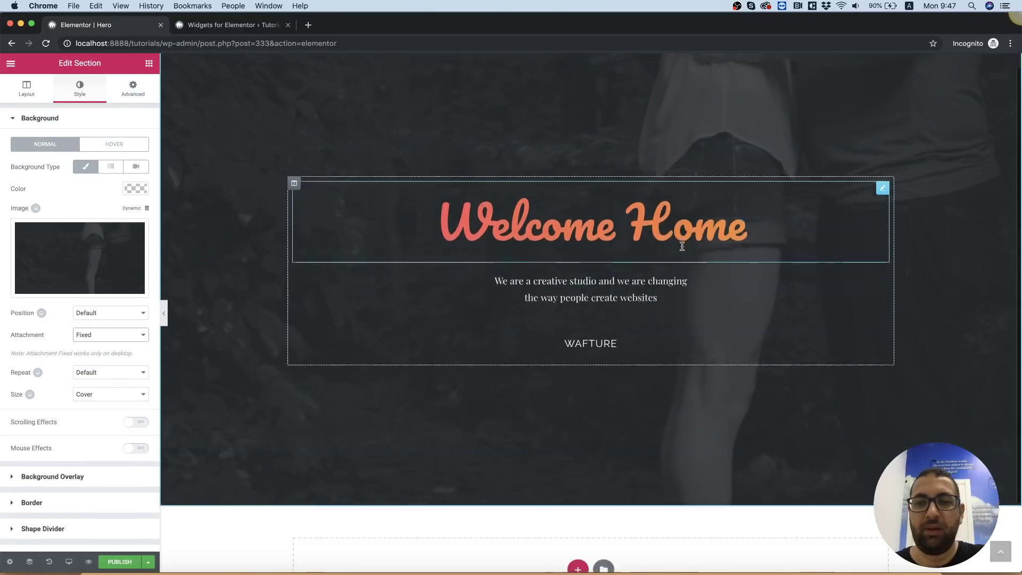
scroll(682, 246, down, 1)
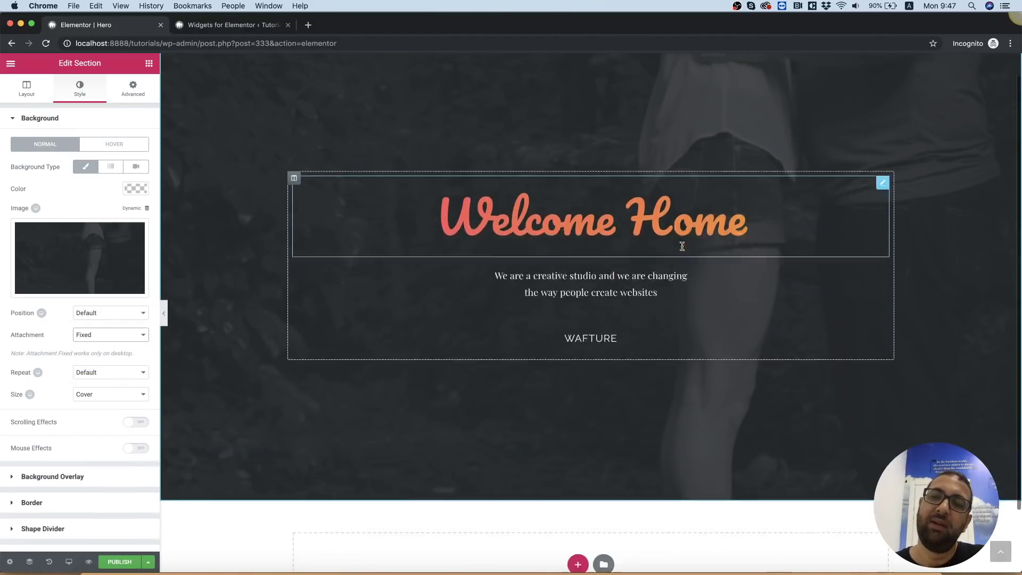
scroll(682, 246, down, 3)
scroll(682, 247, up, 4)
scroll(682, 248, down, 4)
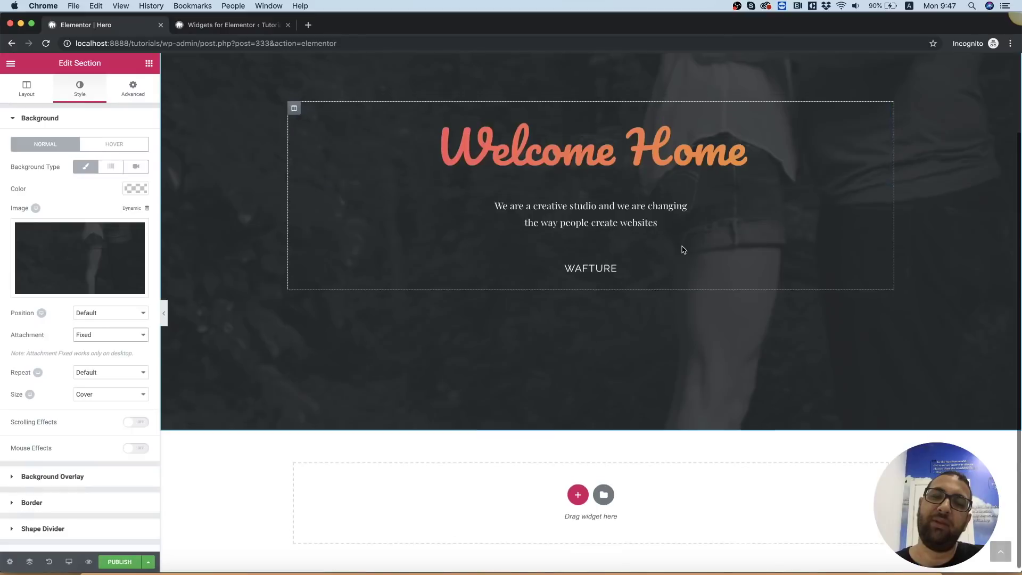
scroll(683, 249, up, 3)
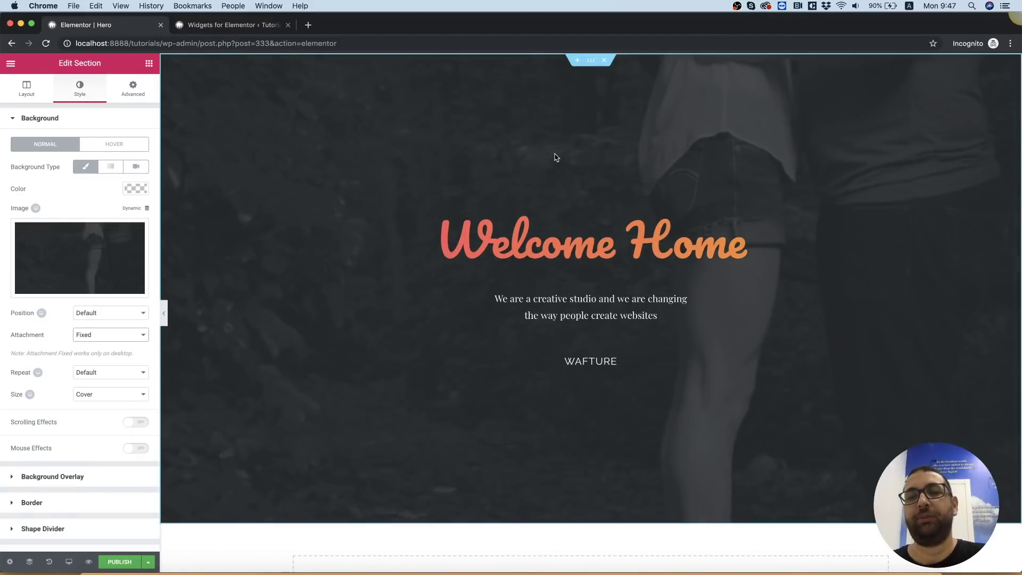
scroll(556, 157, down, 2)
Switch to the 2.psd design in Photoshop and hide its Overlay layer to expose the plain photo
click(654, 572)
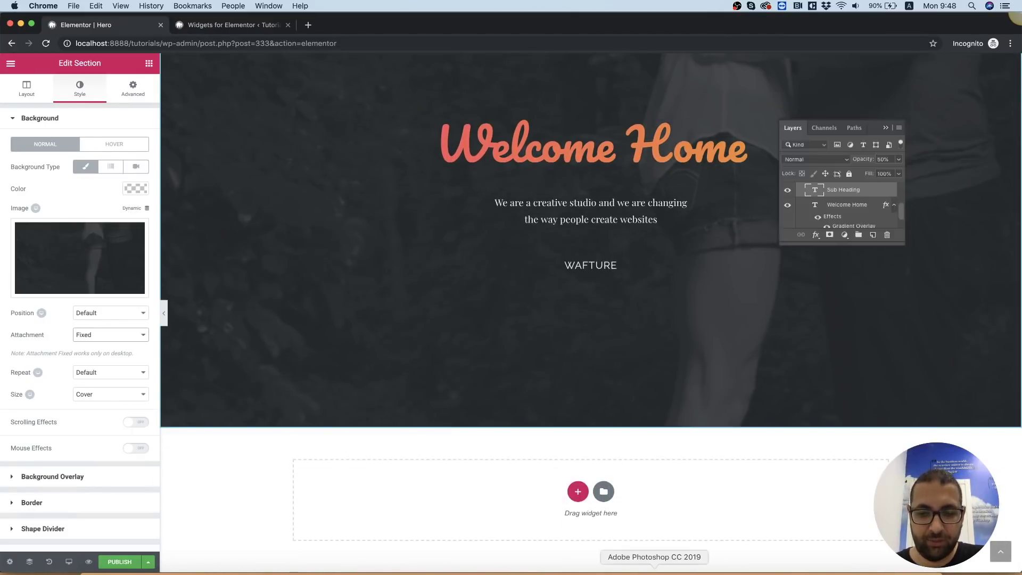
click(182, 51)
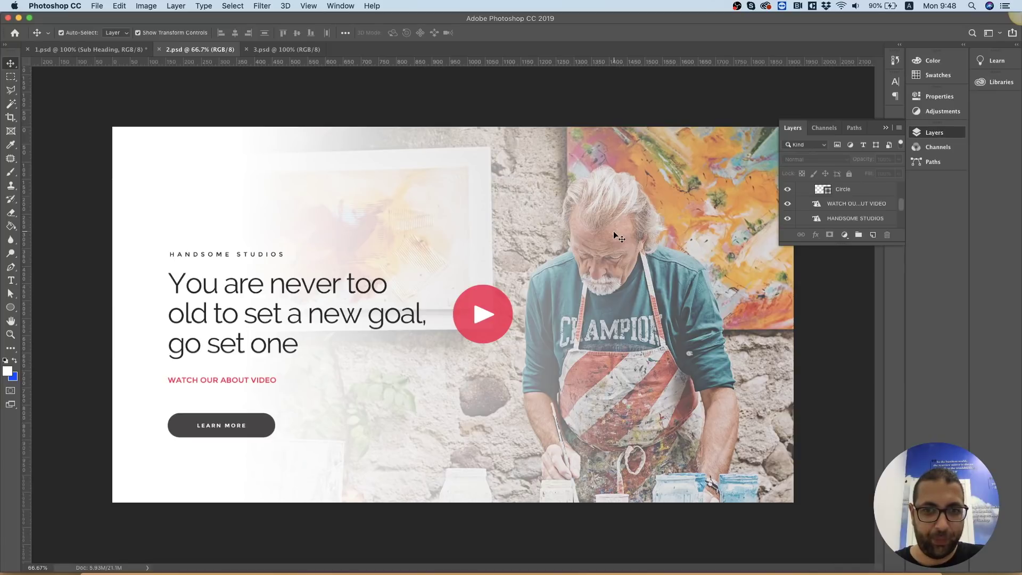
click(666, 190)
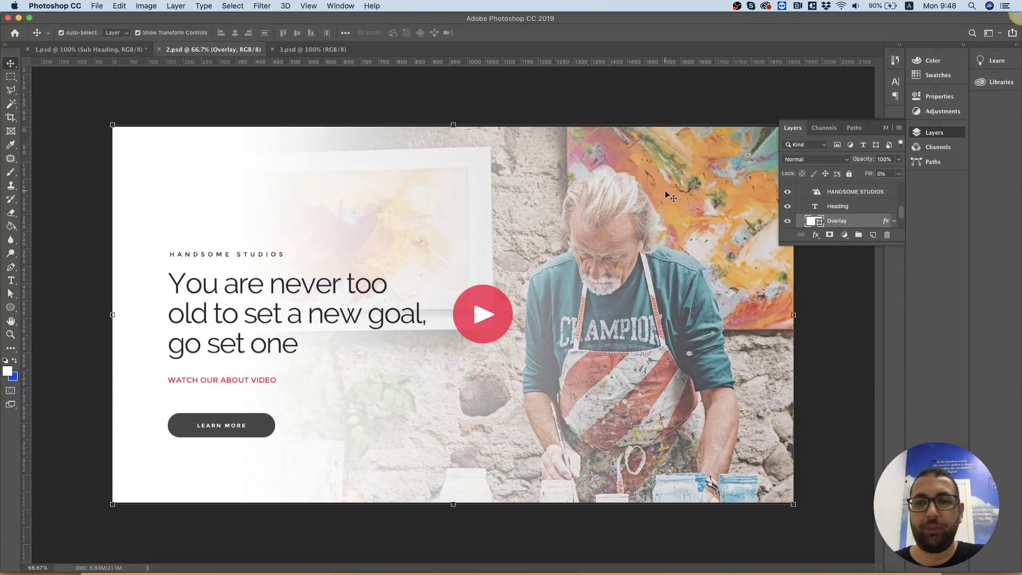
scroll(831, 208, down, 2)
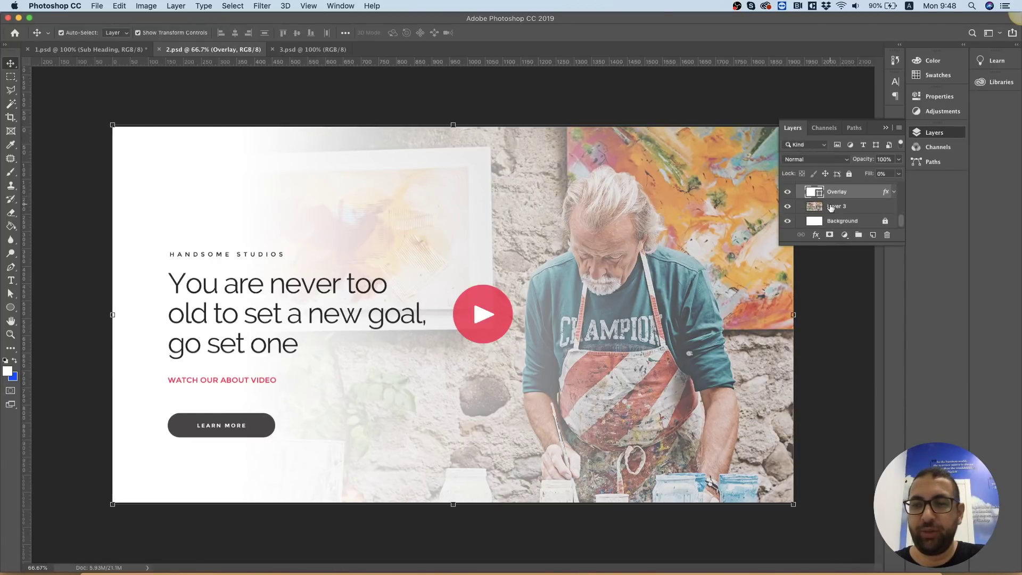
click(827, 208)
click(823, 196)
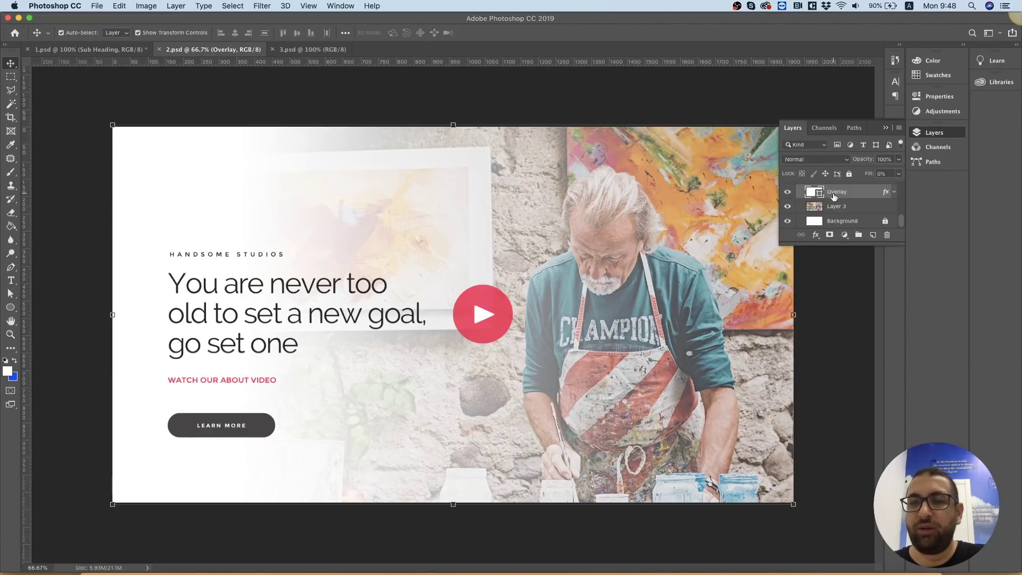
click(787, 193)
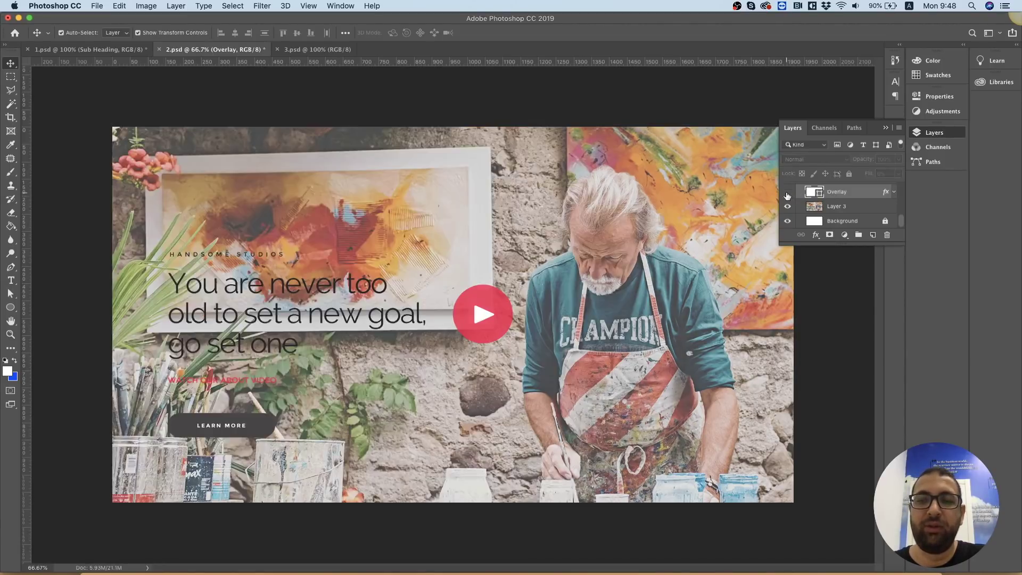
click(788, 193)
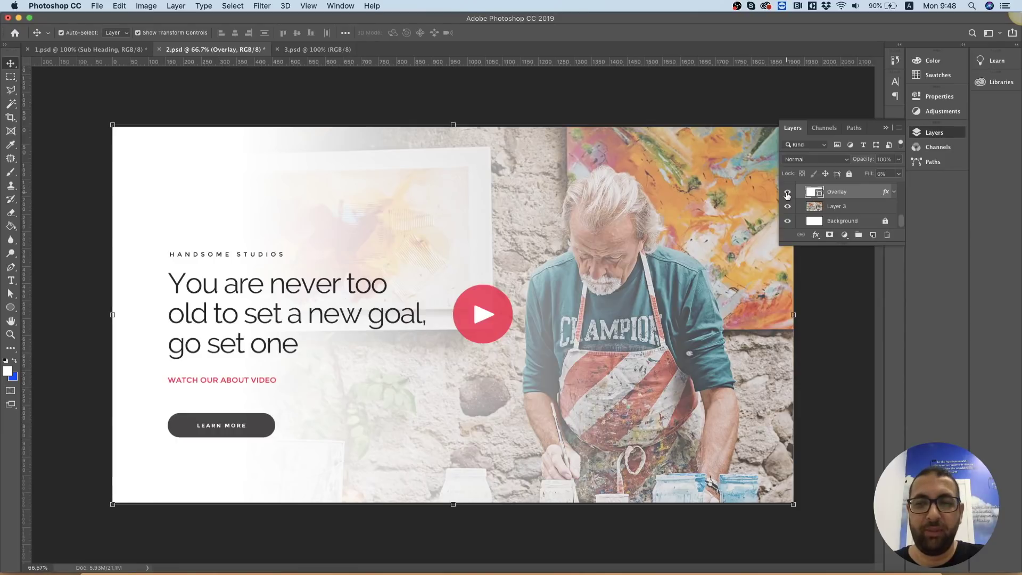
click(787, 193)
Prepare Layer 3, the painter photo, for export as a JPG at 80% quality
click(833, 207)
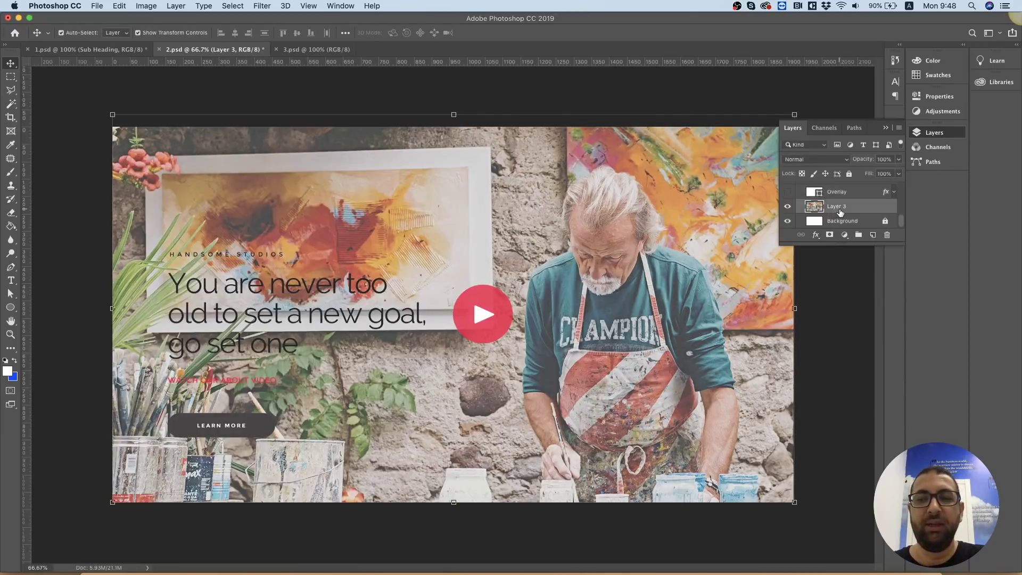
right_click(840, 207)
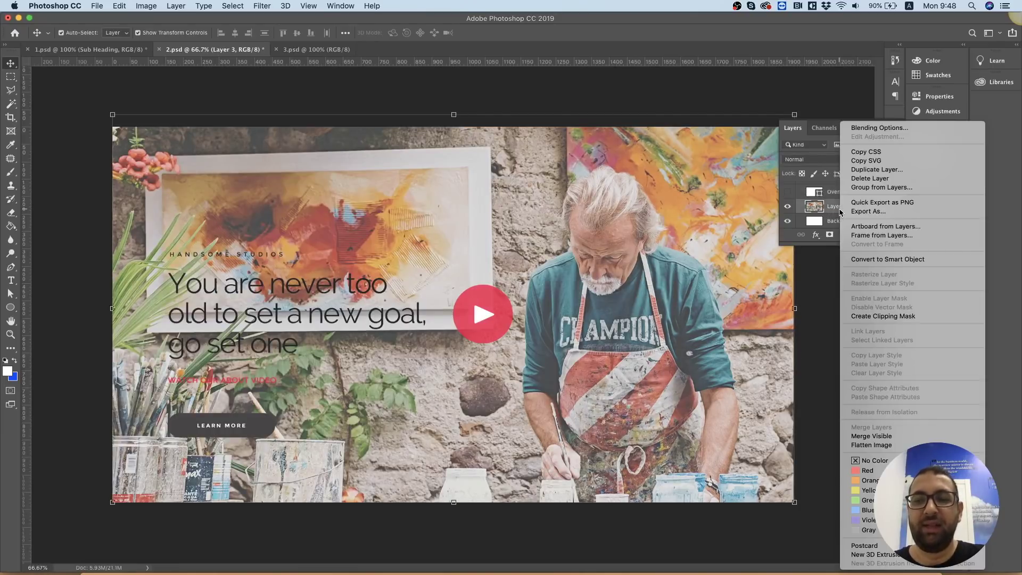
click(881, 212)
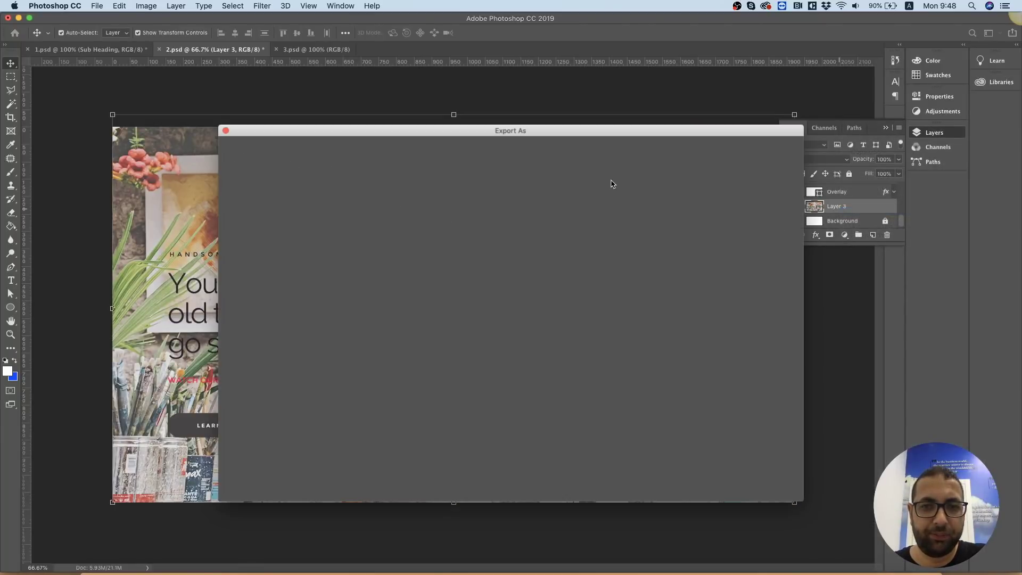
click(748, 168)
click(736, 170)
click(735, 171)
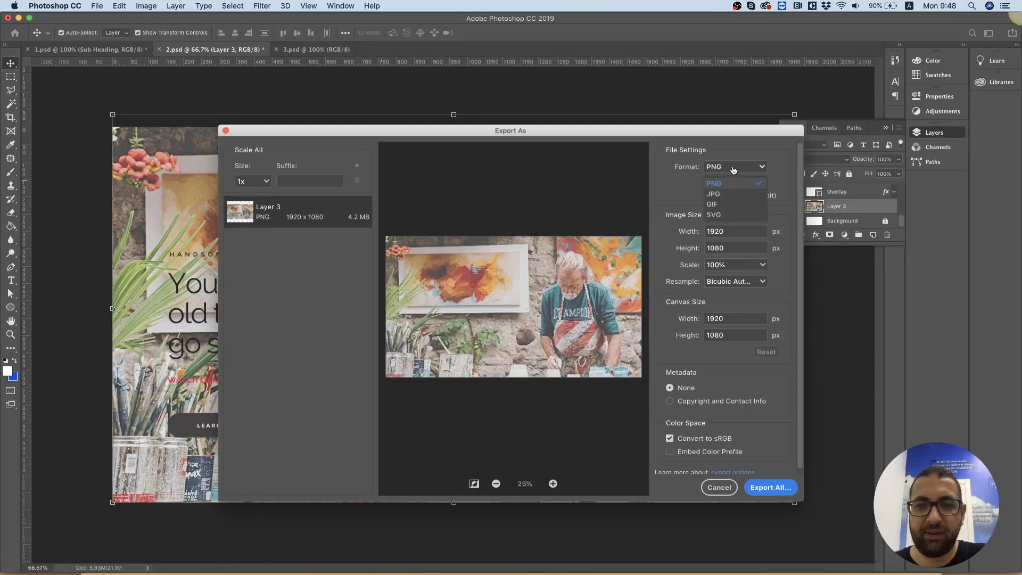
click(722, 194)
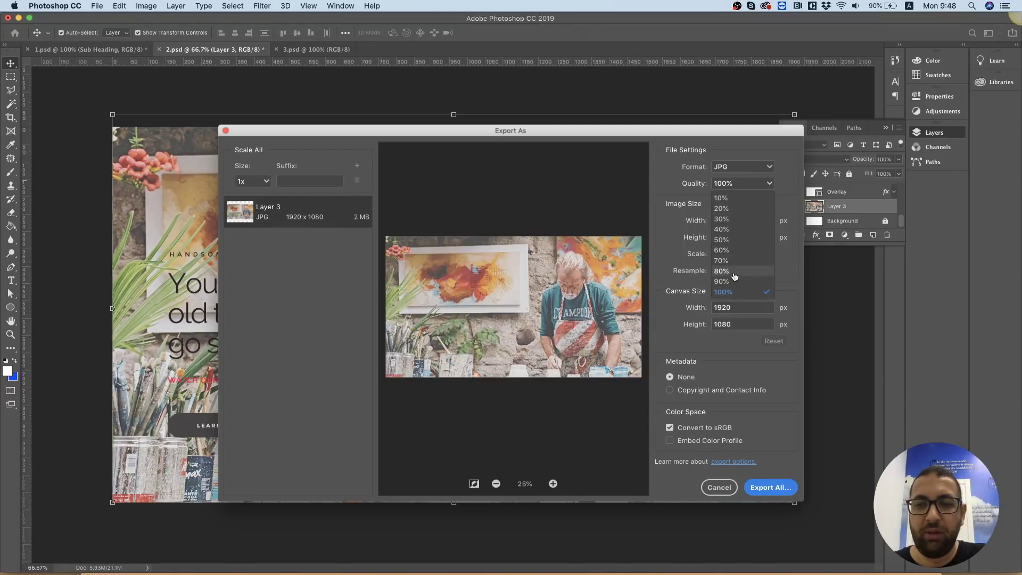
click(734, 274)
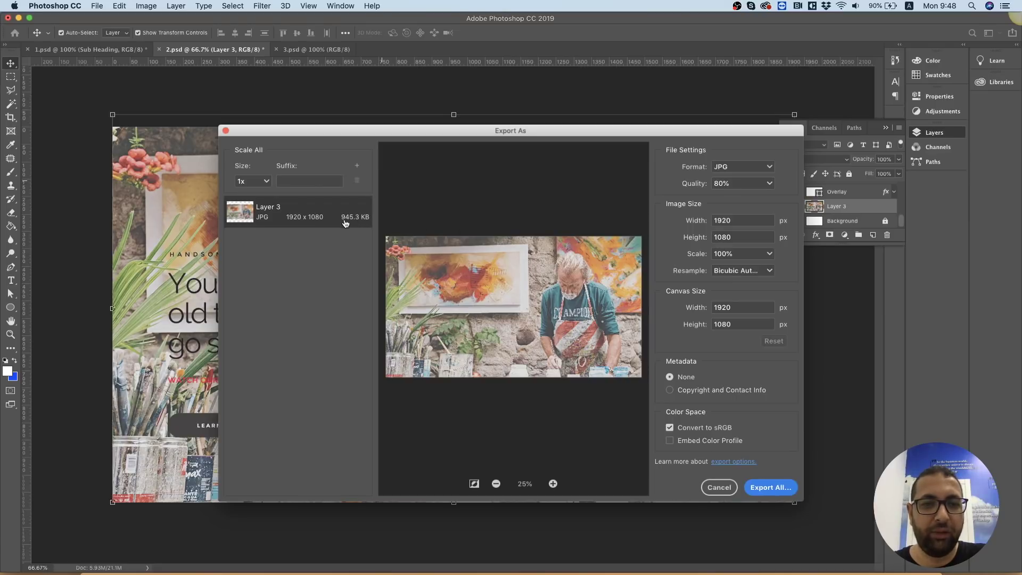
Export the photo as hero2.jpg into the assets folder on the Desktop
click(773, 487)
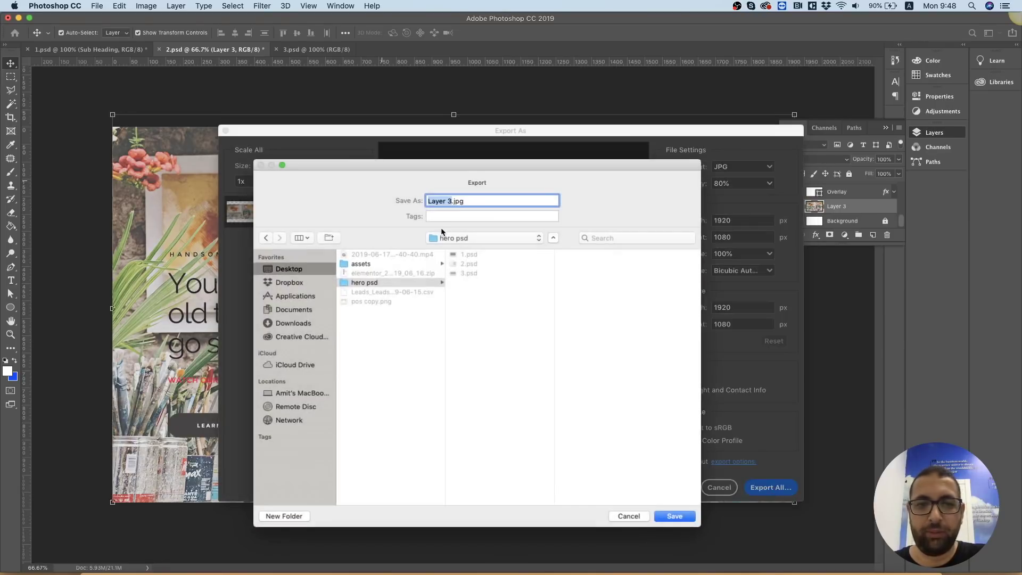
click(373, 284)
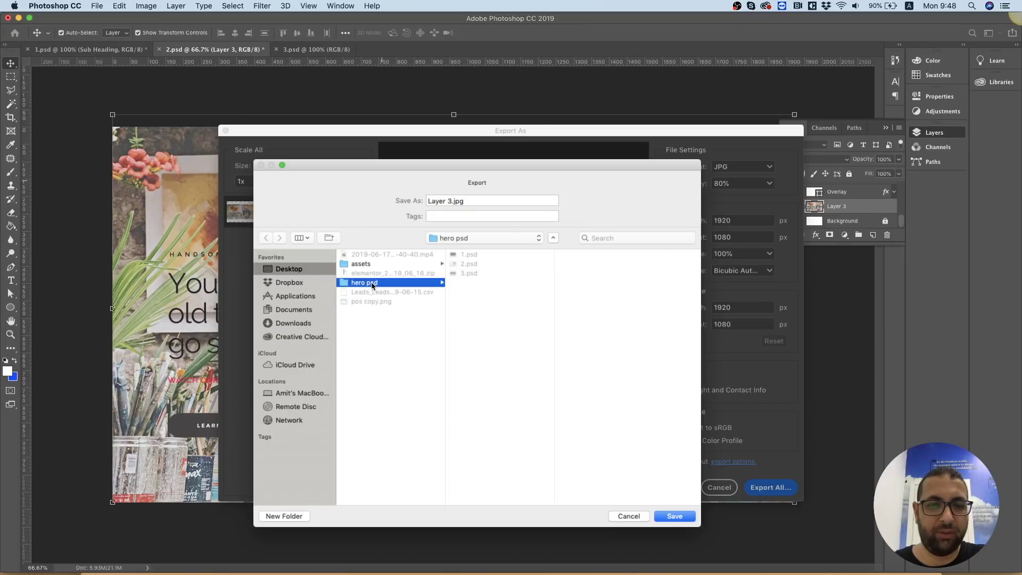
click(366, 265)
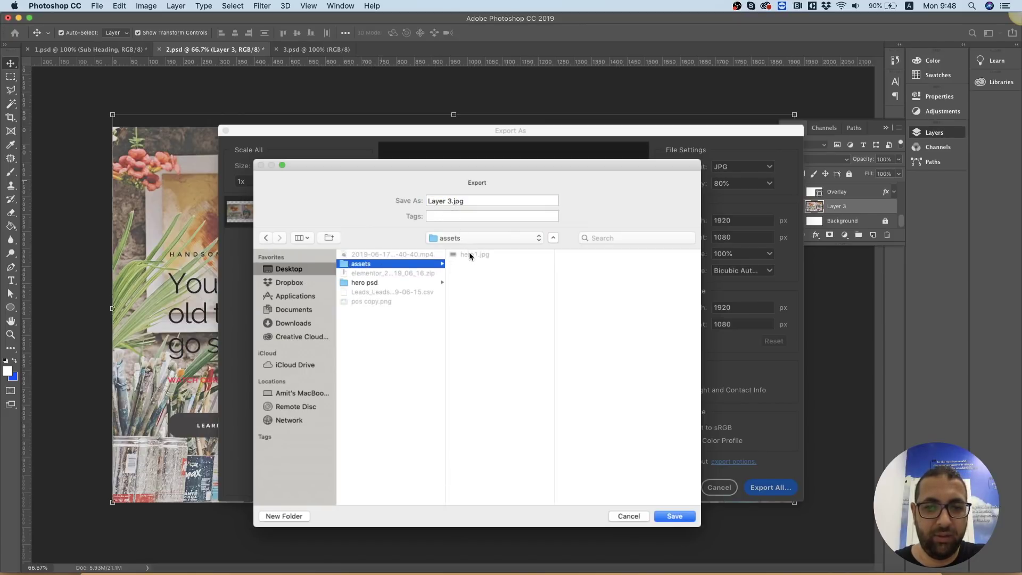
click(471, 255)
click(446, 201)
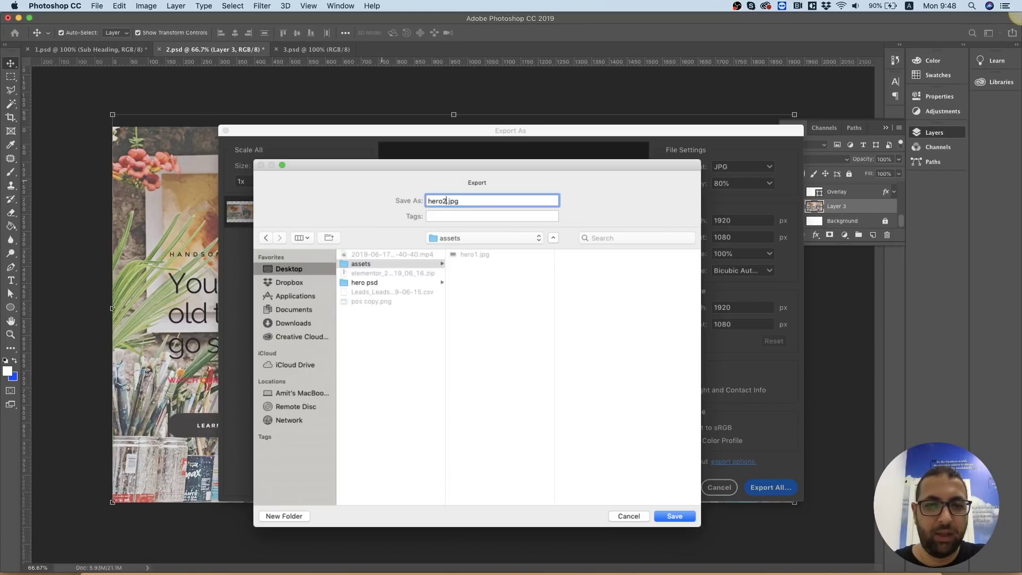
key(Return)
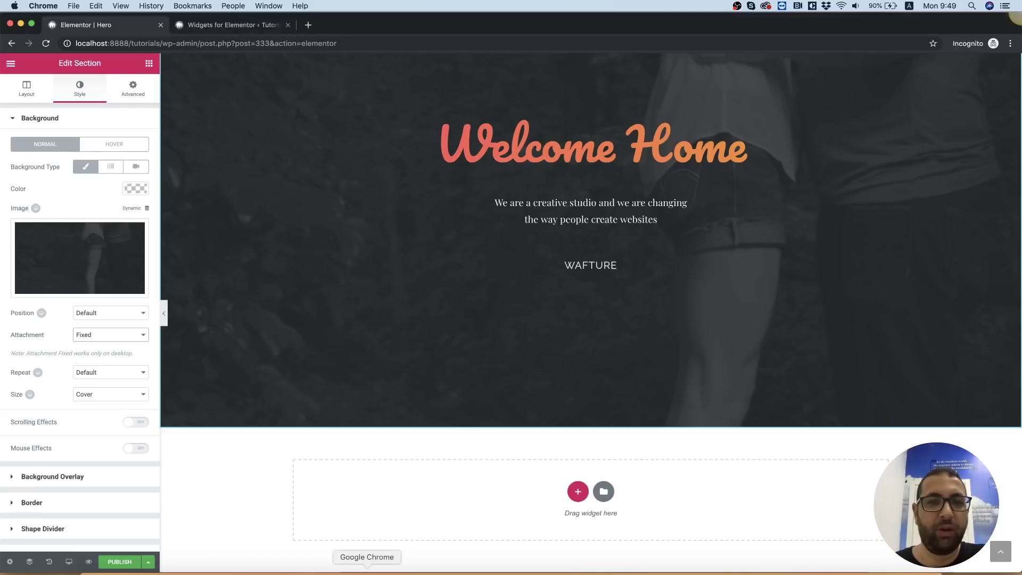
Switch to Chrome, open tinypng.com in a new tab and upload hero2.jpg from the assets folder for compression
click(308, 27)
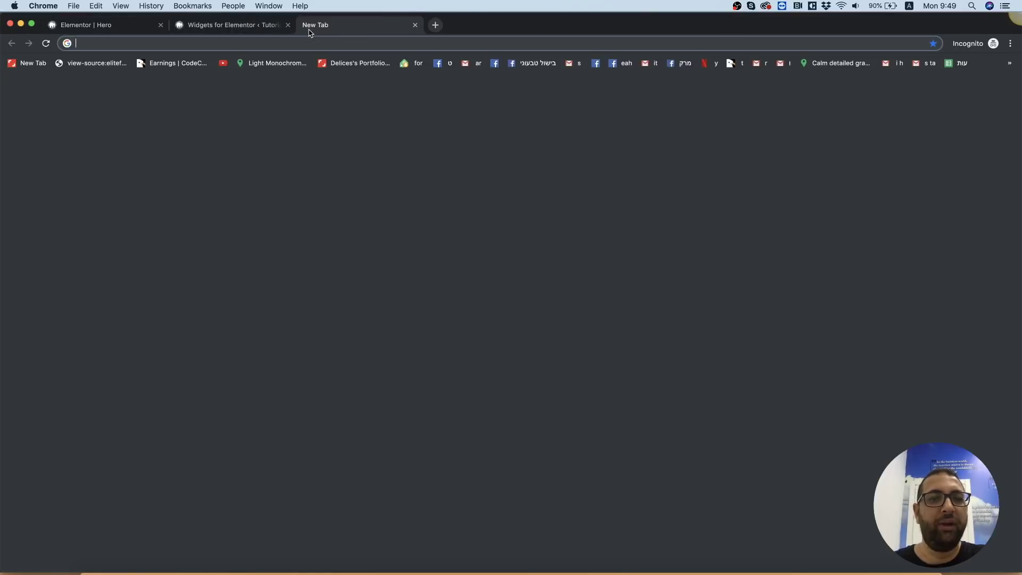
text(tiny)
key(Return)
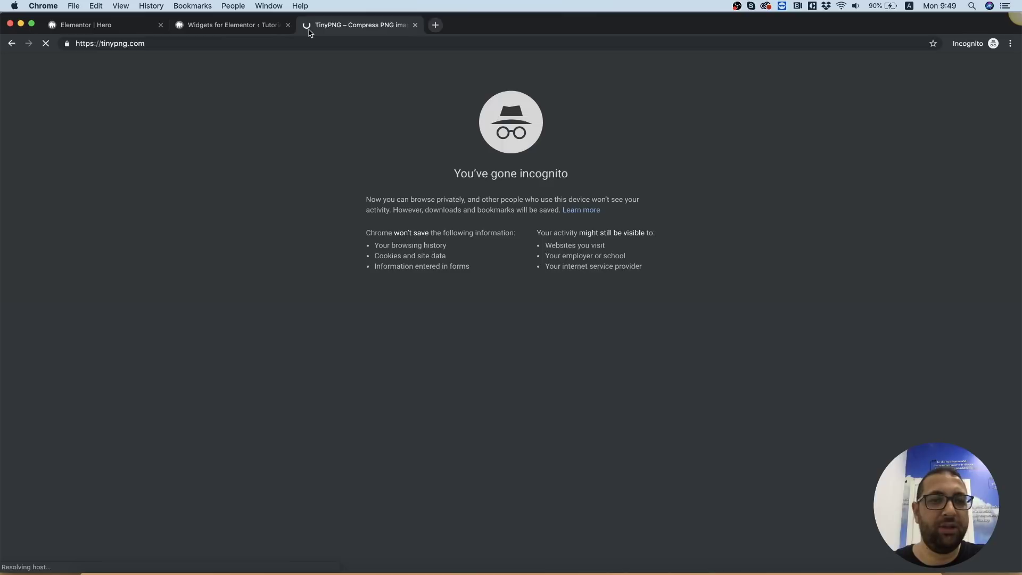
click(506, 149)
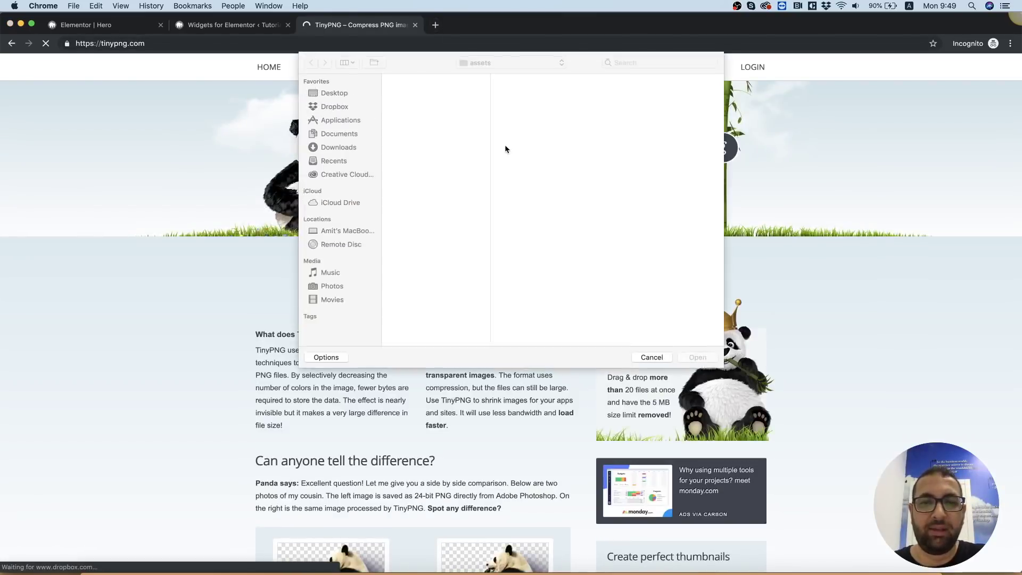
click(406, 88)
double_click(406, 89)
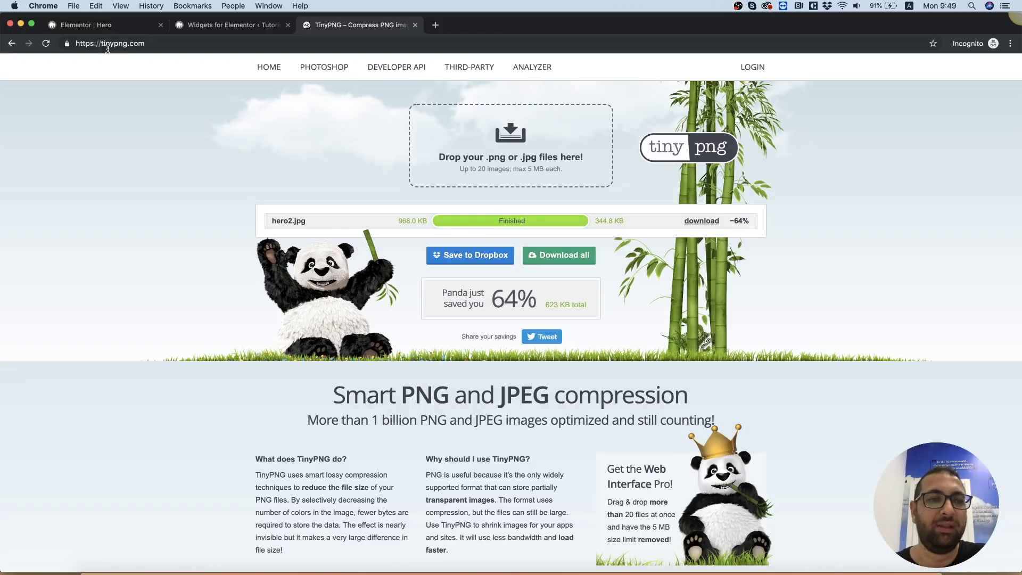
Download the compressed hero2.jpg into the assets folder, replacing the uncompressed file
click(699, 220)
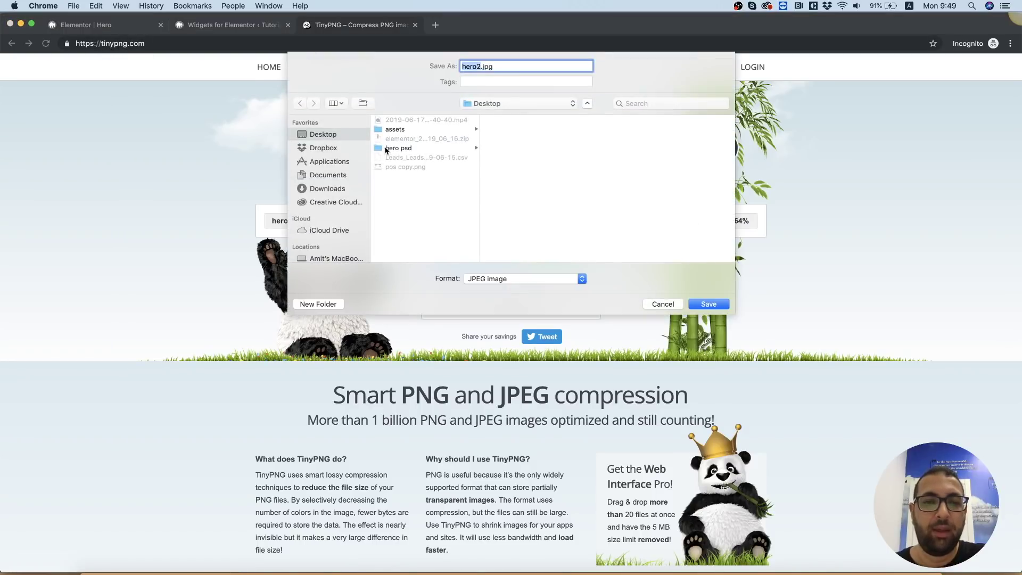
click(388, 131)
click(526, 133)
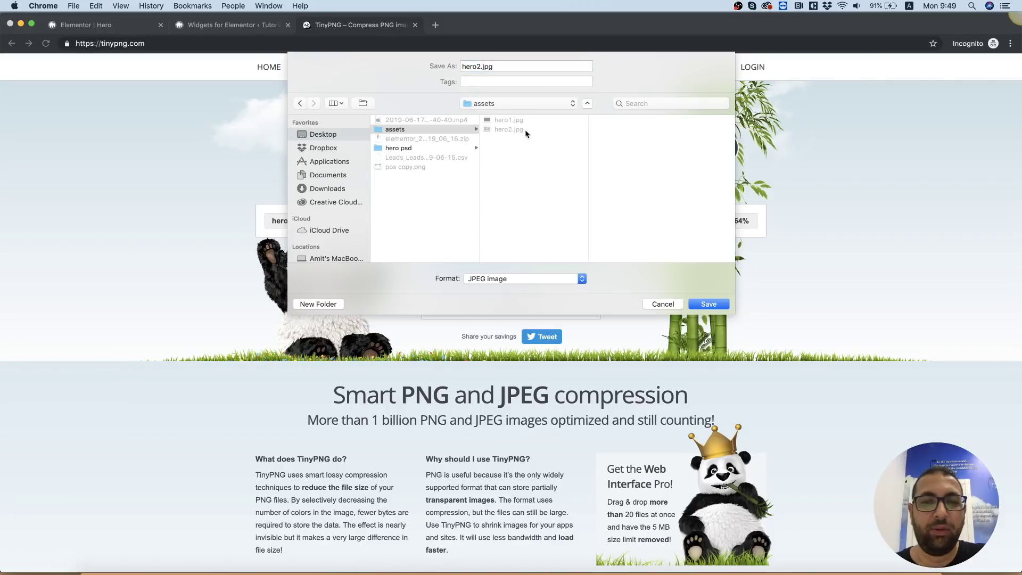
click(720, 307)
click(588, 112)
Return to the Elementor page, add a section with two equal columns below the hero, and show the widget list
click(88, 25)
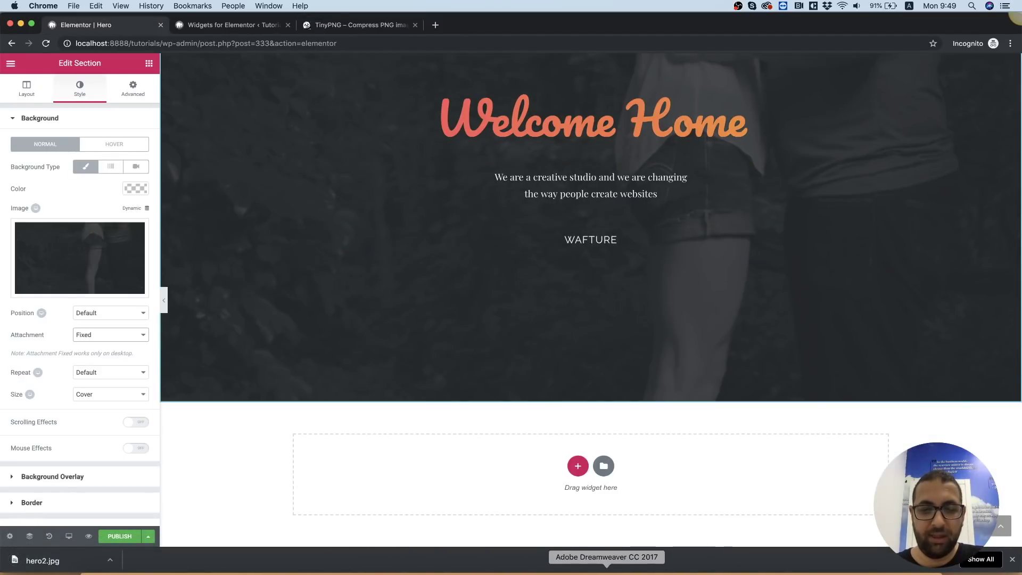
click(579, 468)
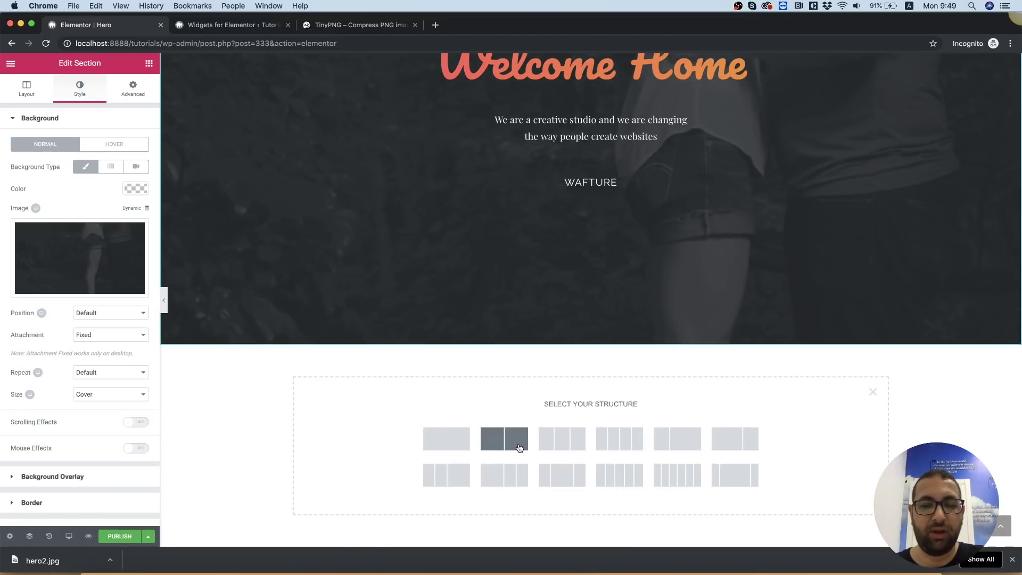
click(520, 448)
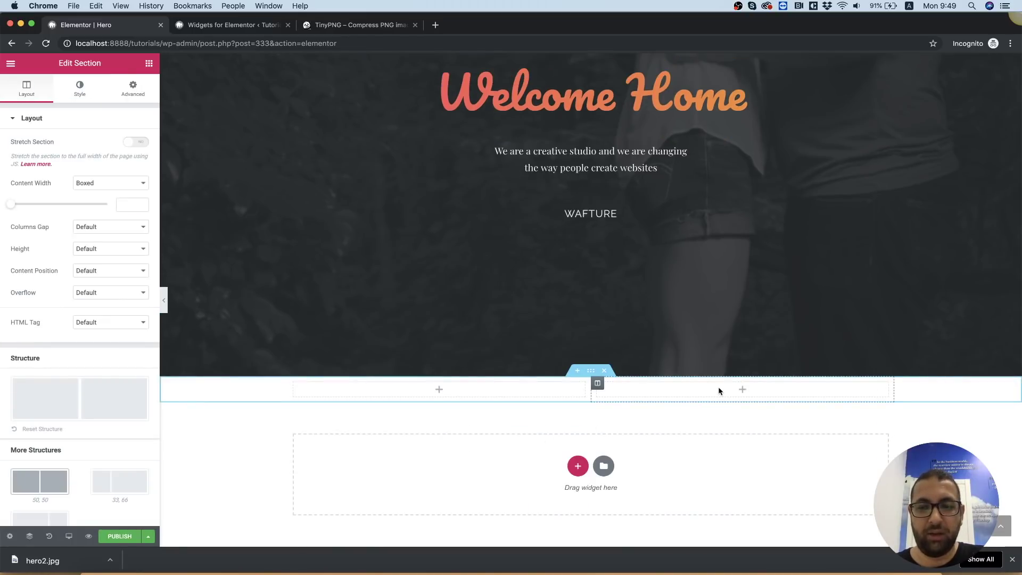
click(149, 64)
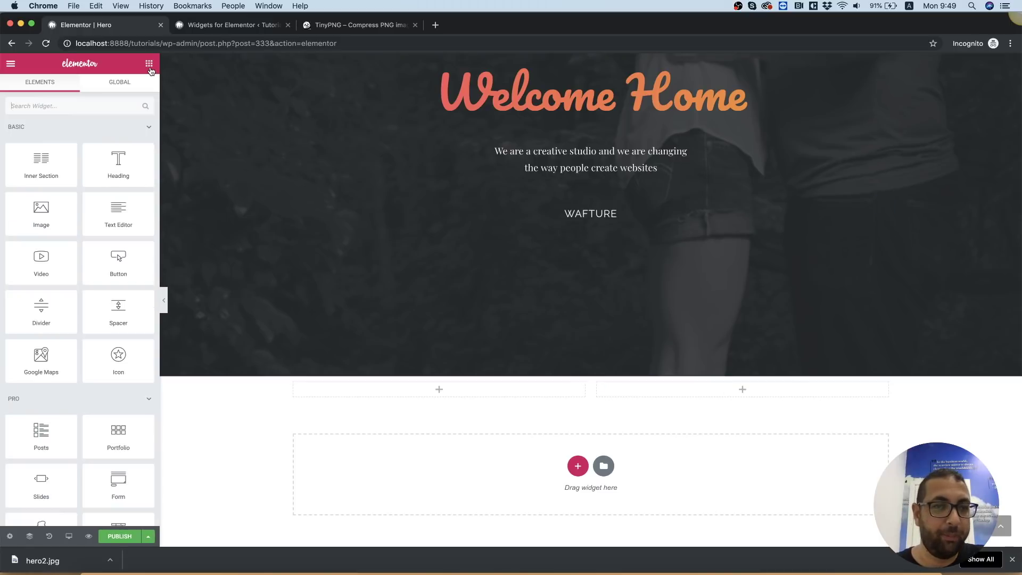
Find the Play Button widget, place it in the new section's right column, and align it left
click(89, 105)
text(play)
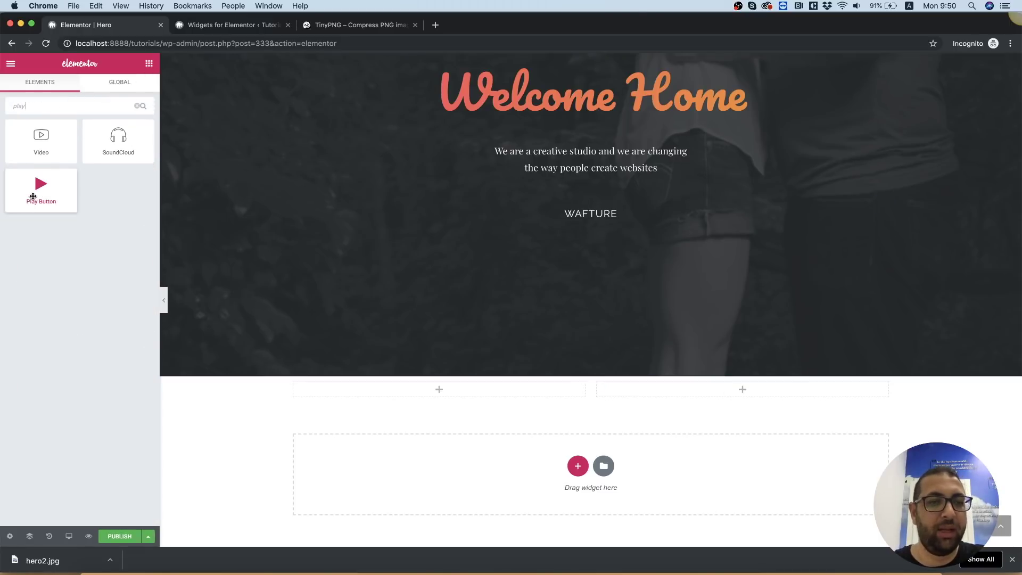
drag(40, 194, 681, 392)
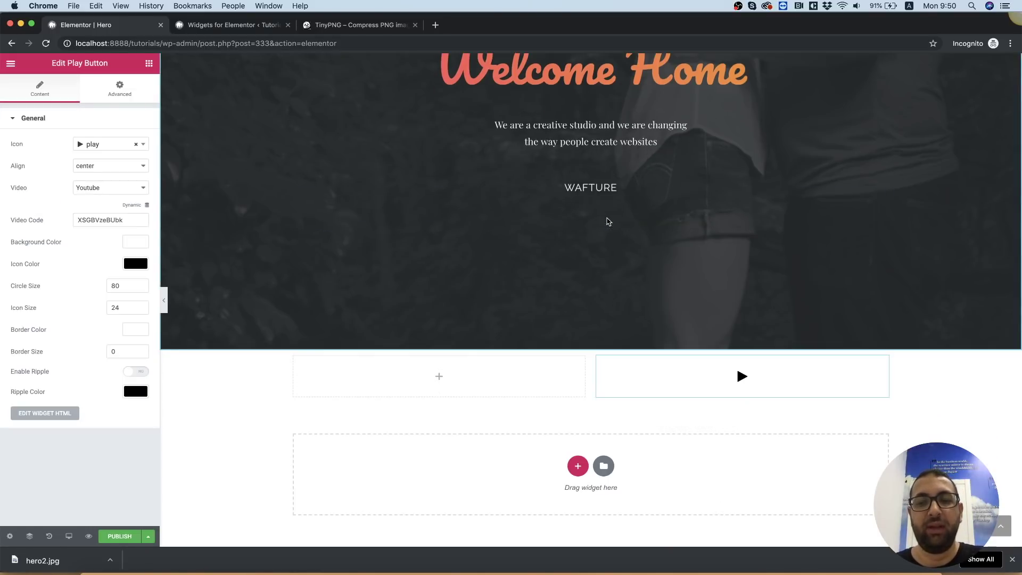
click(113, 169)
click(109, 176)
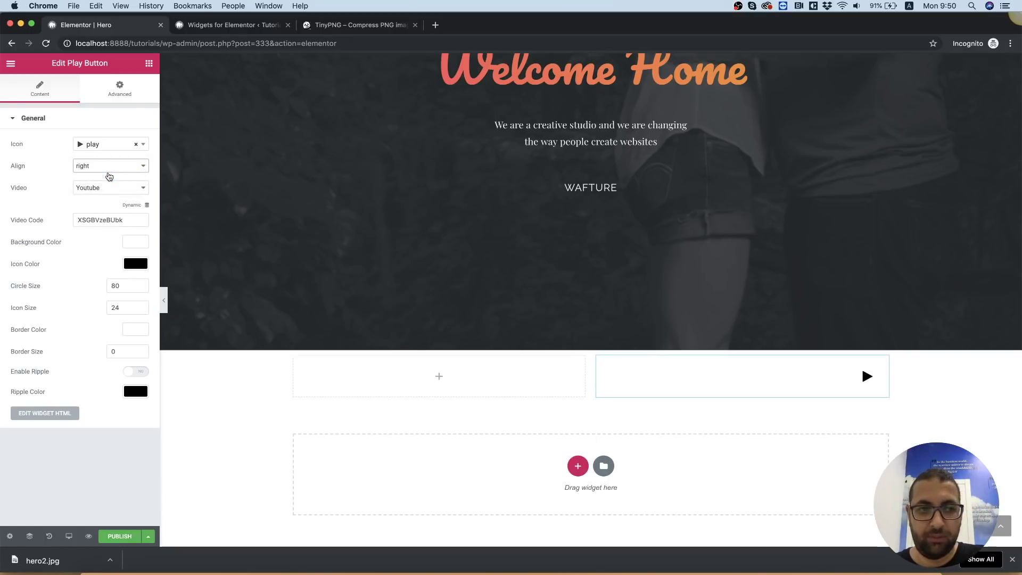
click(106, 169)
click(104, 174)
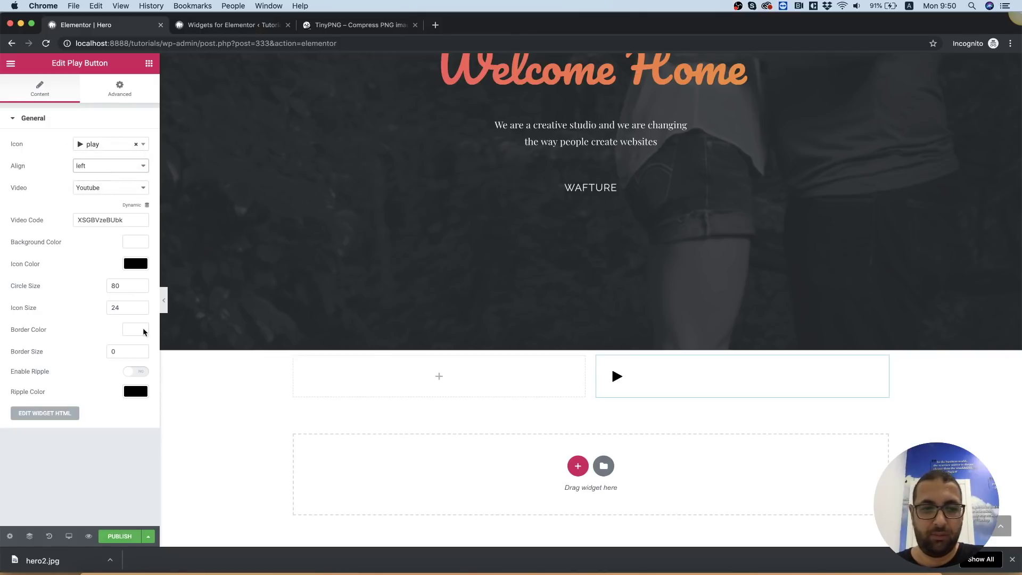
Upload hero2.jpg from the assets folder as the new section's classic background image and set its size to Cover
right_click(213, 376)
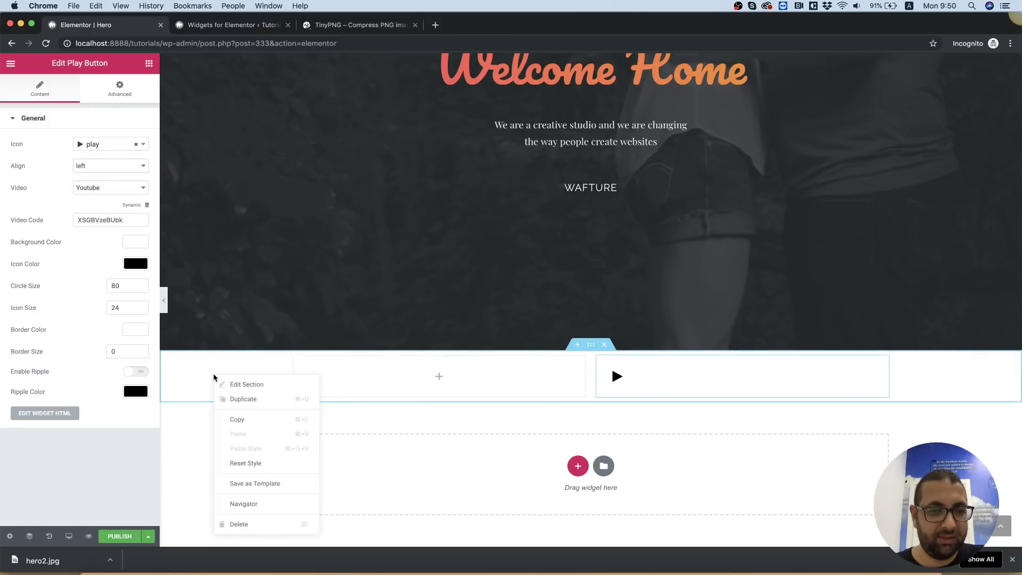
click(254, 386)
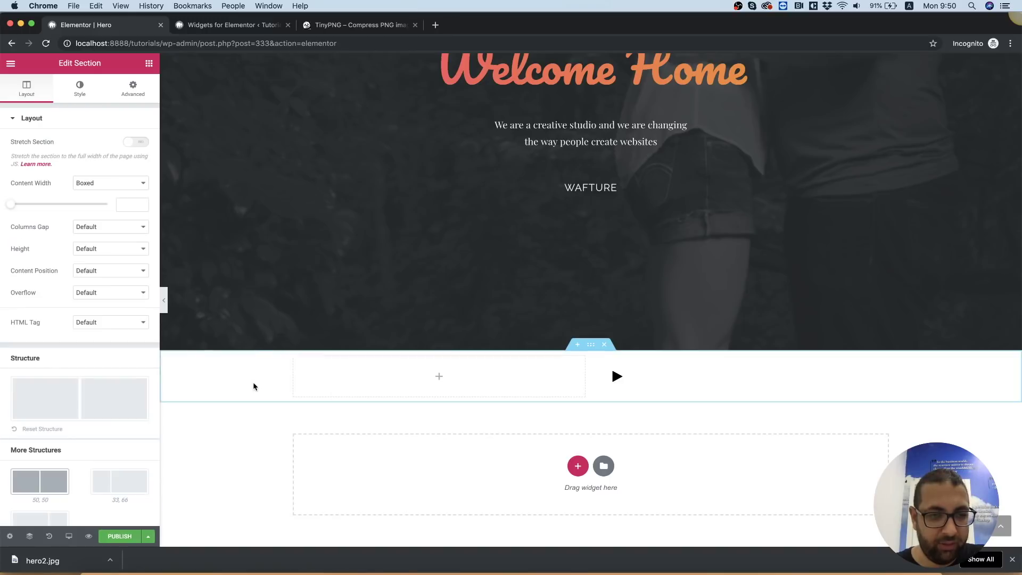
click(136, 91)
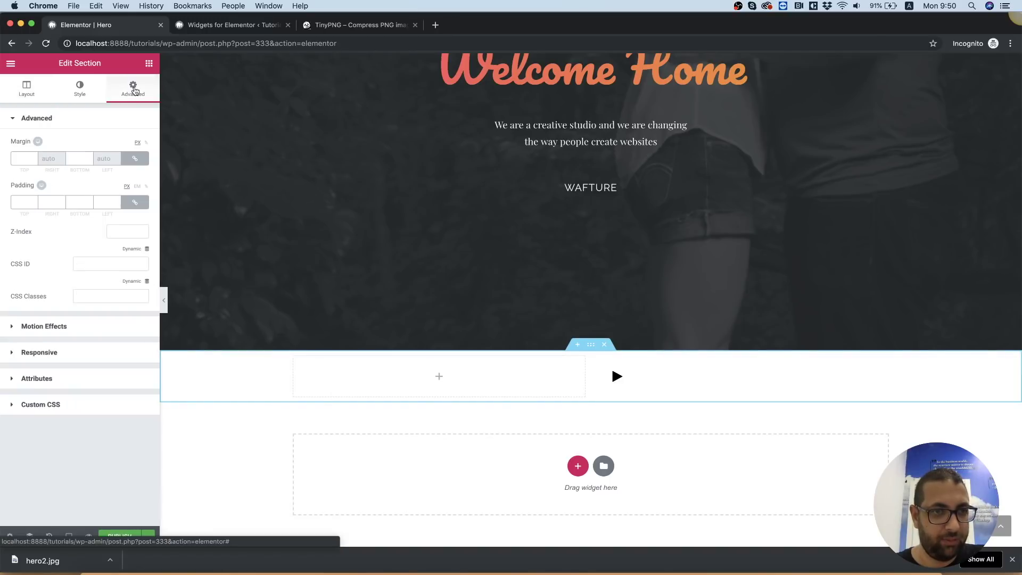
click(79, 89)
click(84, 168)
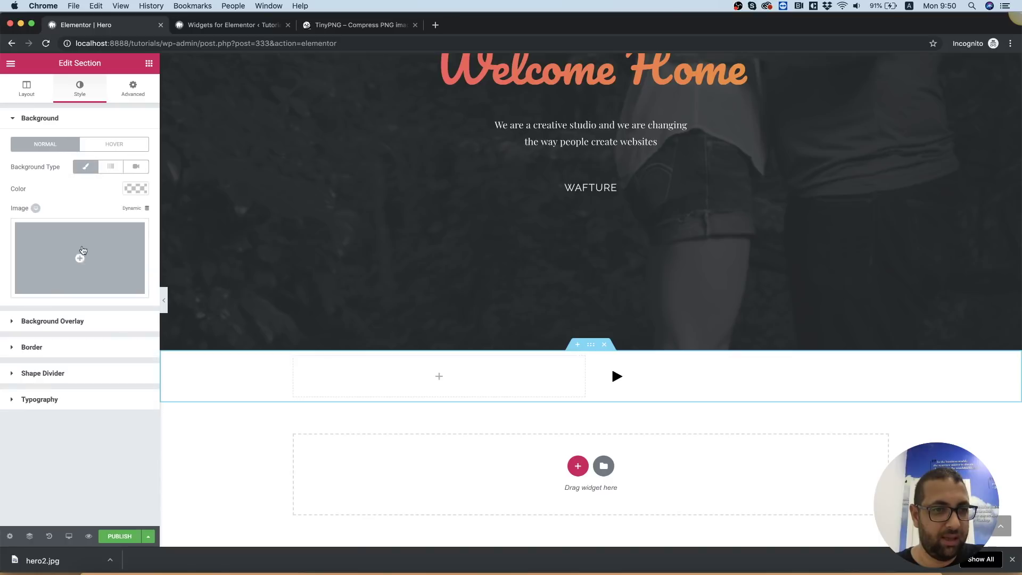
click(79, 258)
click(32, 107)
click(495, 280)
click(411, 89)
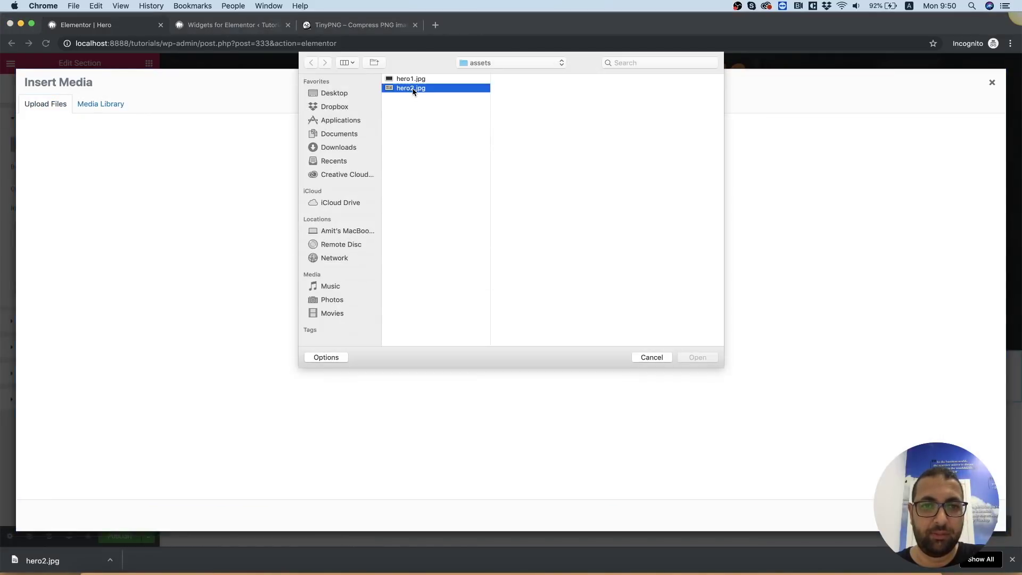
double_click(411, 89)
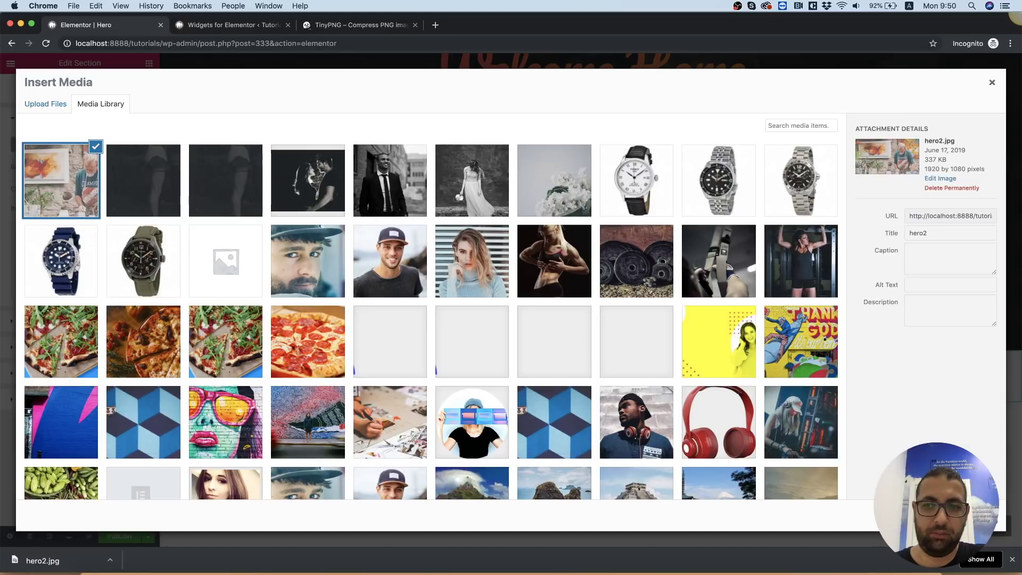
click(974, 515)
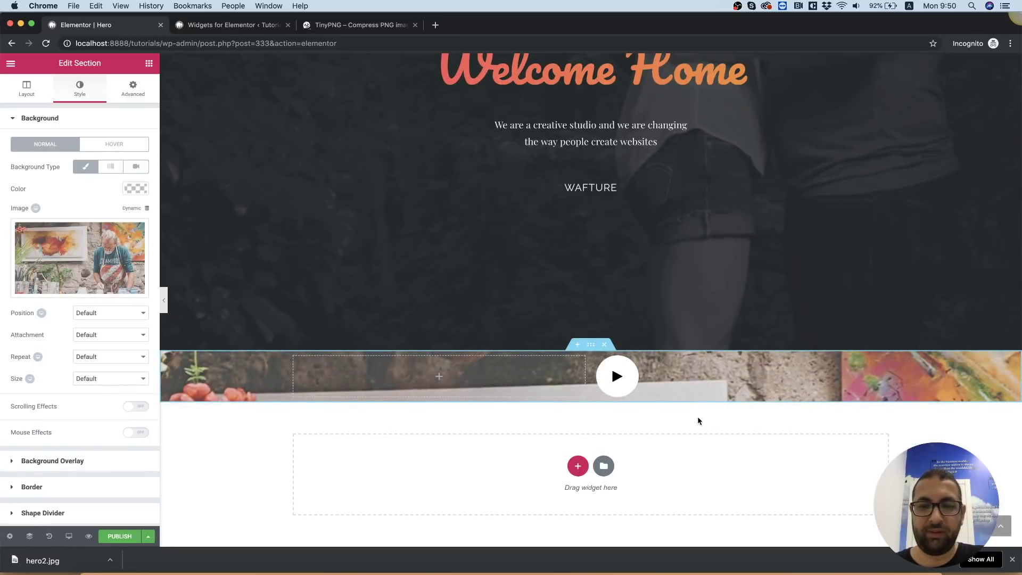
click(85, 380)
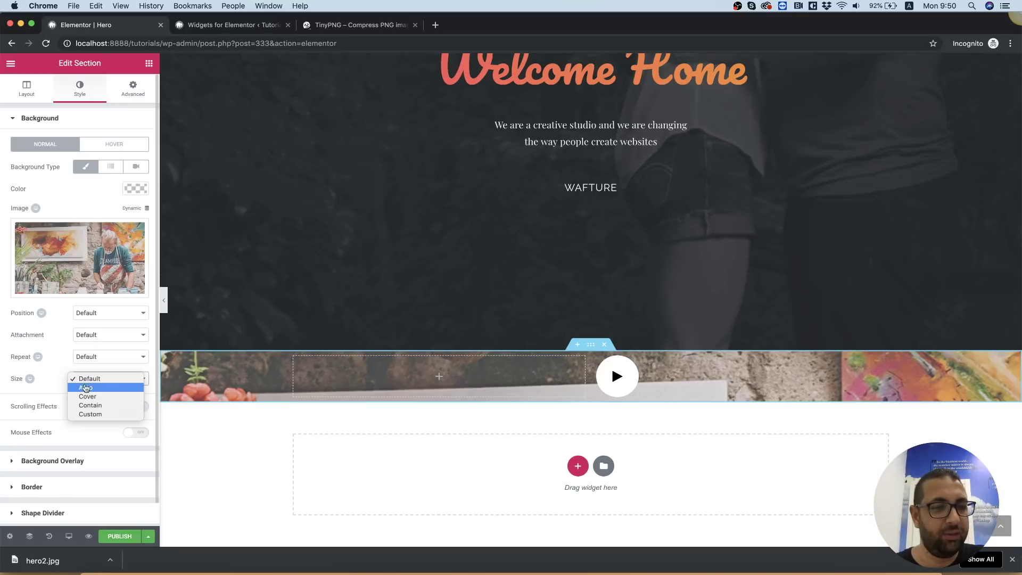
click(89, 397)
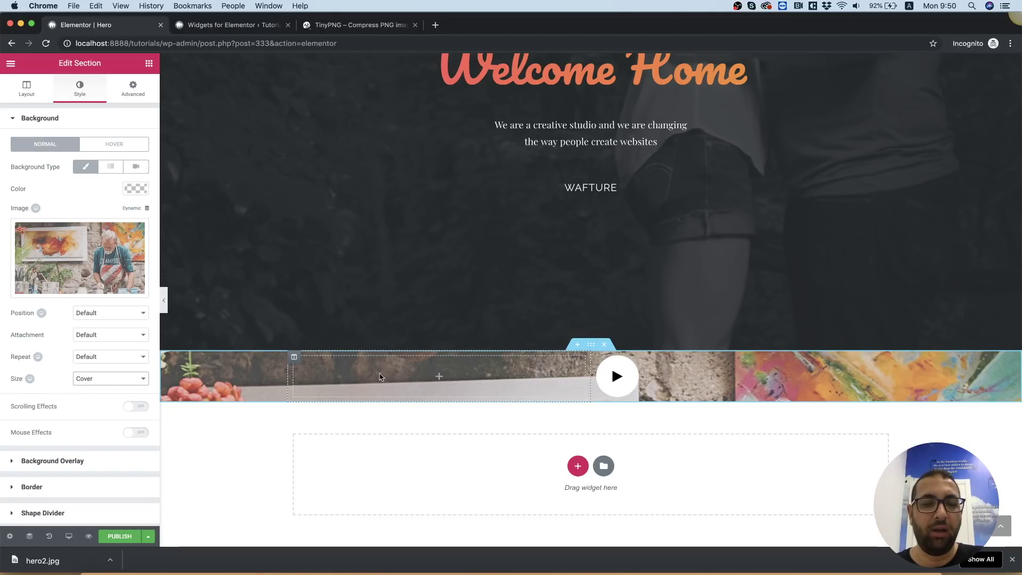
Unlink the section's padding values and set the top and bottom padding to 200 px
right_click(234, 375)
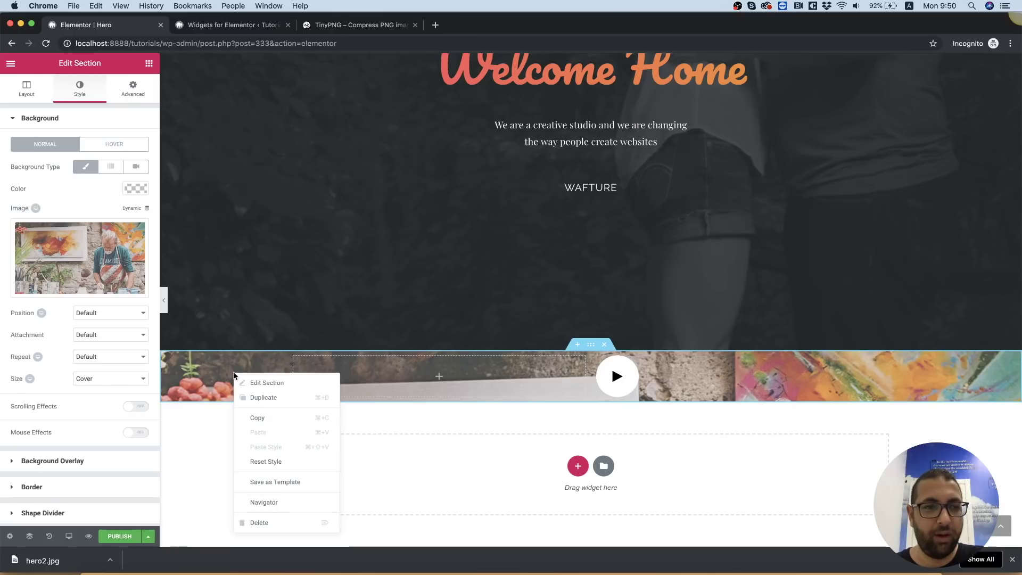
click(134, 94)
click(133, 202)
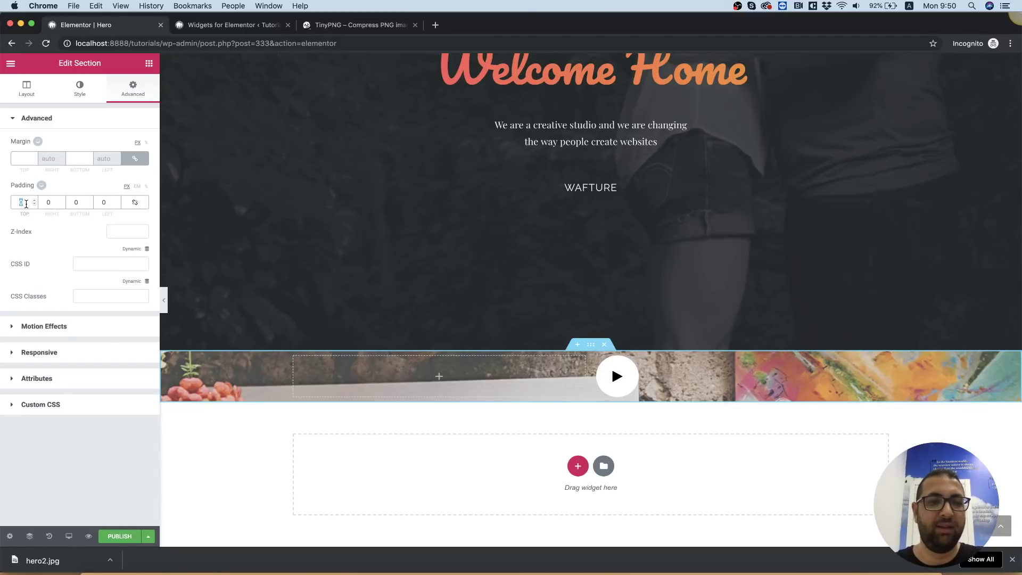
text(200)
key(Tab)
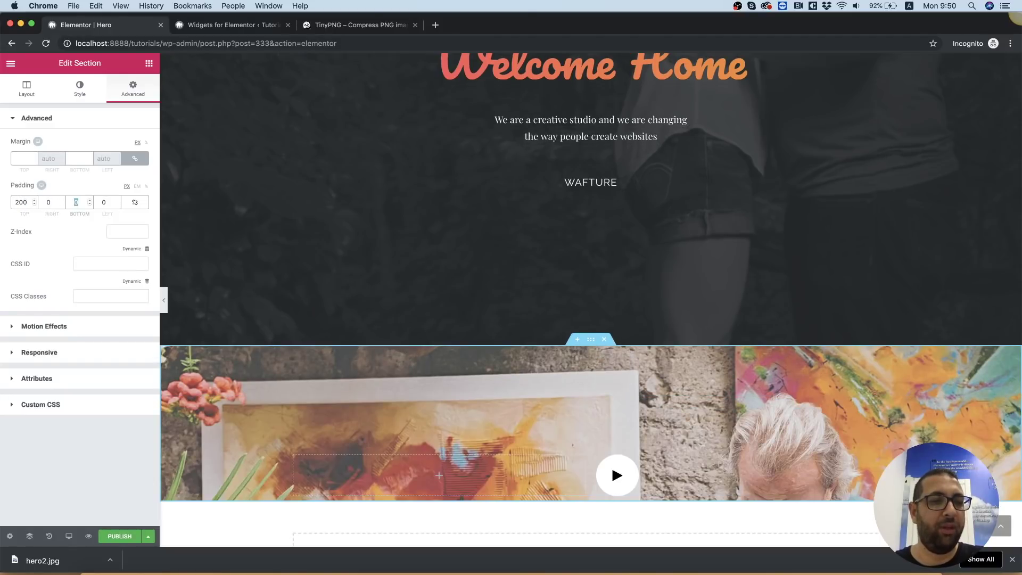
text(200)
scroll(735, 274, down, 4)
scroll(734, 274, up, 2)
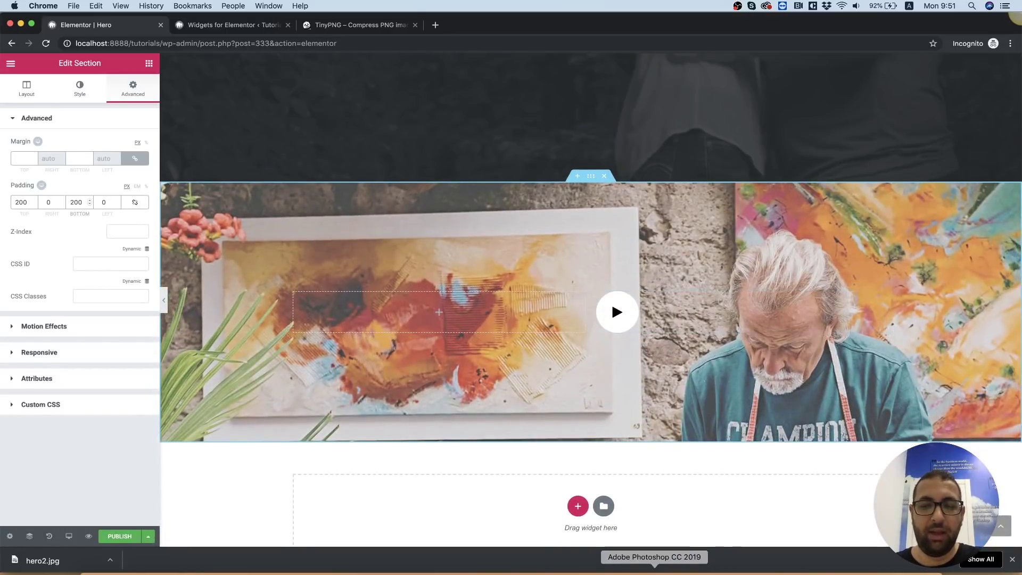
View the 2.psd design in Photoshop, return to Chrome, and add a Text Editor widget with white (#ffffff) text to the left column
click(659, 571)
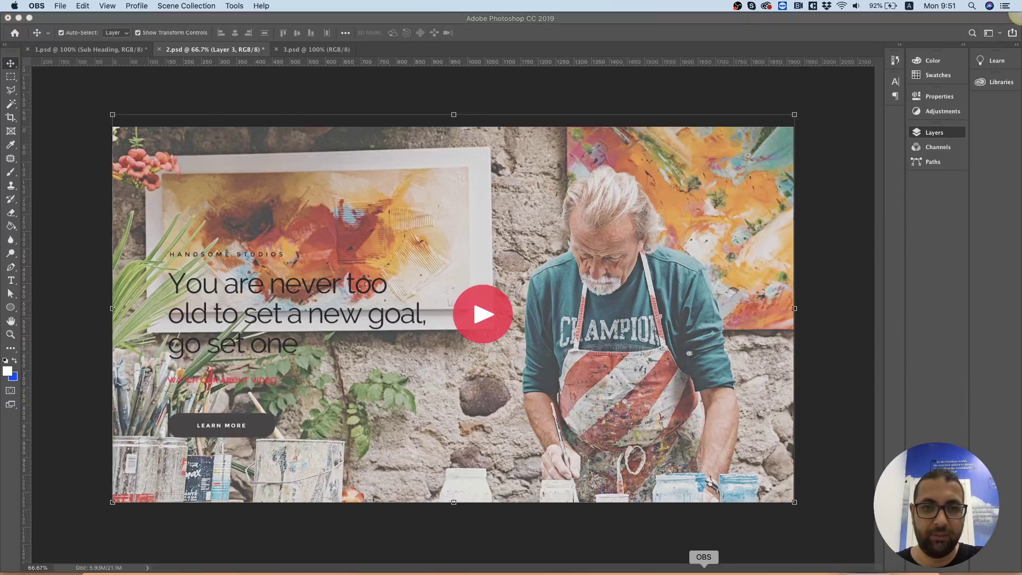
click(367, 571)
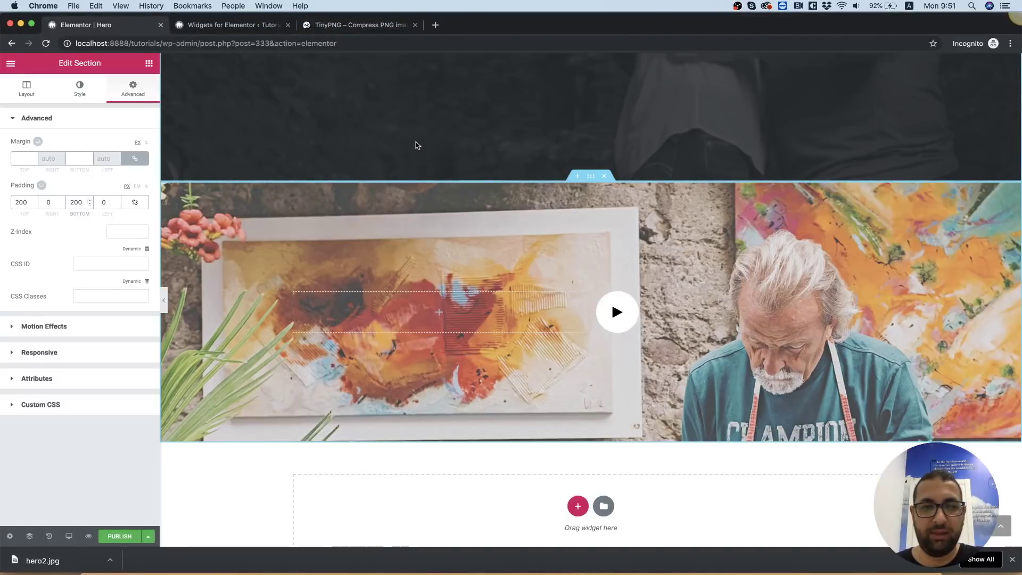
click(149, 64)
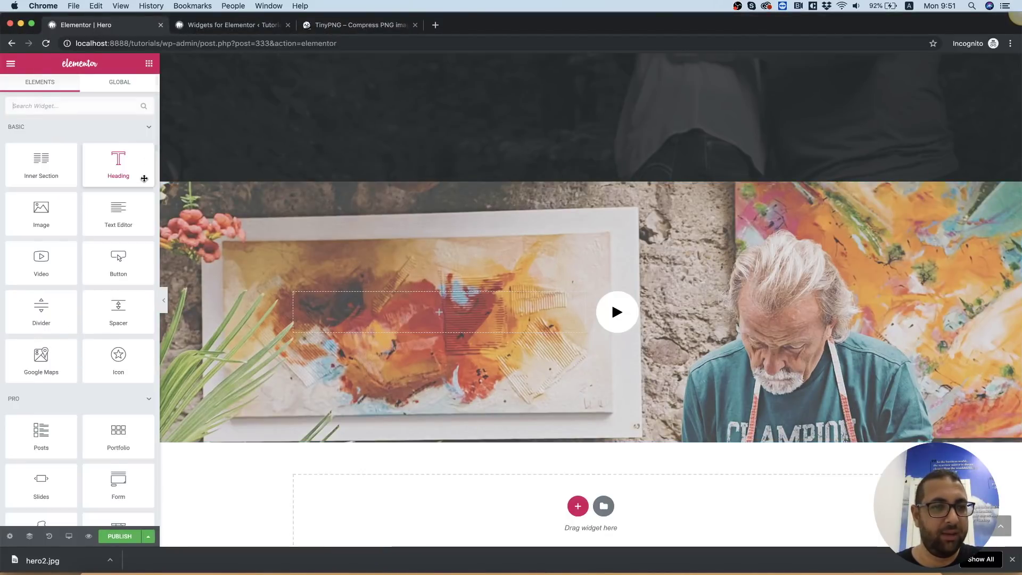
drag(168, 216, 381, 306)
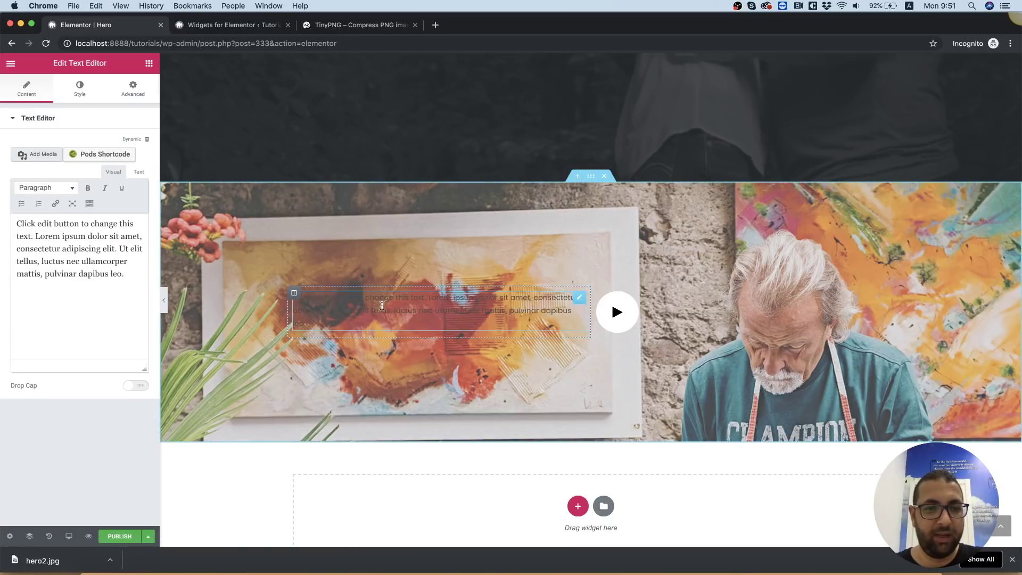
click(79, 90)
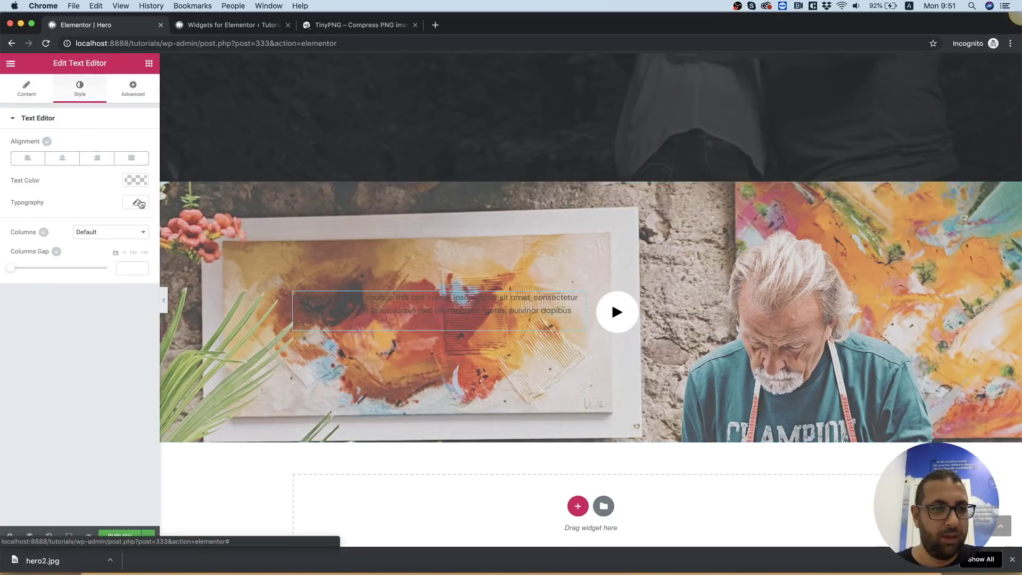
click(139, 183)
click(94, 238)
drag(102, 224, 111, 195)
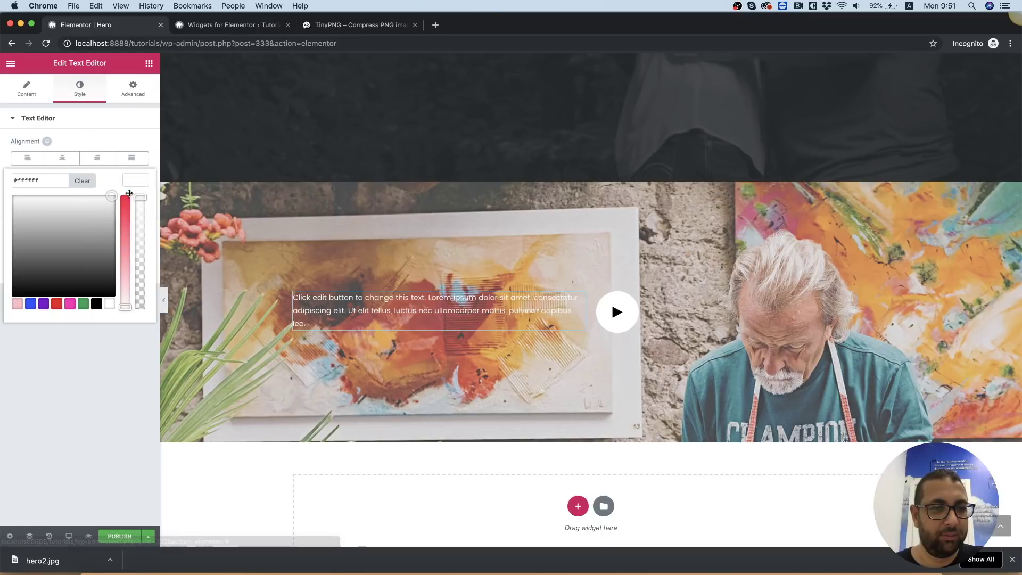
Shorten the placeholder paragraph in the left column to "Click edit button to change this text."
click(439, 309)
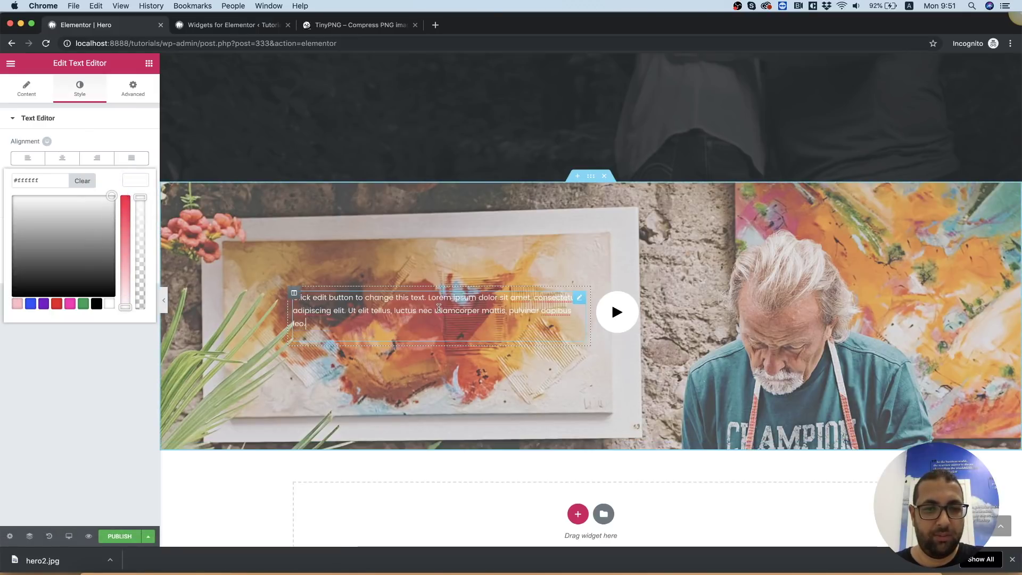
triple_click(427, 299)
key(BackSpace)
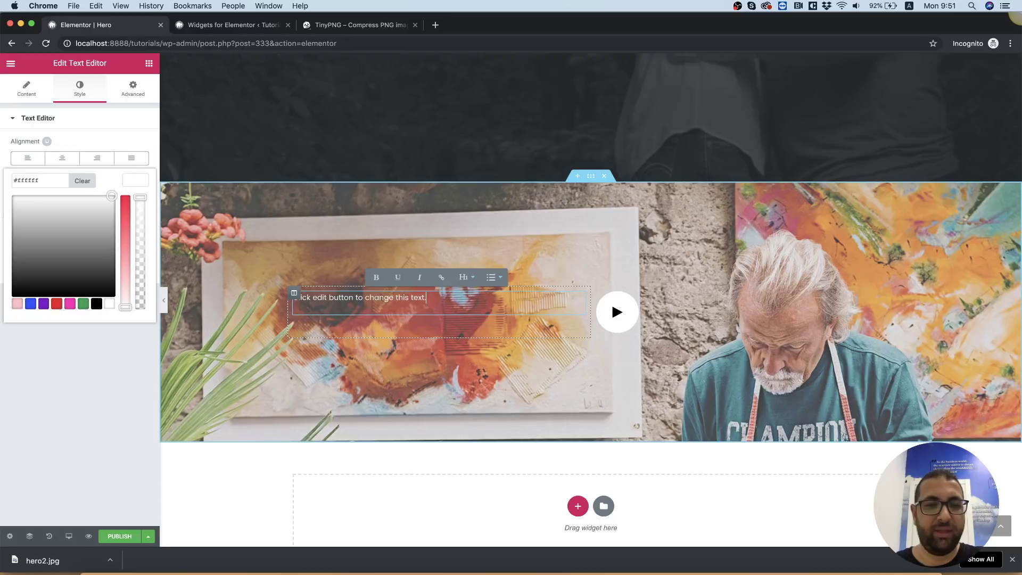
Add a Heading widget below the text in the left column and set its text color to white (#ffffff)
click(149, 63)
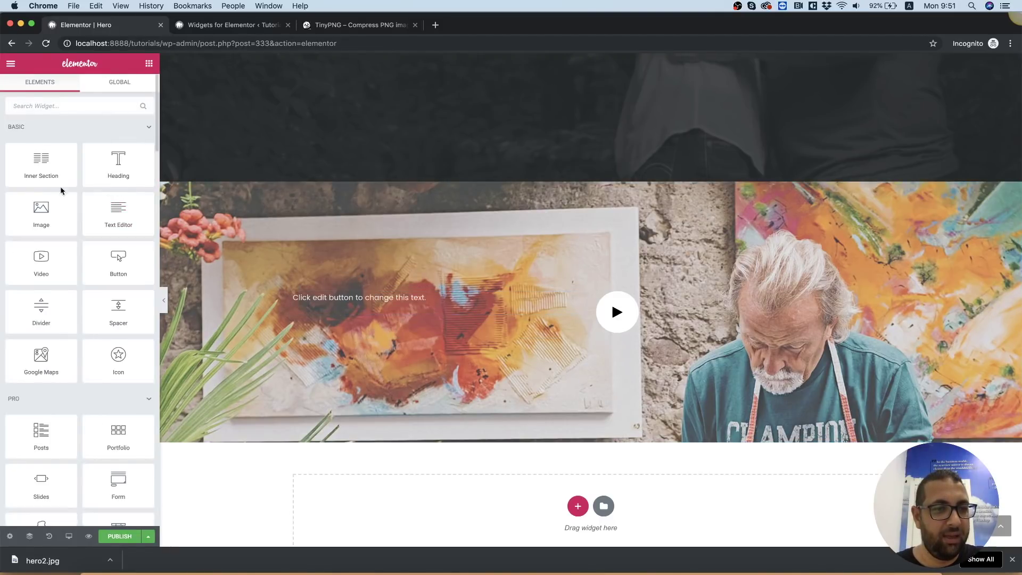
drag(119, 166, 383, 307)
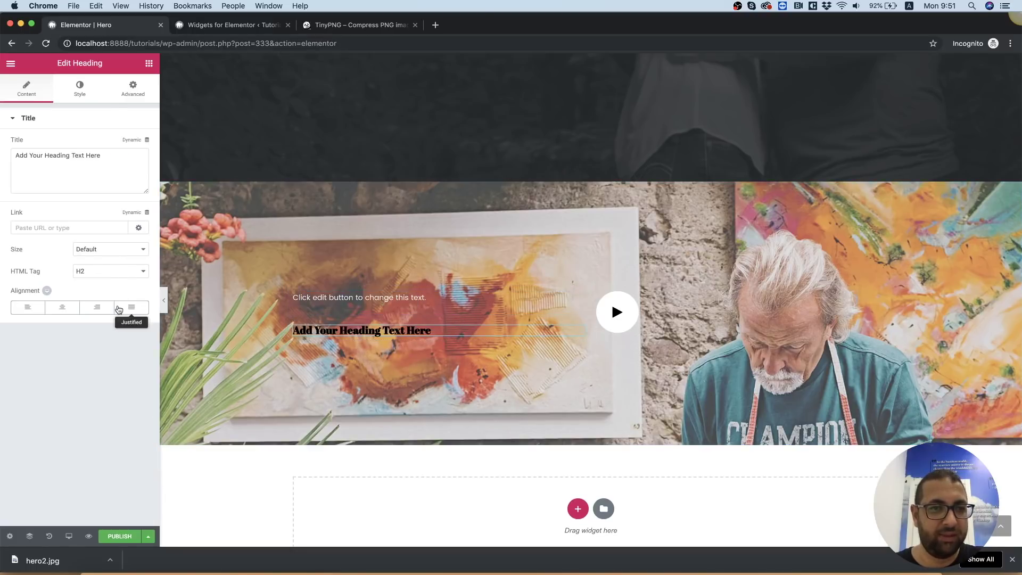
click(81, 92)
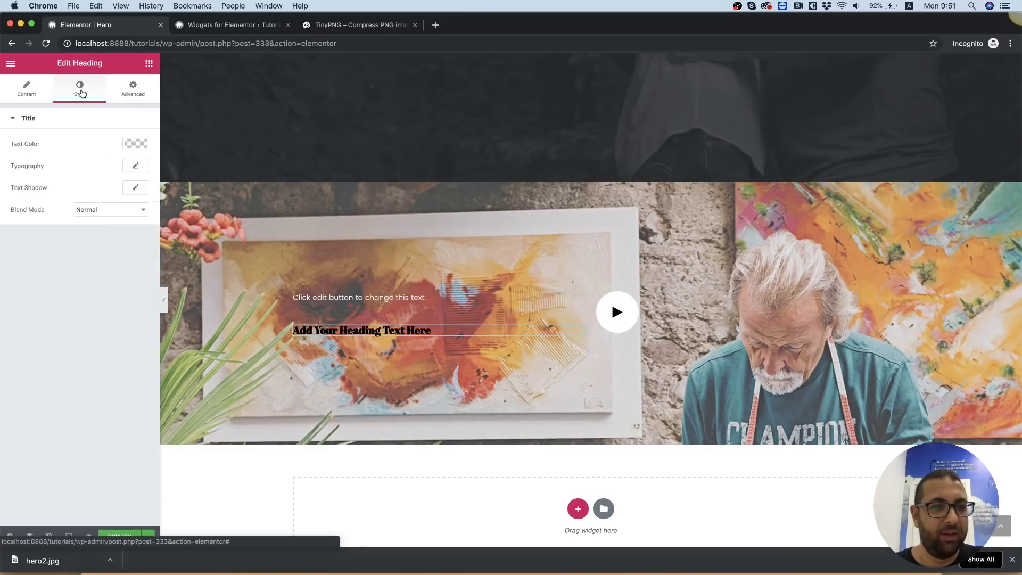
click(136, 143)
click(111, 159)
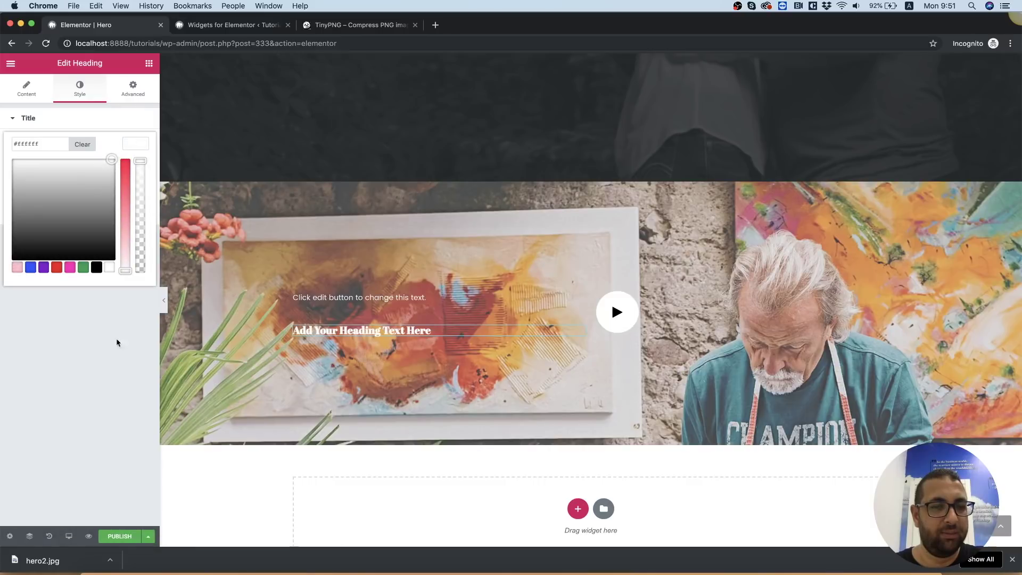
click(108, 388)
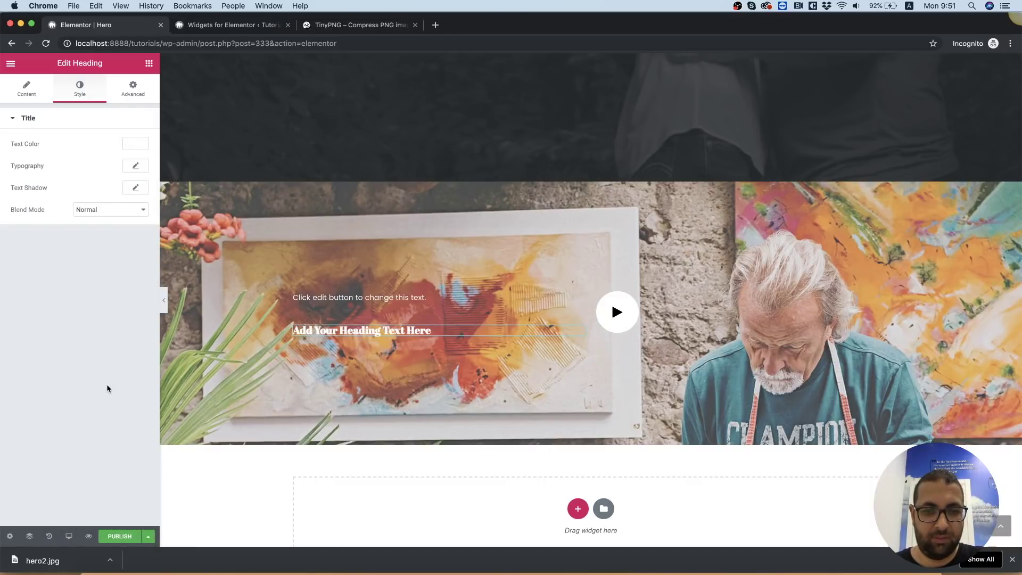
Copy the heading text from 2.psd in Photoshop and replace the Elementor heading with "You are never too old to set a new goal, go set one"
click(654, 565)
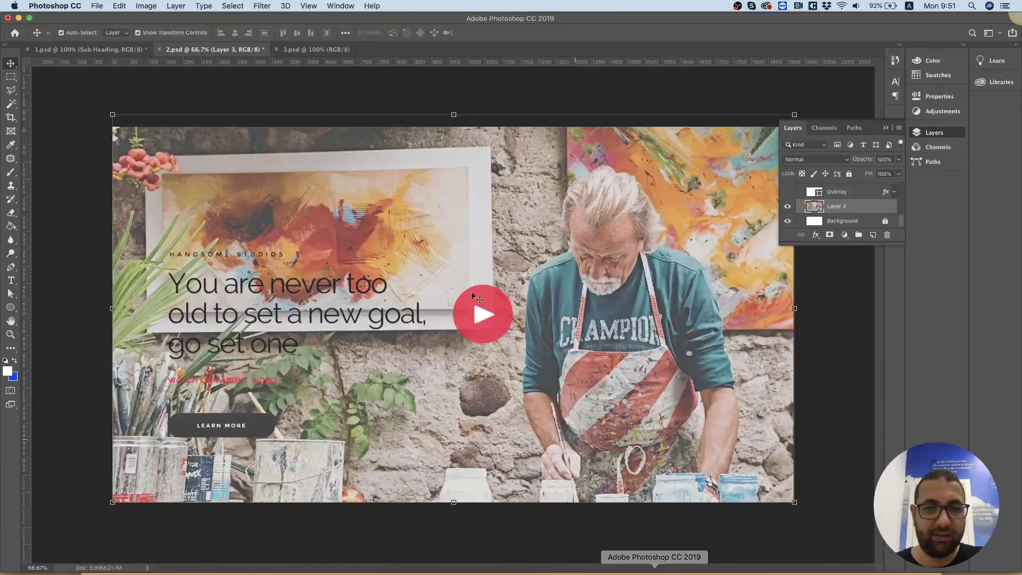
click(364, 286)
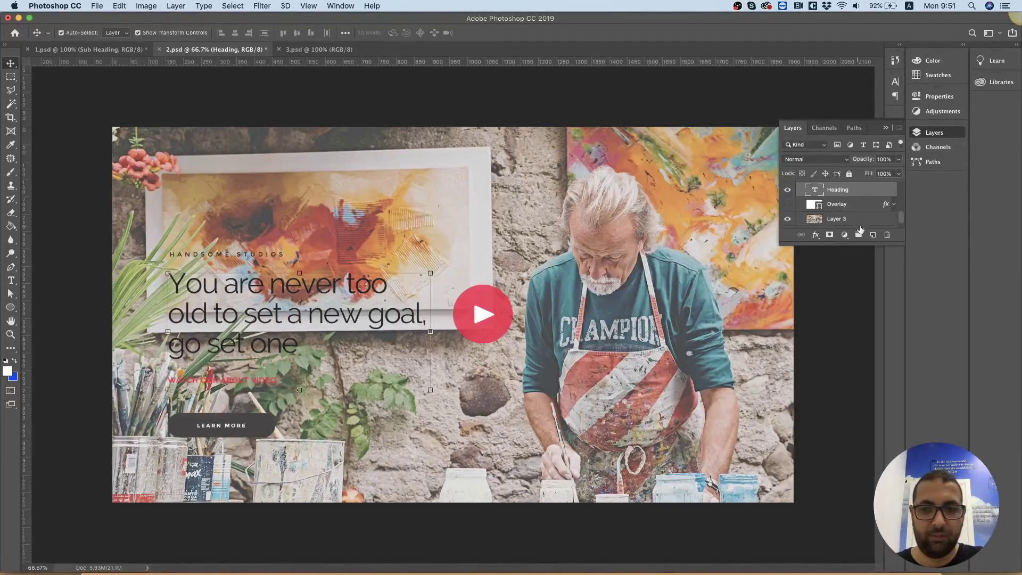
double_click(819, 194)
key(super+c)
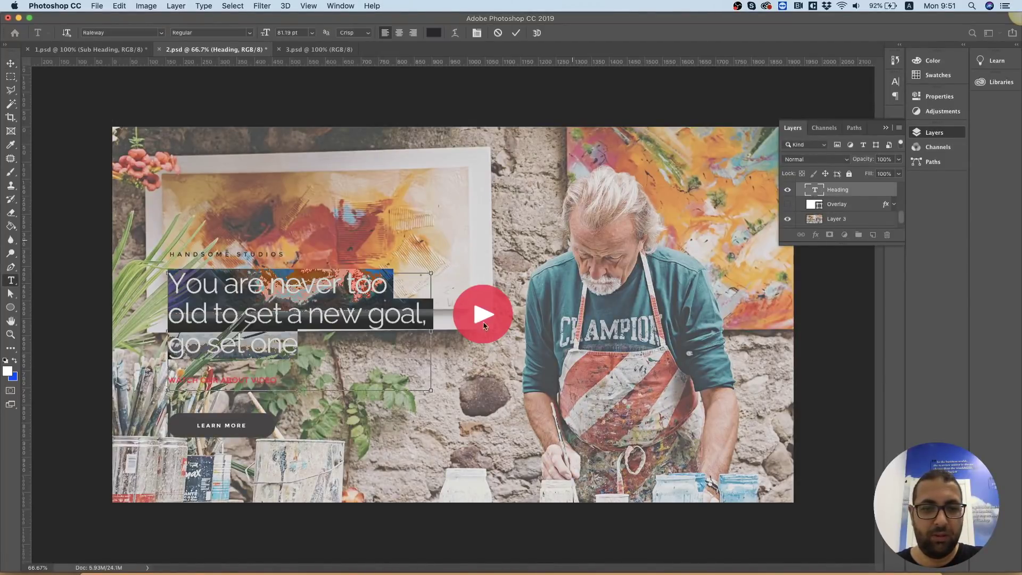
click(366, 566)
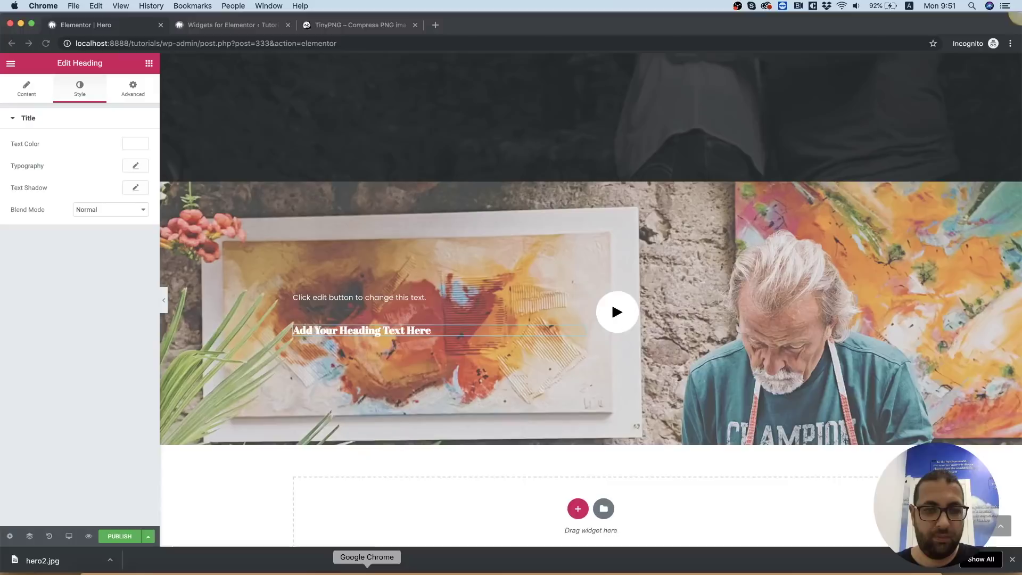
triple_click(362, 331)
key(super+v)
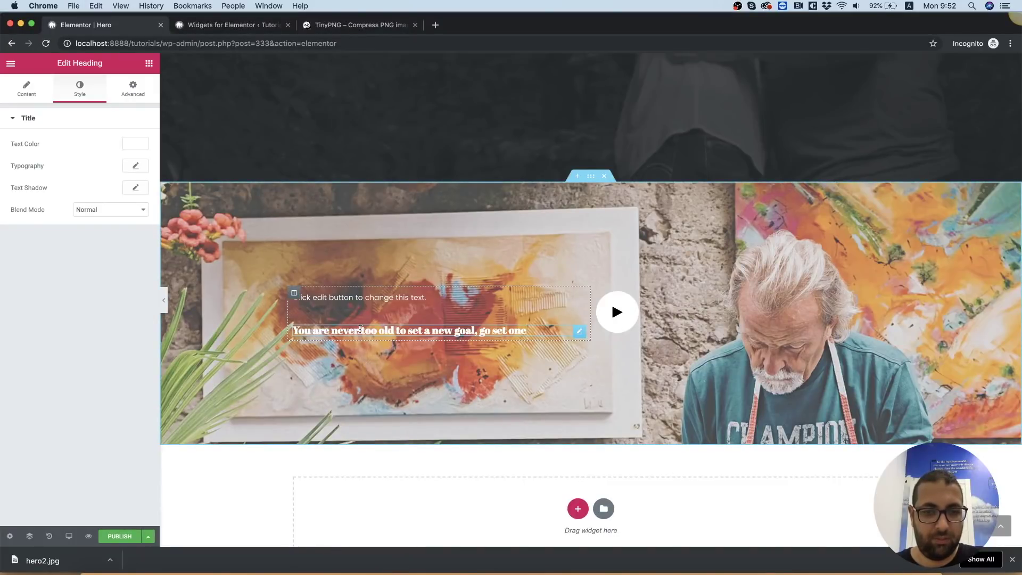
Check the heading's font settings in 2.psd in Photoshop, return to Chrome, and set the Elementor heading's font size to 81 px
click(654, 565)
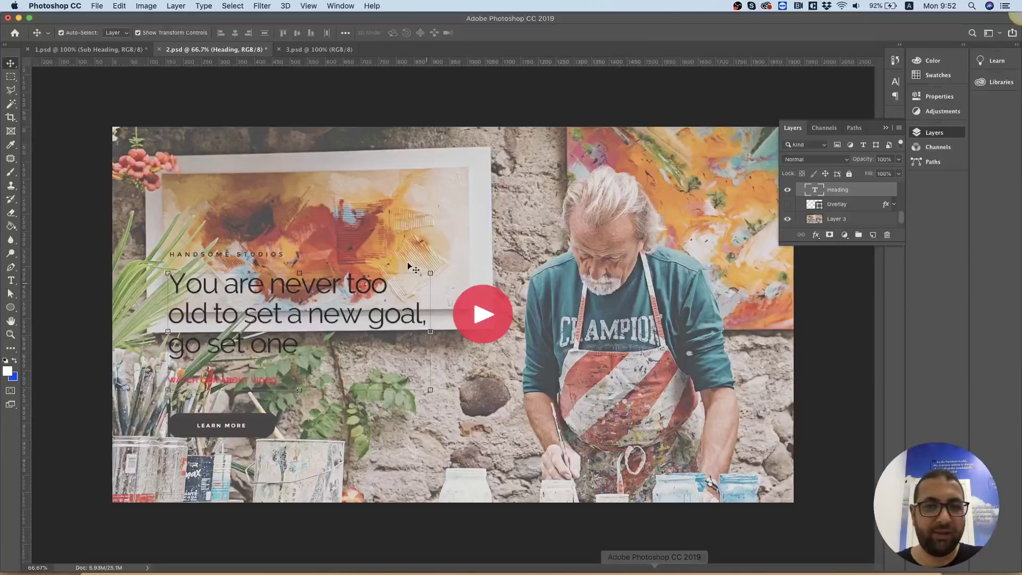
click(10, 286)
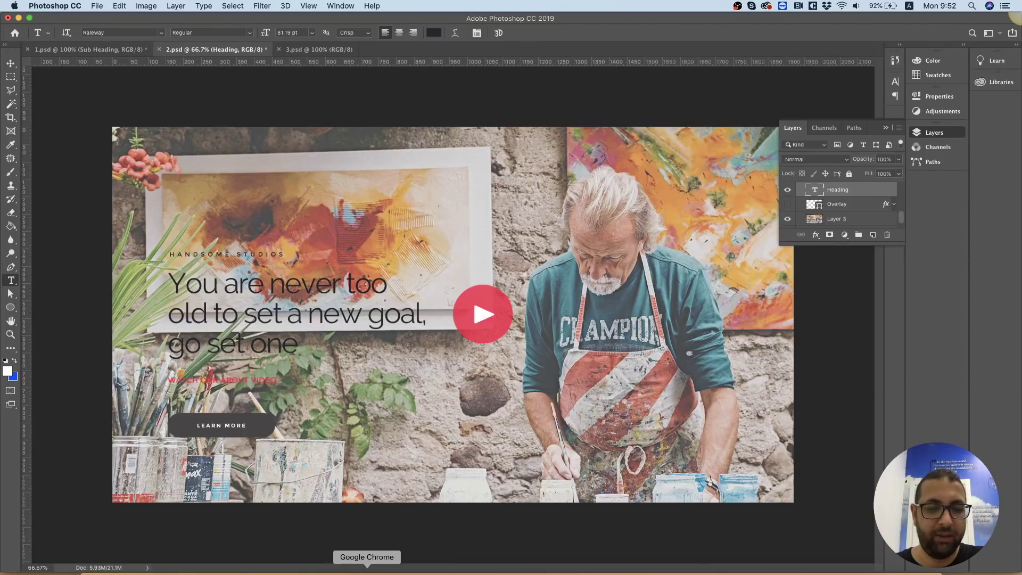
click(367, 571)
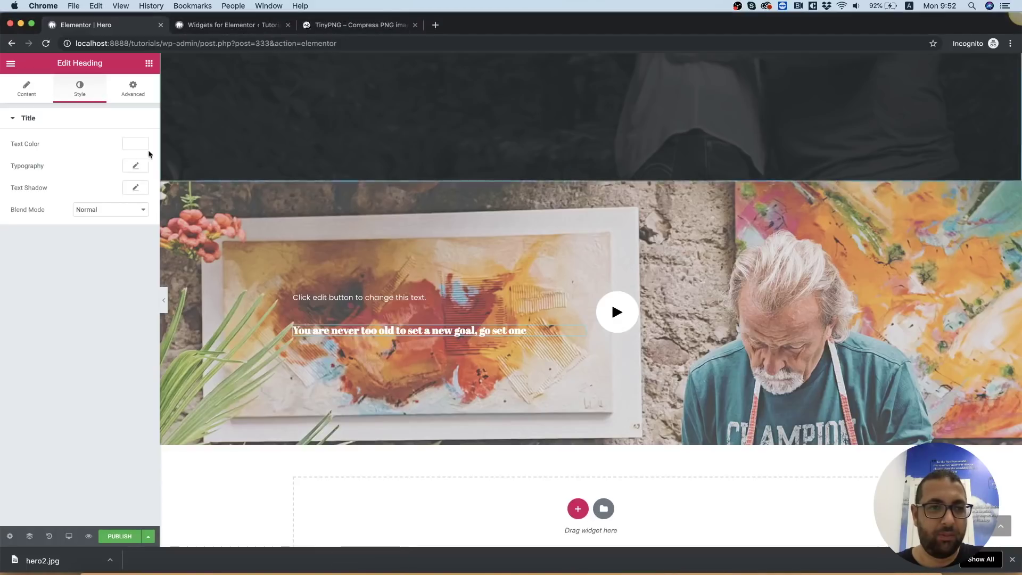
click(136, 166)
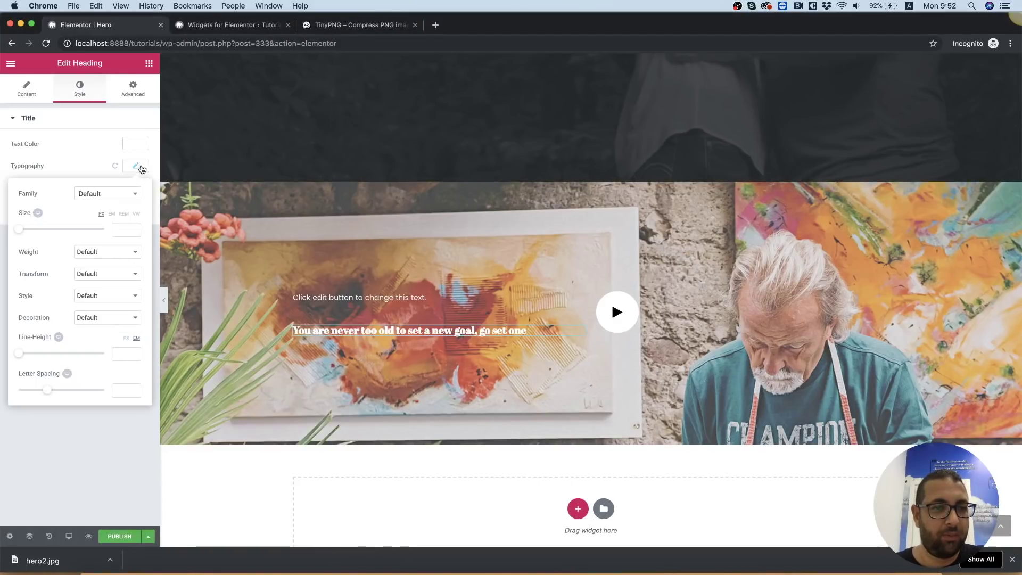
text(818)
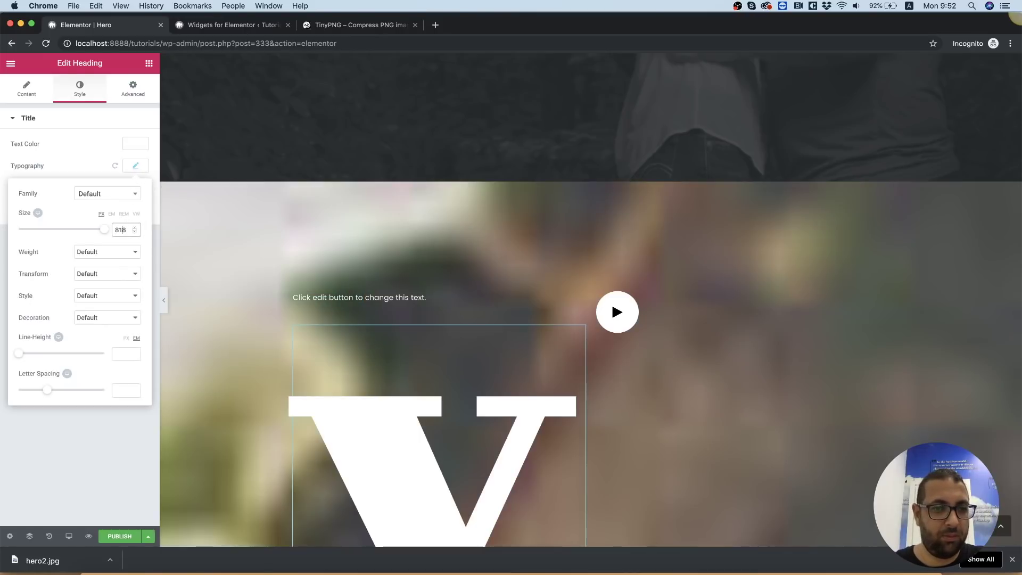
key(BackSpace)
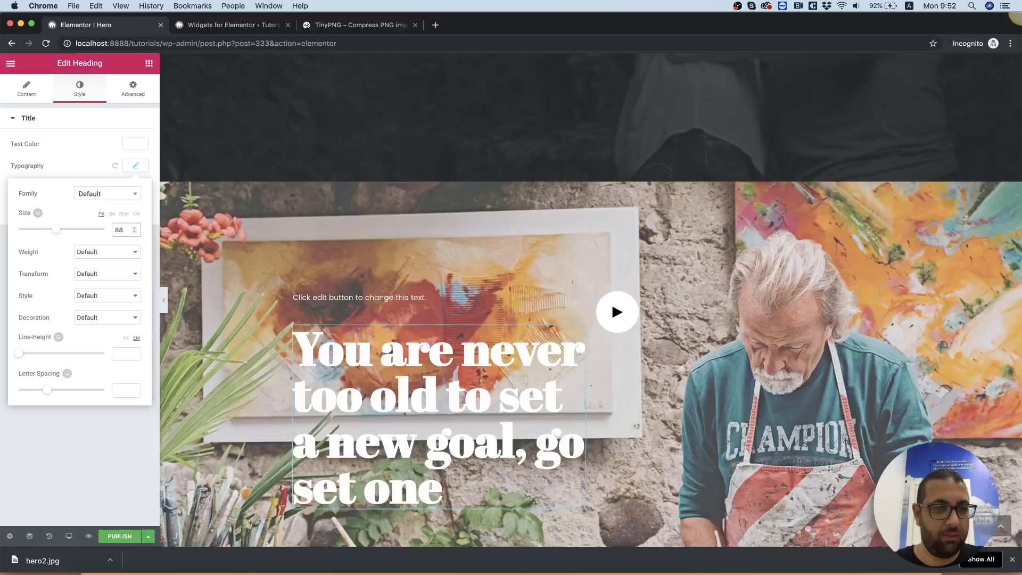
key(Delete)
text(1)
scroll(235, 224, down, 4)
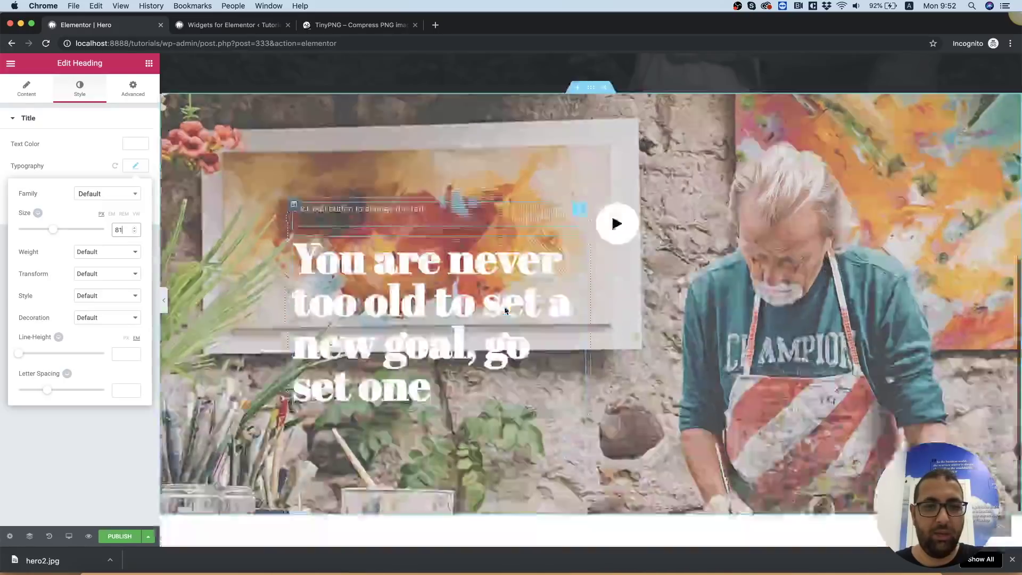
Set the heading's font family to Raleway and its weight to 200
click(88, 165)
click(148, 170)
click(104, 199)
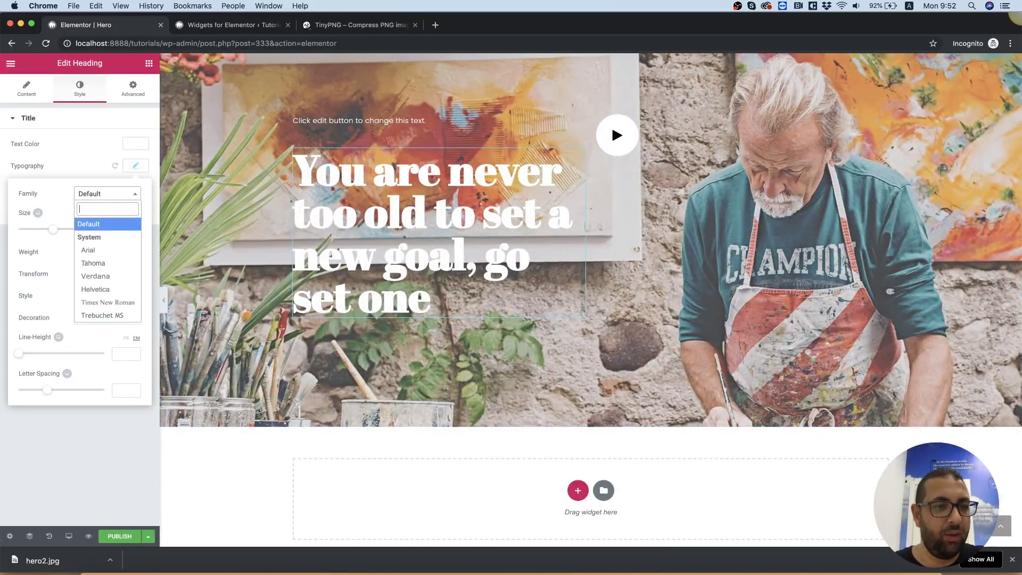
text(rale)
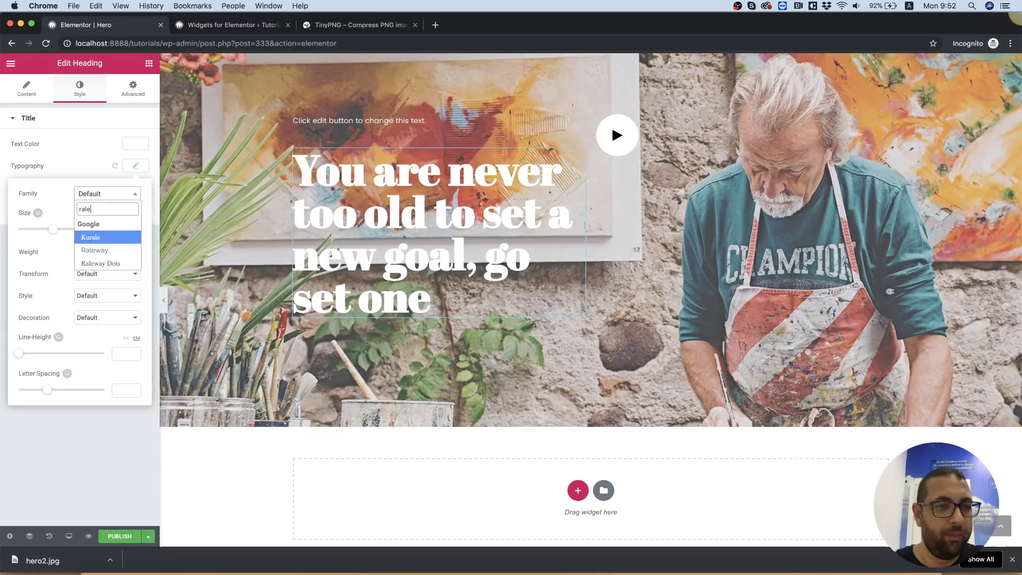
click(104, 250)
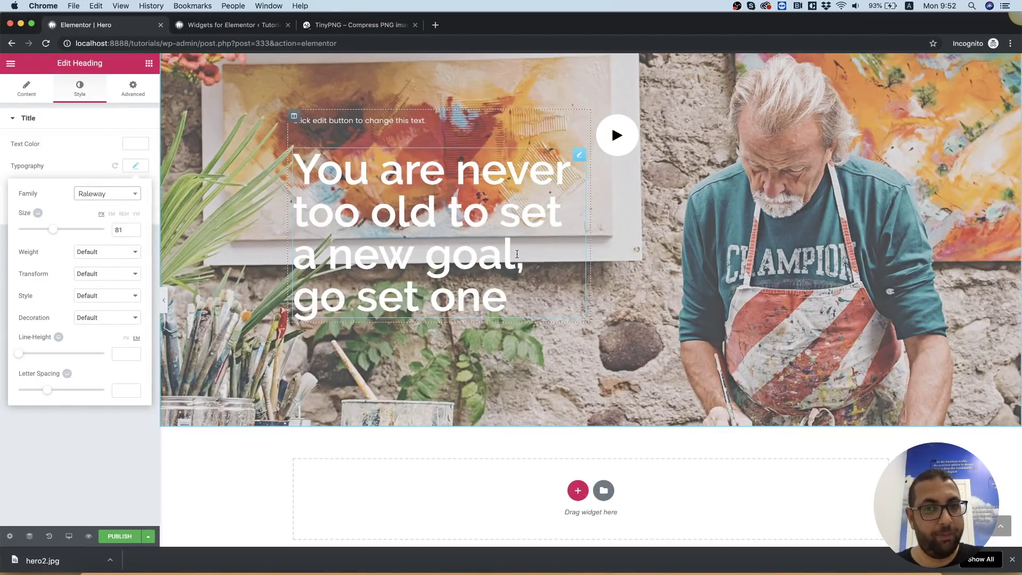
click(118, 252)
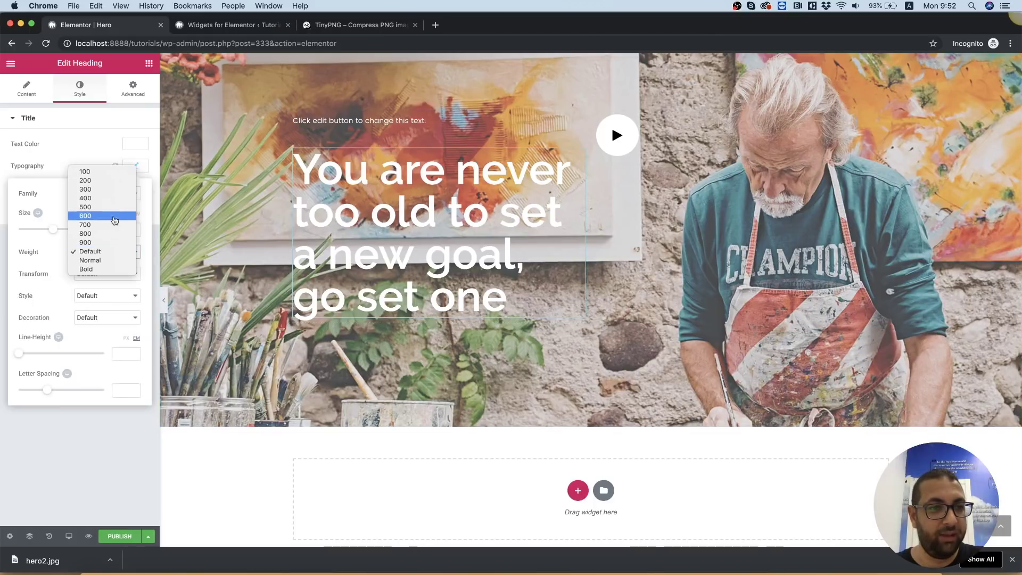
click(99, 180)
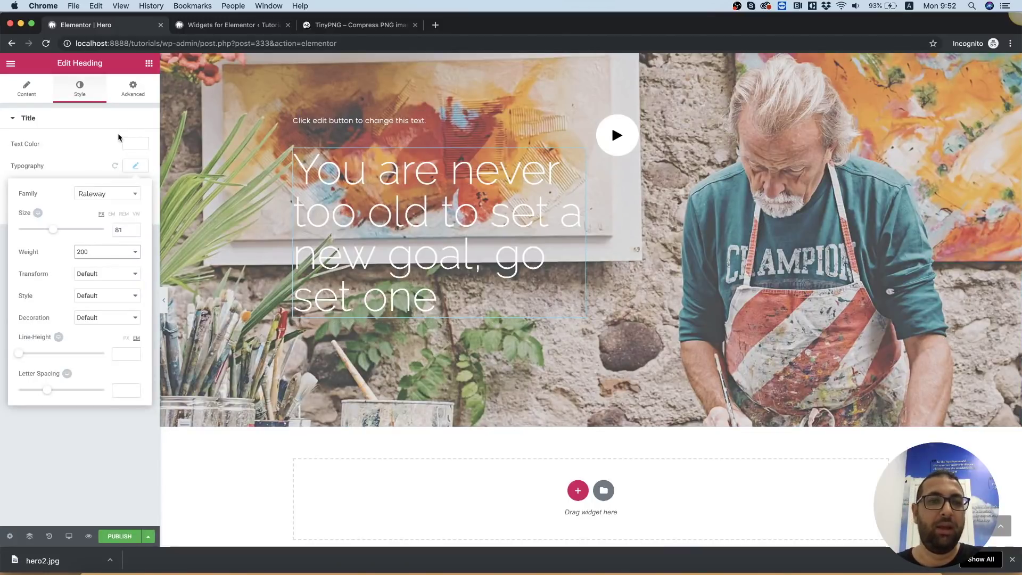
Look up the heading color in Photoshop, return to Chrome, and set the Elementor heading's text color to #25262b
click(654, 573)
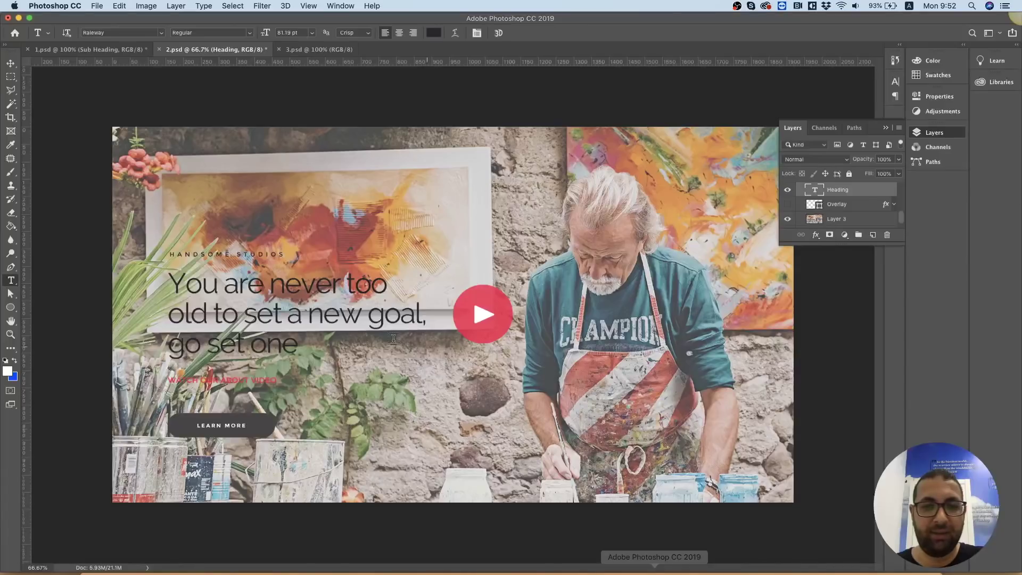
click(434, 34)
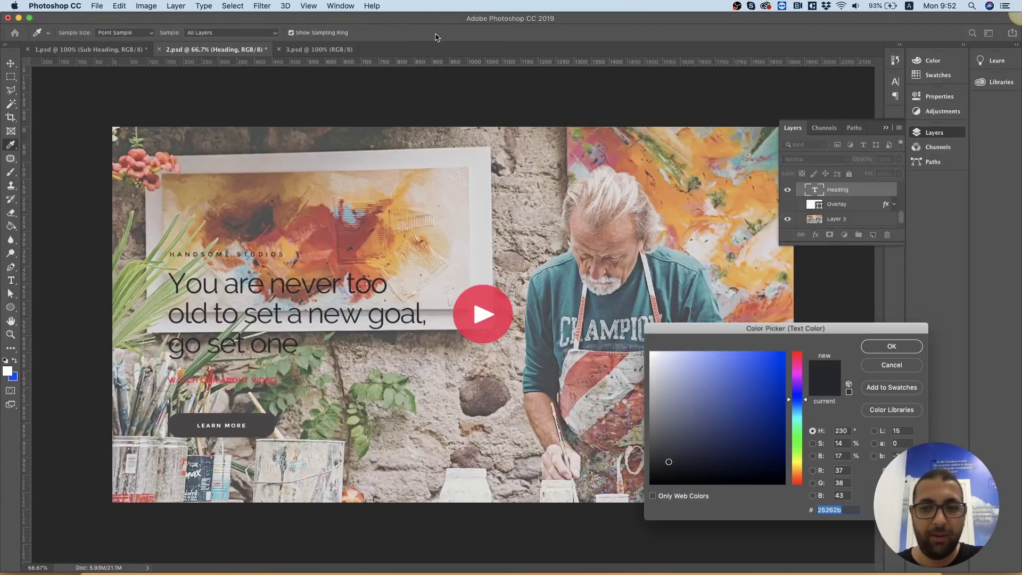
click(366, 569)
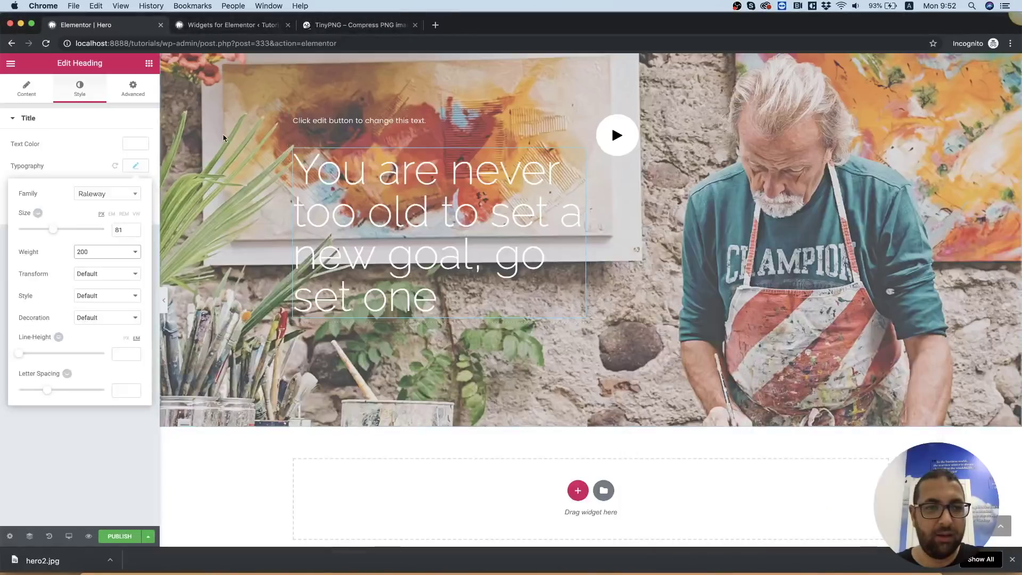
click(136, 144)
double_click(48, 143)
text(#25262b)
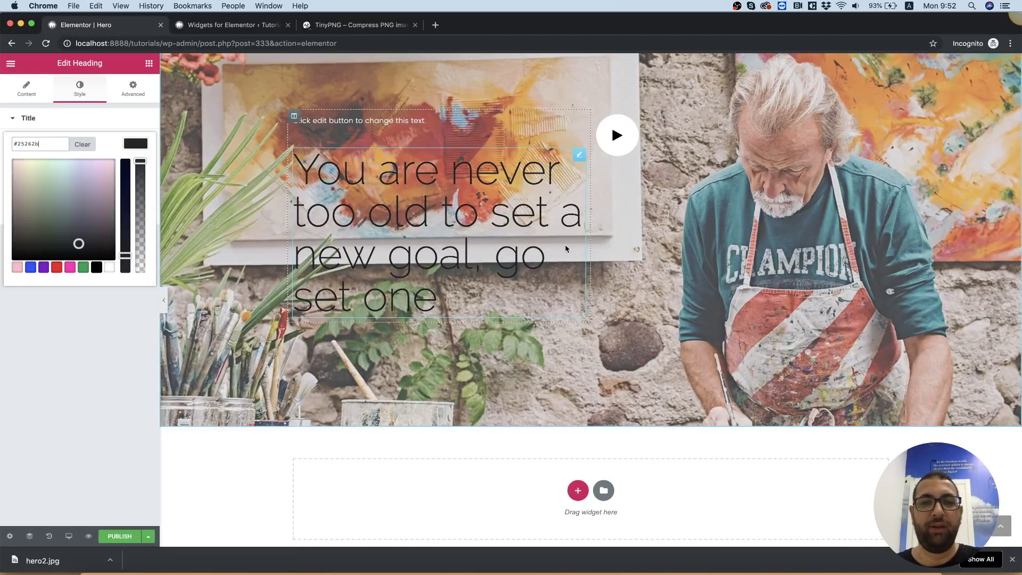
Give the hero section a gradient background overlay with white (#ffffff) as its first color
scroll(567, 249, up, 2)
scroll(566, 249, down, 2)
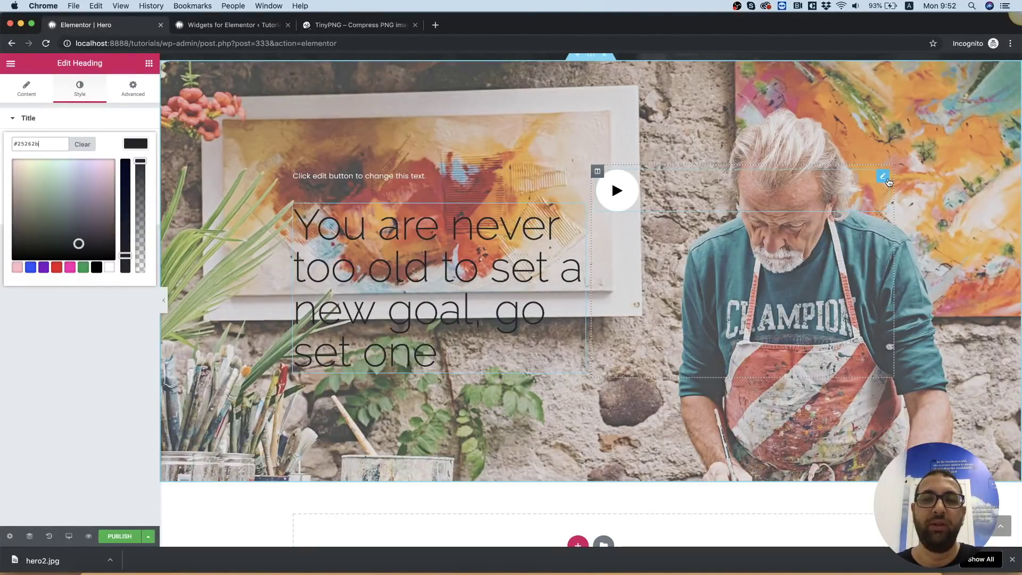
right_click(212, 148)
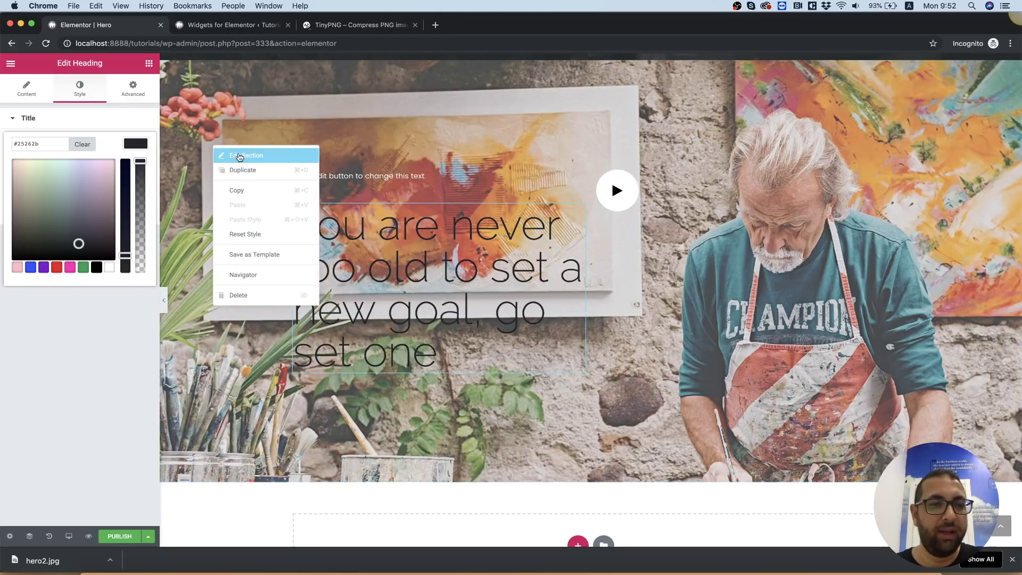
click(238, 157)
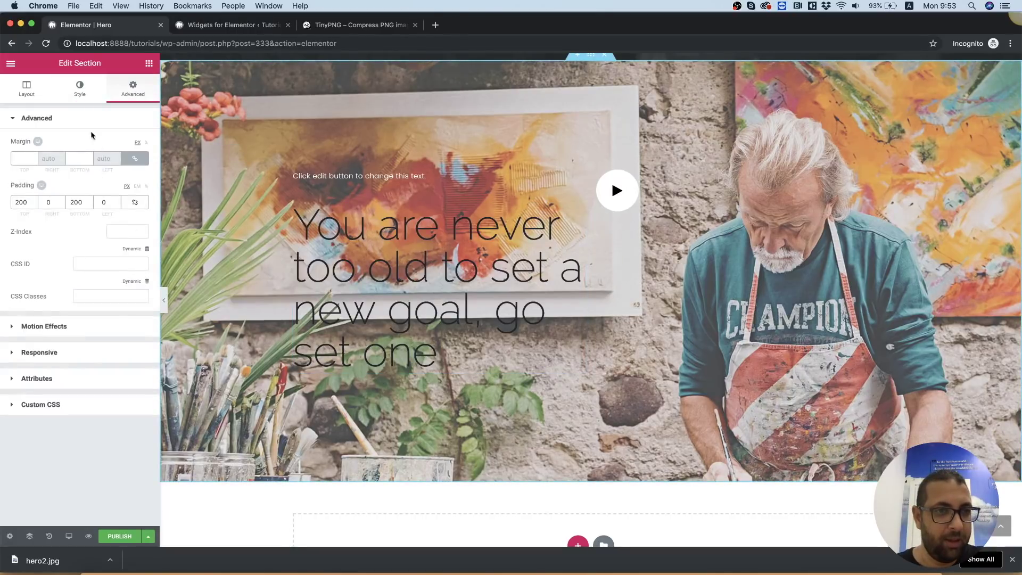
click(76, 89)
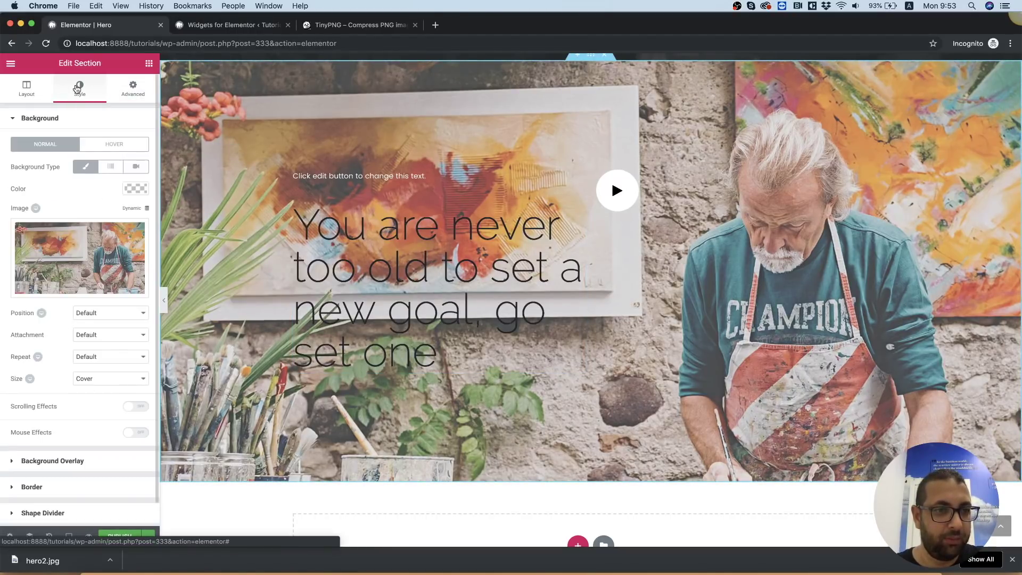
scroll(83, 376, down, 1)
click(43, 438)
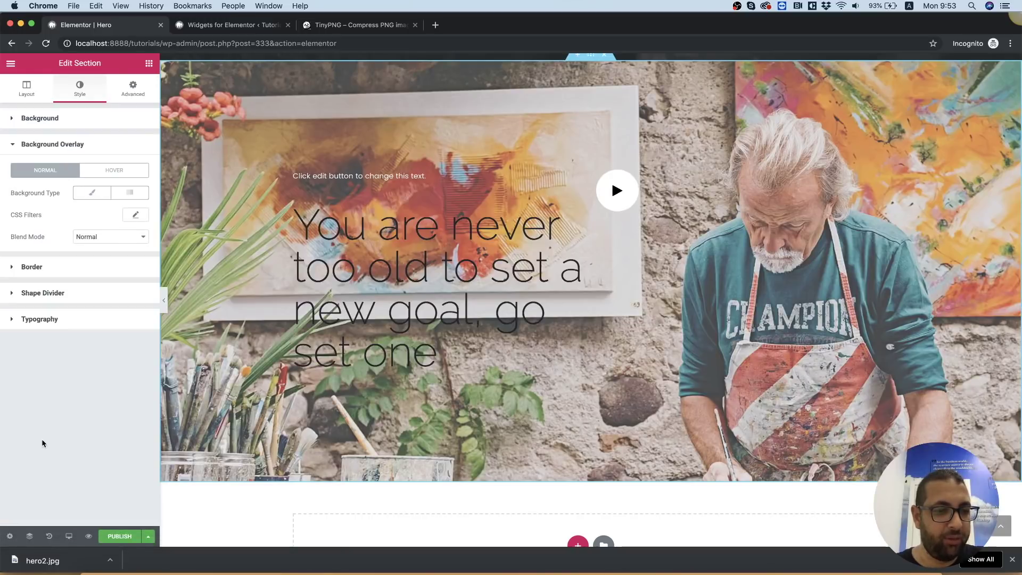
click(130, 194)
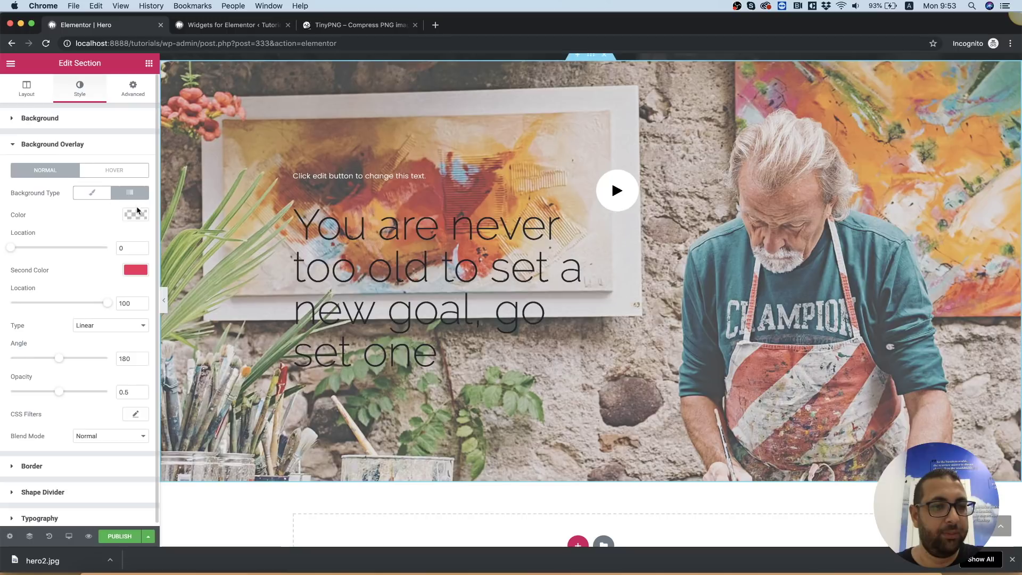
click(137, 216)
drag(89, 265, 135, 219)
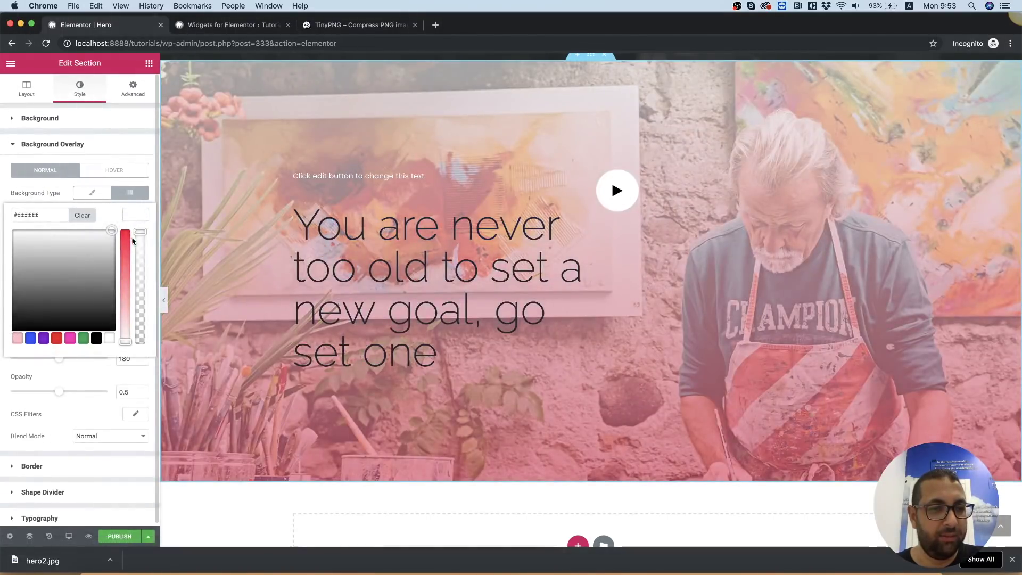
click(151, 197)
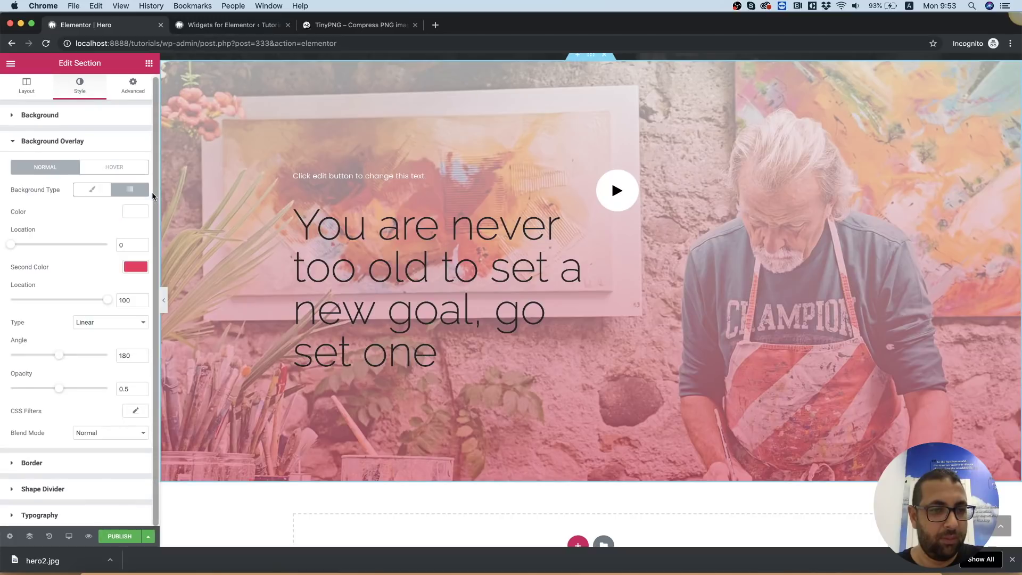
Set the gradient overlay's second color to white (#ffffff) and the overlay opacity to 1
click(136, 268)
click(110, 391)
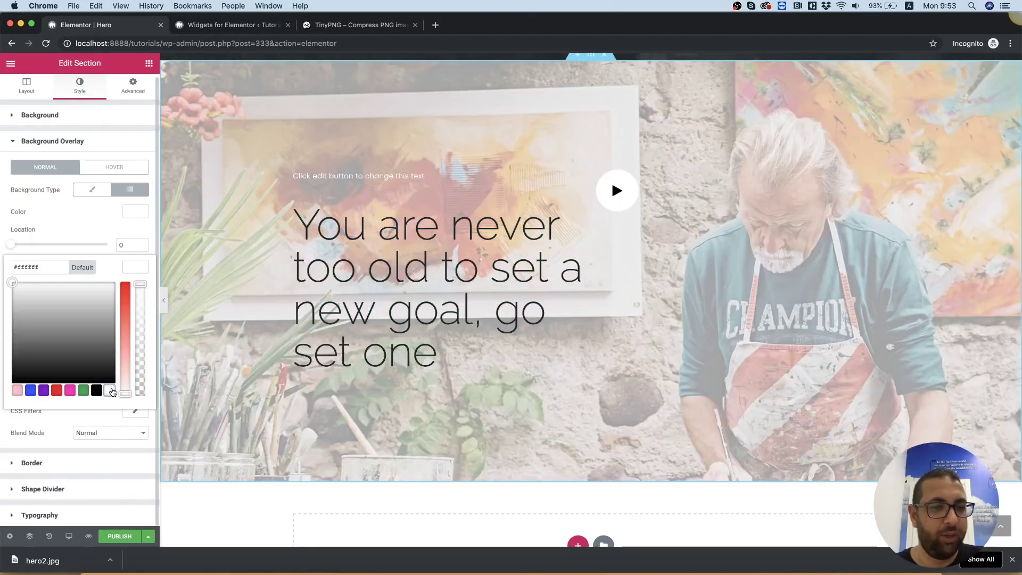
click(97, 211)
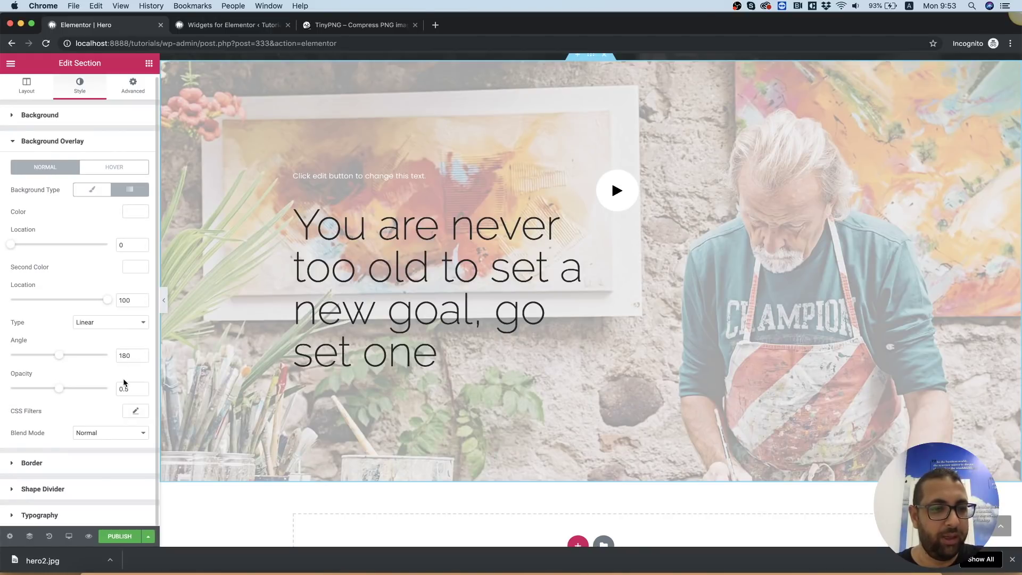
drag(61, 392, 114, 393)
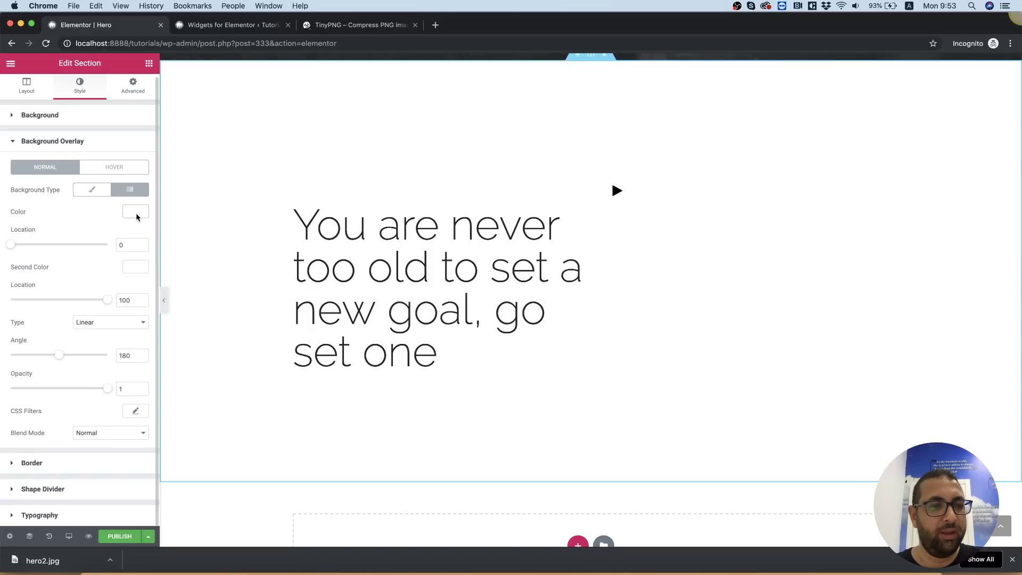
Make the gradient overlay's second white color almost fully transparent
click(141, 272)
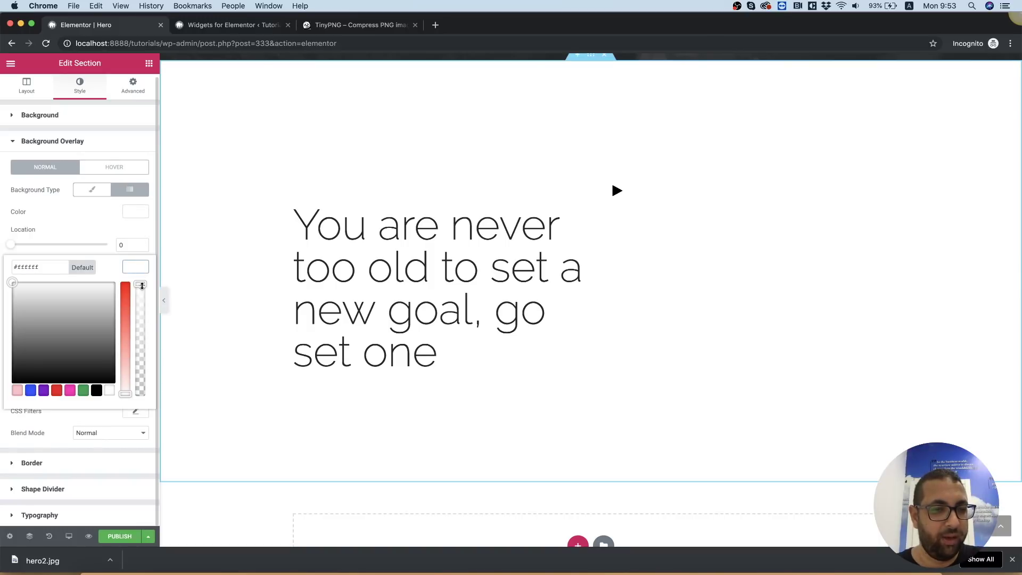
drag(141, 285, 139, 390)
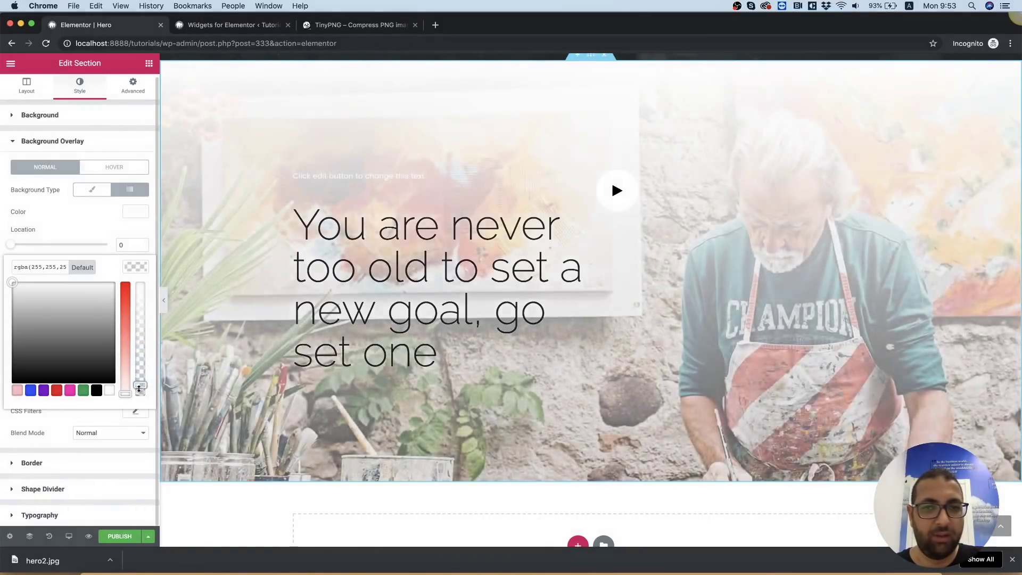
click(117, 422)
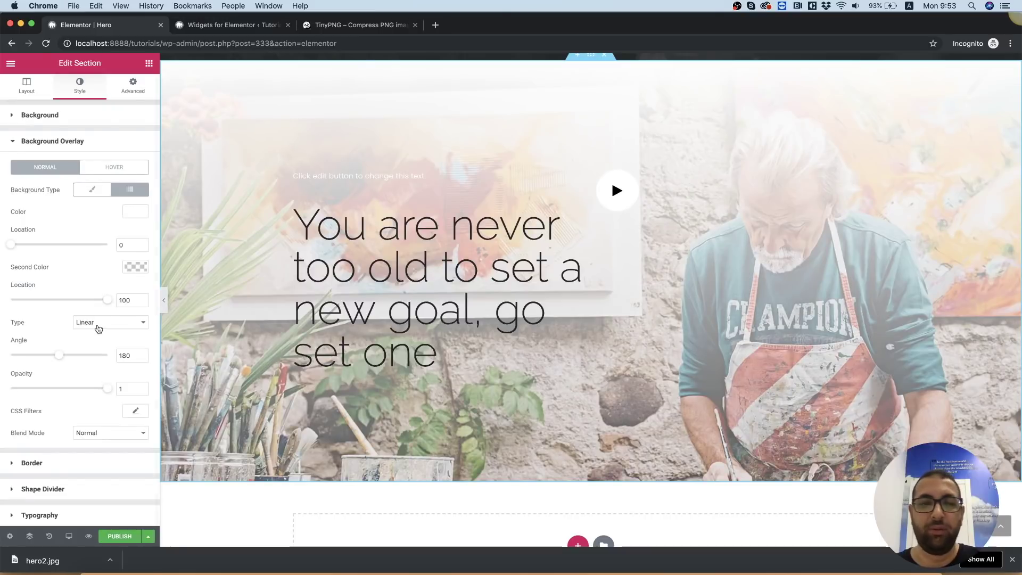
Set the overlay gradient's angle to 90 and the overlay opacity to 0.9
double_click(134, 354)
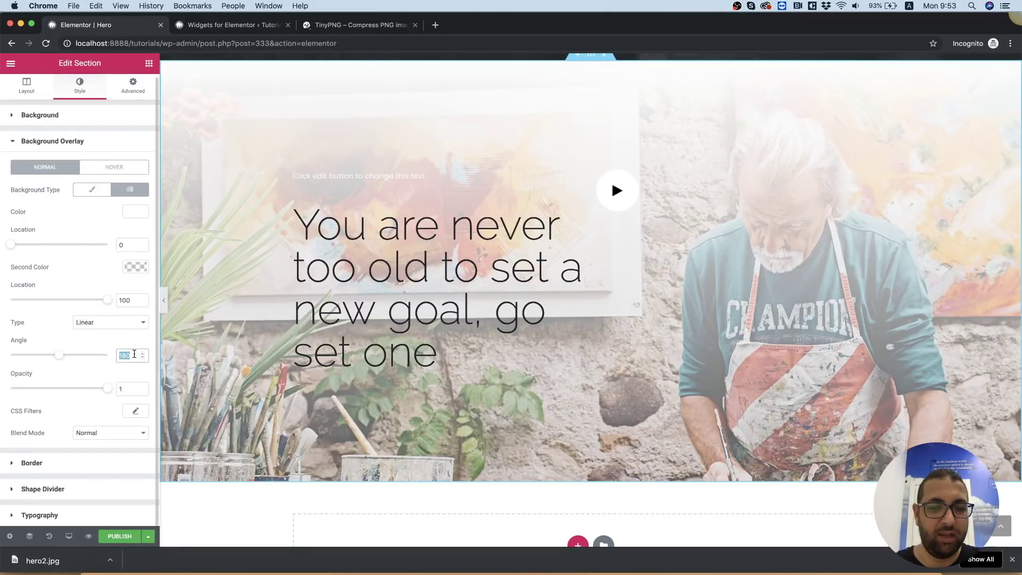
text(90)
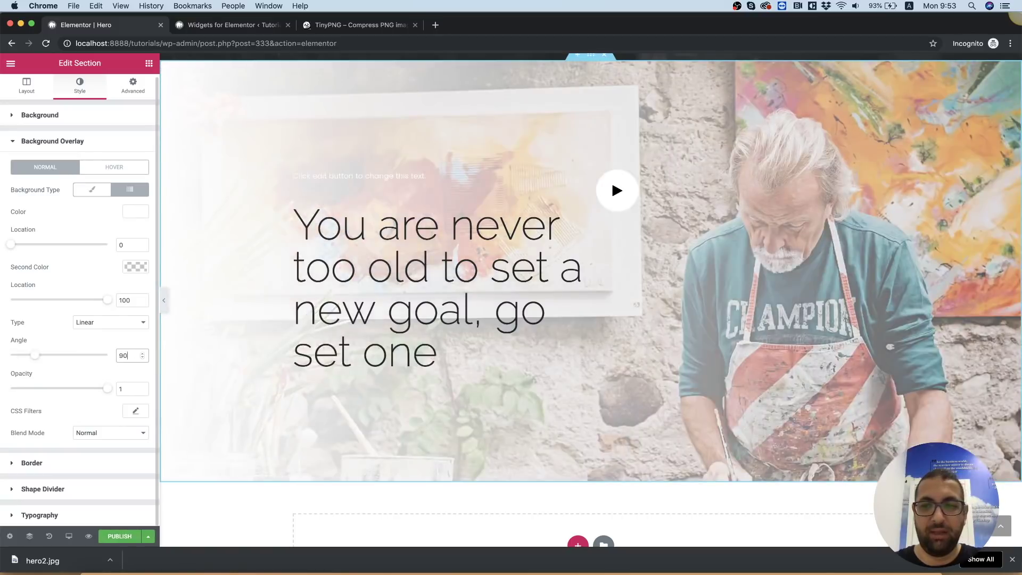
click(131, 389)
mouse_move(107, 394)
mouse_down()
mouse_move(91, 394)
mouse_move(100, 394)
mouse_up()
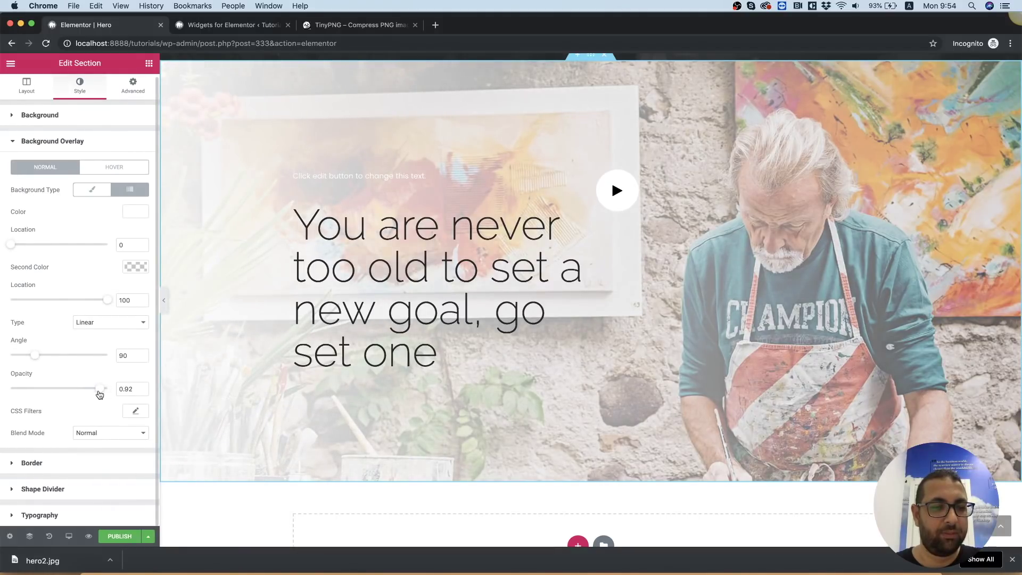
drag(99, 394, 98, 394)
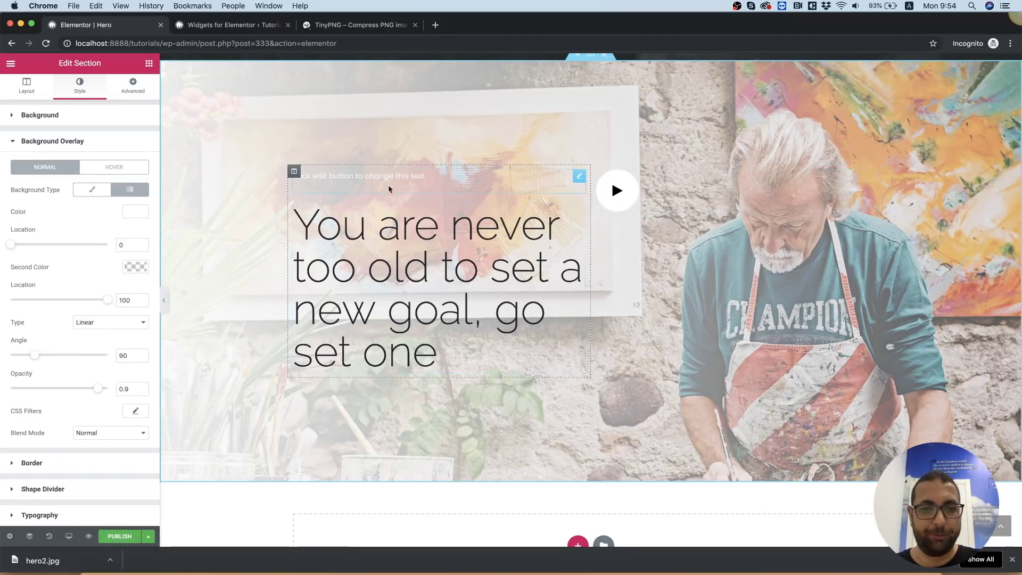
Switch to Photoshop, dismiss the text color picker without changes, and copy the small "HANDSOME STUDIOS" text from 2.psd
click(442, 175)
click(622, 547)
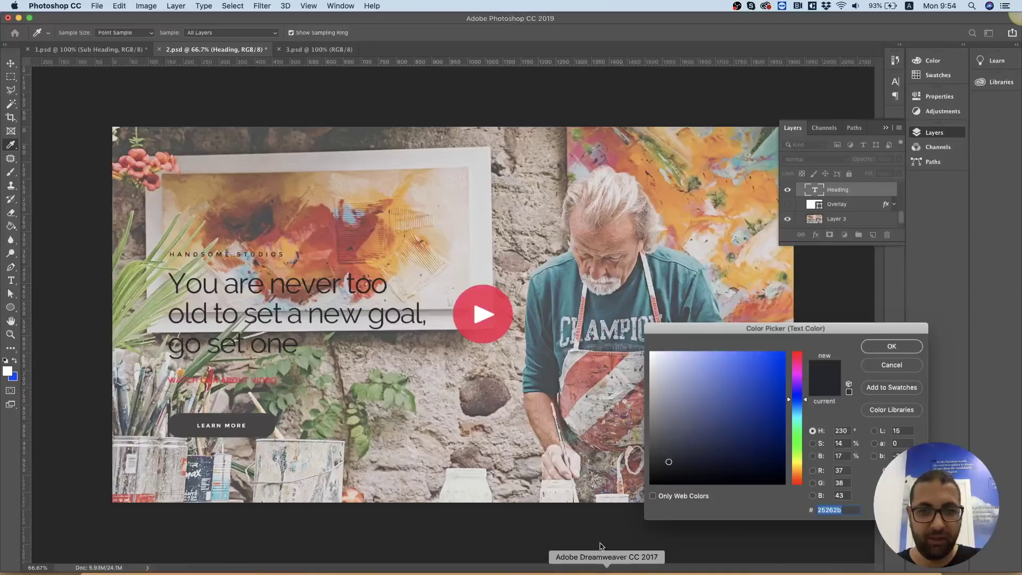
click(274, 236)
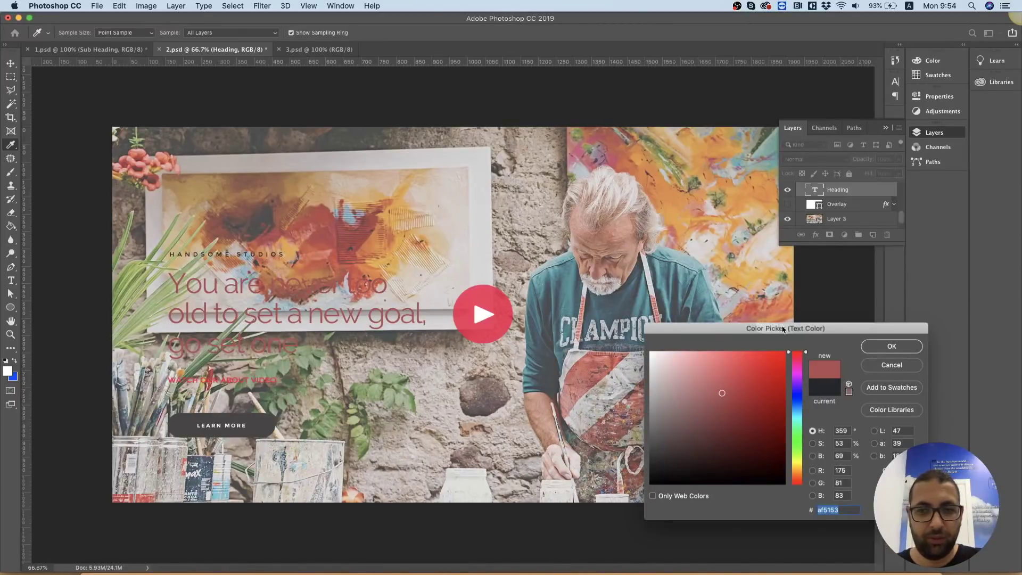
click(897, 367)
click(6, 64)
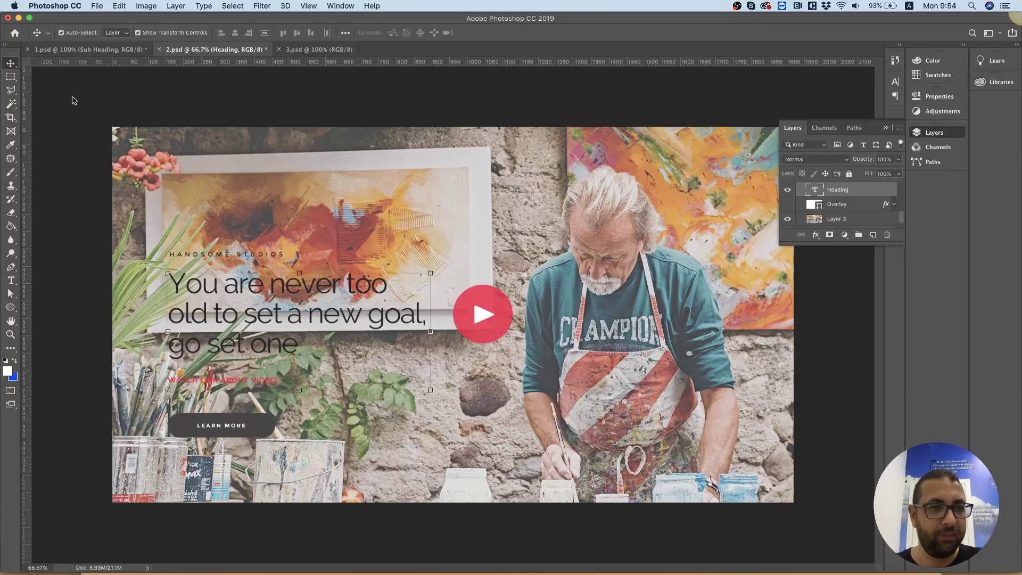
click(263, 254)
double_click(813, 191)
click(588, 222)
key(super+c)
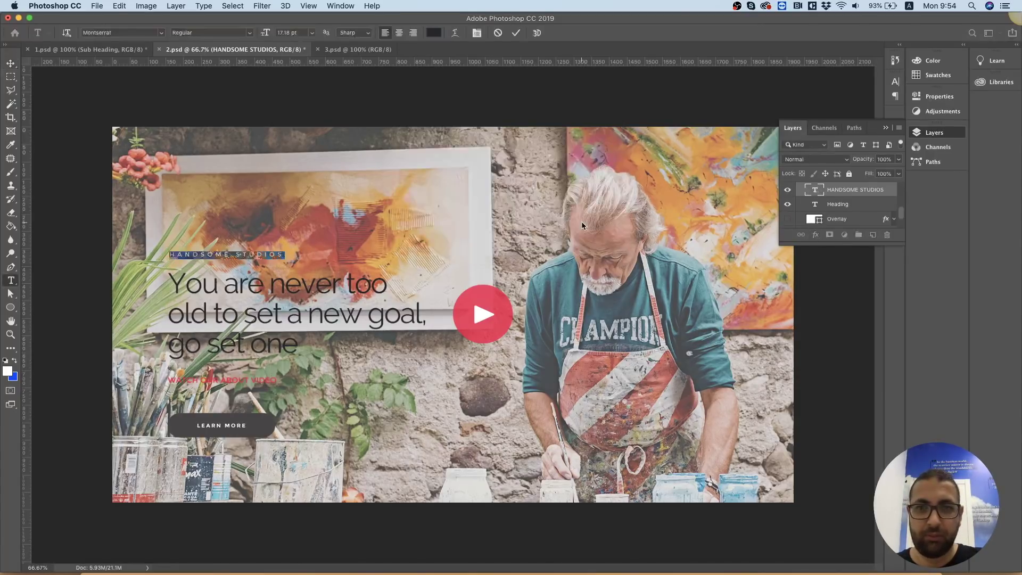
Return to Chrome and replace the small text above the heading with the copied "HANDSOME STUDIOS"
key(ctrl+Up)
click(361, 174)
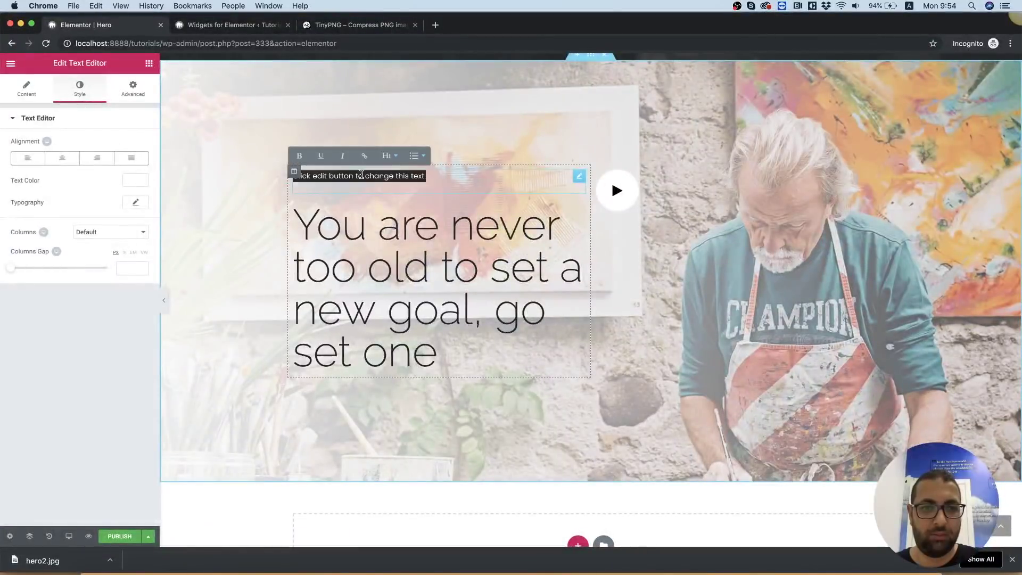
key(BackSpace)
key(super+v)
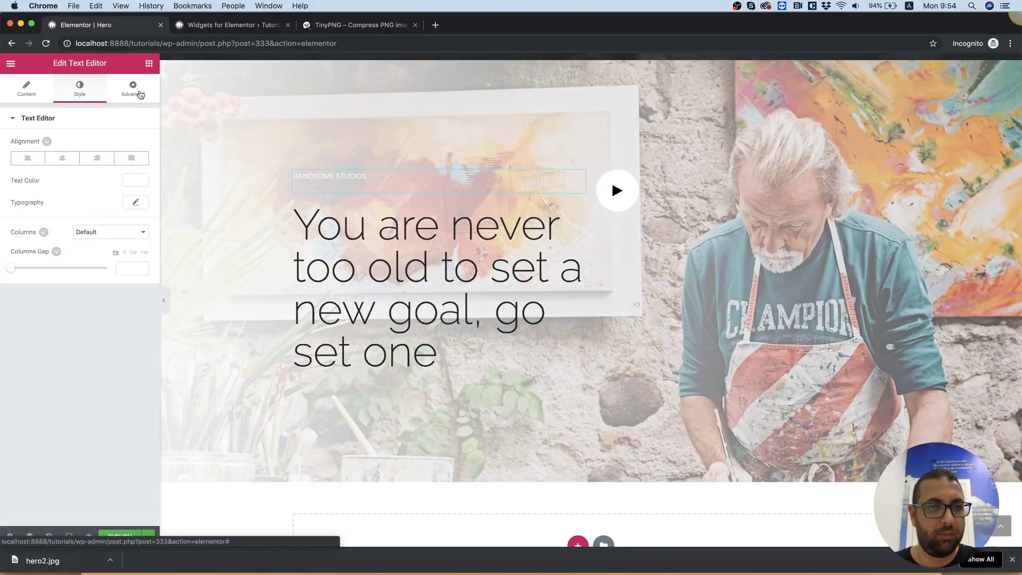
Set the HANDSOME STUDIOS text color to black (#000000) and its letter spacing to 4.8
click(135, 181)
click(97, 306)
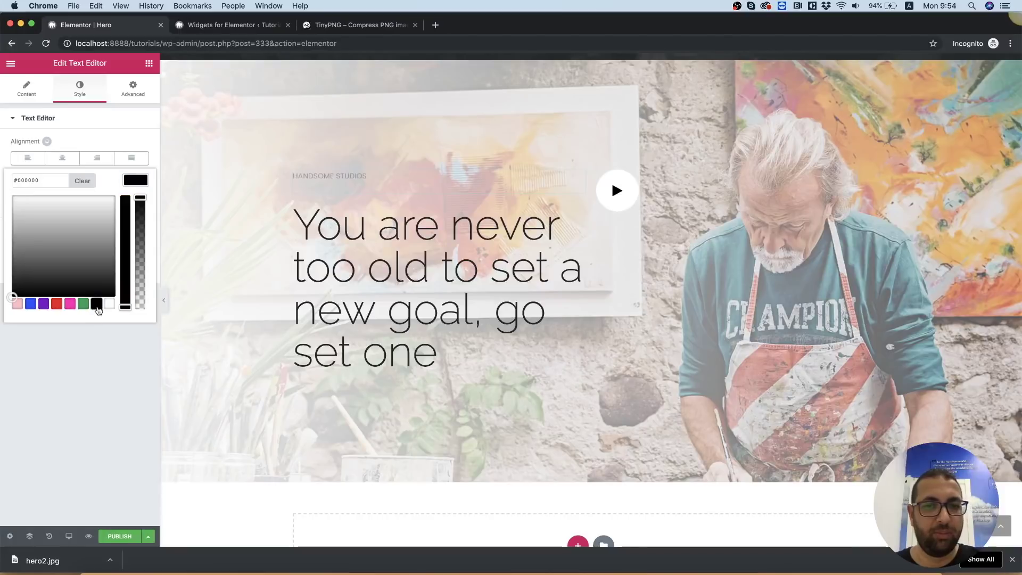
click(109, 120)
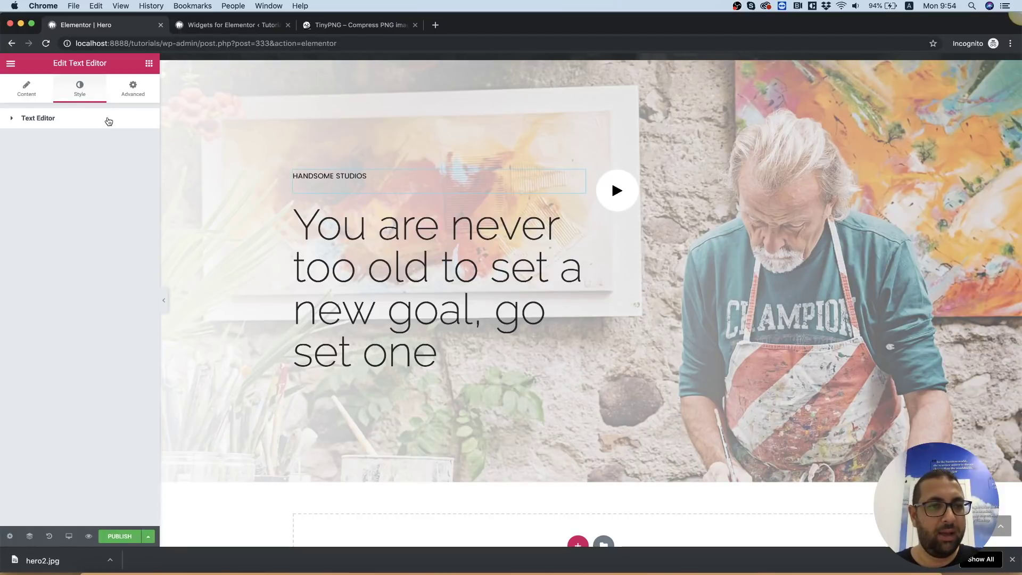
click(63, 121)
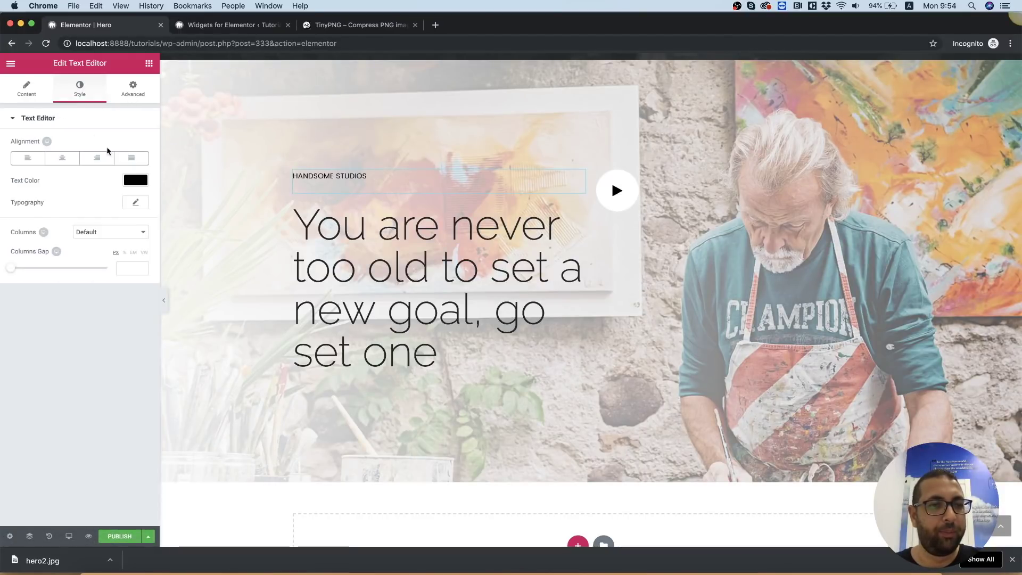
click(136, 205)
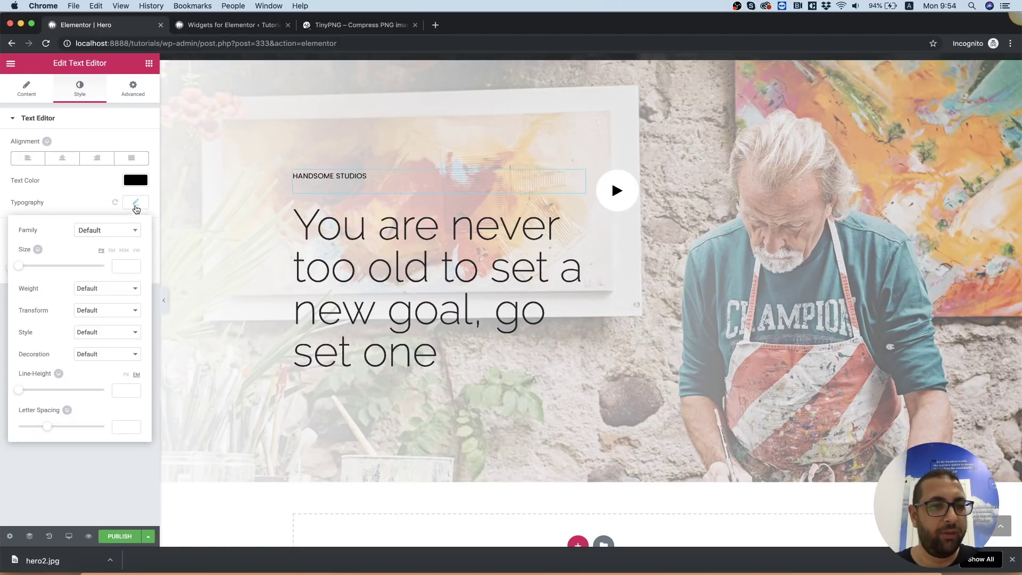
drag(52, 430, 79, 429)
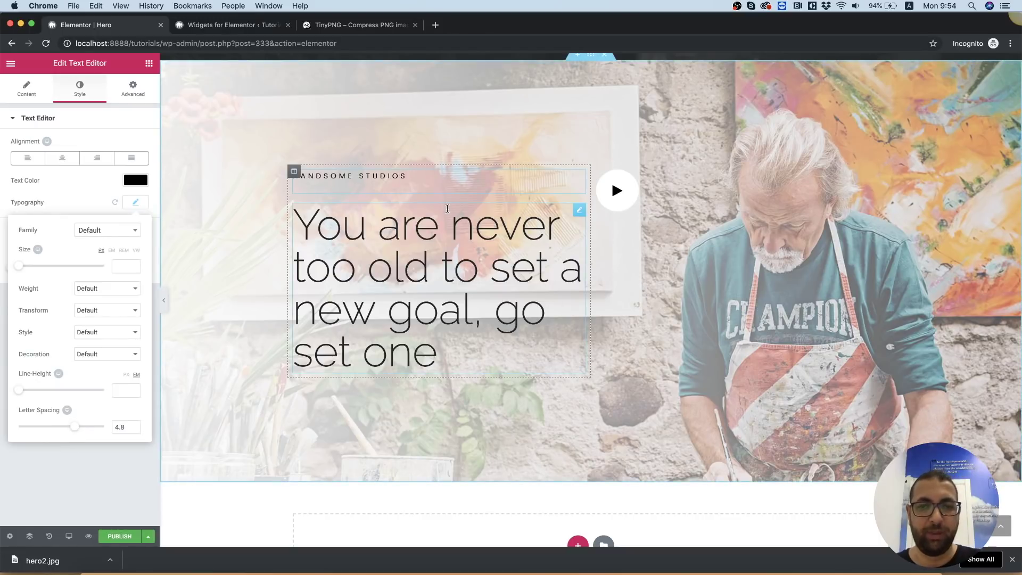
scroll(448, 209, down, 1)
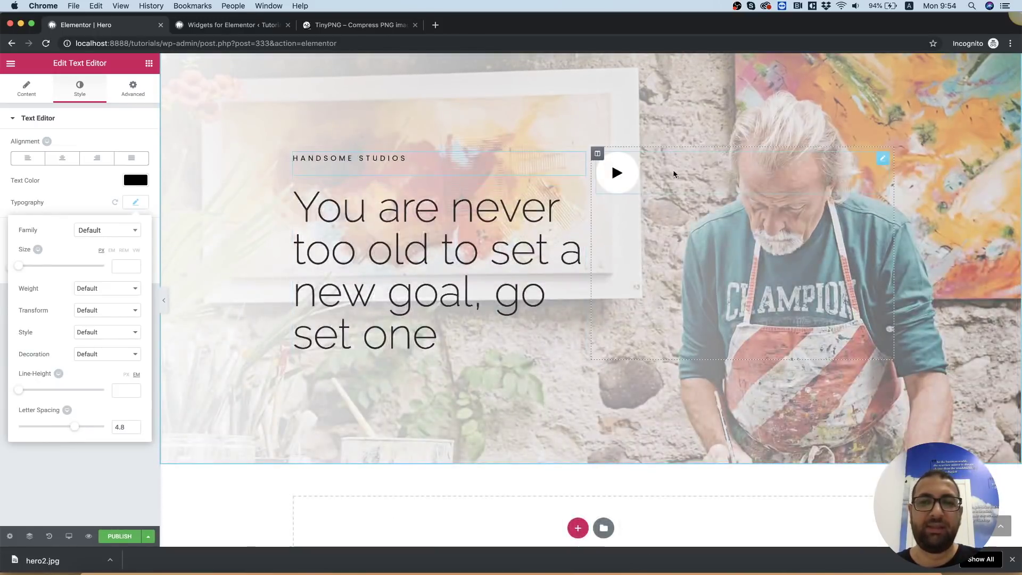
Switch to Photoshop and look up the hex fill color of the Circle layer in 2.psd
click(655, 570)
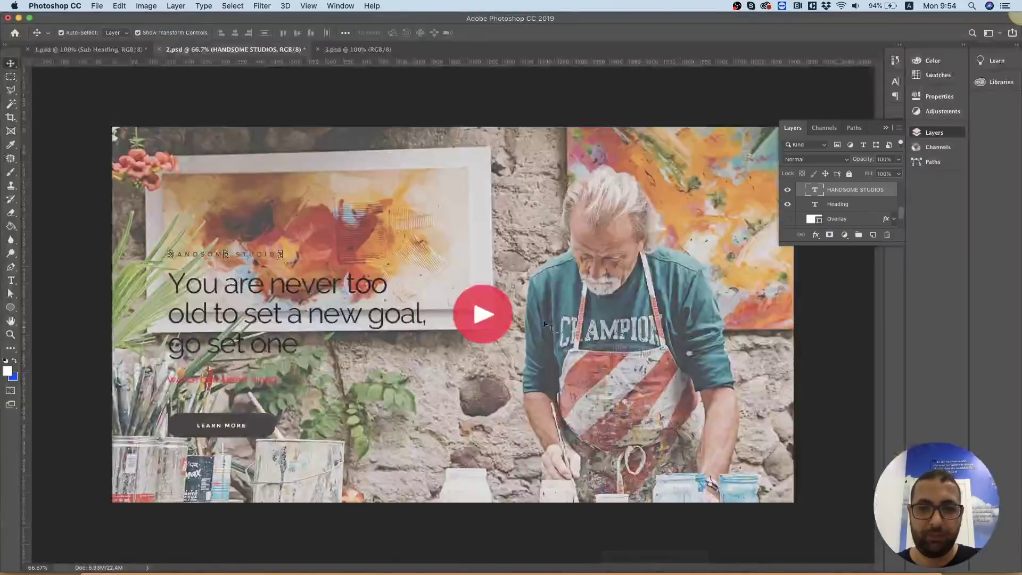
click(501, 296)
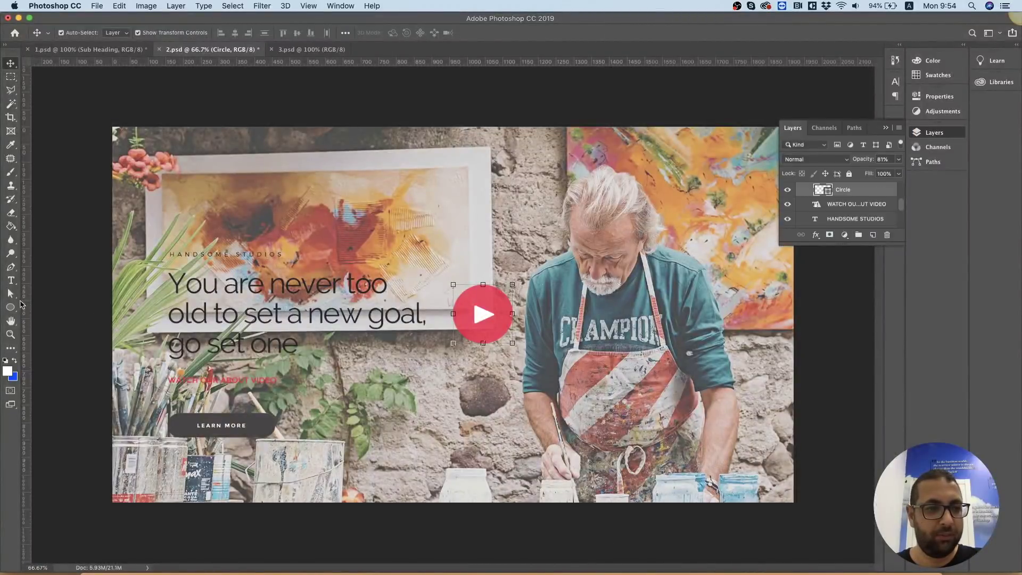
double_click(830, 196)
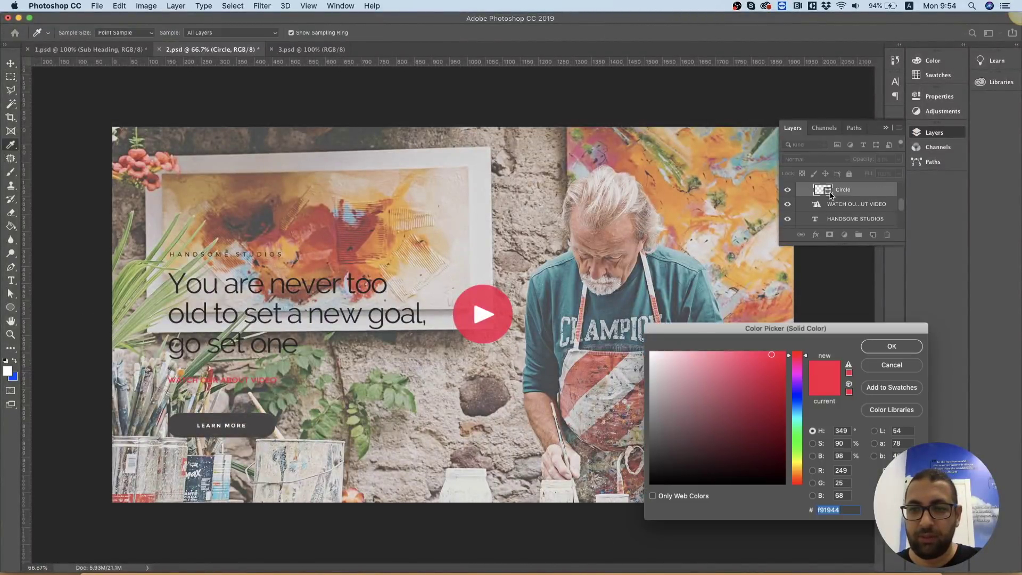
Return to Elementor in Chrome and set the play button widget's background color to #f91944
click(366, 569)
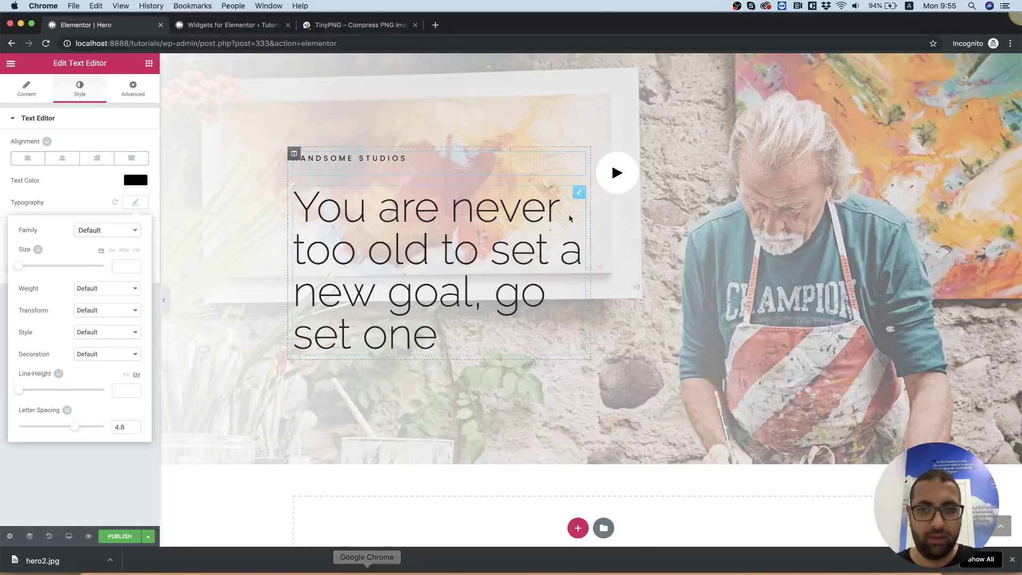
click(646, 177)
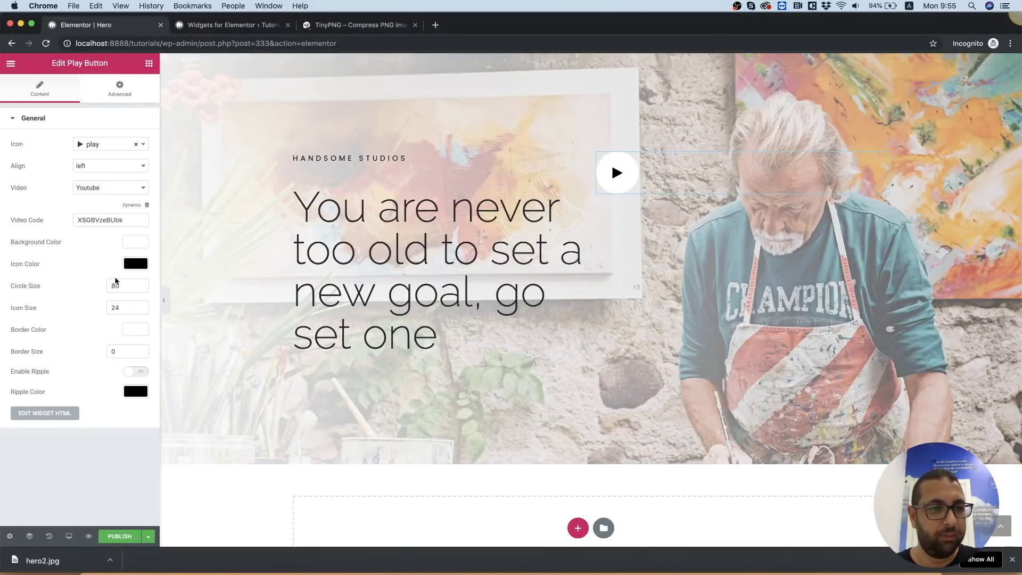
click(134, 242)
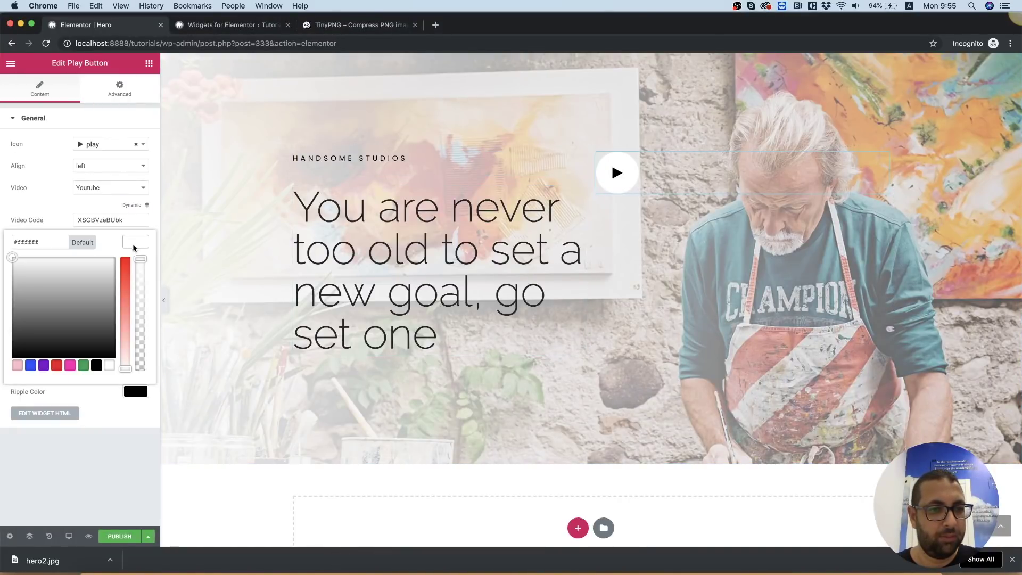
double_click(38, 238)
text(f91944)
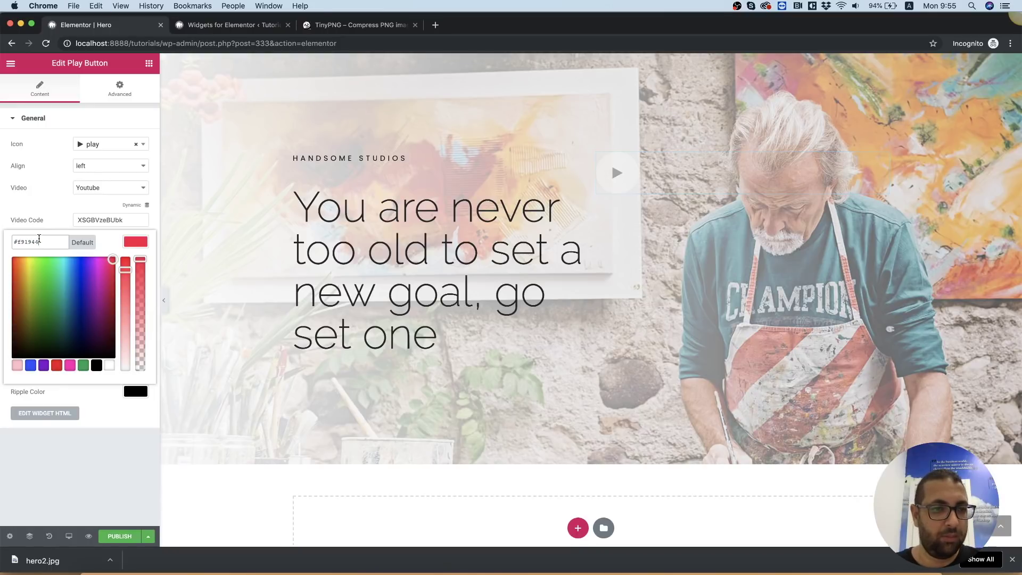
click(106, 448)
Change the play button's icon color to a near-white shade
click(136, 262)
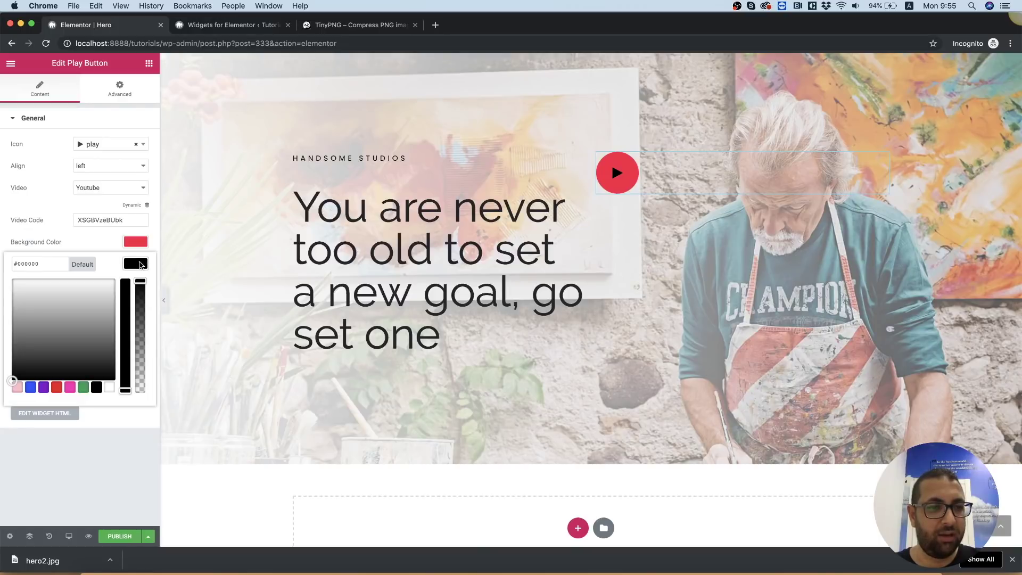
click(87, 293)
drag(87, 293, 112, 279)
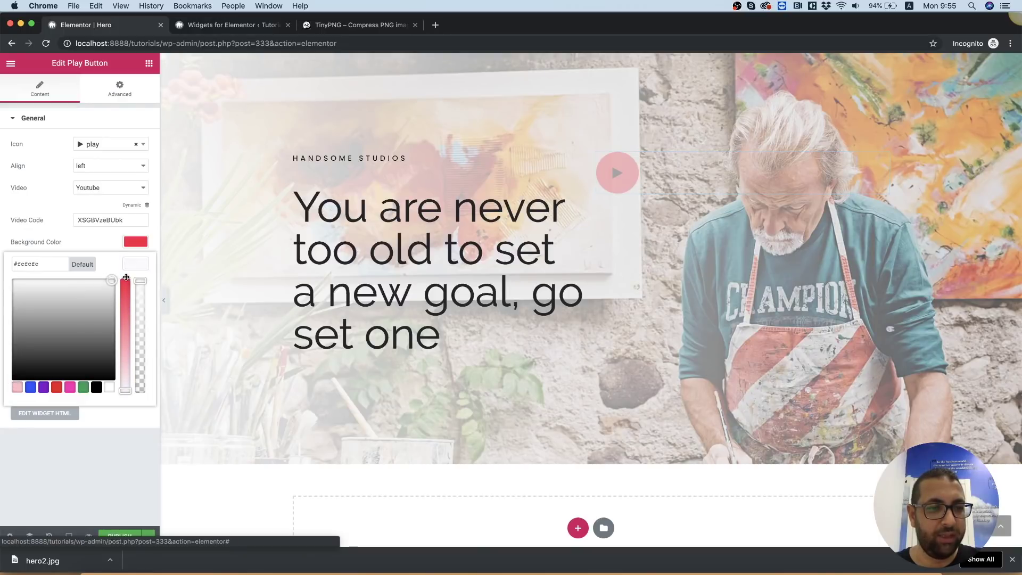
click(107, 458)
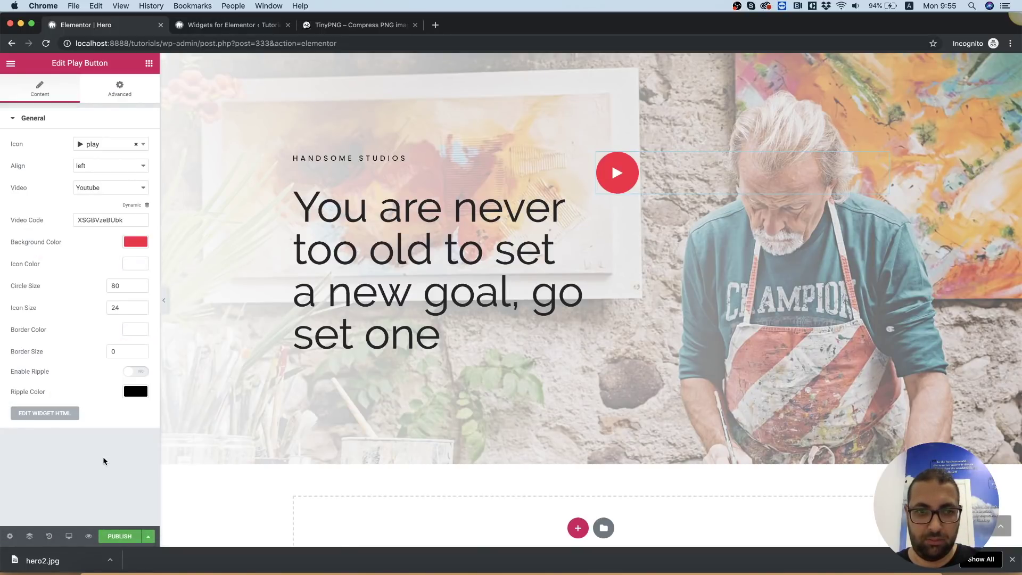
Switch to Photoshop, cancel the color picker, and read the play circle's pixel dimensions in the Info panel using Free Transform
click(618, 566)
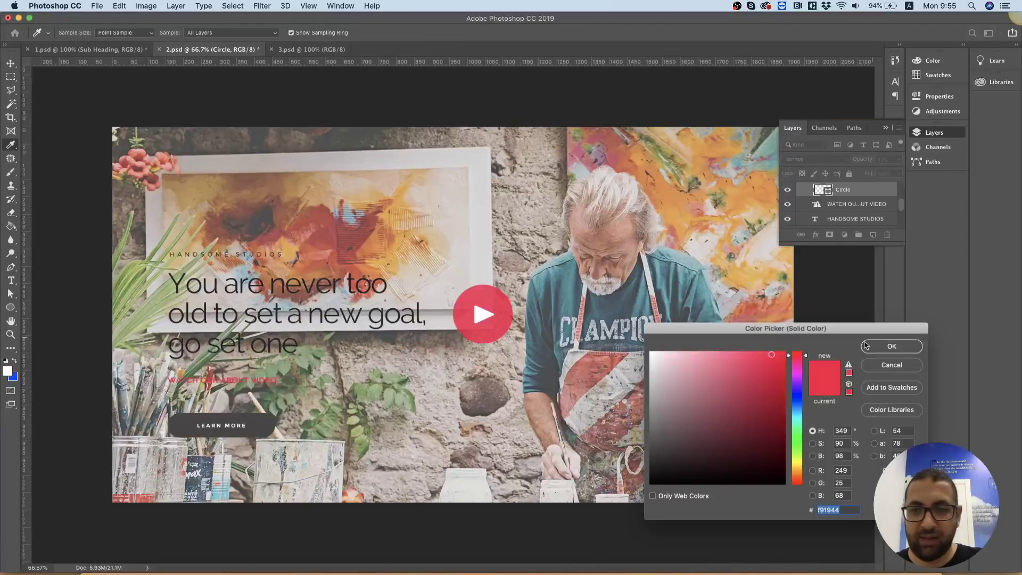
click(881, 370)
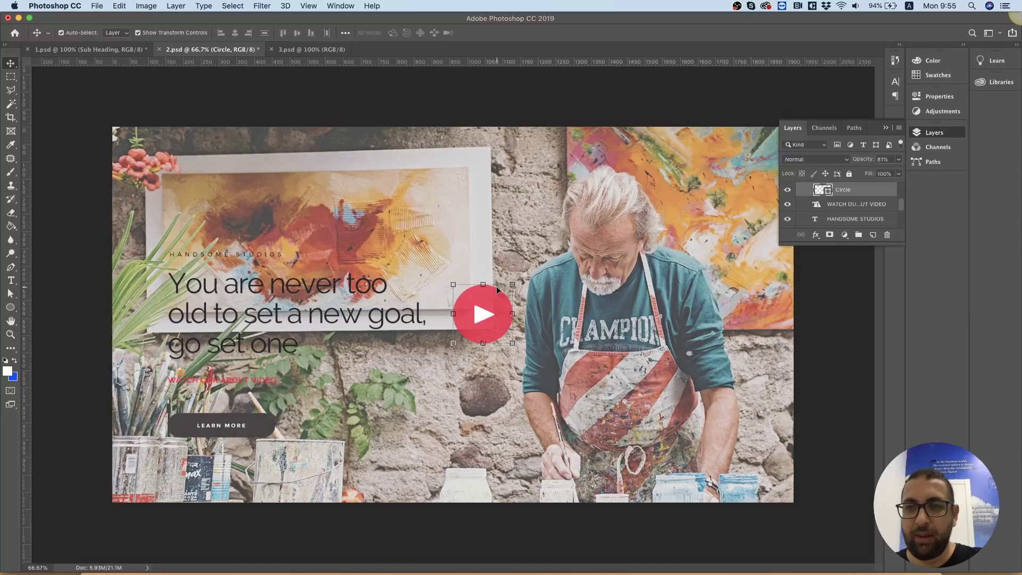
key(super+t)
click(340, 5)
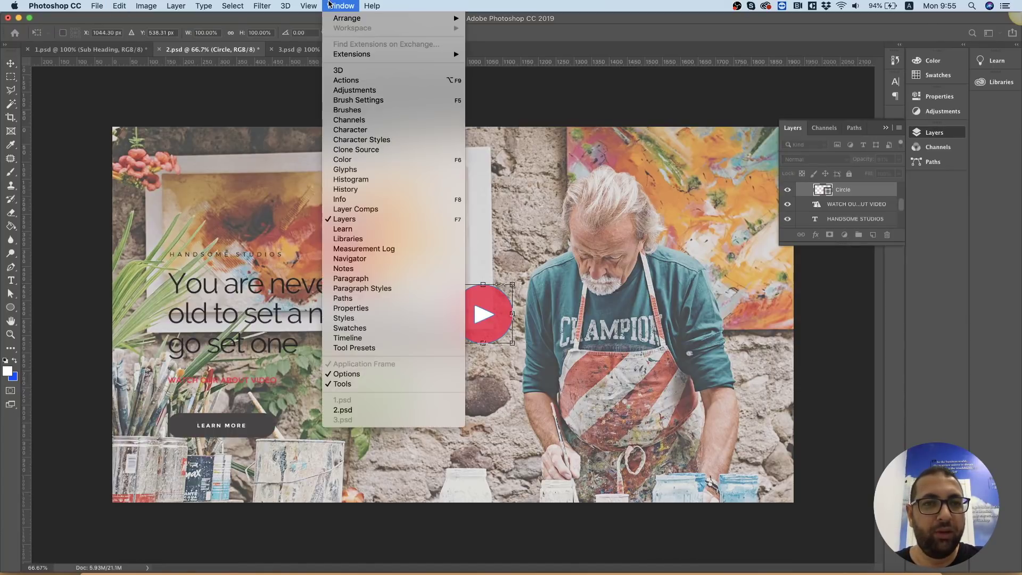
click(364, 200)
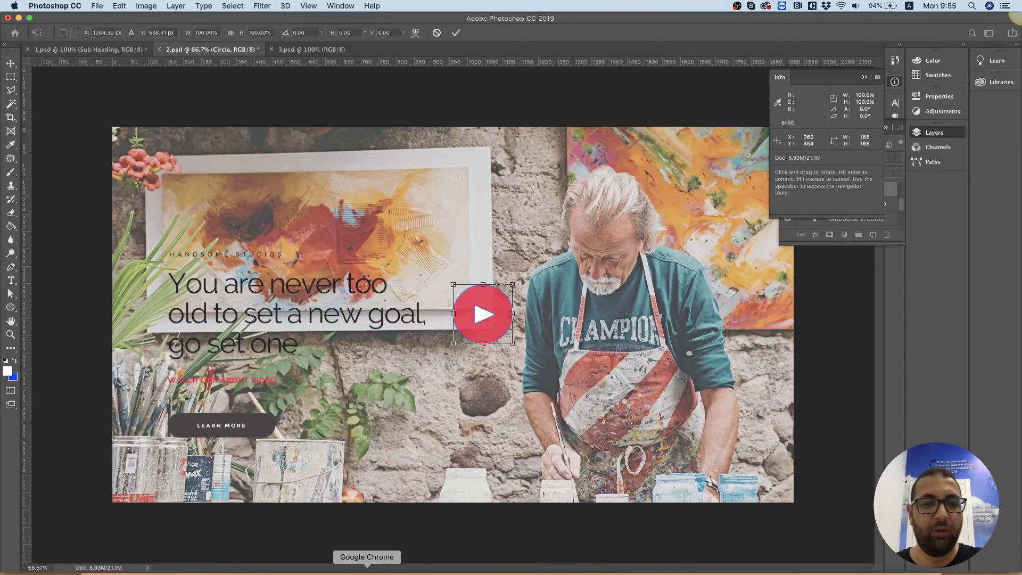
Return to Elementor in Chrome and set the play button's circle size to 168 and icon size to 44
click(367, 572)
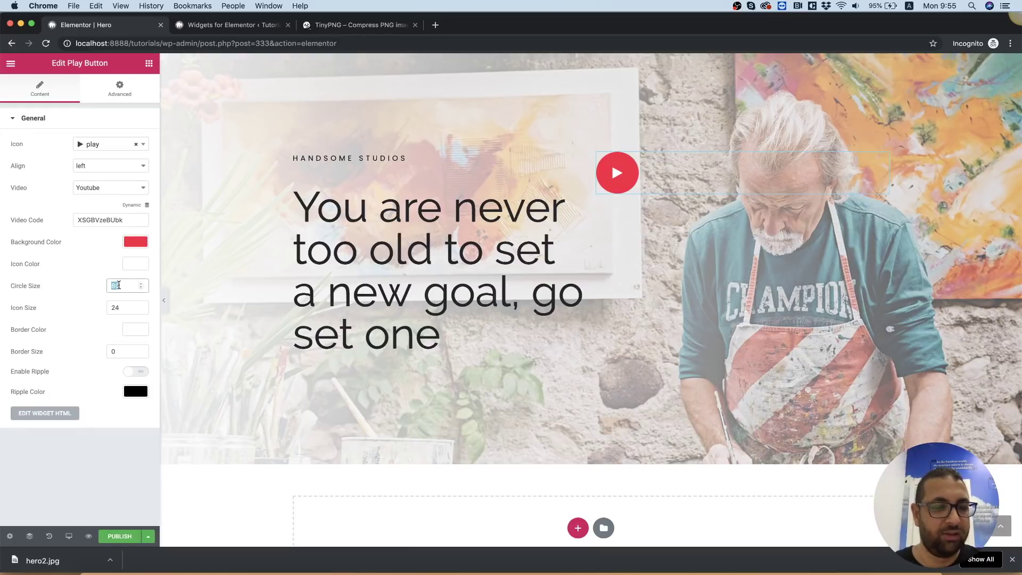
text(16)
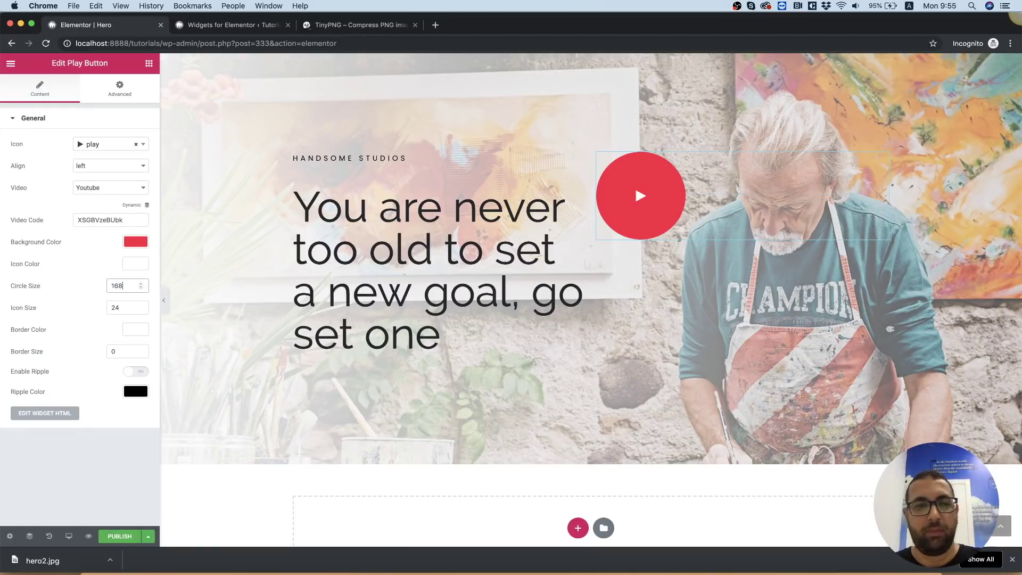
click(114, 307)
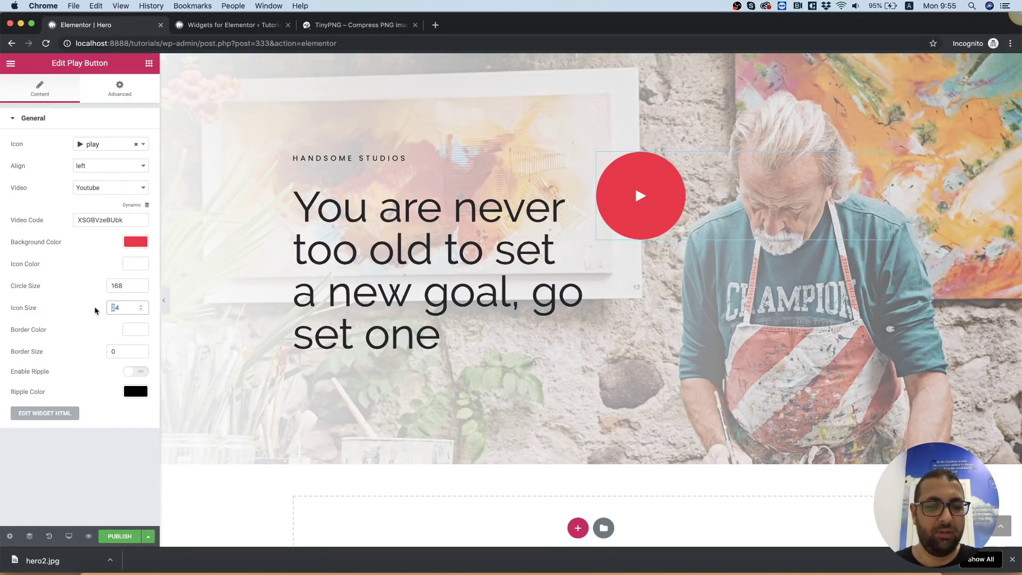
text(4)
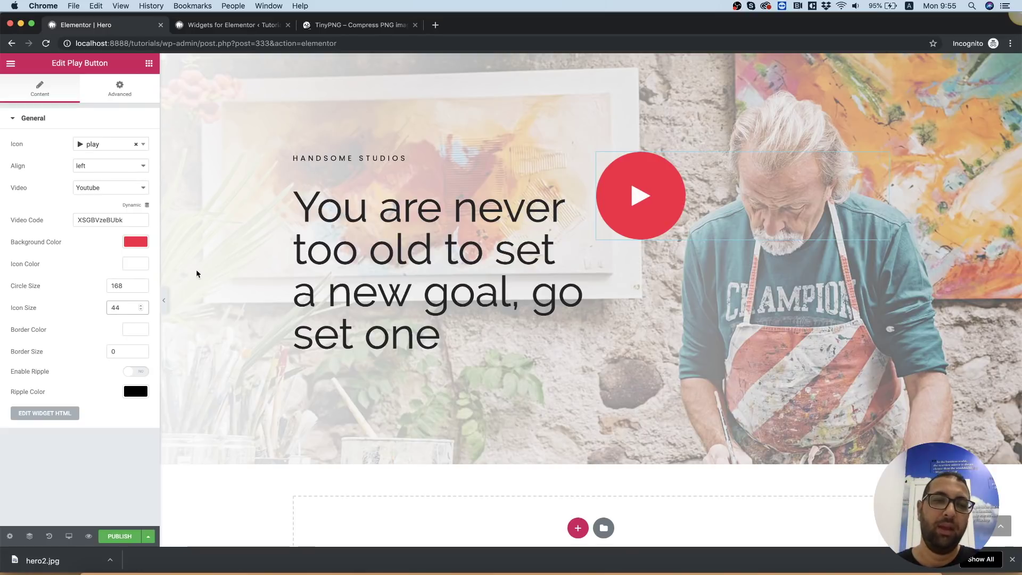
Lower the opacity of the play button's red background color so the hero image shows through slightly
click(142, 242)
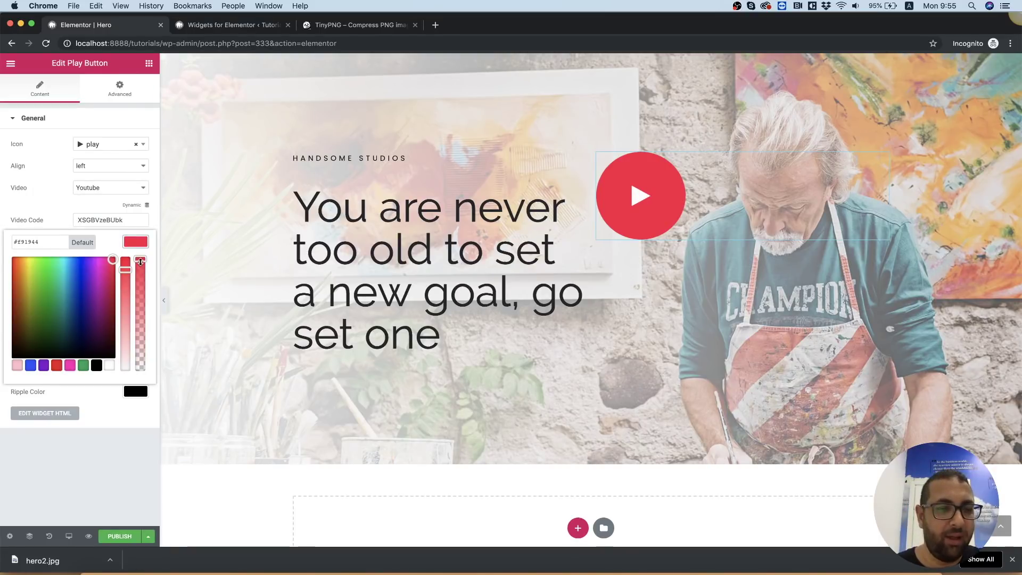
drag(141, 266, 141, 273)
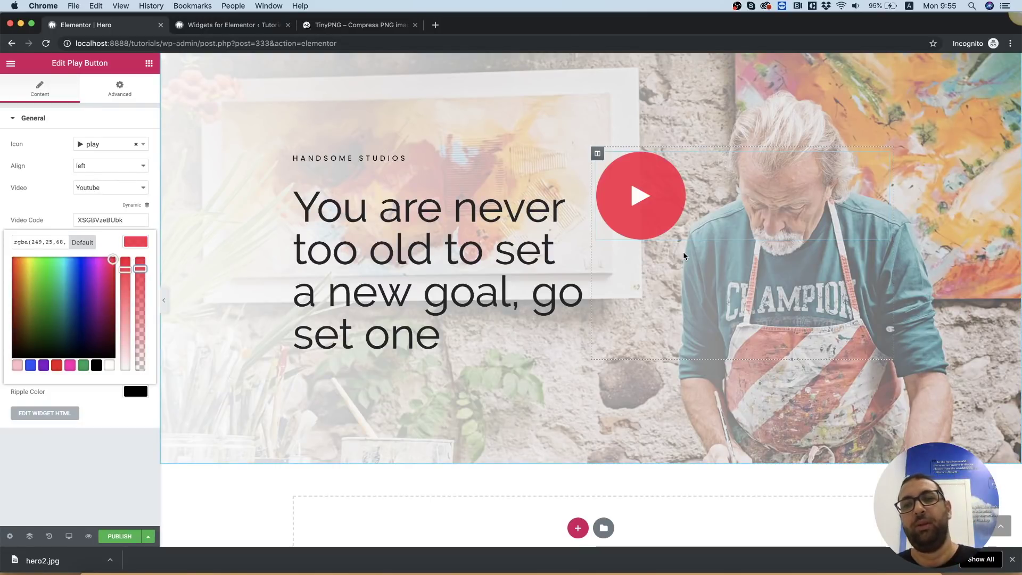
drag(141, 269, 141, 276)
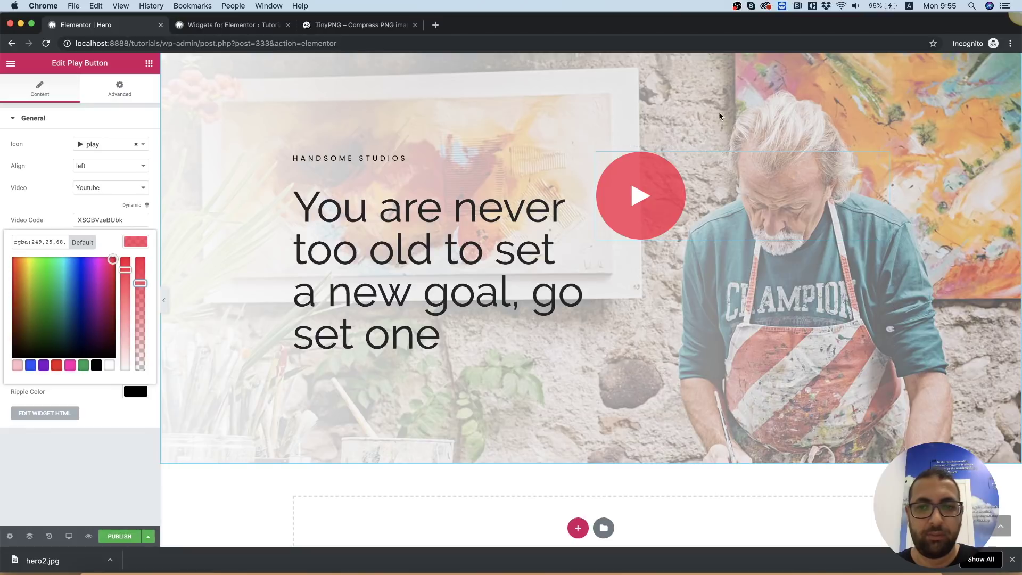
Compare the play button with the Photoshop design, then unlink its padding values in Elementor and set the top padding to 50 px
click(655, 573)
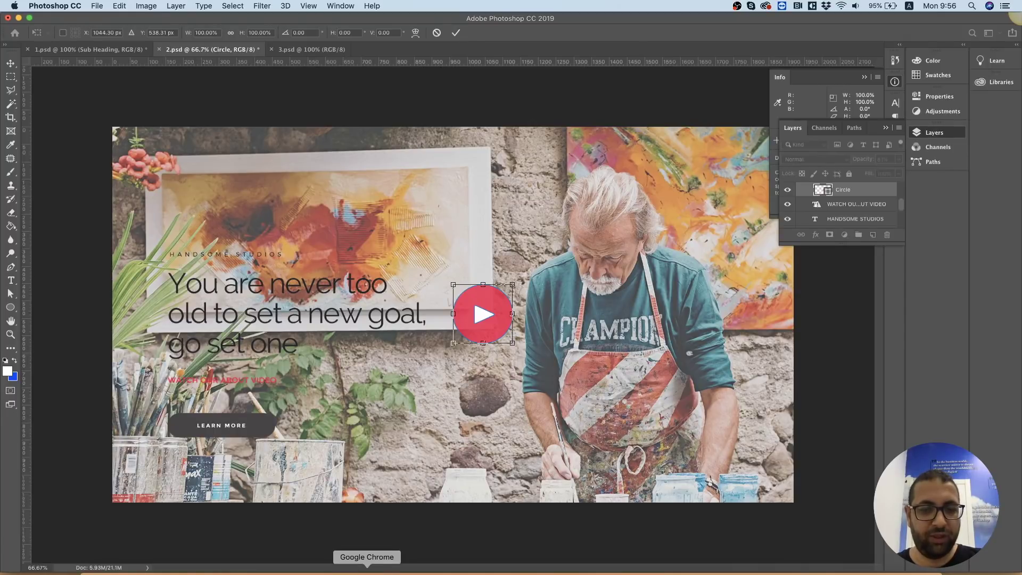
click(367, 572)
right_click(751, 199)
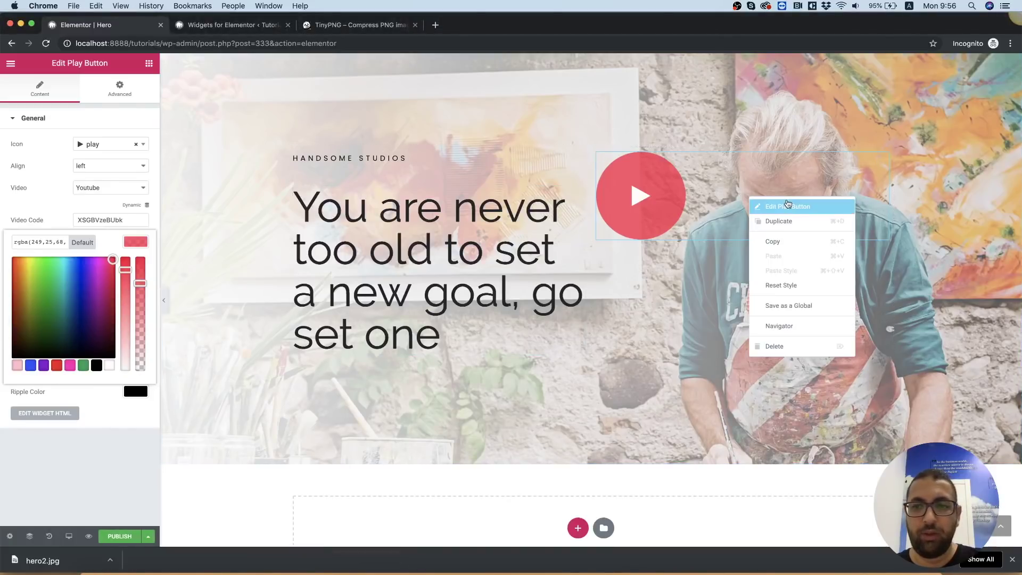
click(752, 172)
click(114, 95)
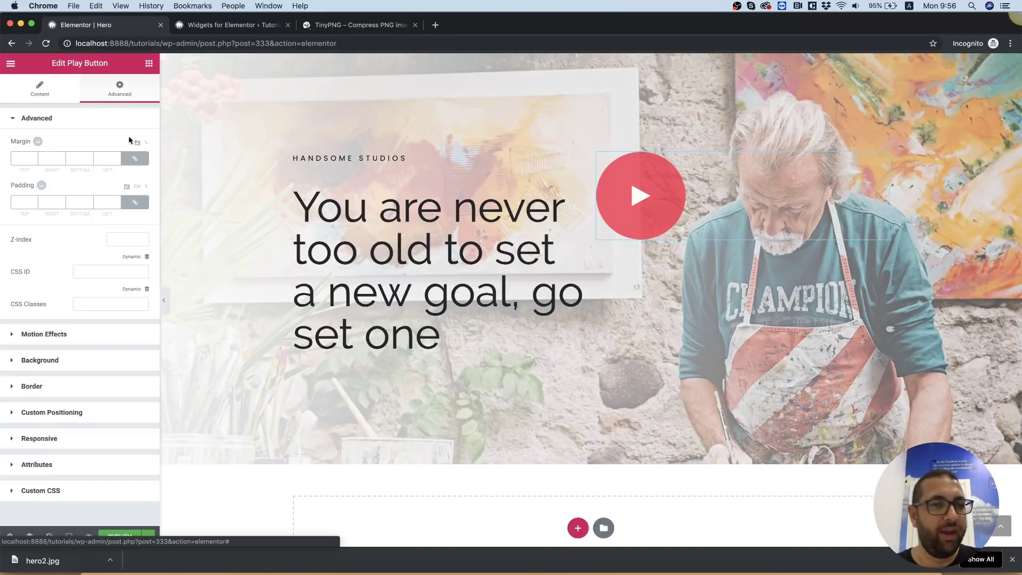
click(134, 202)
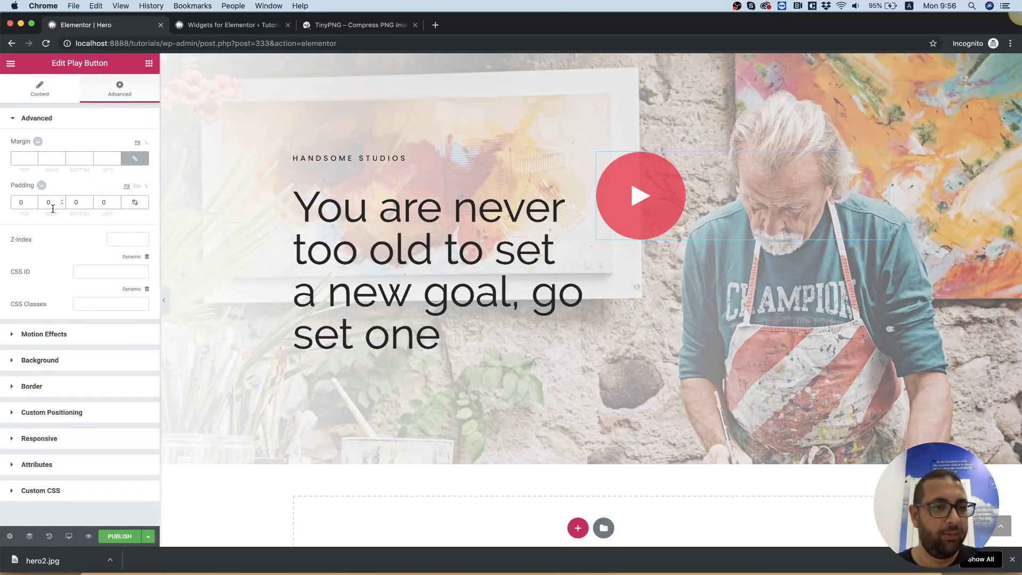
double_click(26, 204)
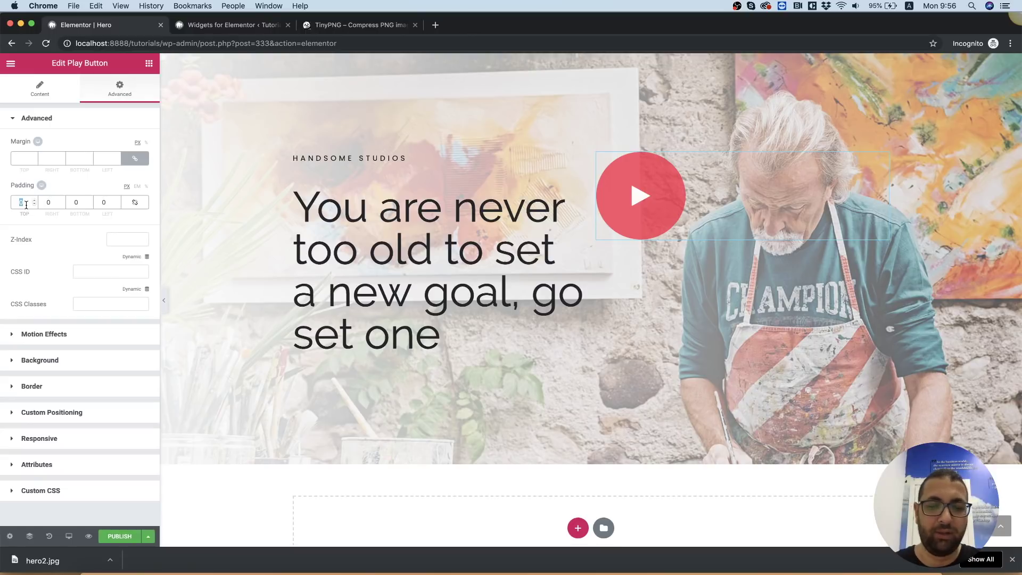
text(50)
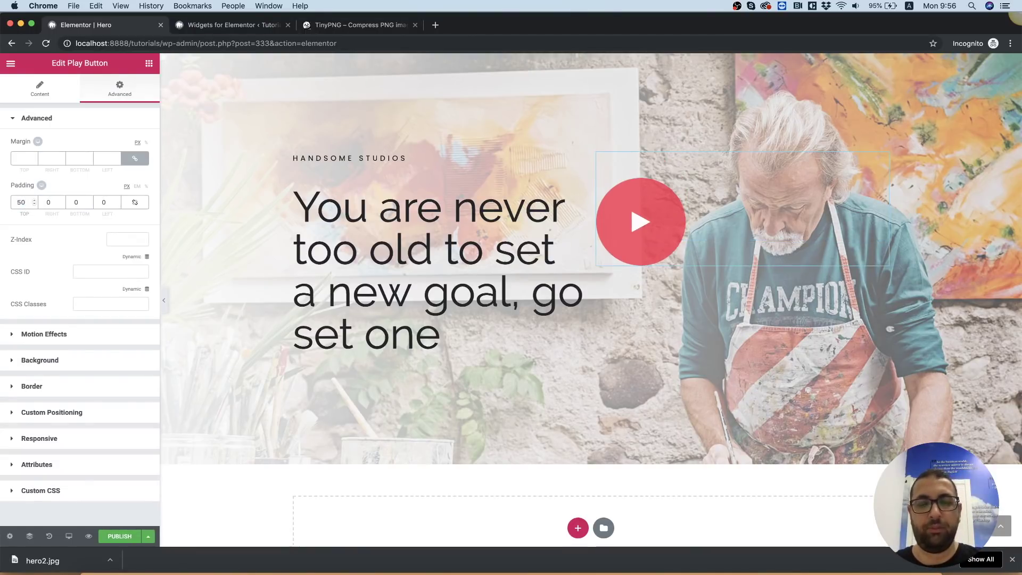
scroll(596, 202, up, 3)
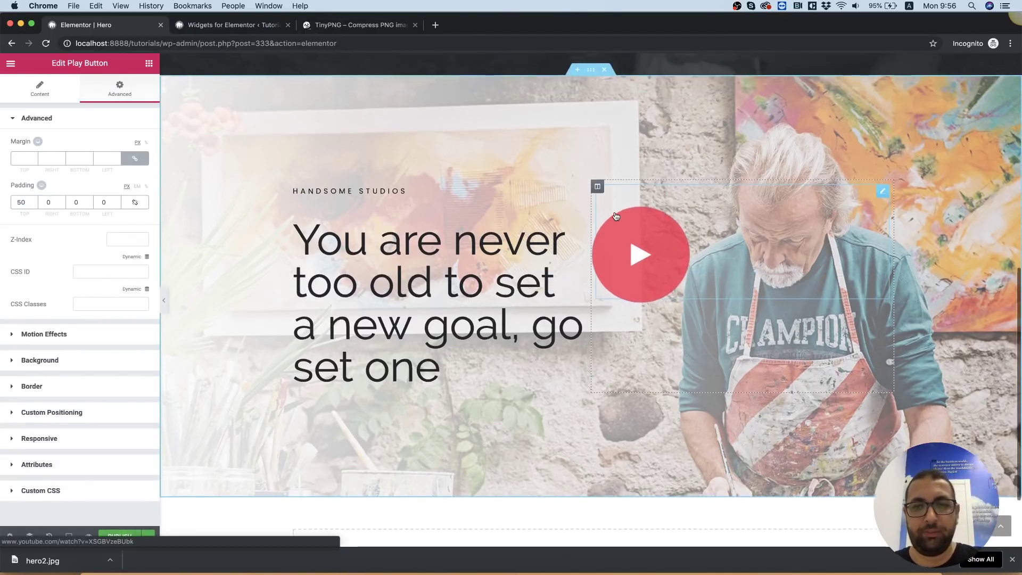
right_click(710, 289)
click(747, 298)
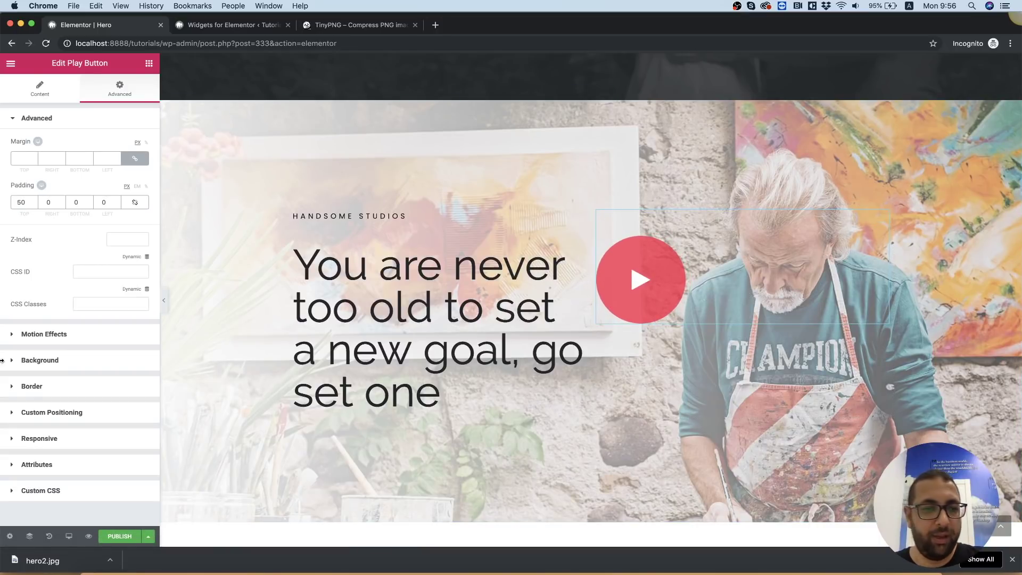
Enable the play button's ripple effect and set the ripple color to the background's rgba(249,25,68,0.78)
click(36, 100)
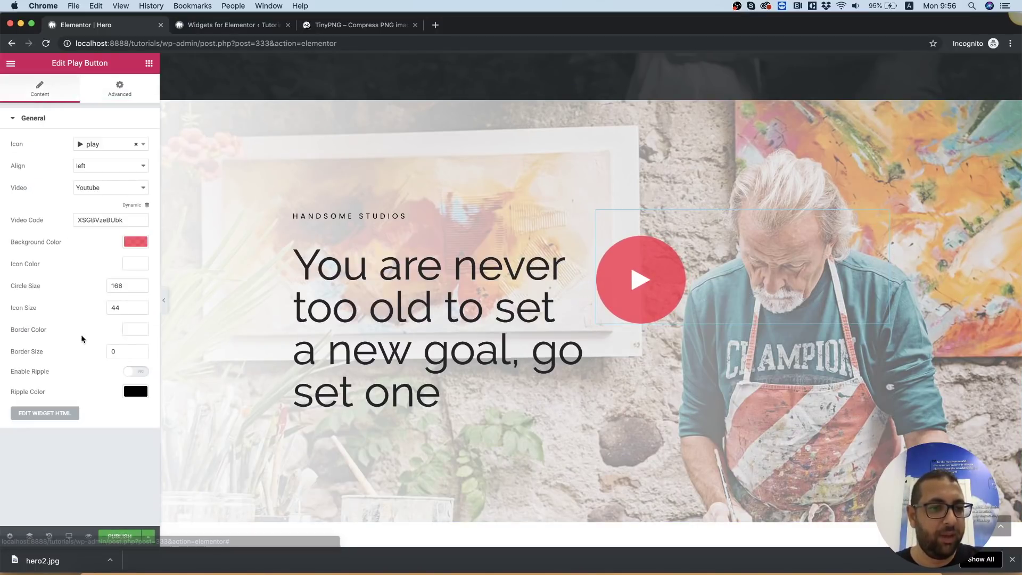
click(128, 374)
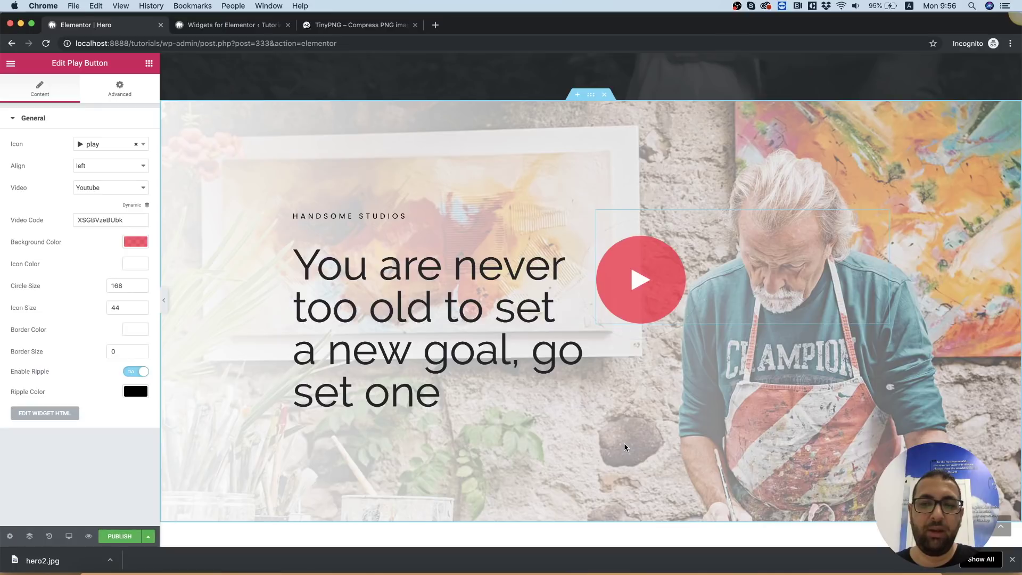
click(144, 394)
click(134, 244)
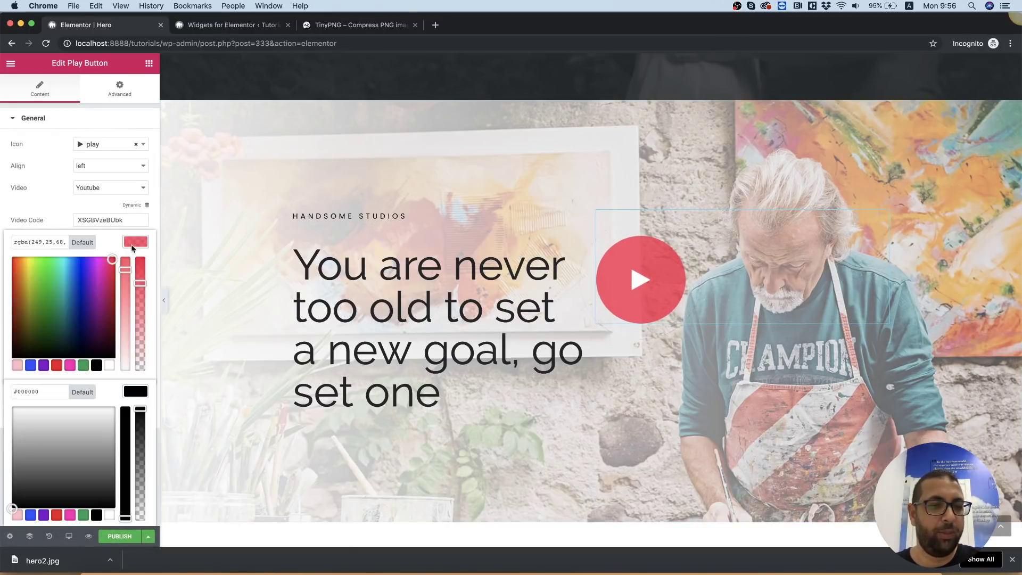
click(60, 231)
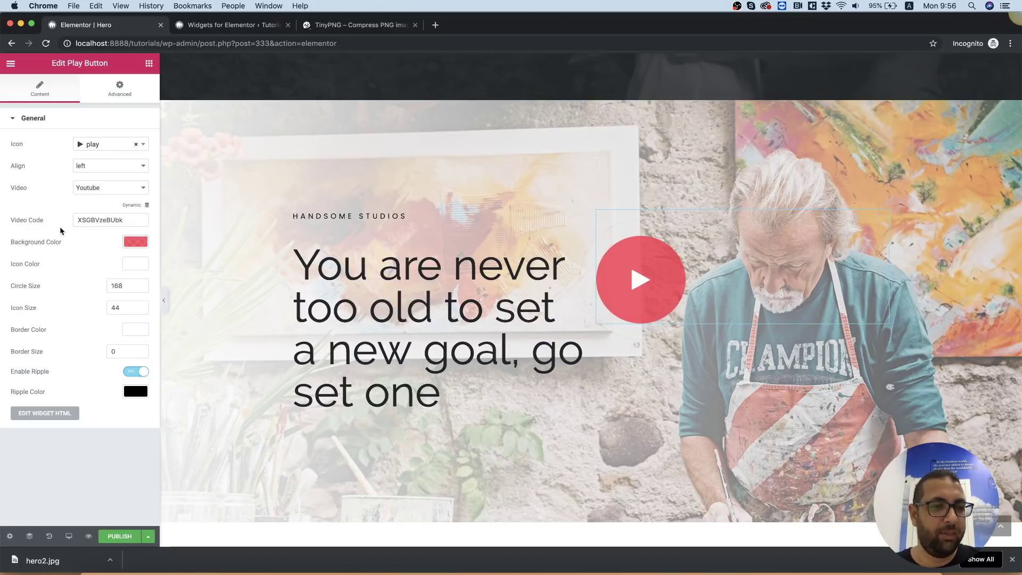
click(144, 391)
click(43, 392)
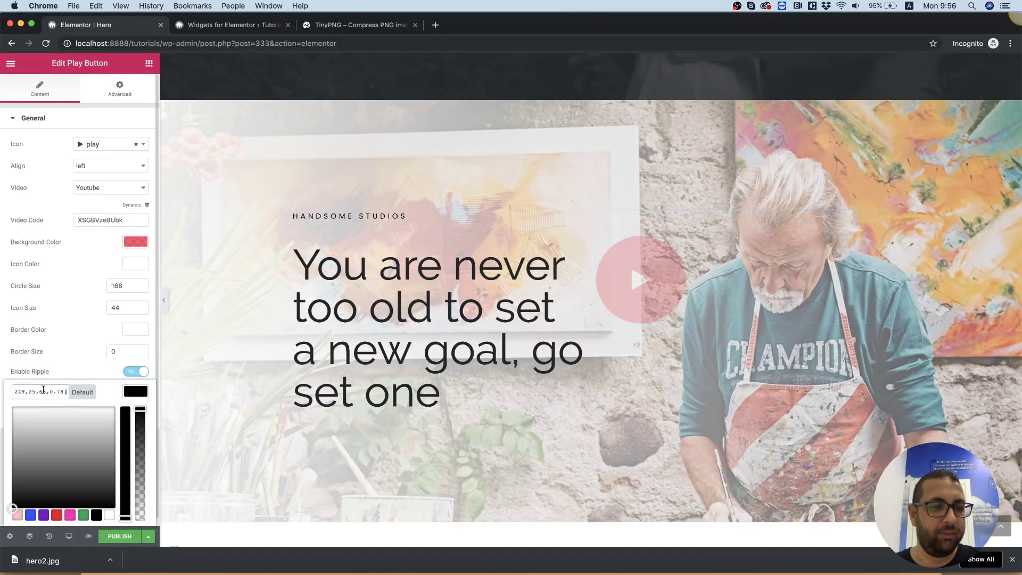
text(rgba(249,25,66,0.78))
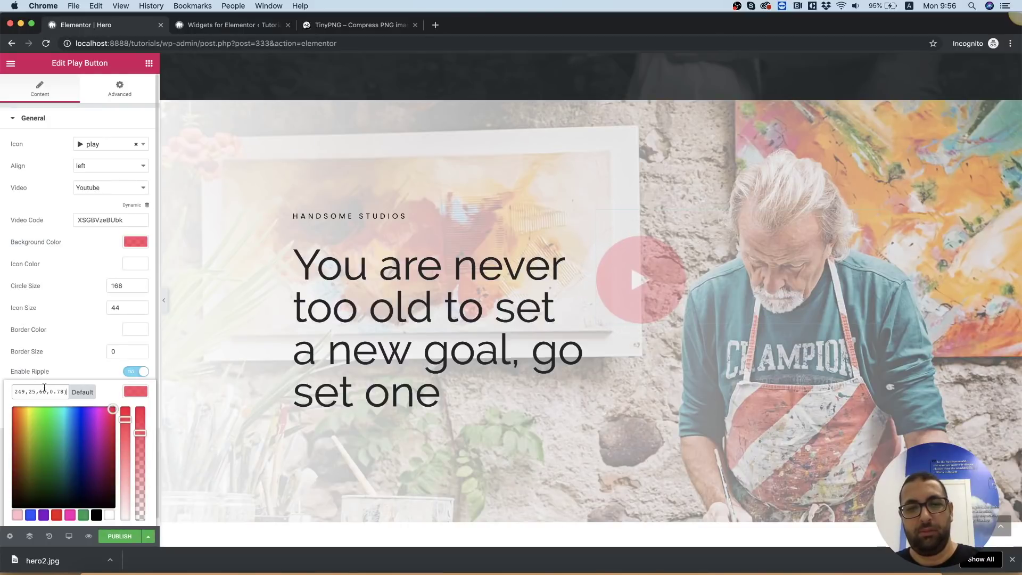
click(95, 260)
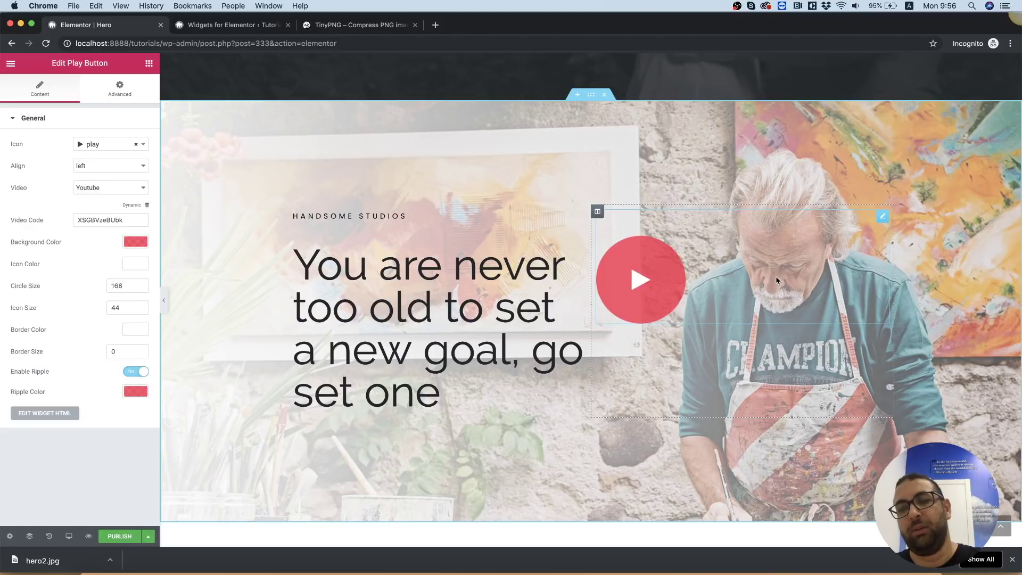
Set the play button's left padding to 30 px
right_click(707, 233)
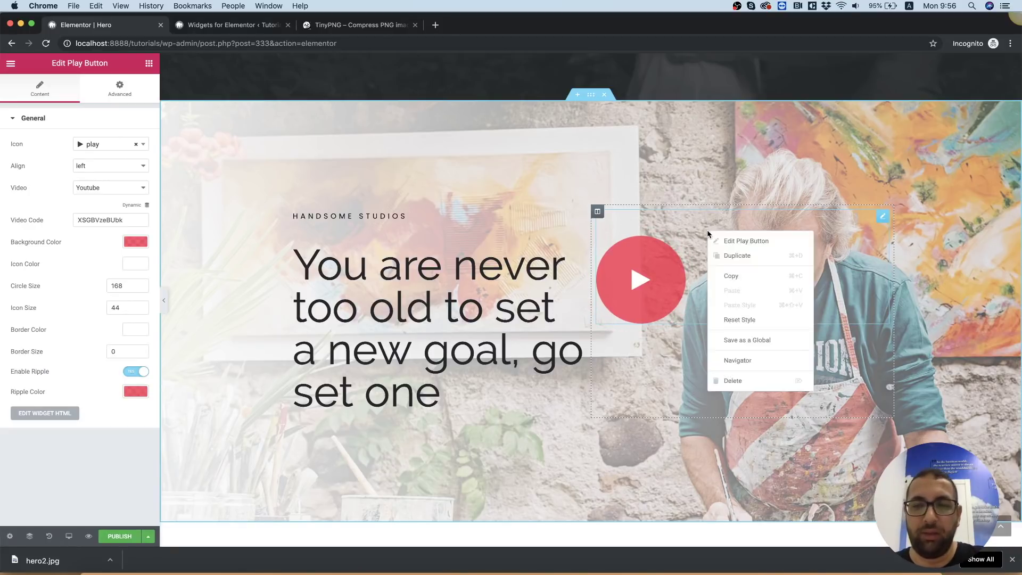
click(735, 240)
click(127, 96)
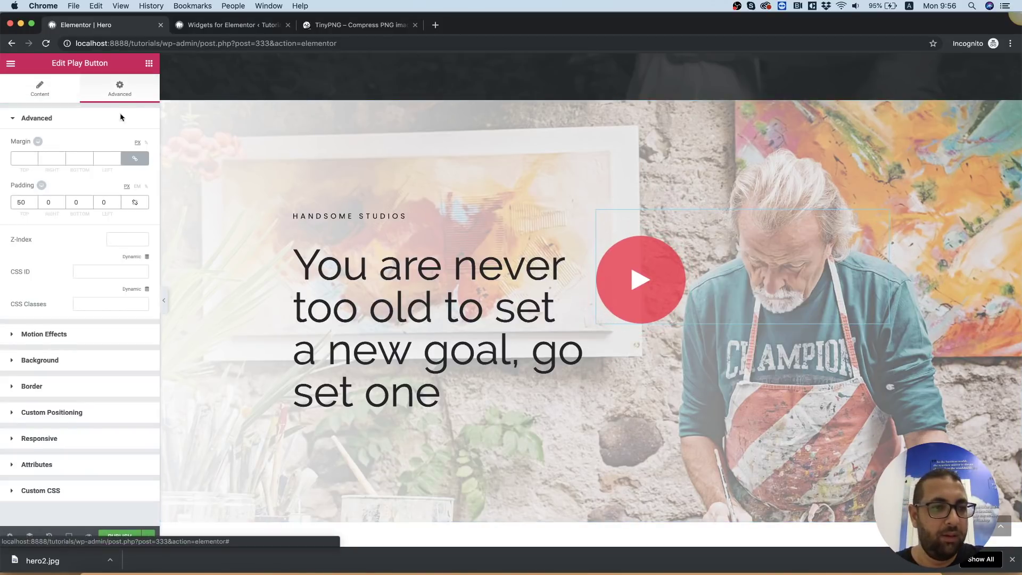
click(103, 203)
text(30)
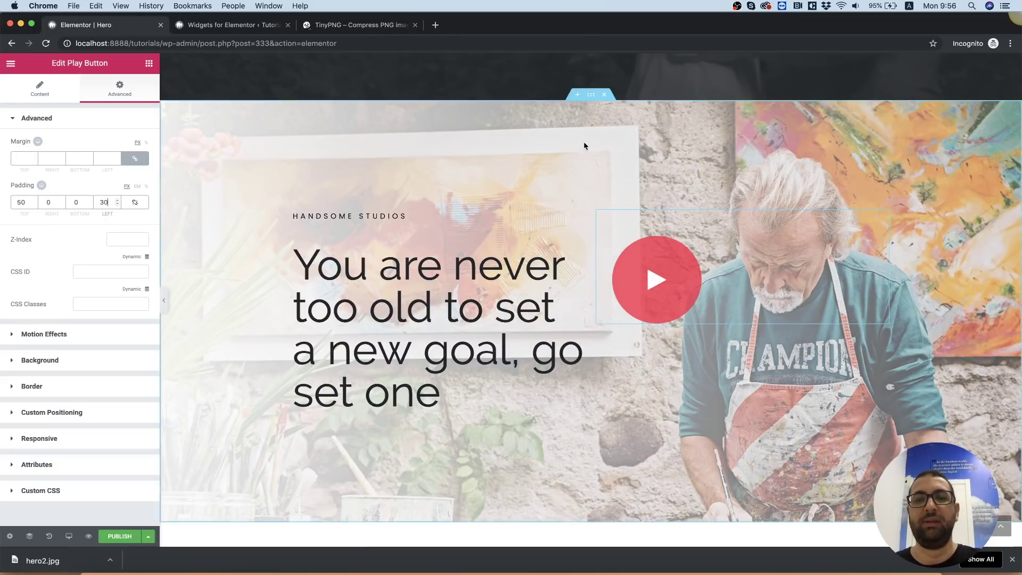
Compare the Elementor hero with the Photoshop design, then return to Chrome
scroll(417, 230, down, 1)
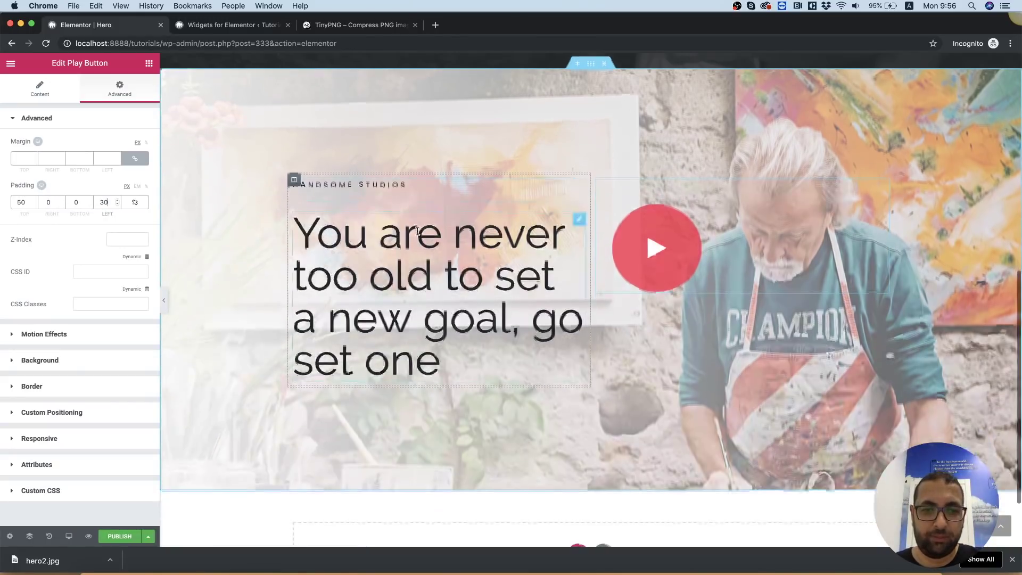
click(654, 567)
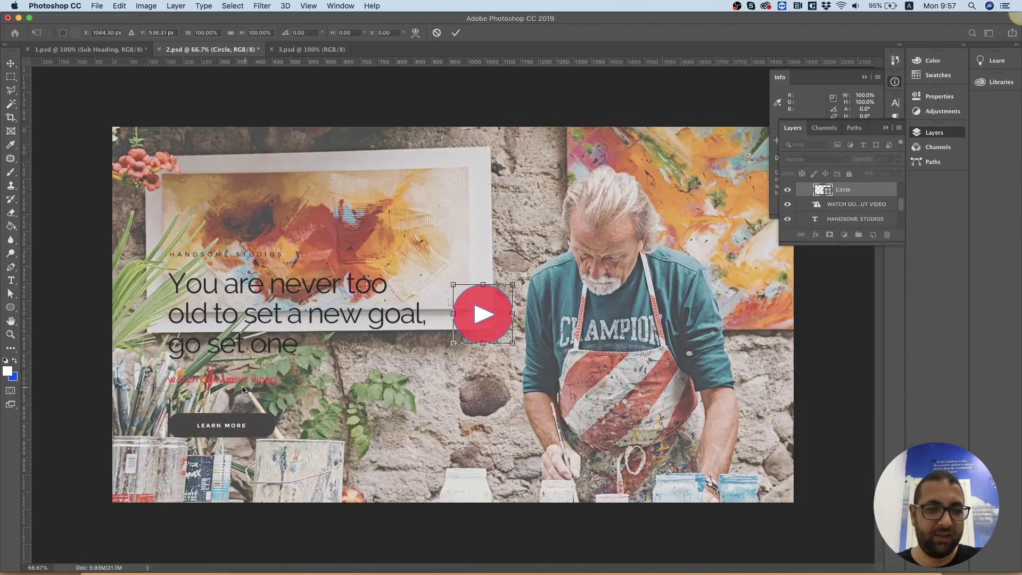
click(365, 566)
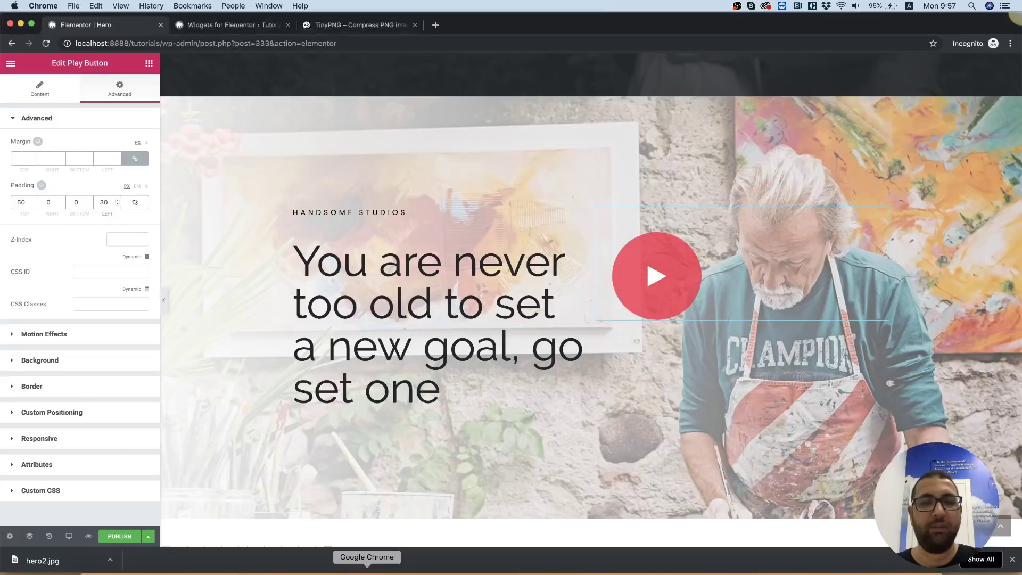
Add a Button widget below the "You are never too old" heading and set its size to Large
click(149, 63)
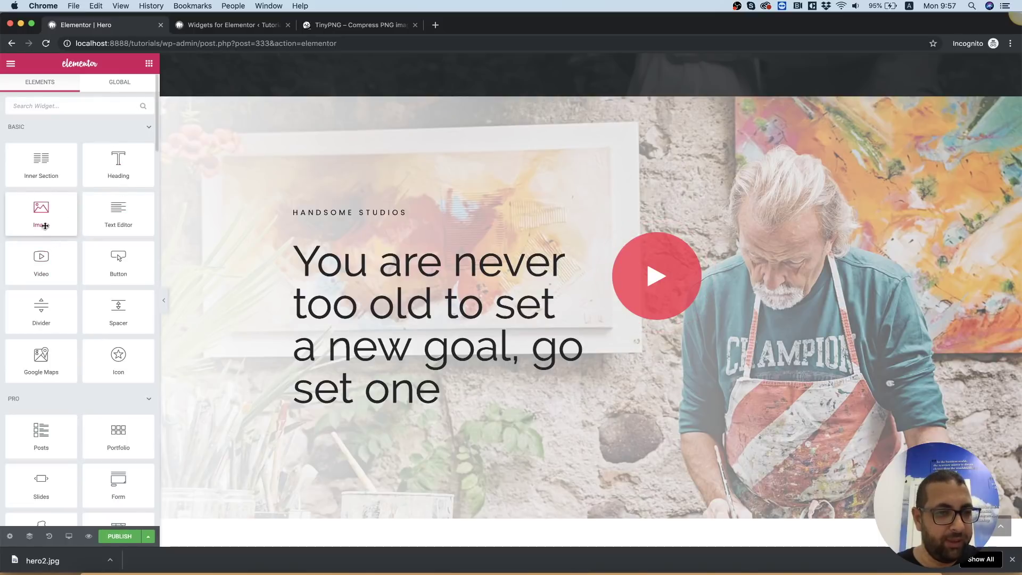
drag(116, 266, 334, 395)
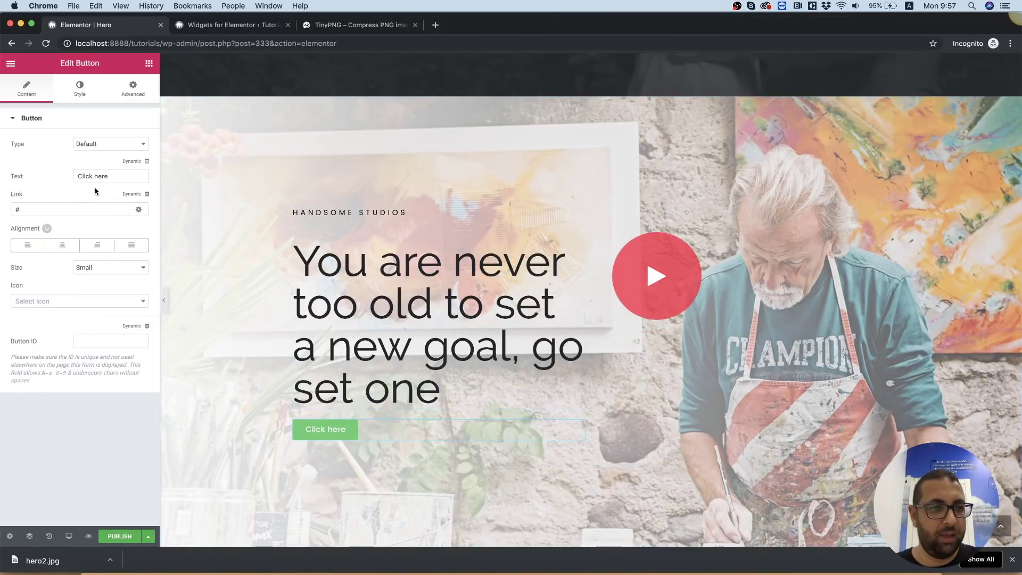
click(82, 272)
click(111, 288)
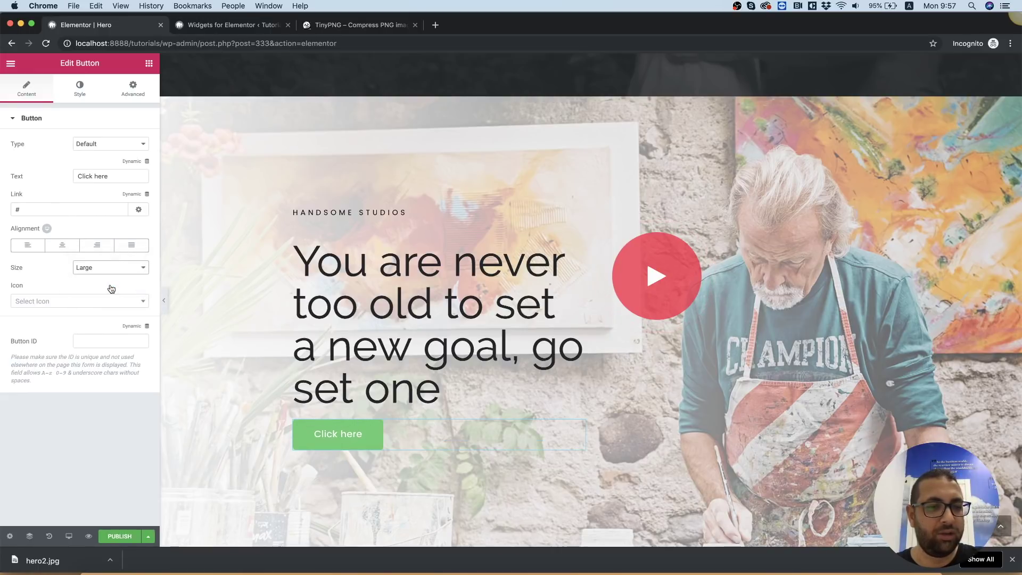
Round the new button's corners with a border radius of 100 px on all sides
click(82, 96)
click(140, 280)
click(140, 281)
double_click(22, 275)
text(100)
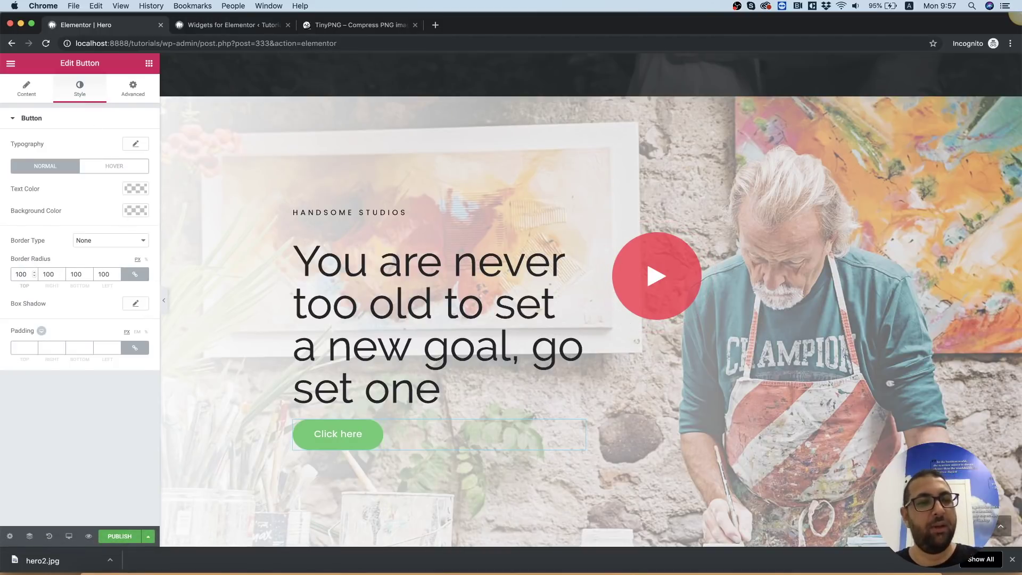
Switch to Photoshop, commit the pending transform, and copy the hex fill color of the LEARN MORE button shape
key(super+Tab)
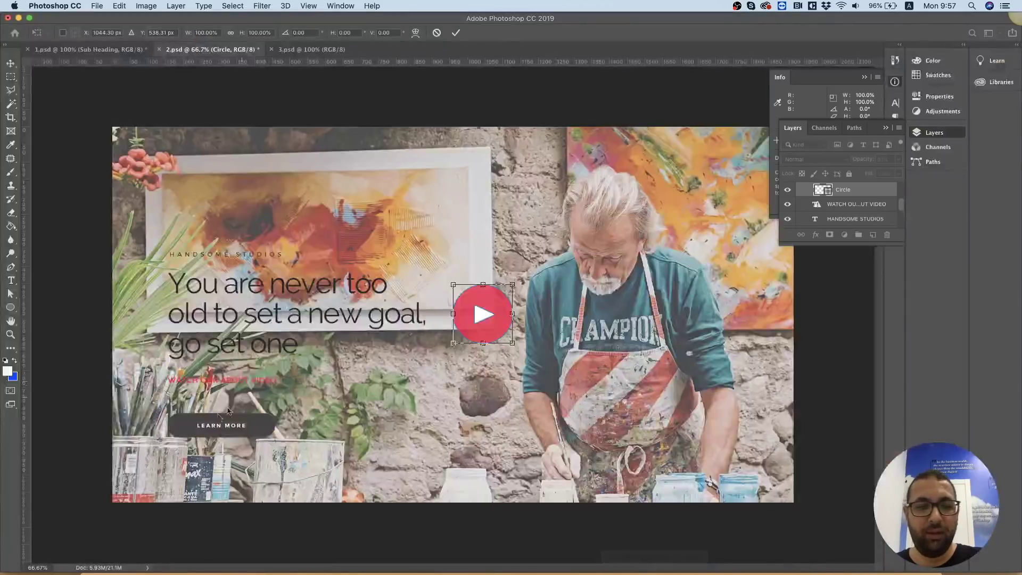
key(Return)
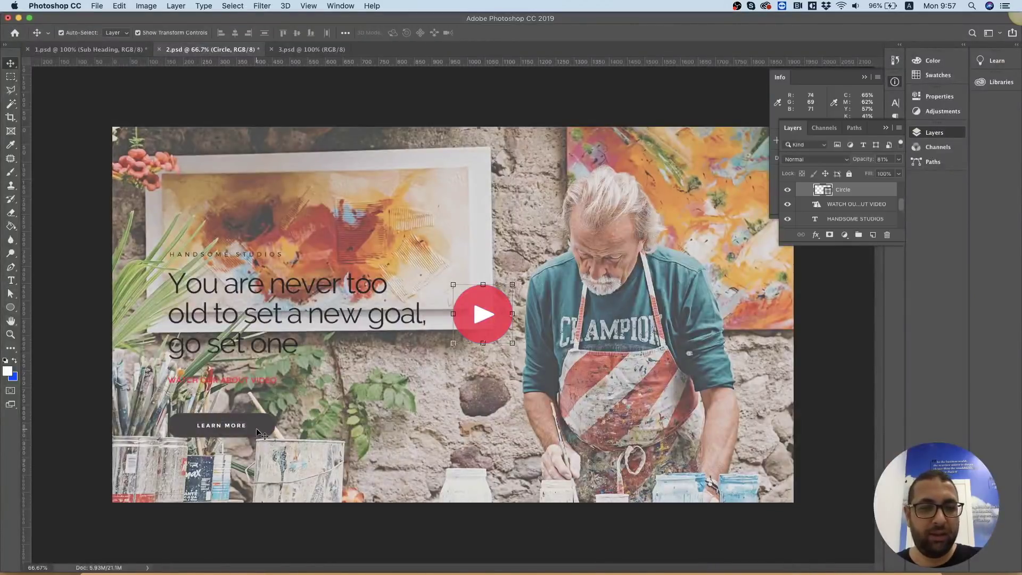
double_click(829, 195)
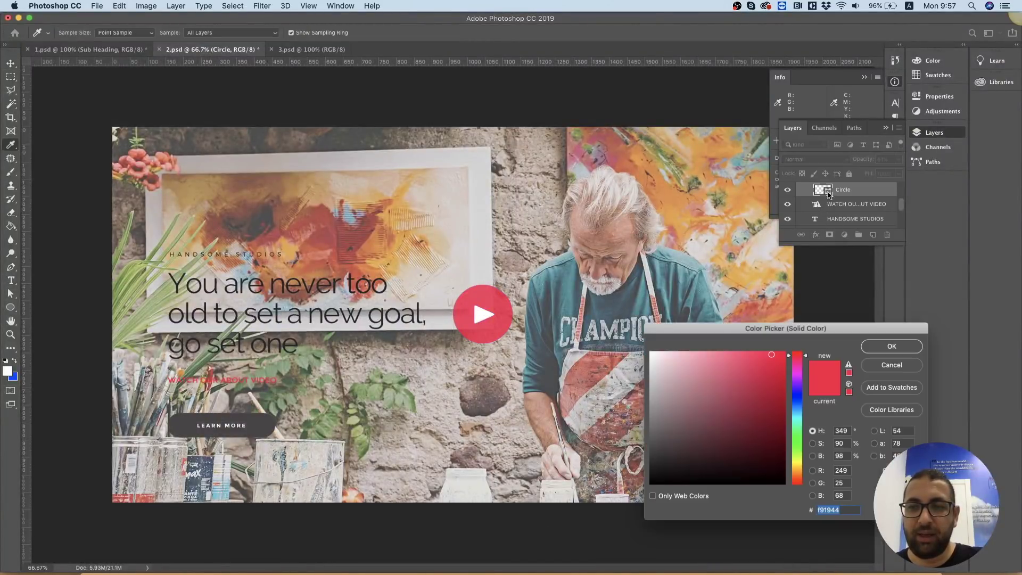
click(885, 346)
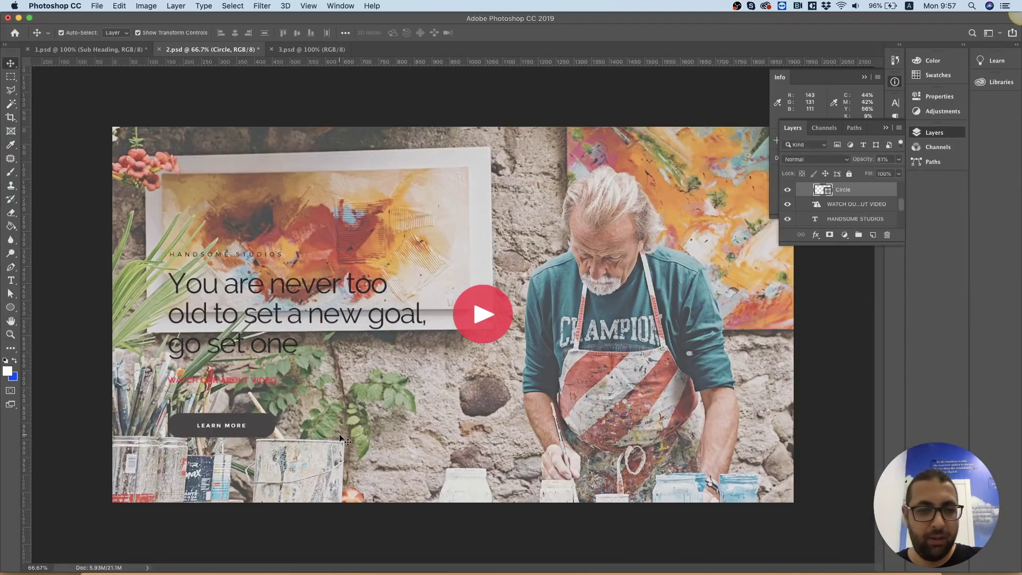
click(245, 423)
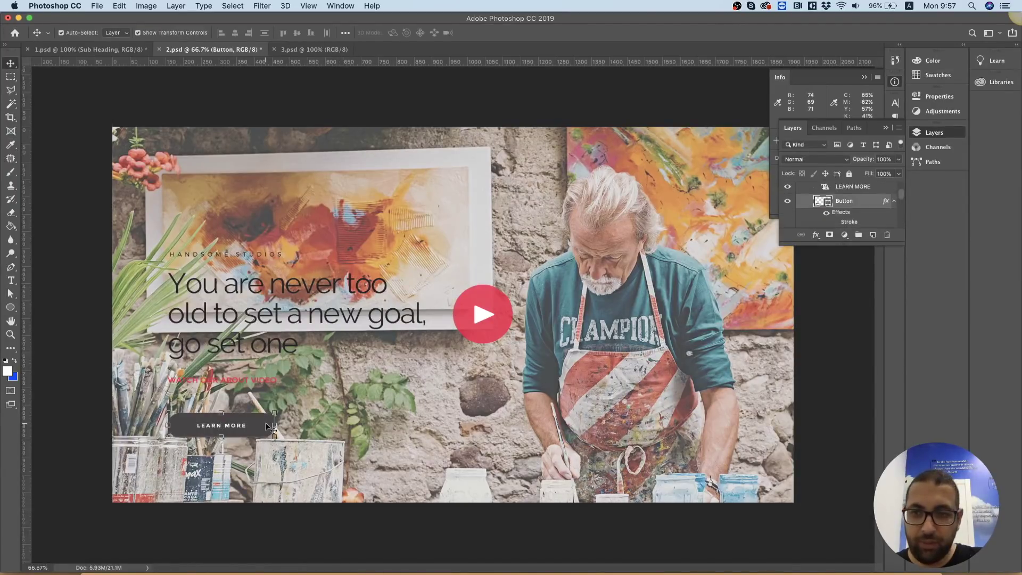
double_click(828, 206)
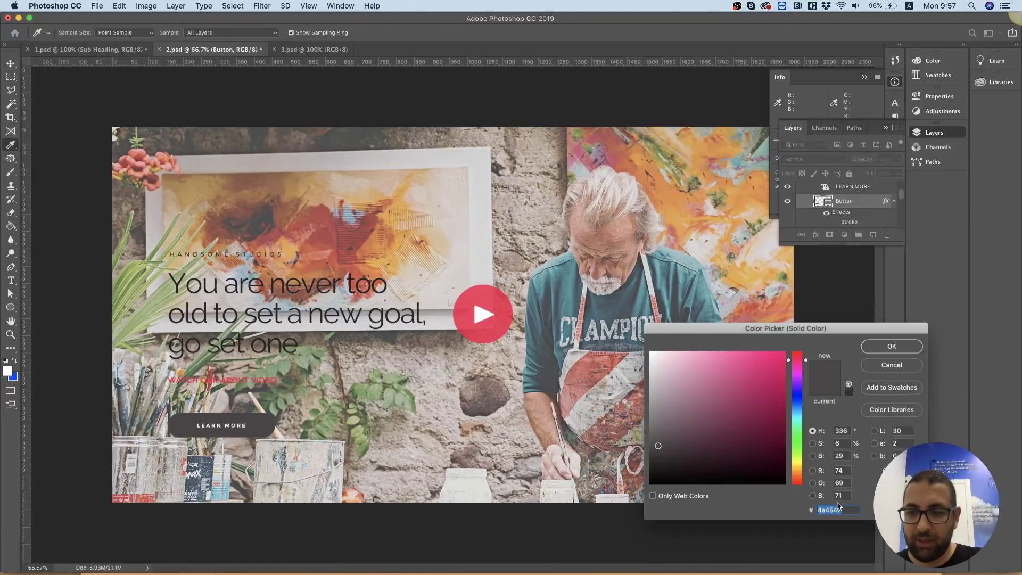
click(887, 373)
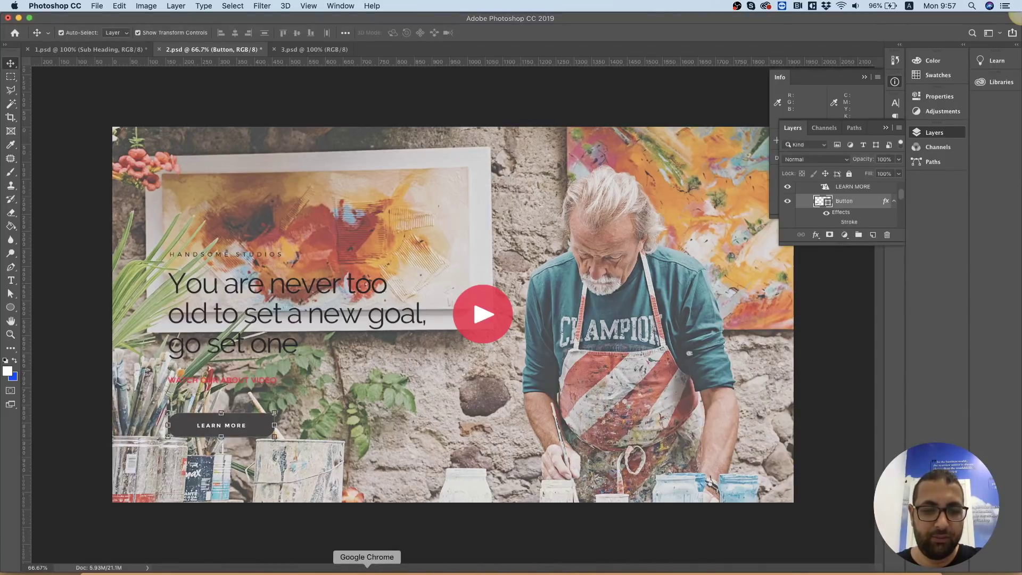
Return to Elementor in Chrome and set the button's background color to #4a4547
click(367, 570)
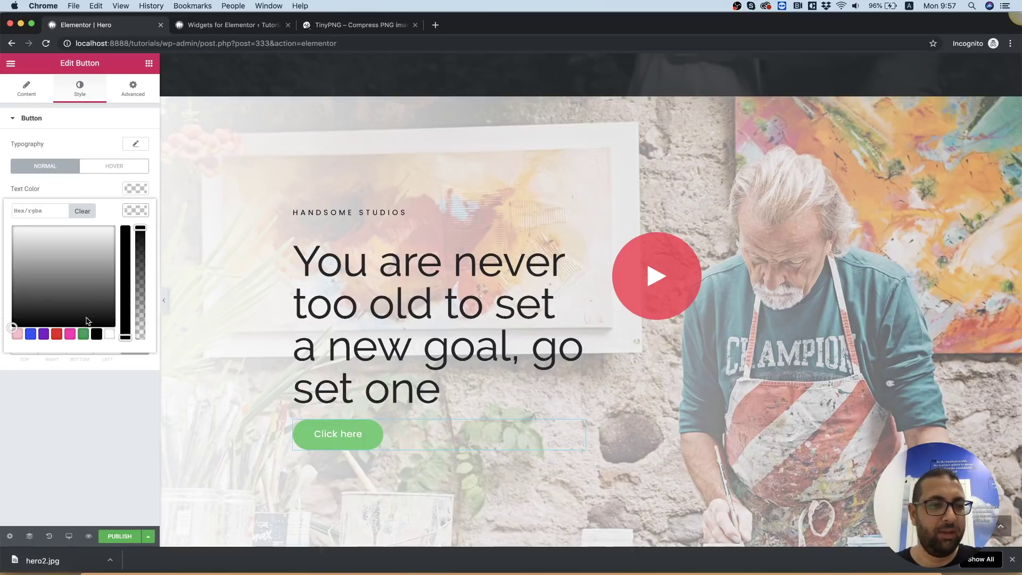
click(25, 211)
text(#4a4547)
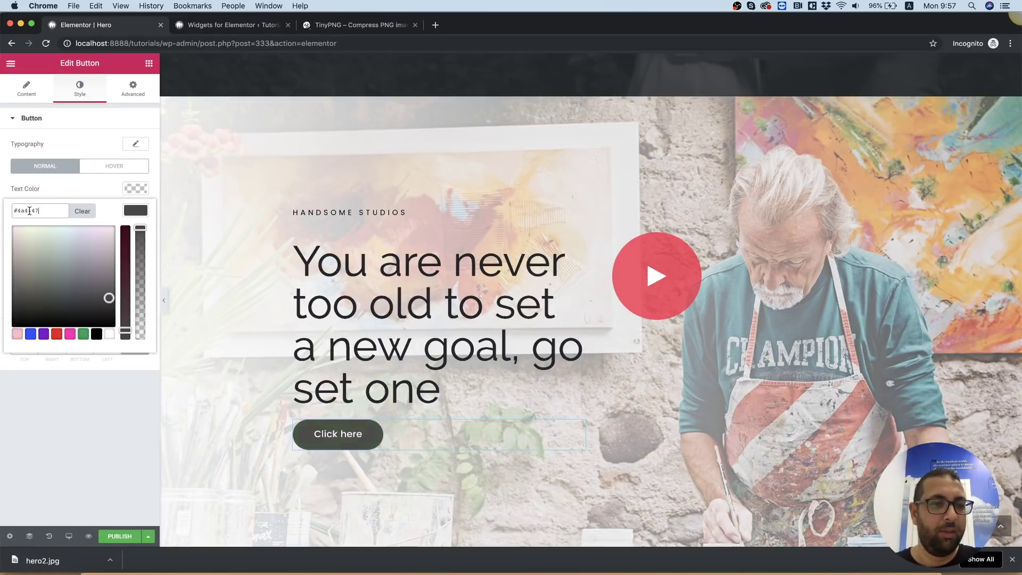
Review the Welcome Home hero and the new play button hero on the page
scroll(617, 232, up, 2)
scroll(617, 233, down, 4)
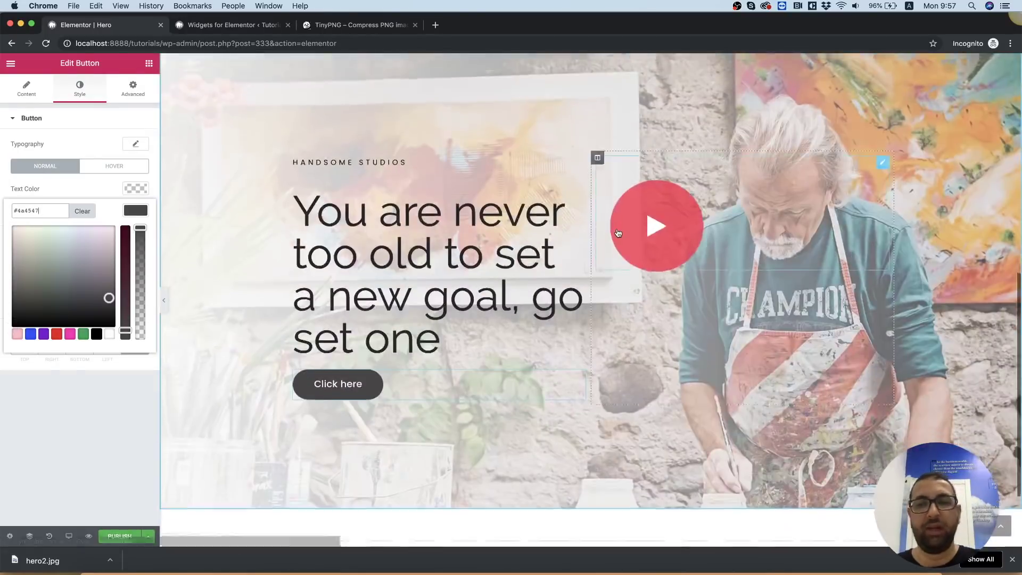
scroll(618, 233, up, 5)
scroll(618, 233, down, 5)
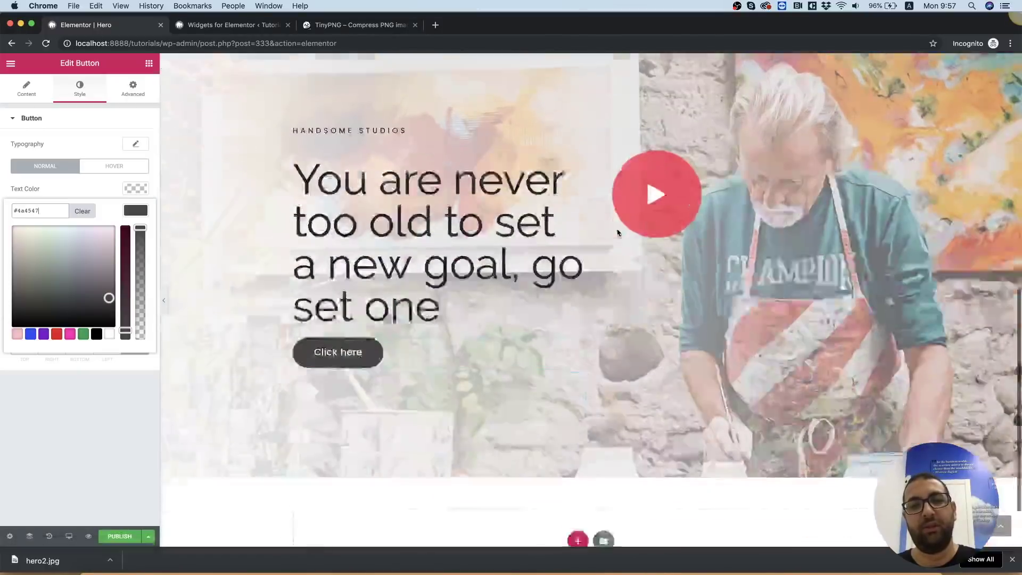
scroll(617, 233, up, 8)
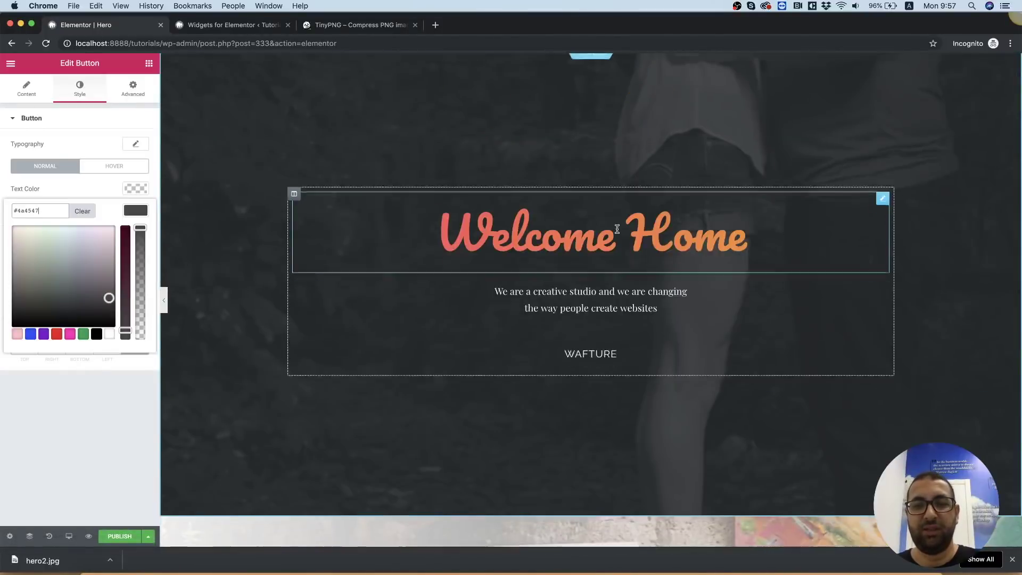
scroll(617, 232, down, 5)
scroll(618, 233, down, 6)
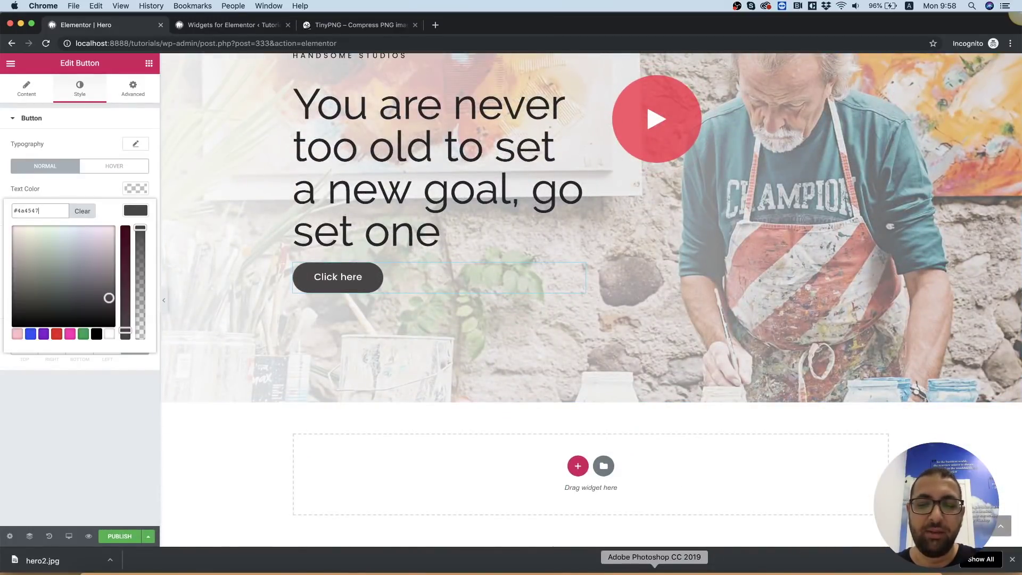
Switch to Photoshop's 3.psd and merge the Overlay, BG Image and Background layers into one layer
click(654, 571)
click(312, 51)
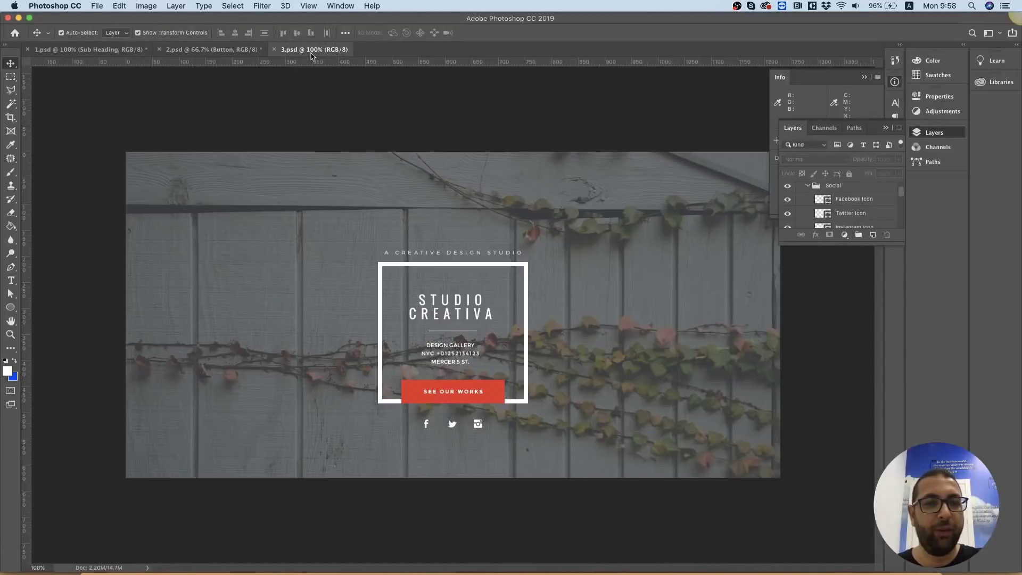
click(349, 165)
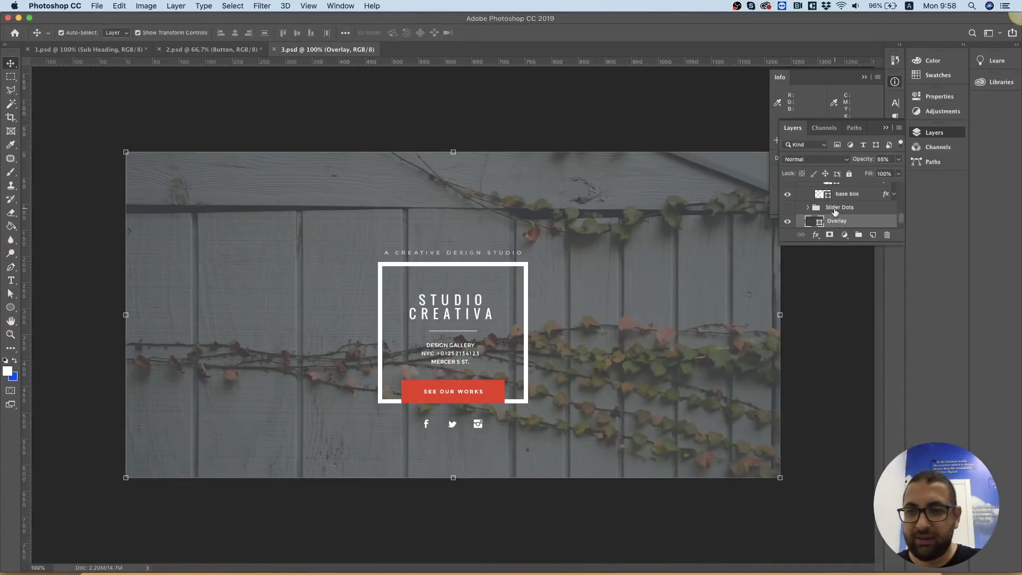
shift+click(859, 211)
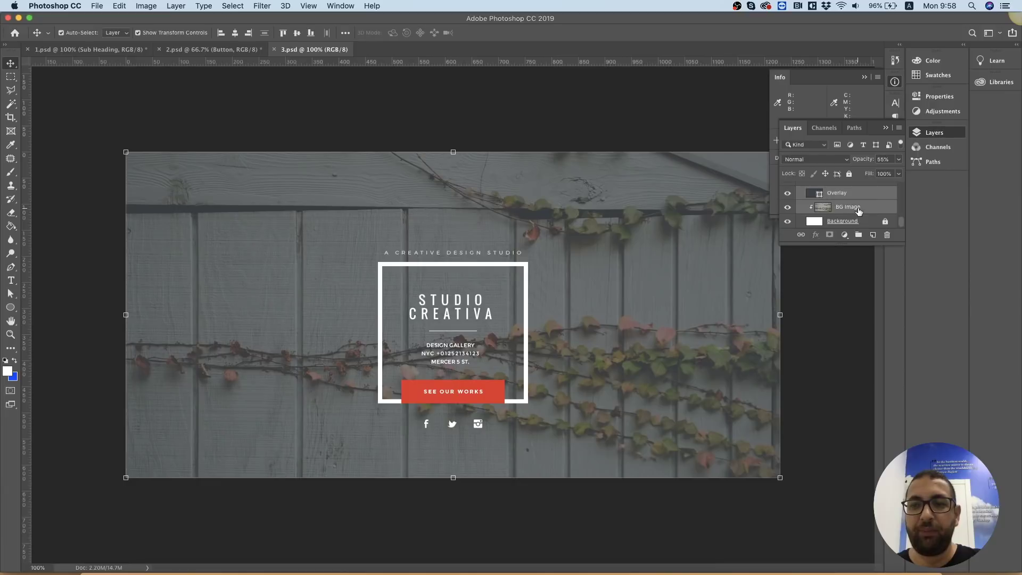
click(850, 174)
click(850, 174)
right_click(869, 213)
click(899, 427)
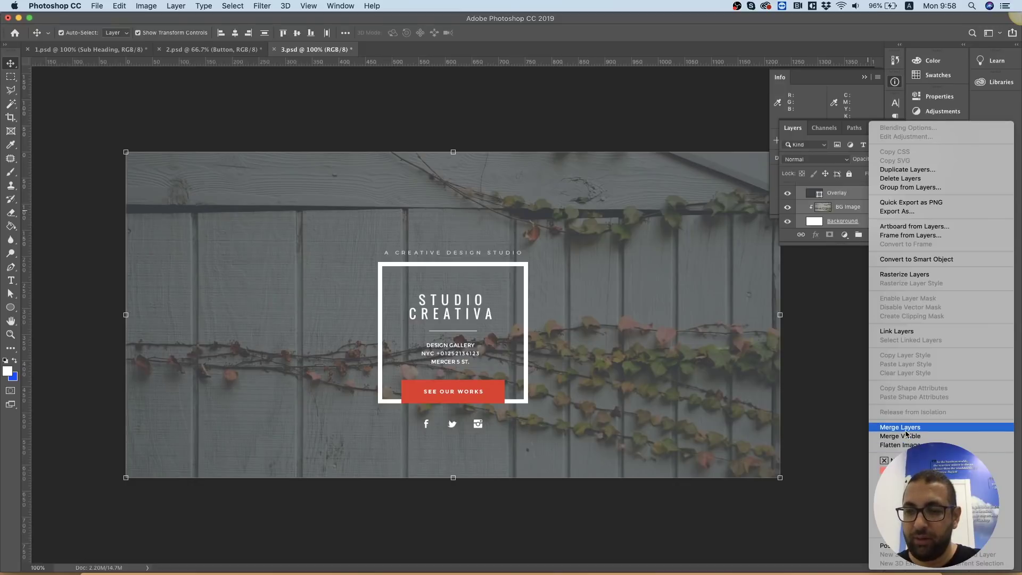
Export the merged Overlay layer in JPG format as hero3.jpg in the assets folder
right_click(848, 224)
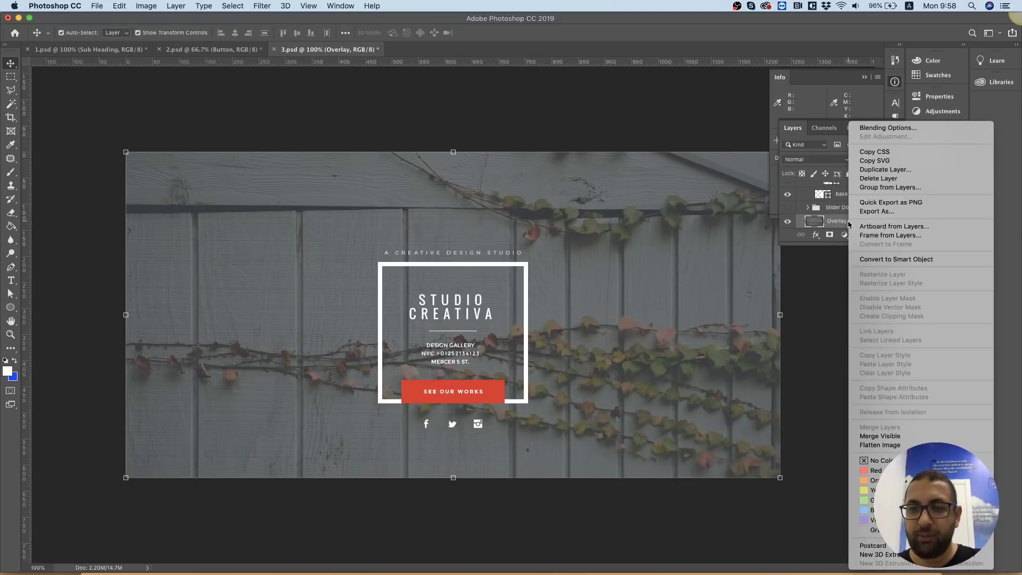
click(898, 215)
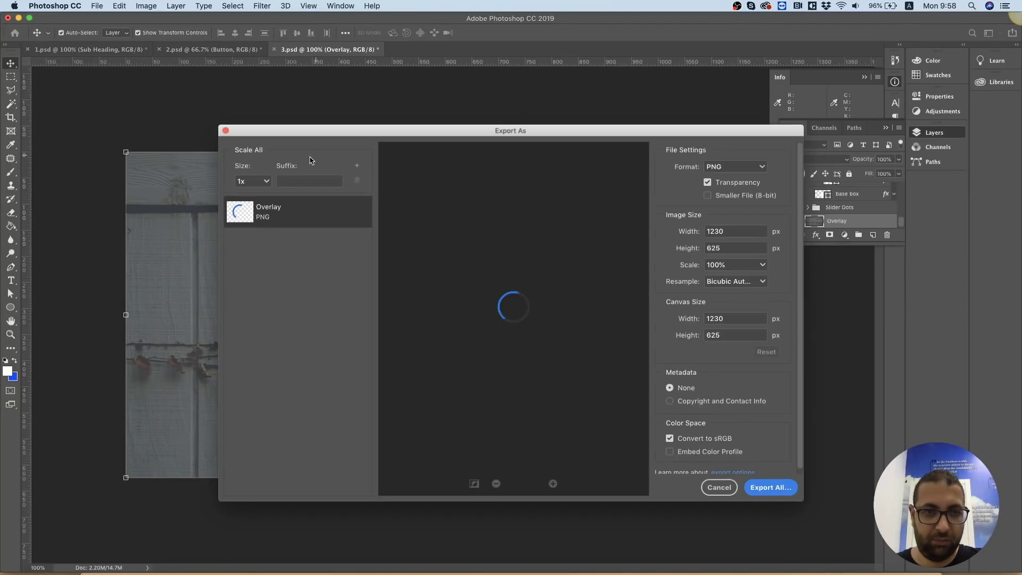
click(745, 172)
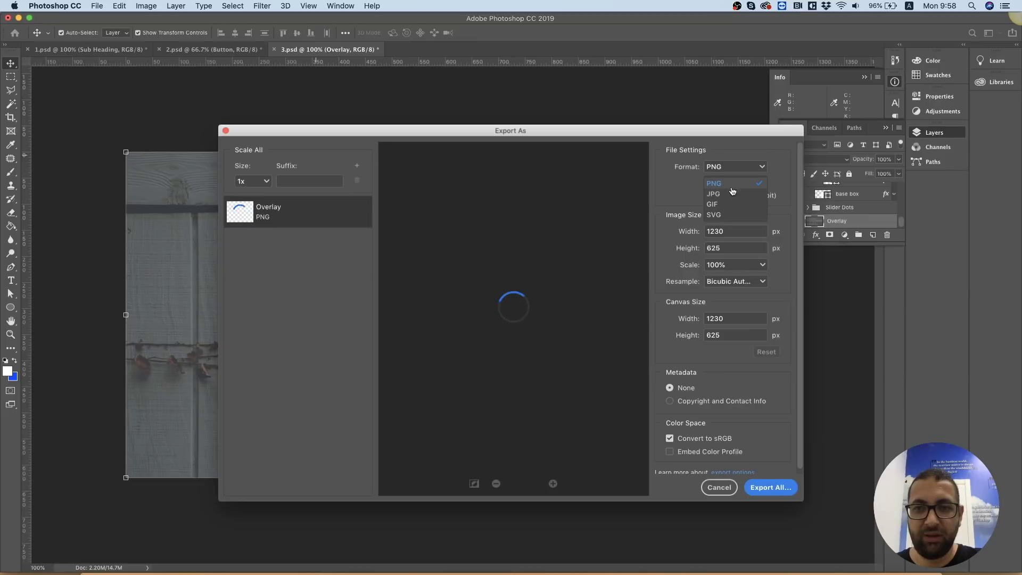
click(743, 180)
click(766, 487)
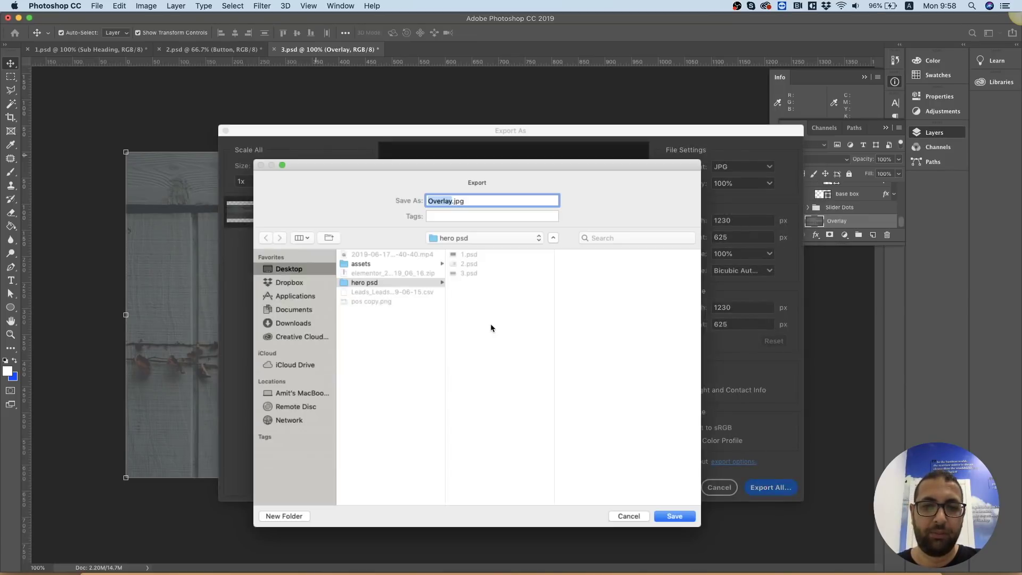
click(362, 264)
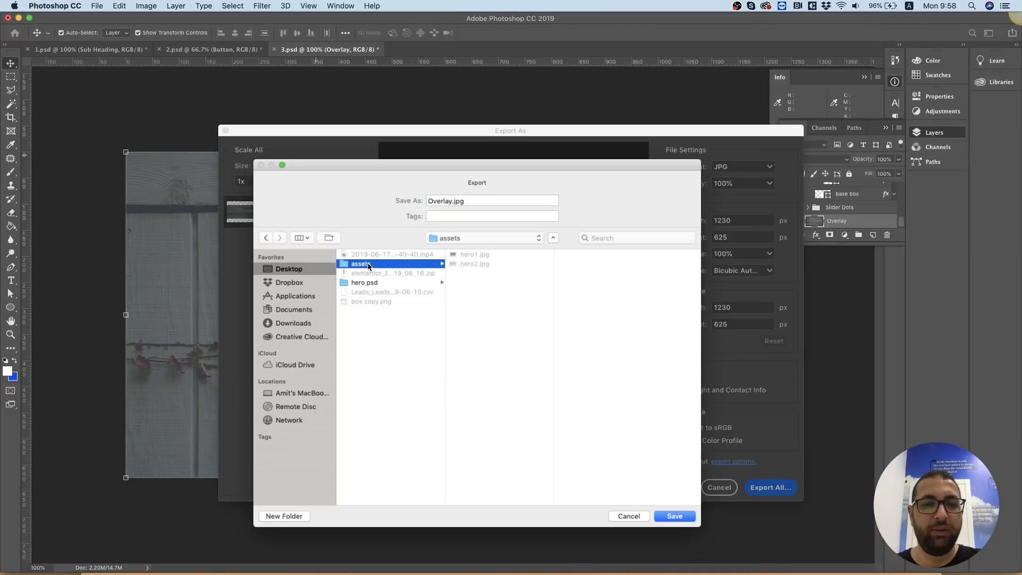
click(472, 264)
click(448, 202)
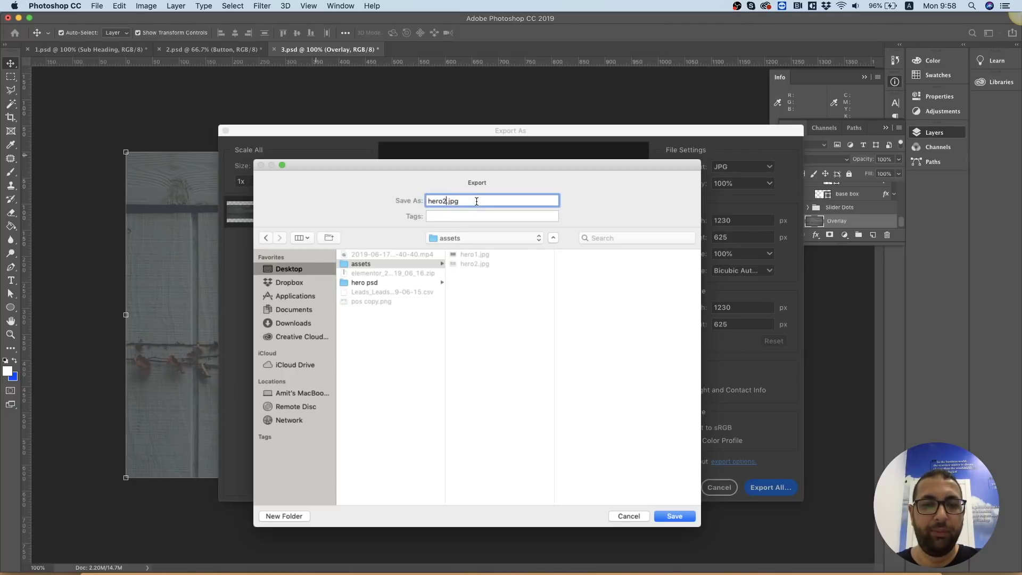
text(3)
key(Return)
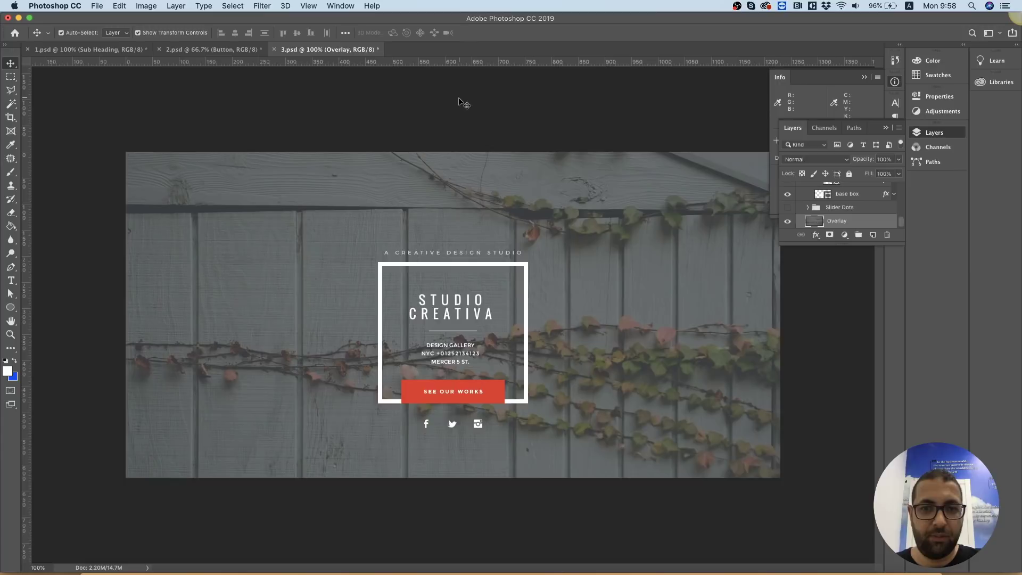
click(464, 104)
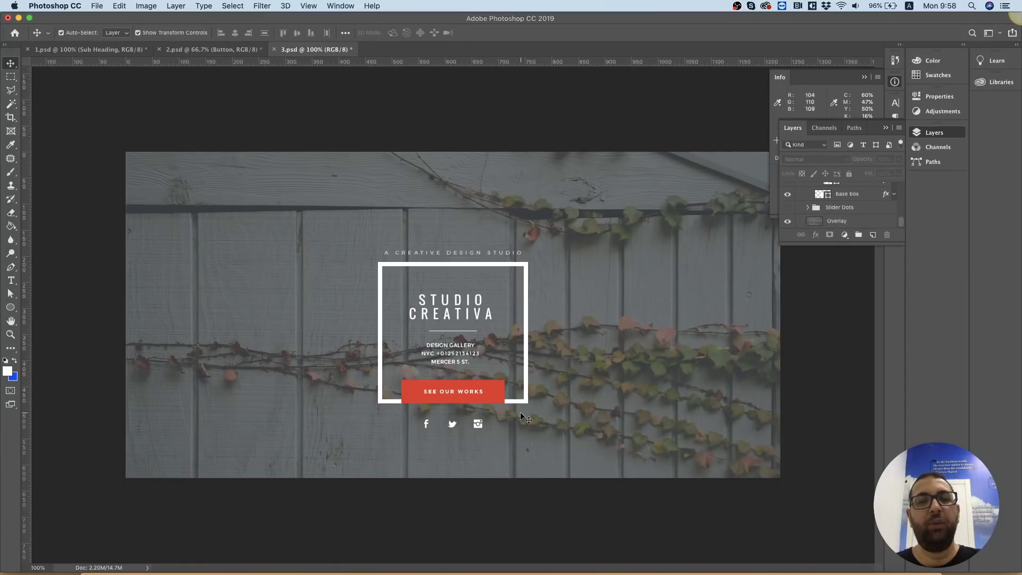
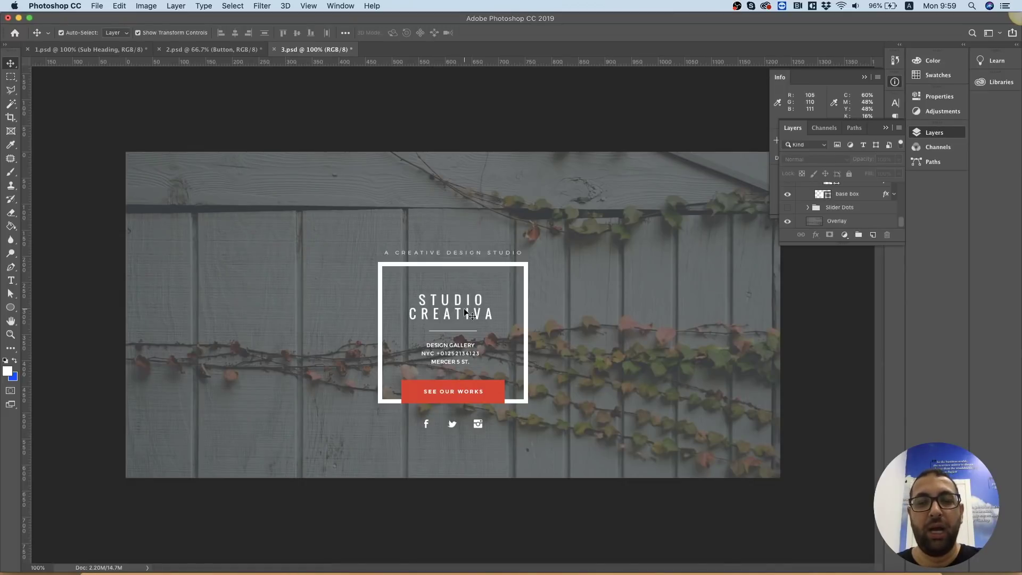
Switch to Elementor in Chrome and add a center-aligned Heading widget in a new section below the second hero
click(367, 571)
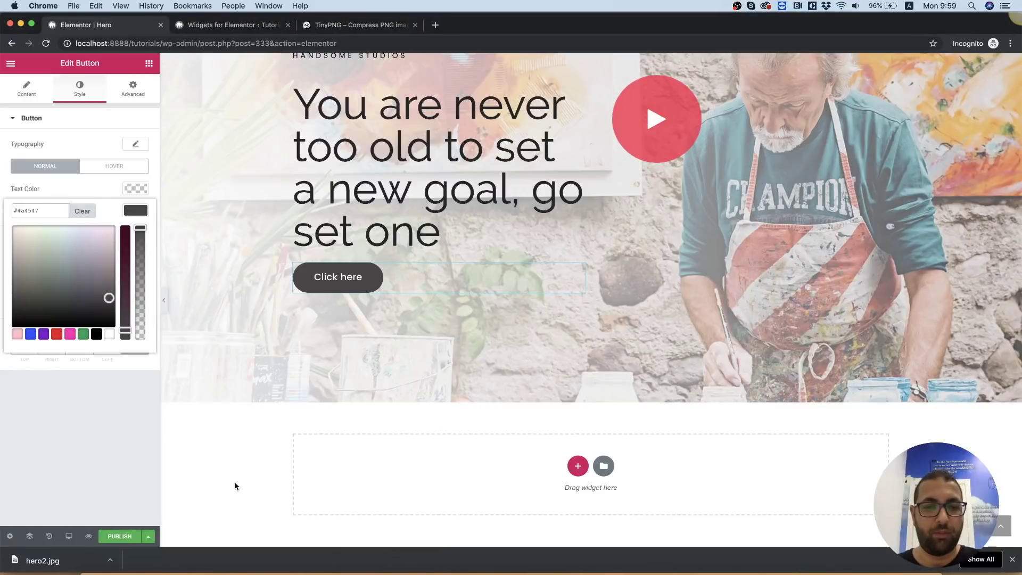
click(135, 95)
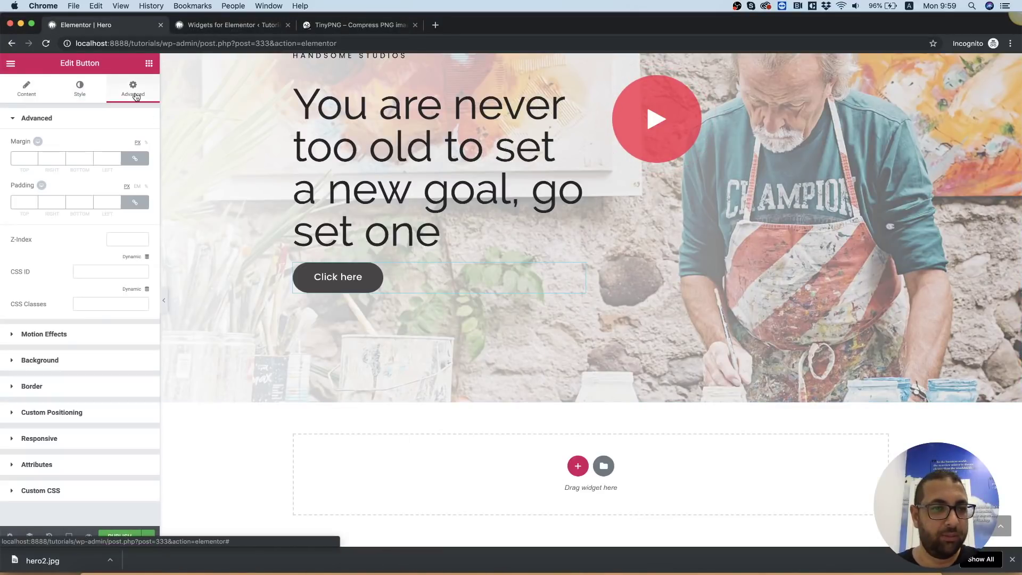
click(149, 63)
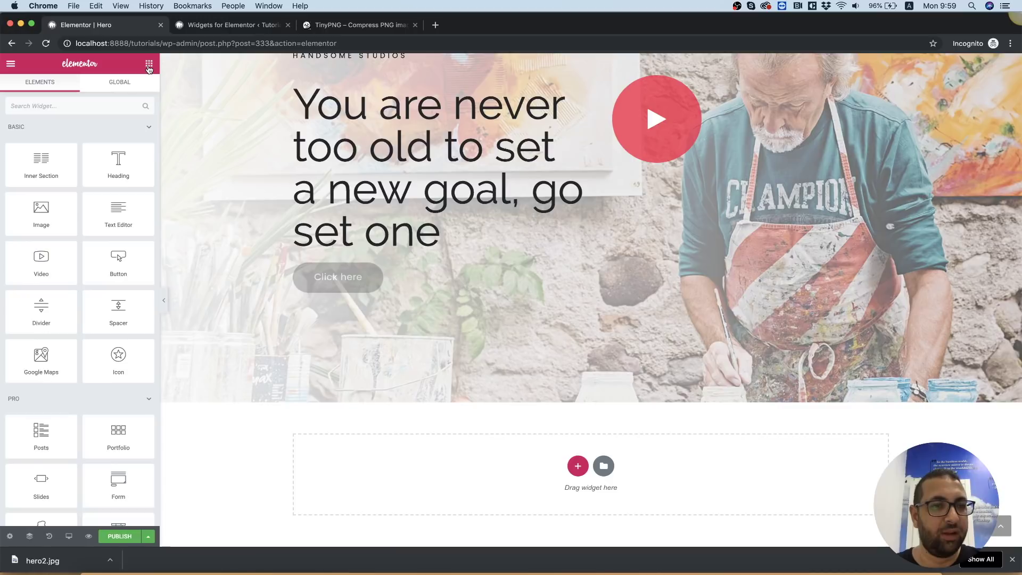
drag(117, 181, 633, 491)
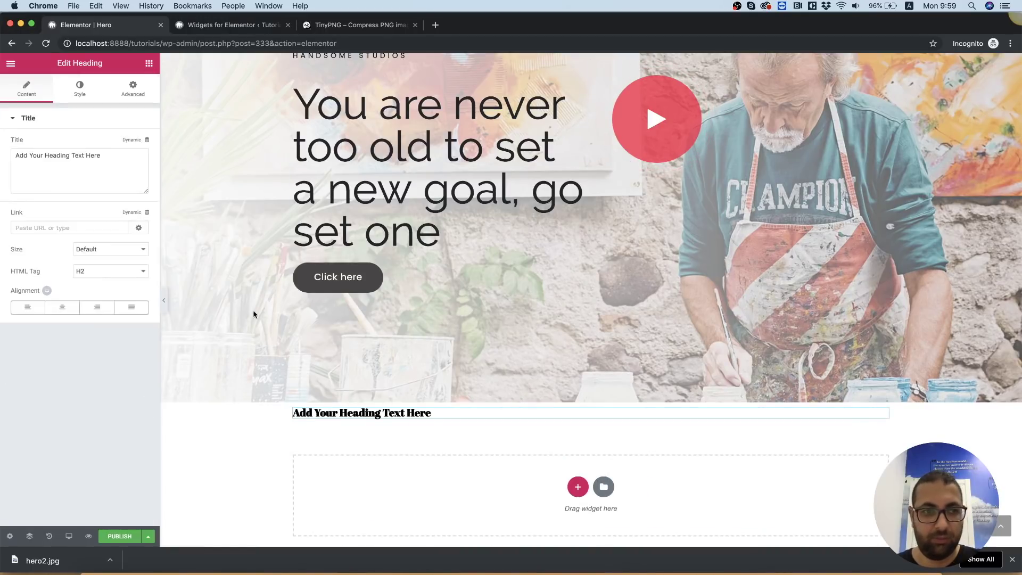
click(62, 308)
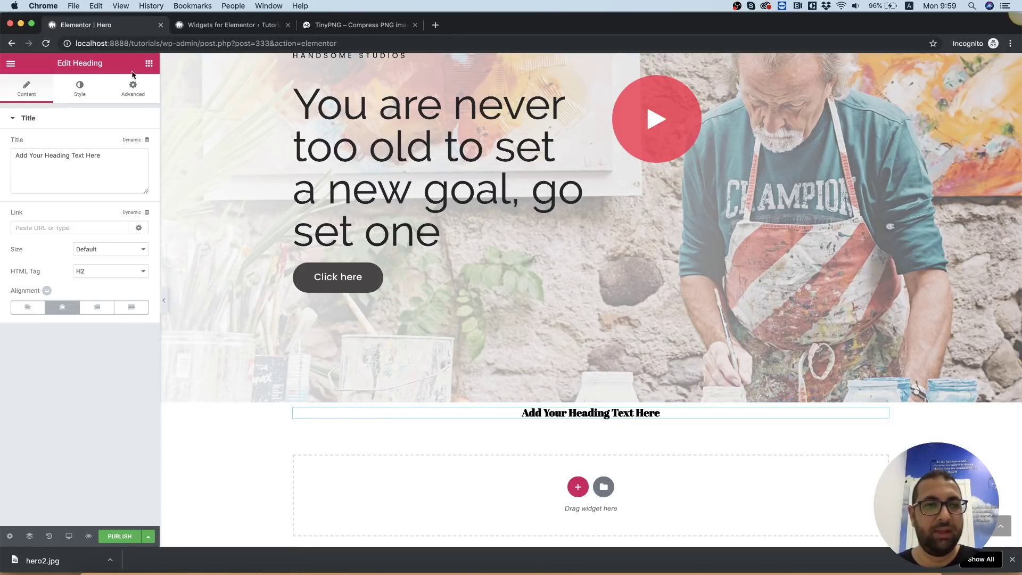
Check the third hero design in Photoshop, and add a Lind Diamond Seperator widget below the new heading in Elementor
click(149, 66)
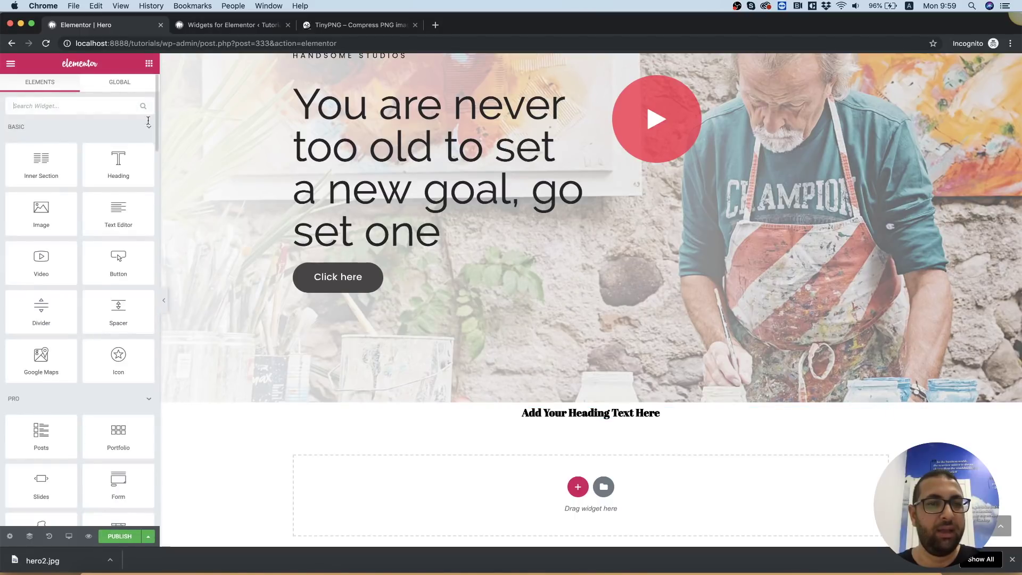
click(655, 570)
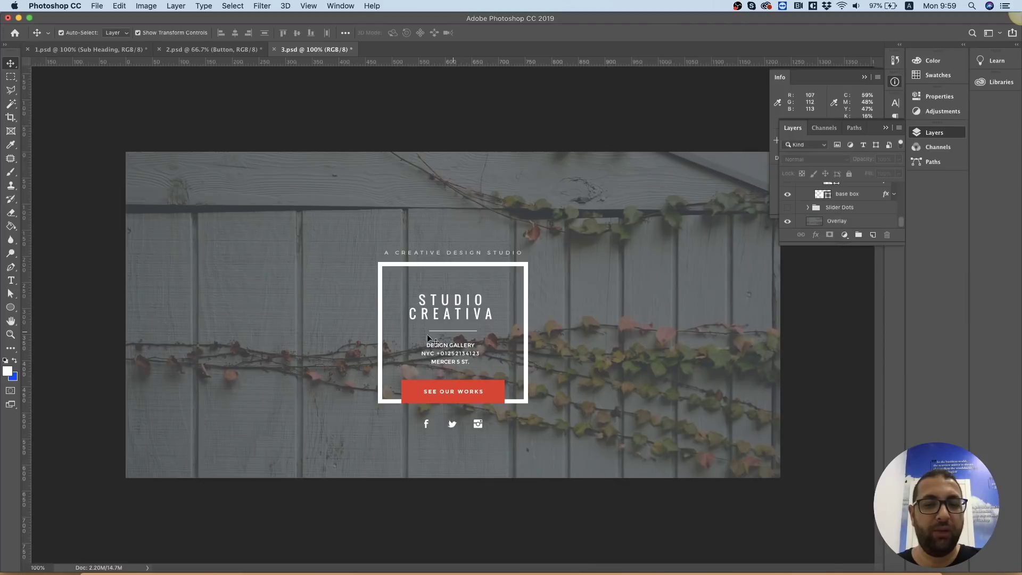
click(368, 570)
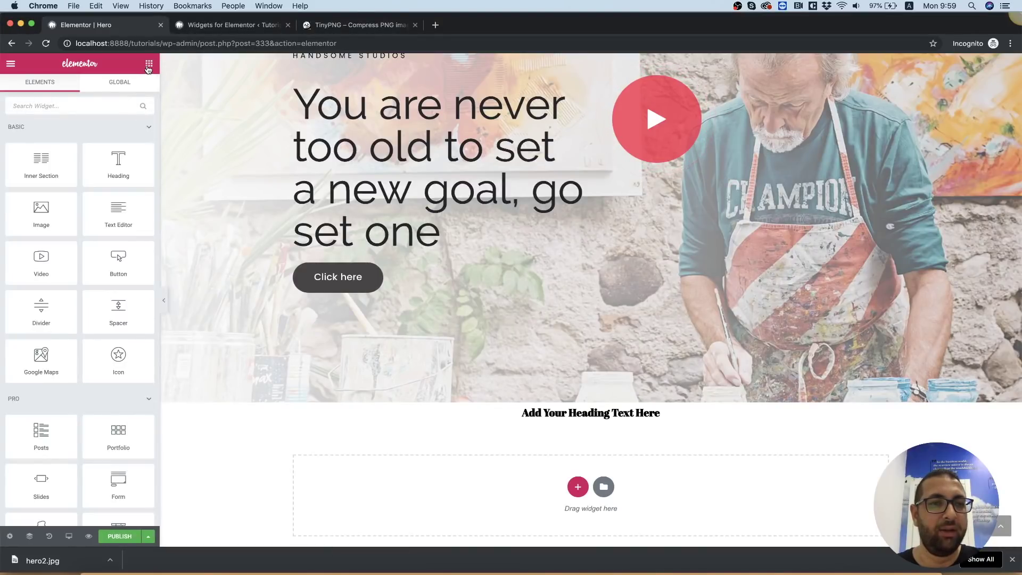
scroll(77, 245, down, 15)
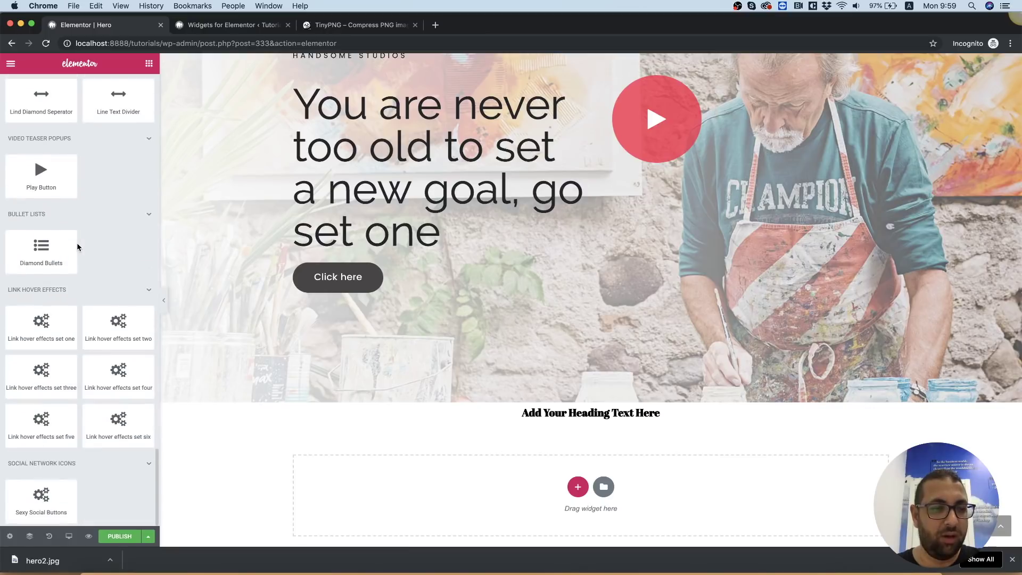
scroll(85, 299, up, 3)
drag(42, 221, 39, 301)
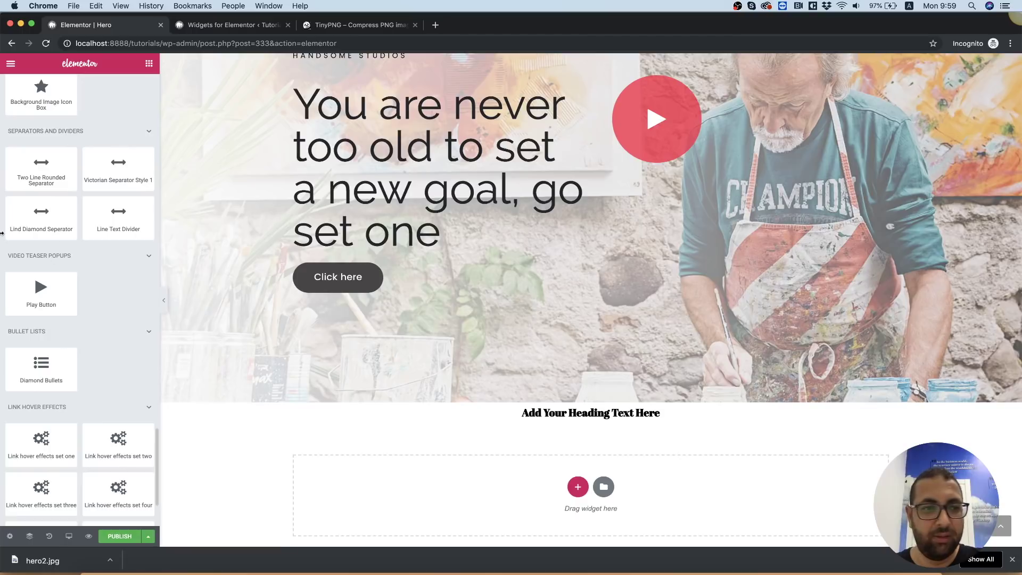
drag(32, 213, 588, 418)
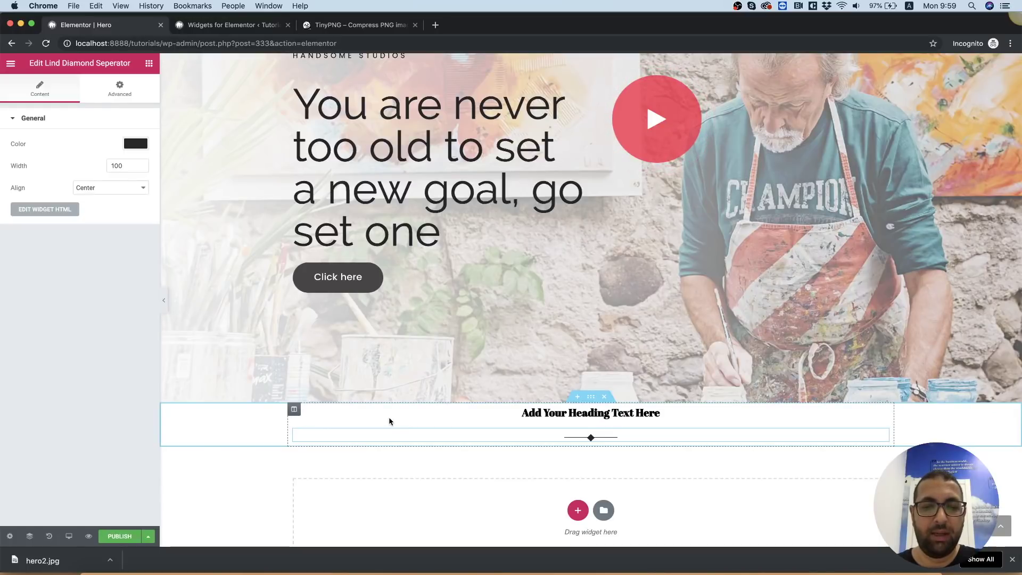
Give the new section a Classic background with hero3.jpg uploaded from the assets folder
right_click(269, 426)
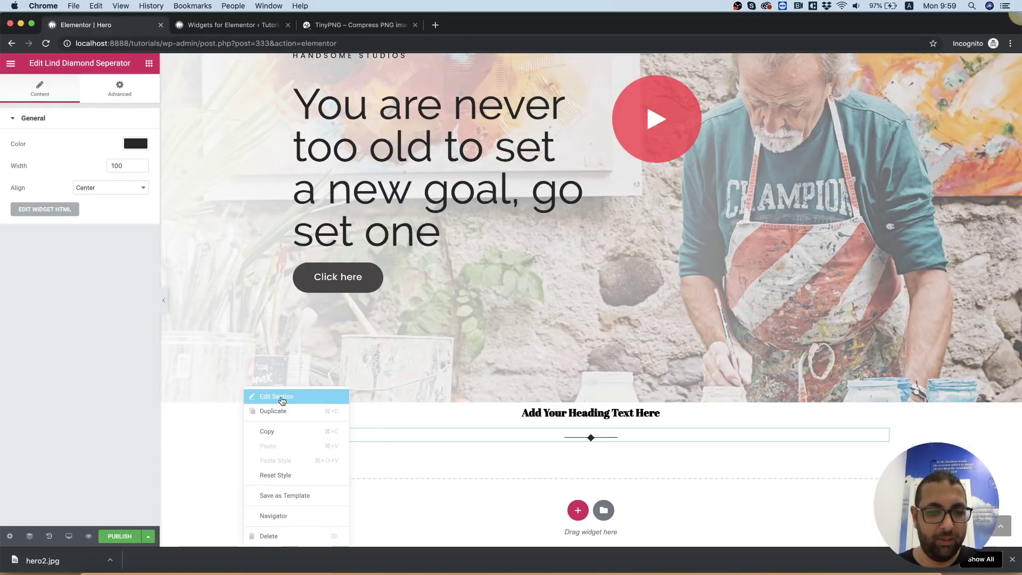
click(282, 399)
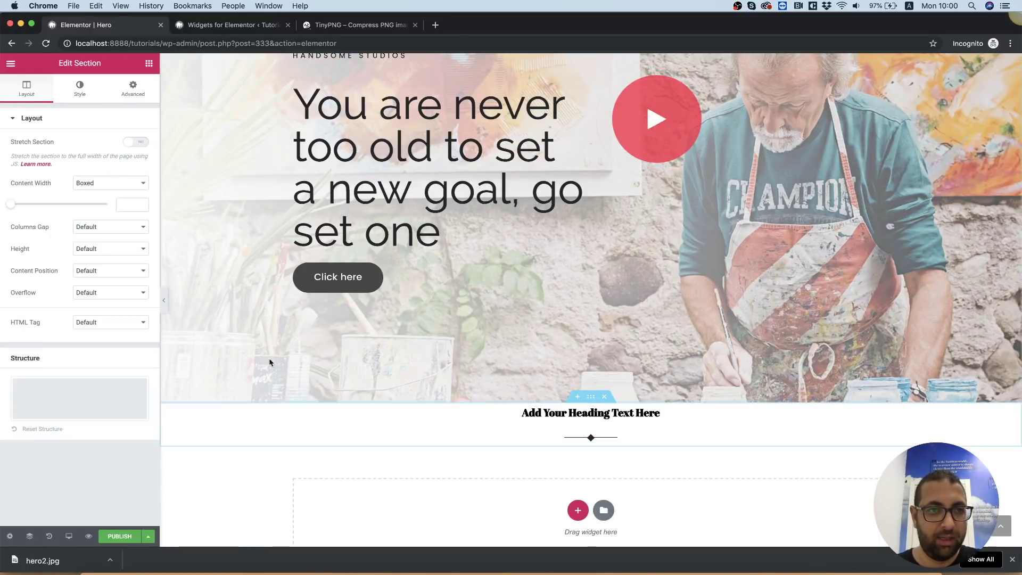
click(129, 91)
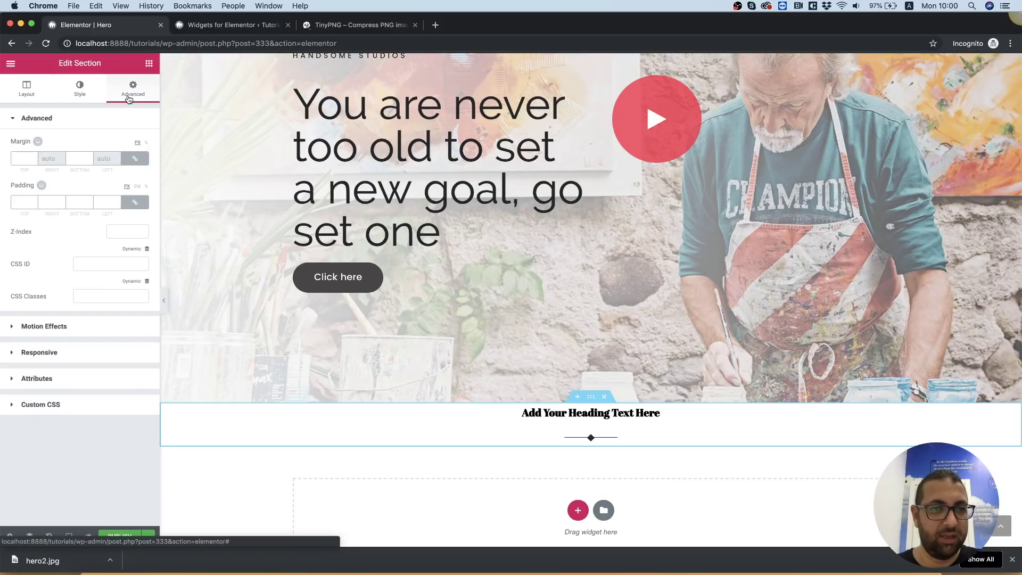
click(79, 91)
click(85, 166)
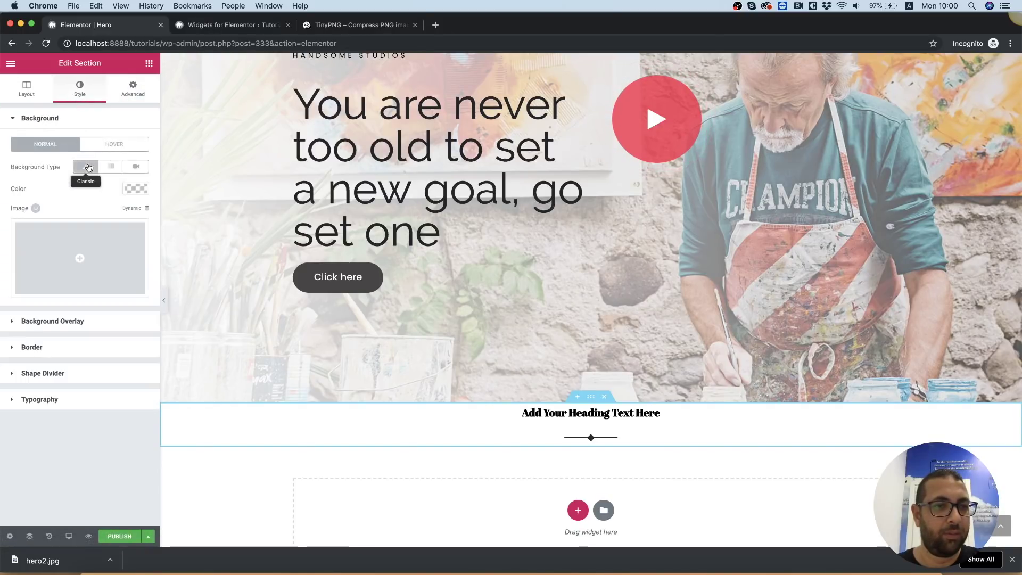
click(99, 234)
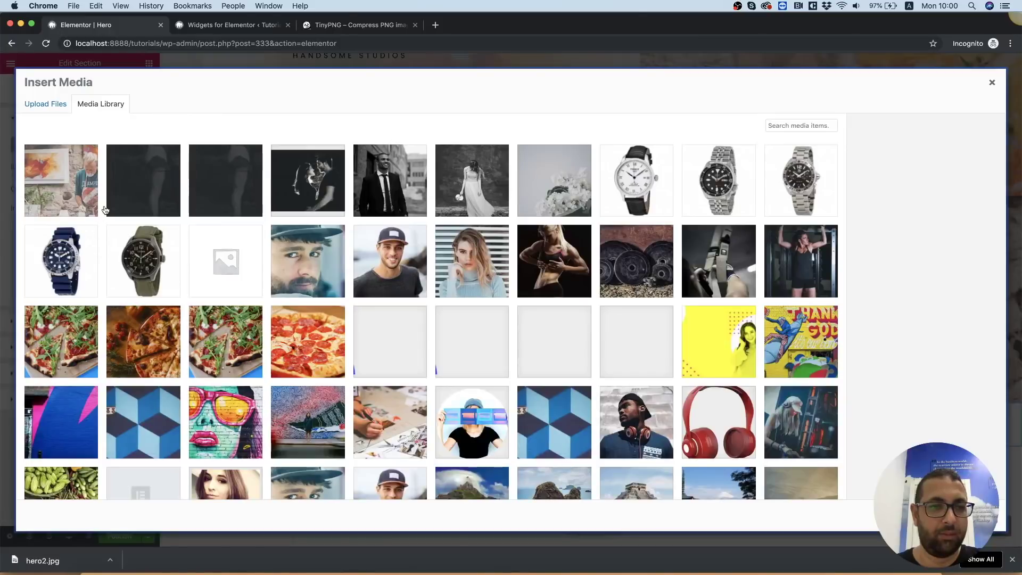
click(51, 104)
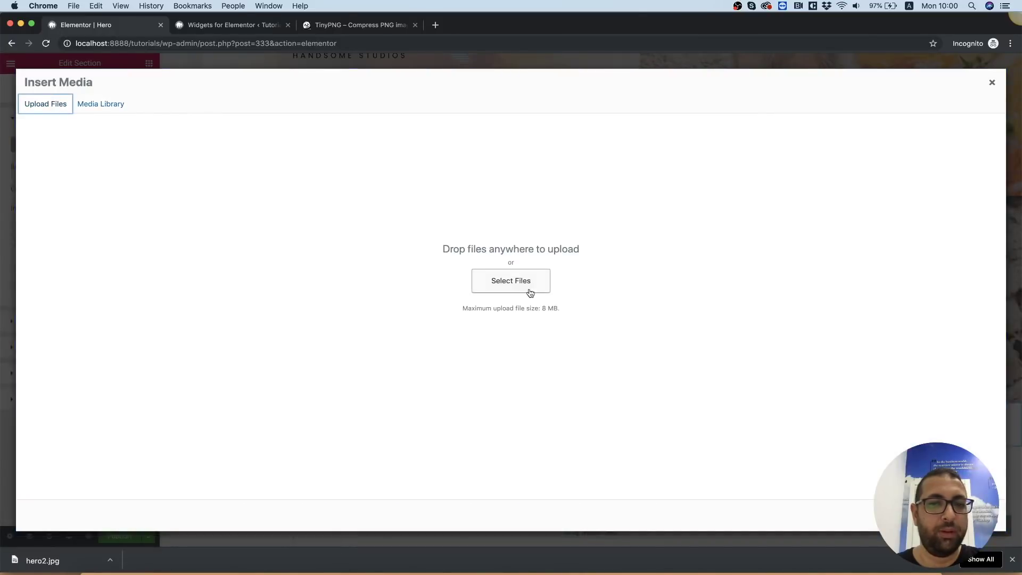
click(525, 289)
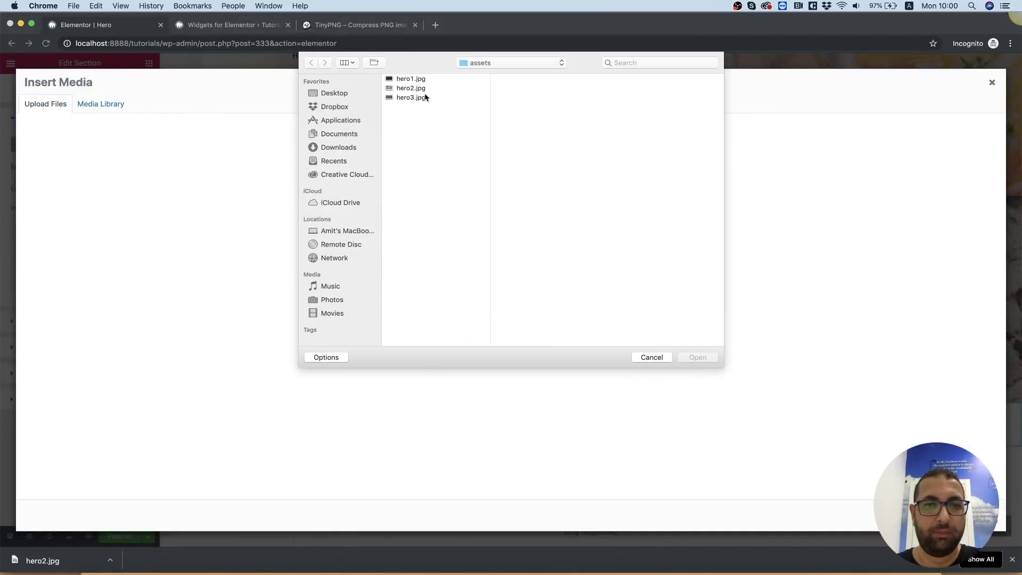
click(422, 97)
double_click(421, 97)
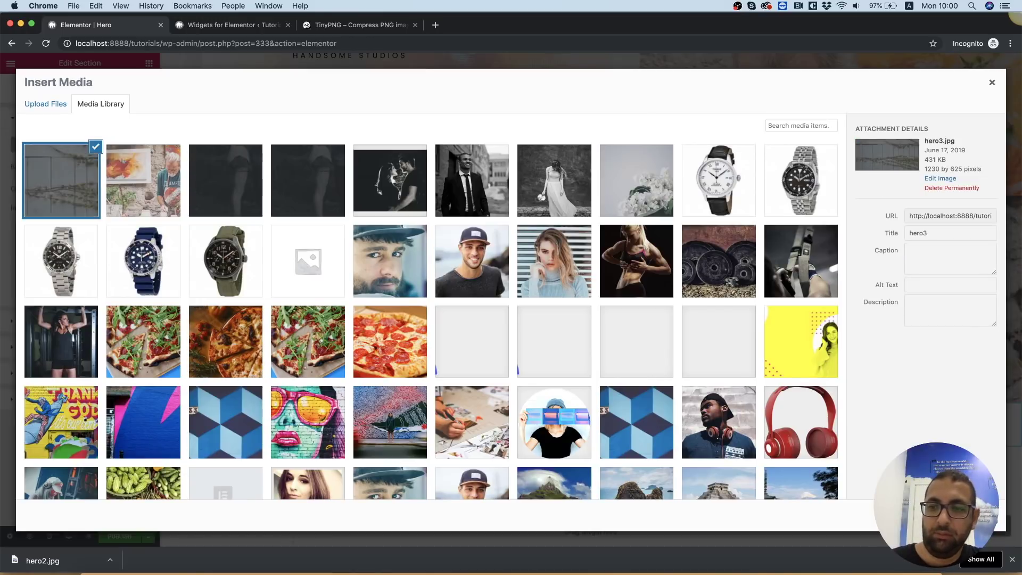
click(974, 516)
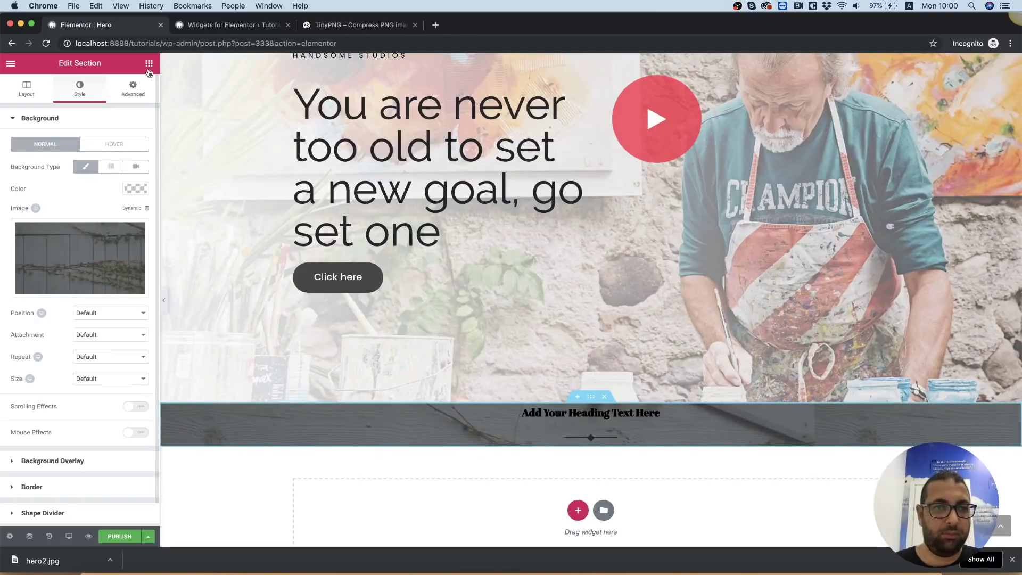
Unlink the section's padding values and set the top and bottom padding to 200 px
click(133, 88)
click(135, 203)
click(16, 204)
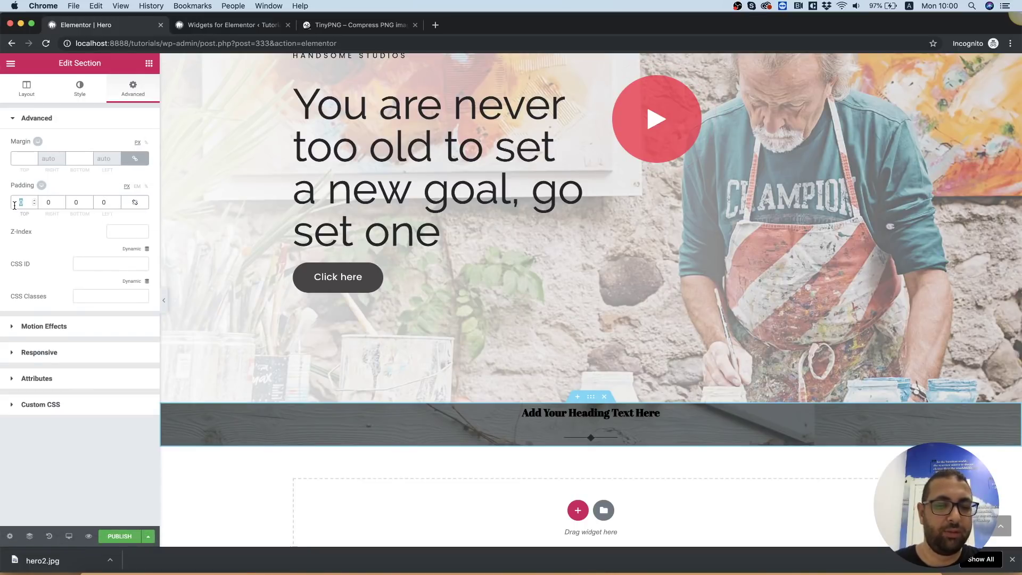
text(200)
click(76, 202)
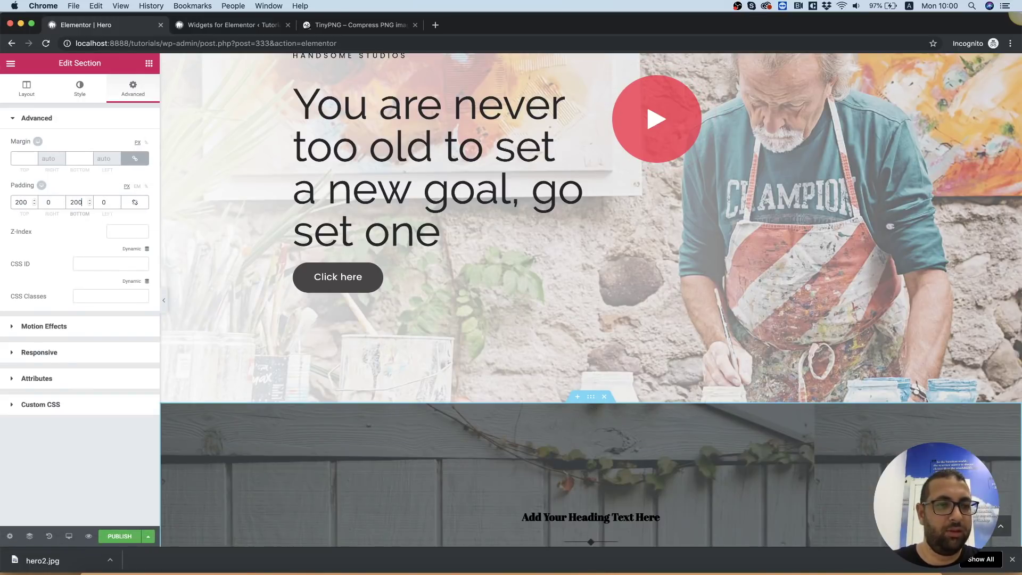
scroll(834, 415, down, 5)
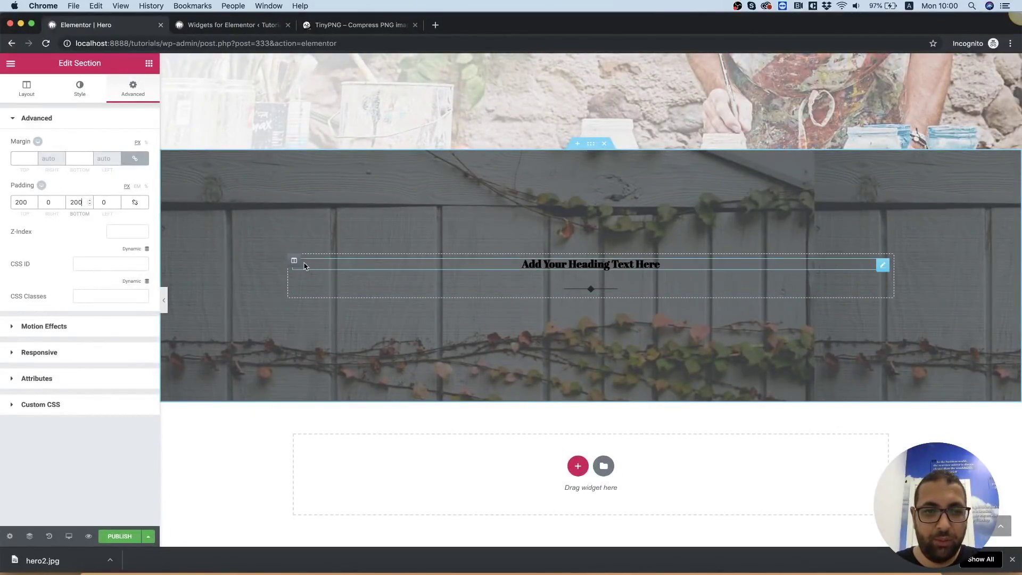
Give the column around the heading and separator a solid white (#ffffff) border with a linked width of 10 on all sides
click(298, 265)
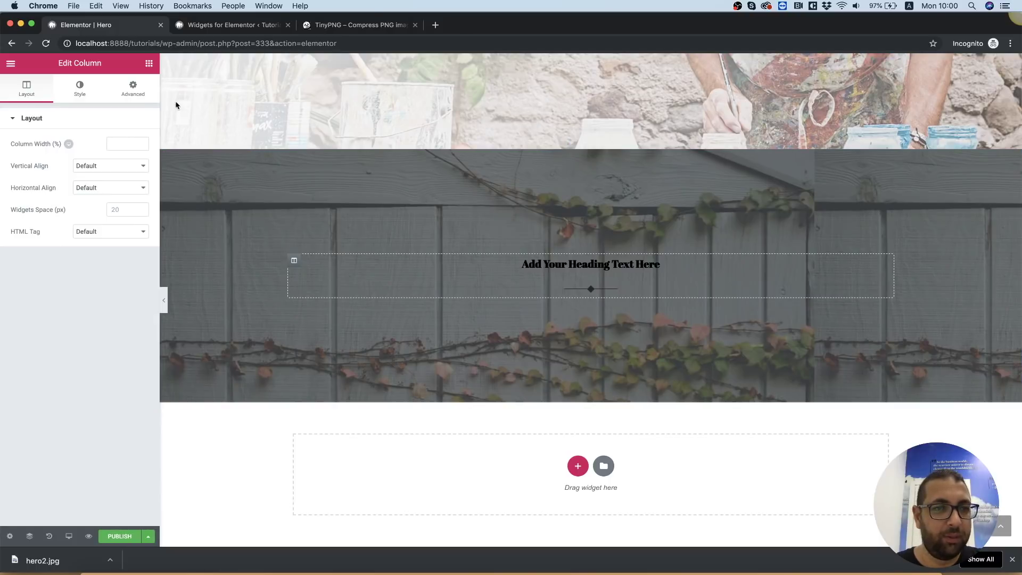
click(80, 96)
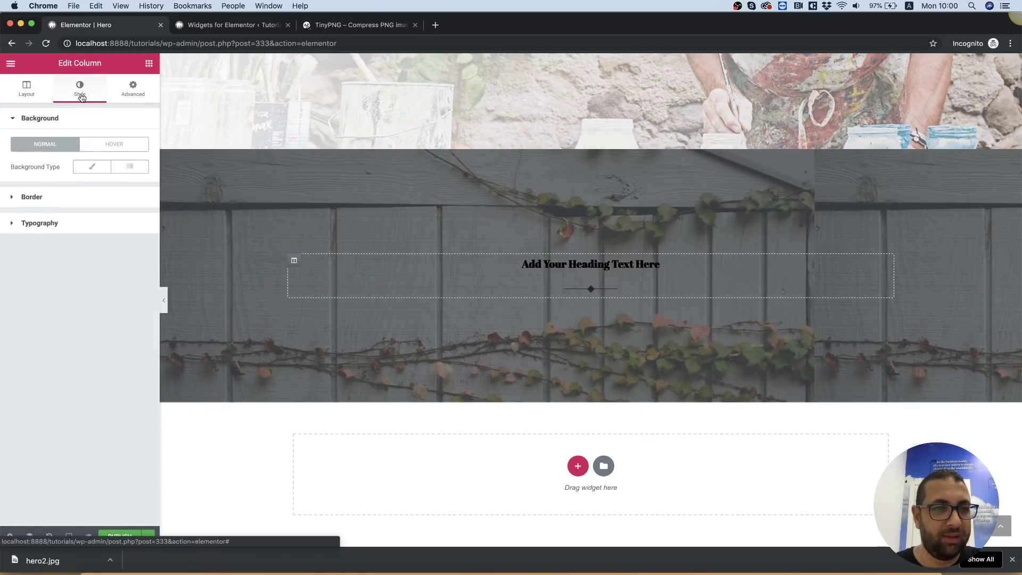
click(38, 199)
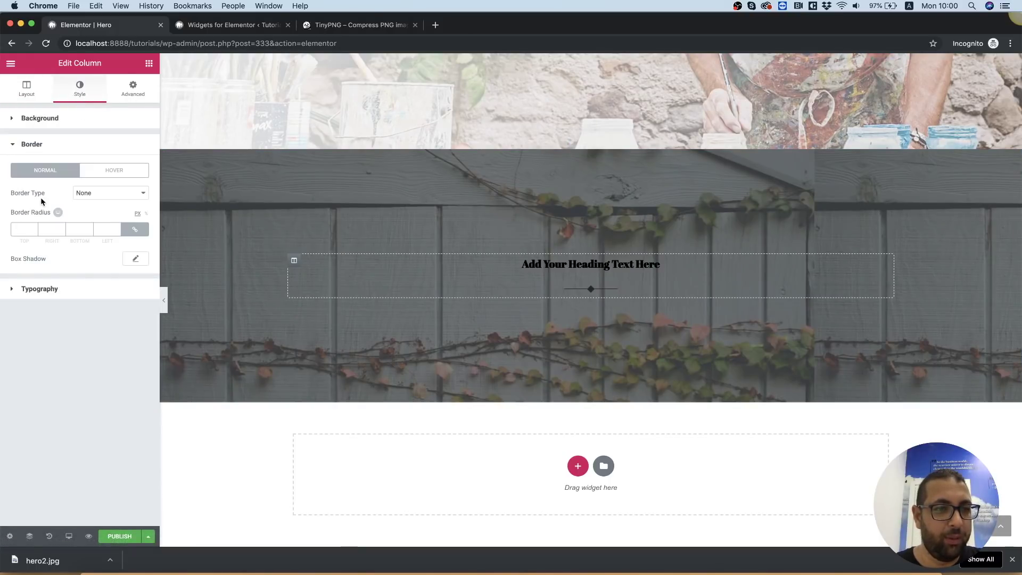
click(104, 197)
click(102, 203)
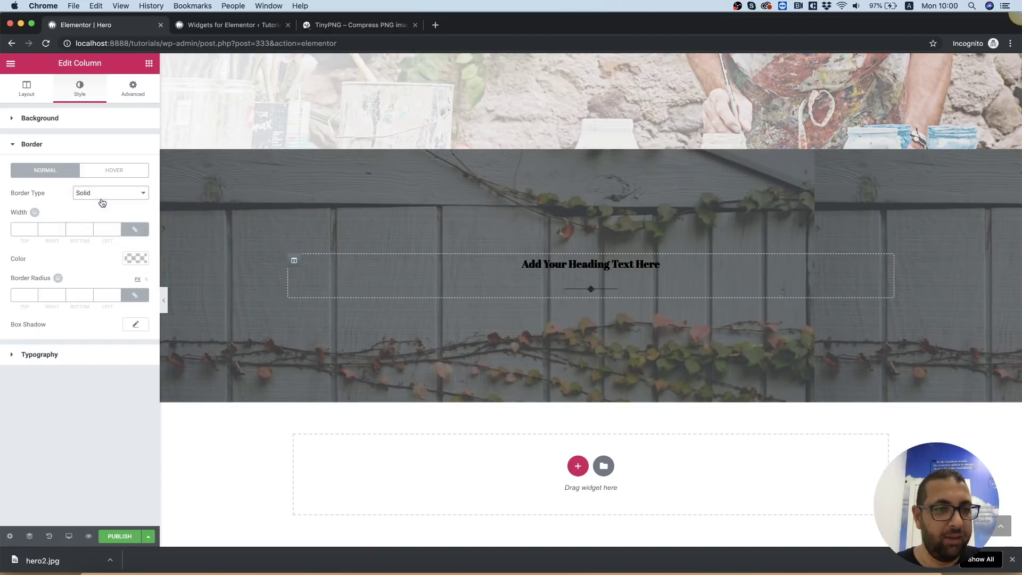
click(135, 229)
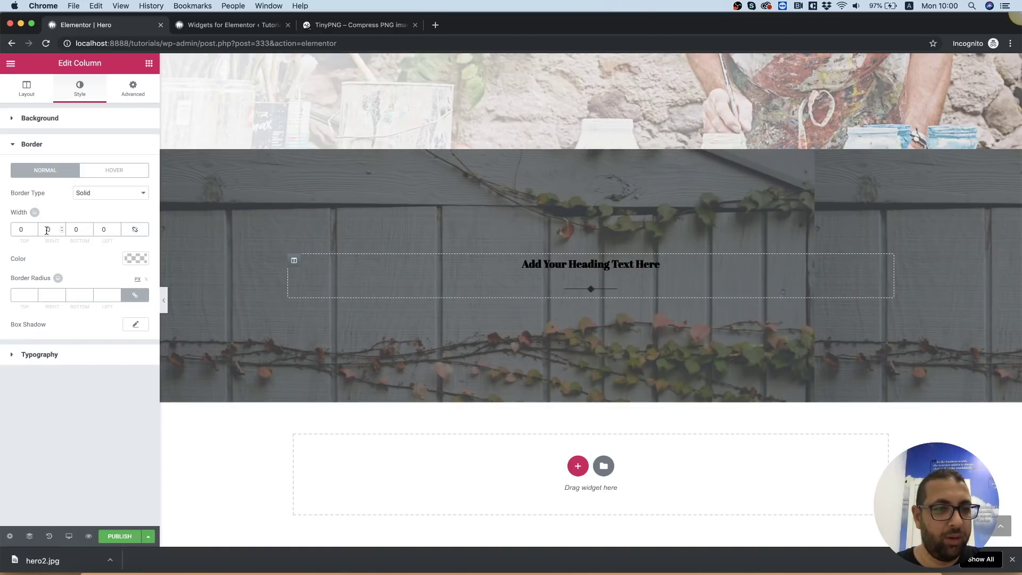
text(10)
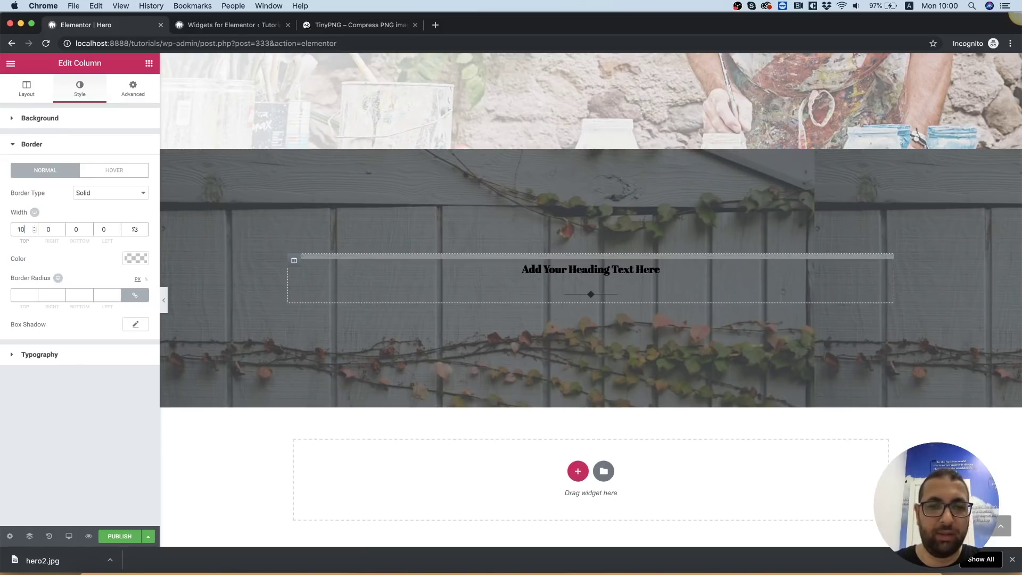
click(138, 231)
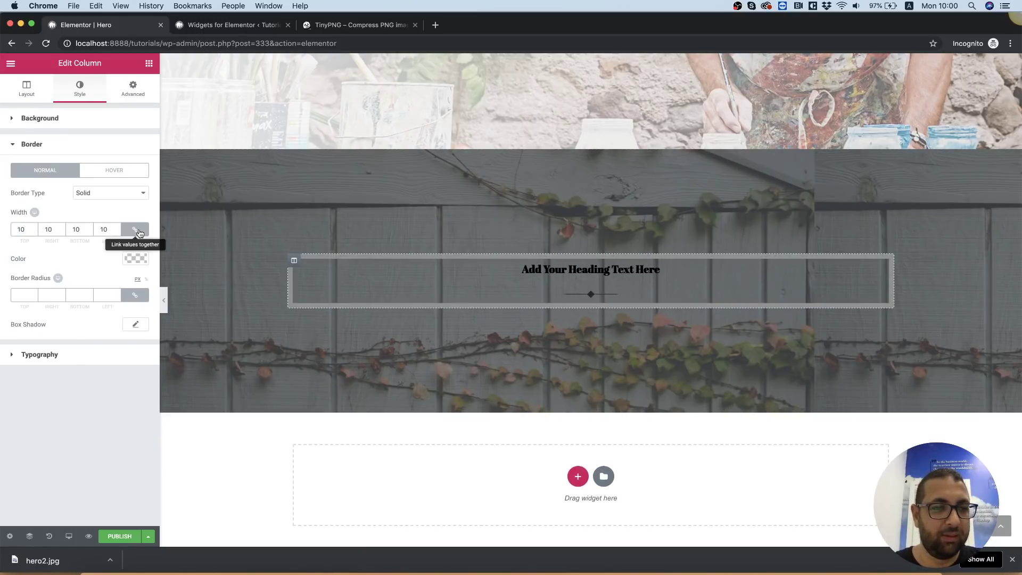
click(144, 259)
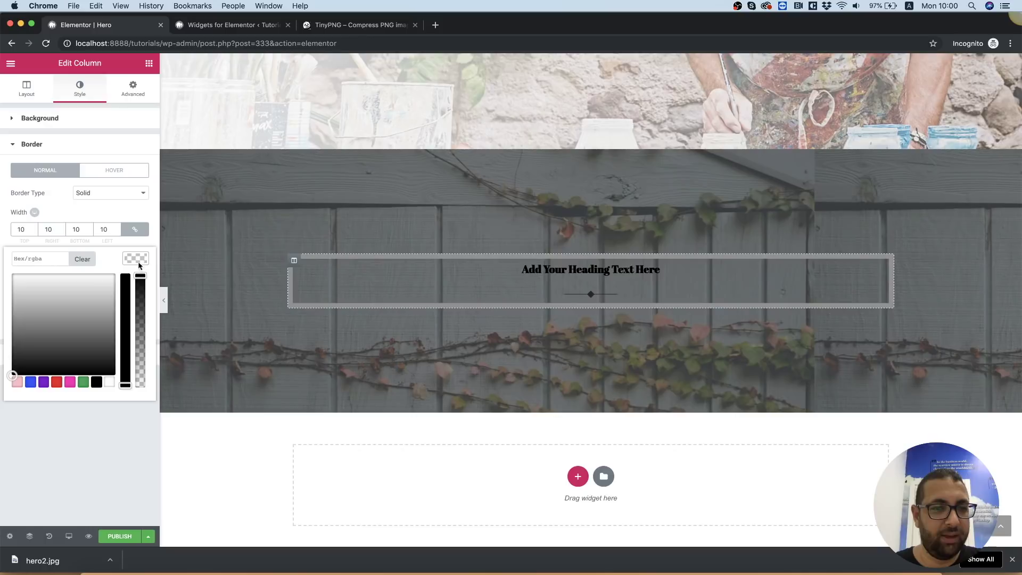
drag(107, 298, 129, 266)
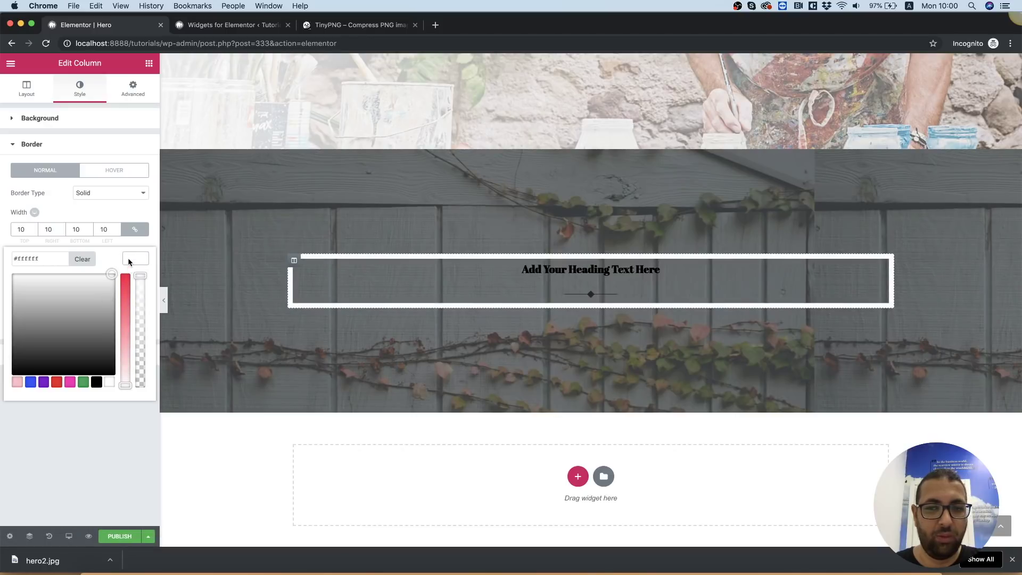
click(99, 447)
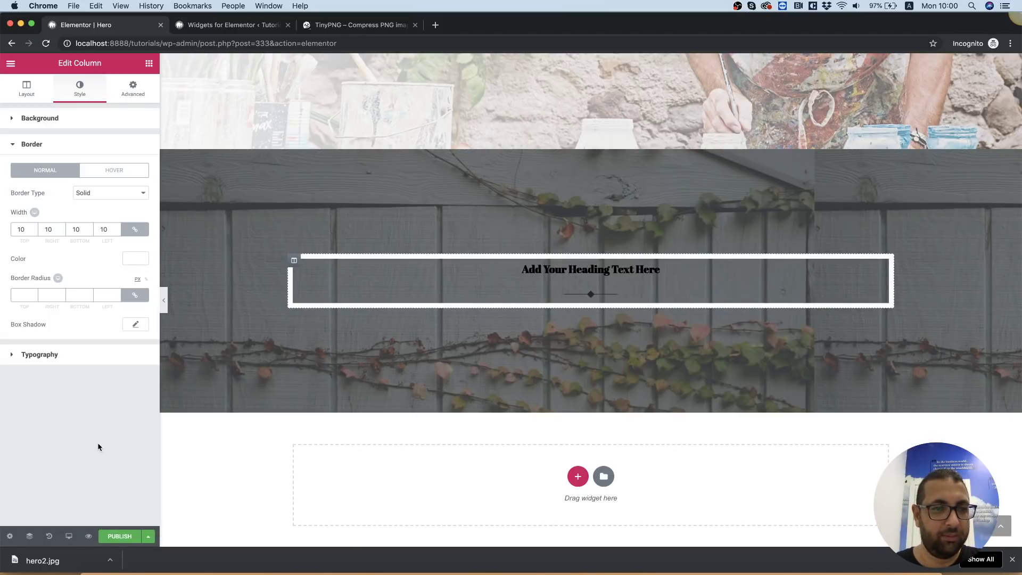
Set the bordered column's padding to 50 px on all four sides with linked values
click(141, 93)
click(135, 202)
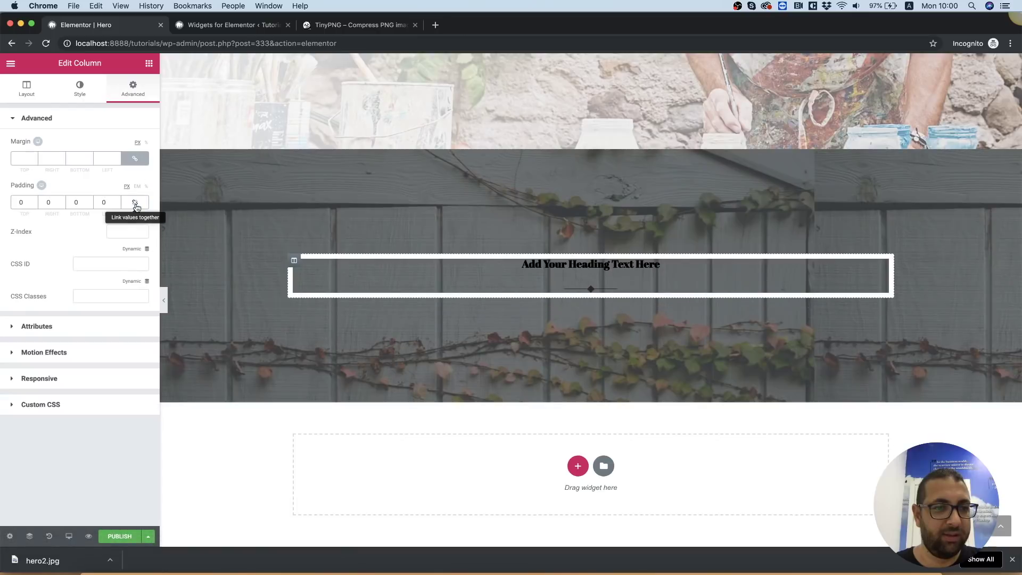
click(135, 202)
text(50)
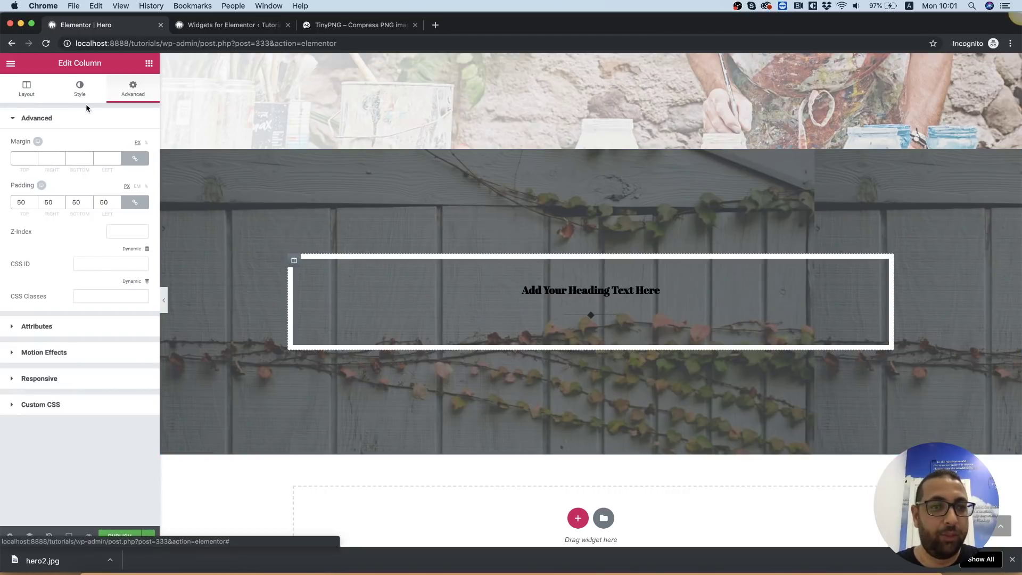
Narrow the third hero section's boxed content width to 500
right_click(198, 189)
click(230, 198)
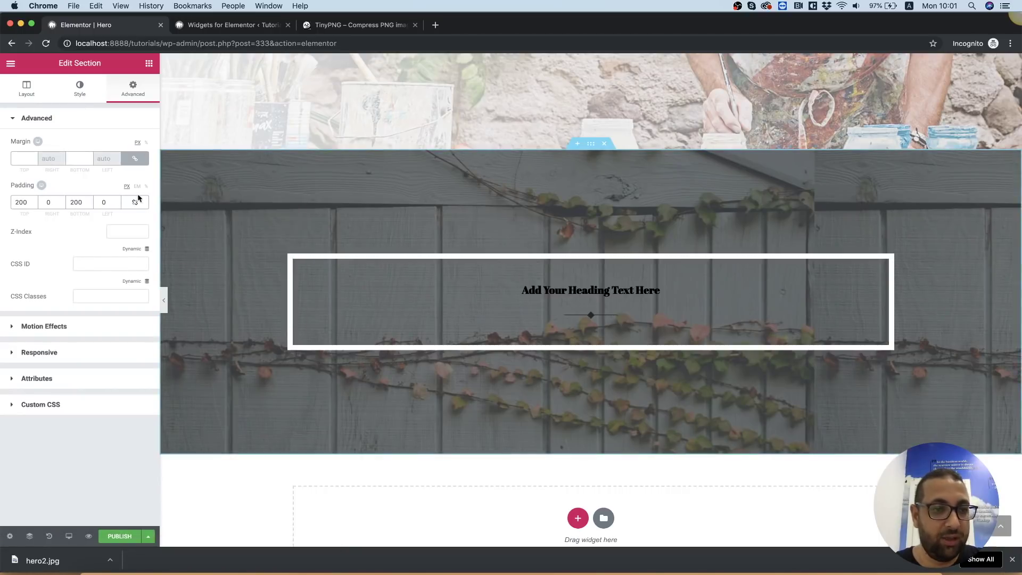
click(25, 92)
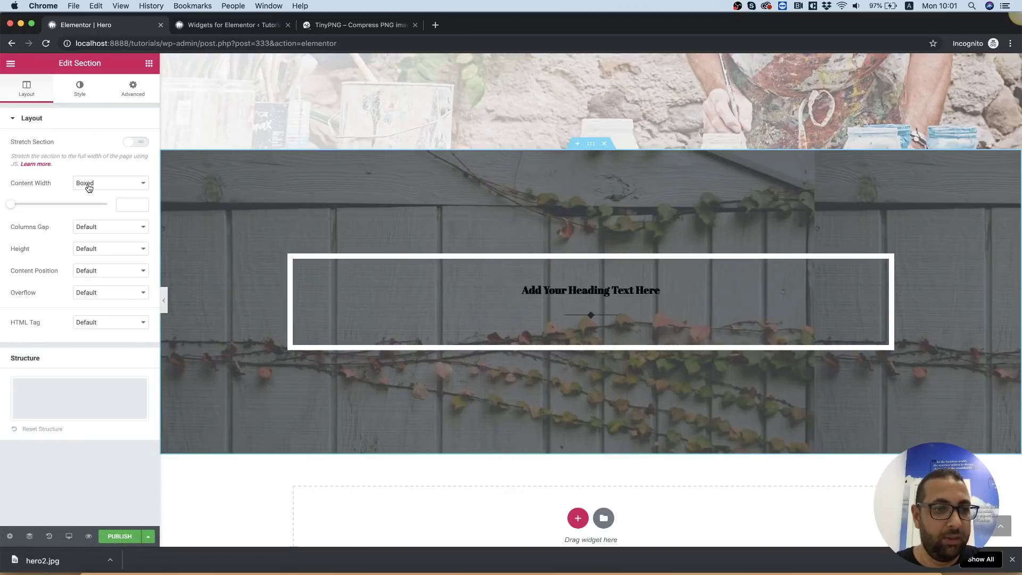
drag(22, 207, 33, 208)
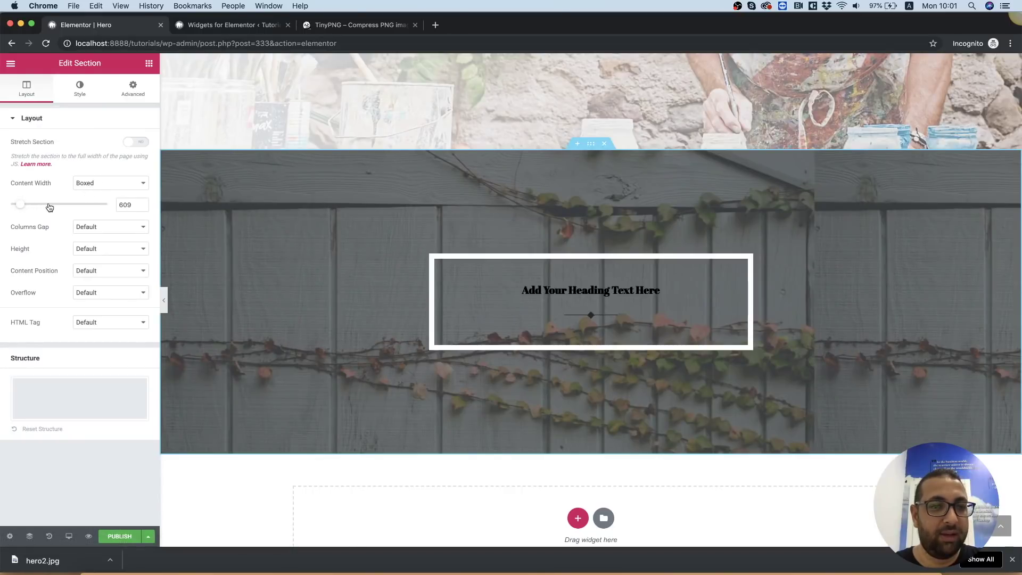
drag(22, 209, 21, 208)
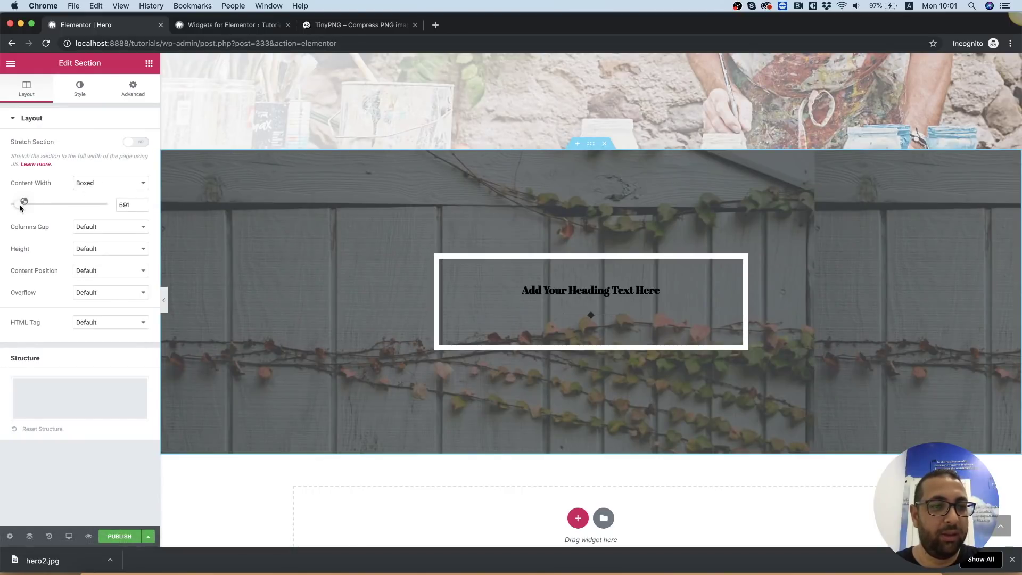
double_click(131, 207)
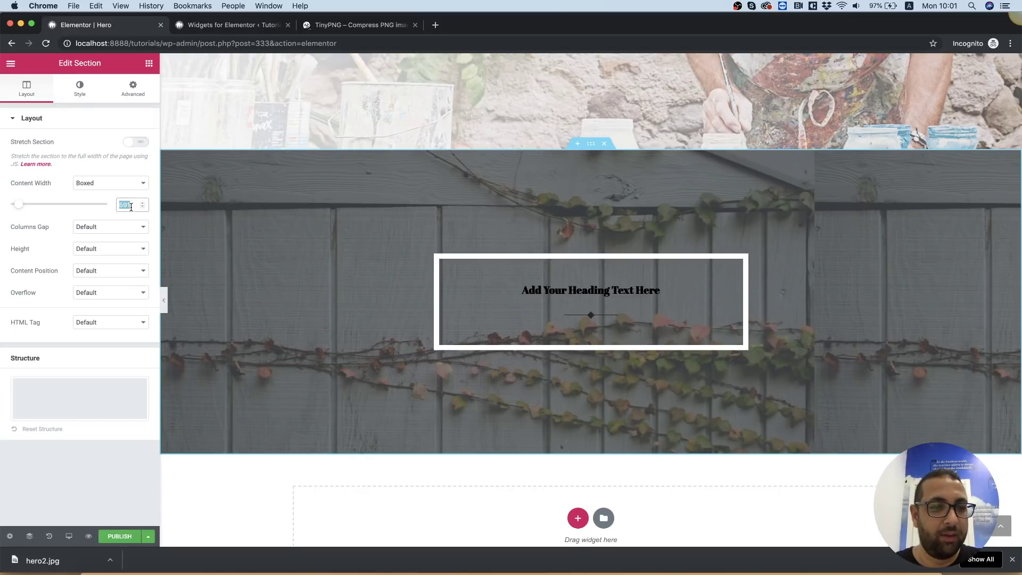
text(500)
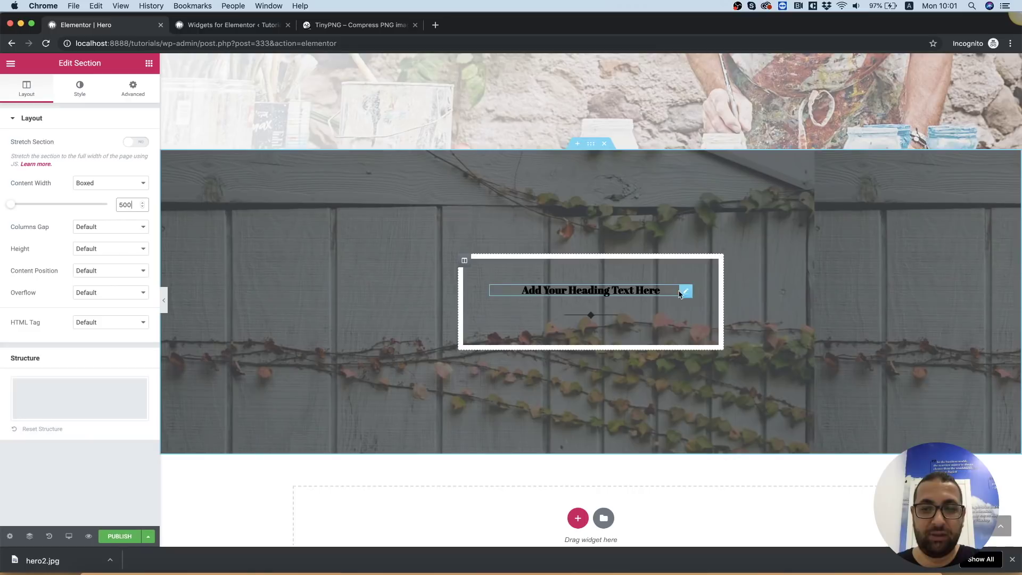
Set the text color of the heading inside the bordered column to white (#ffffff)
click(684, 293)
click(94, 96)
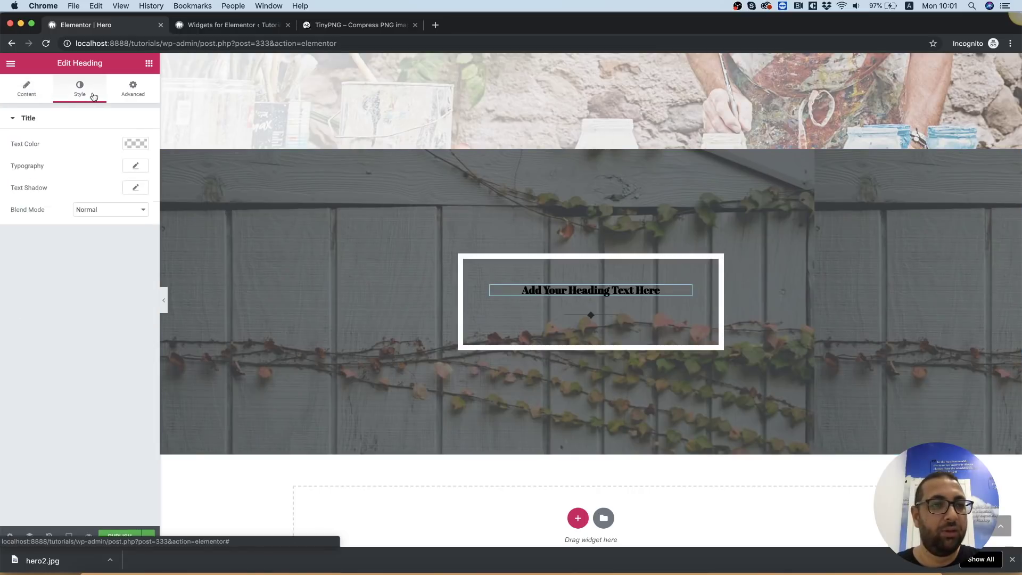
click(131, 147)
click(125, 158)
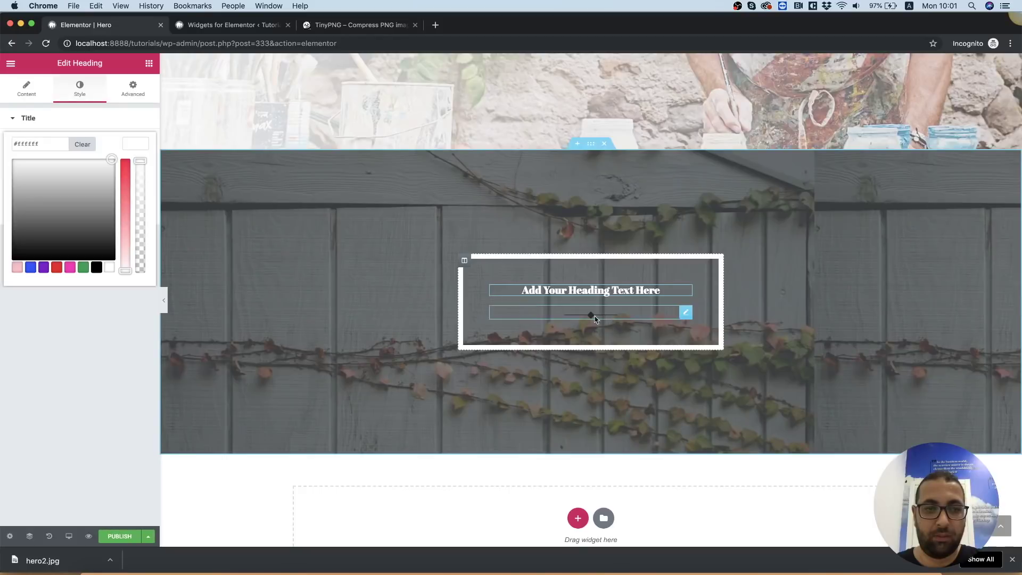
click(131, 96)
click(83, 94)
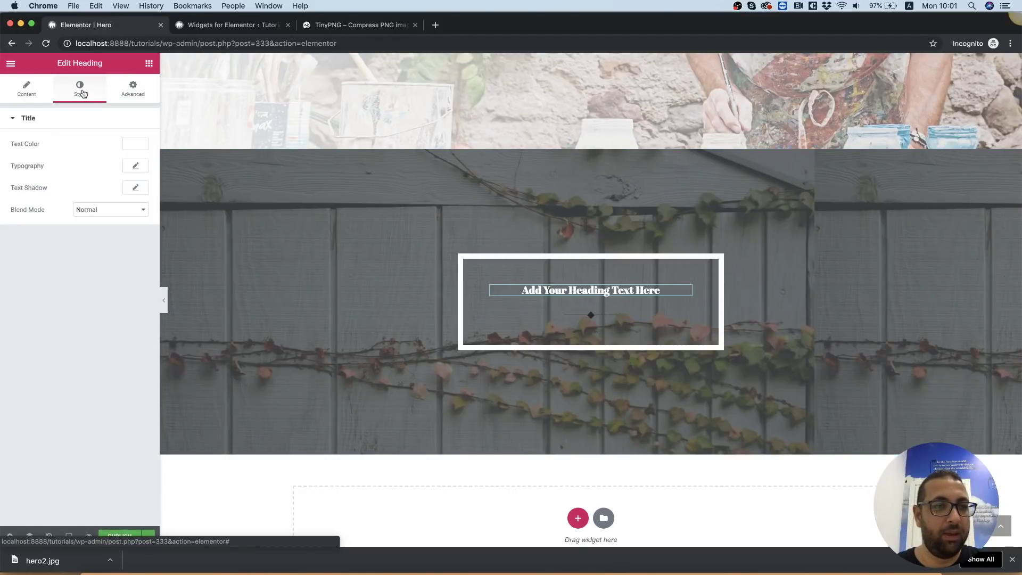
Set the heading's typography to the Poppins font family at a size of 53 px
click(136, 166)
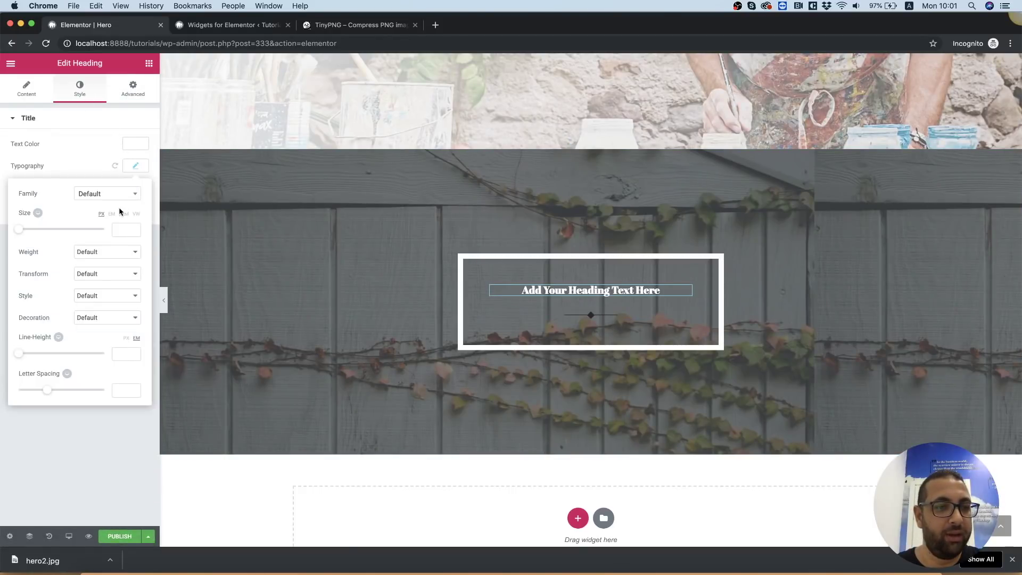
click(102, 196)
text(pop)
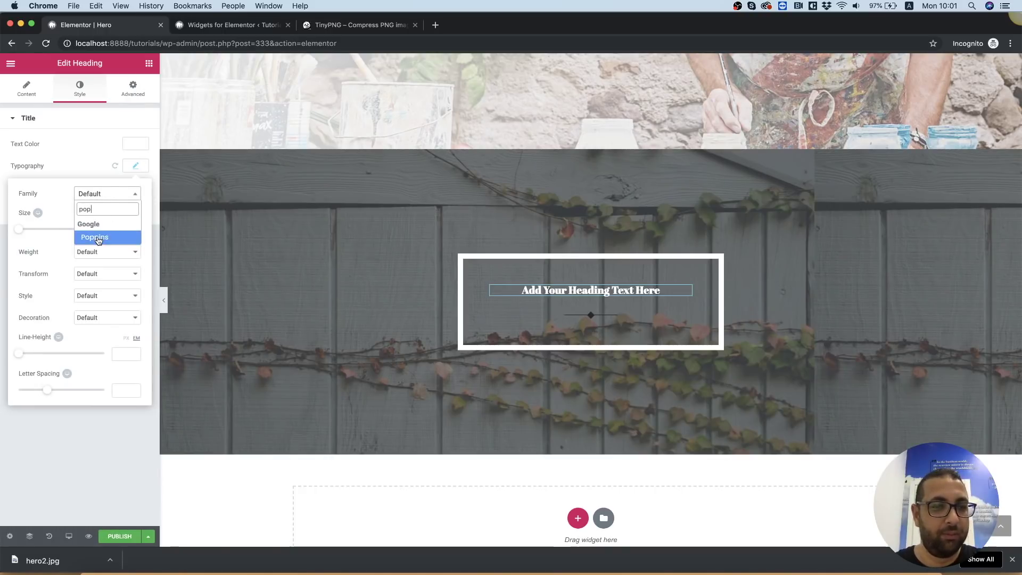
click(98, 239)
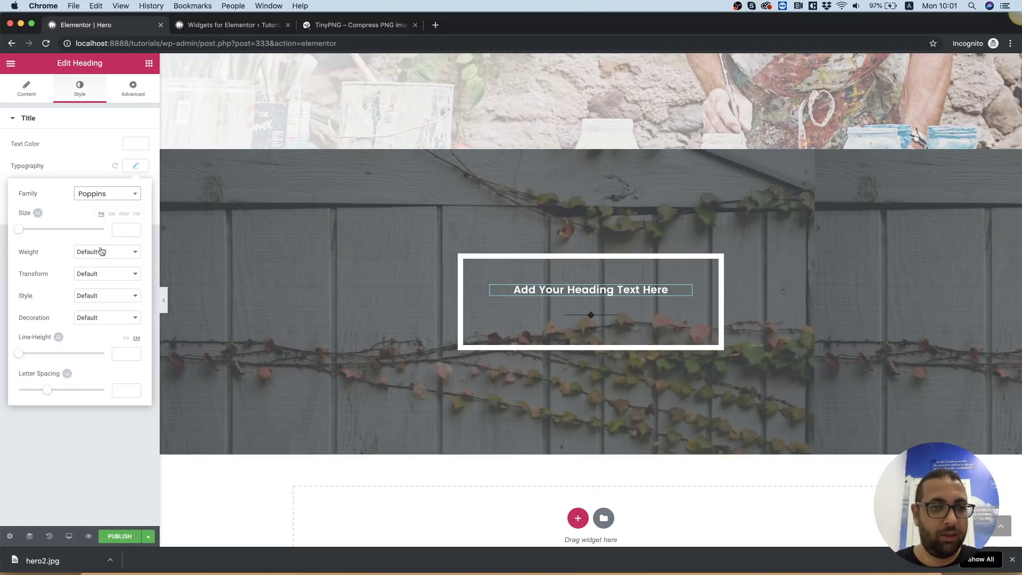
drag(23, 233, 45, 232)
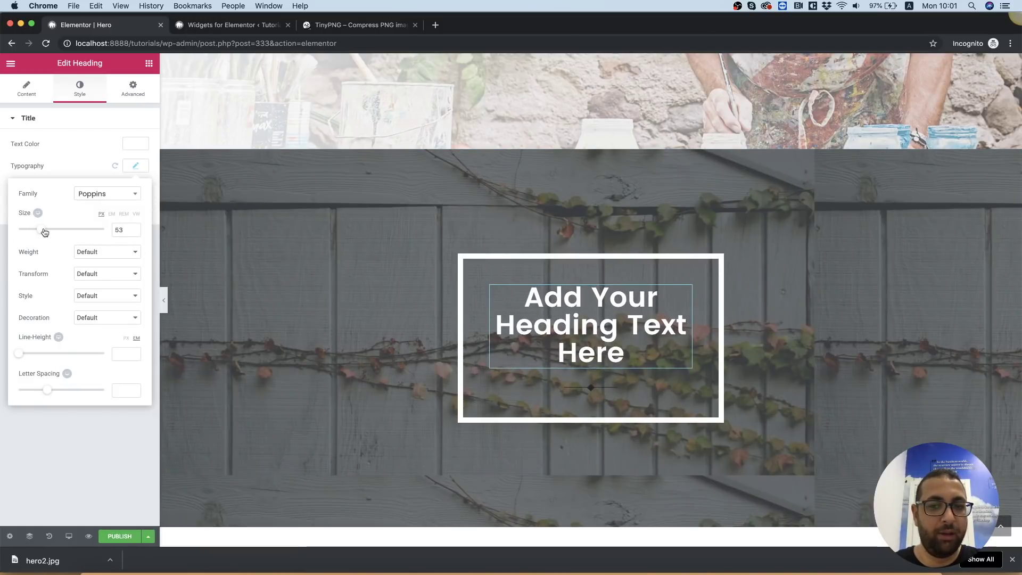
Change the color of the diamond separator below the heading to white (#ffffff)
click(617, 386)
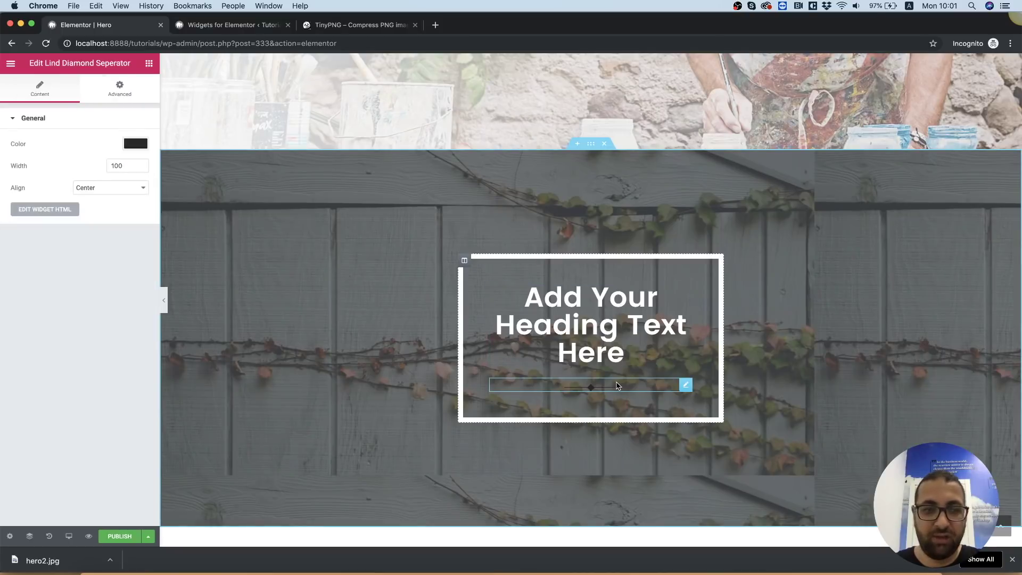
click(143, 145)
mouse_move(114, 160)
mouse_down()
mouse_move(126, 155)
mouse_move(119, 161)
mouse_up()
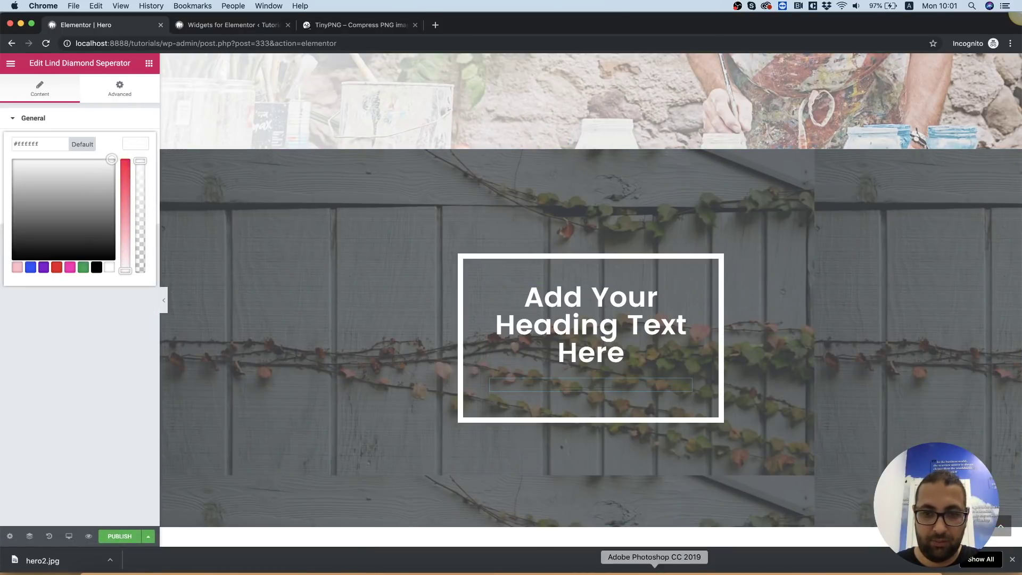
Check the heading wording in the third Photoshop design, and replace the heading text in Elementor in Chrome with "STUDIO creatIVA"
click(655, 572)
double_click(449, 295)
click(588, 213)
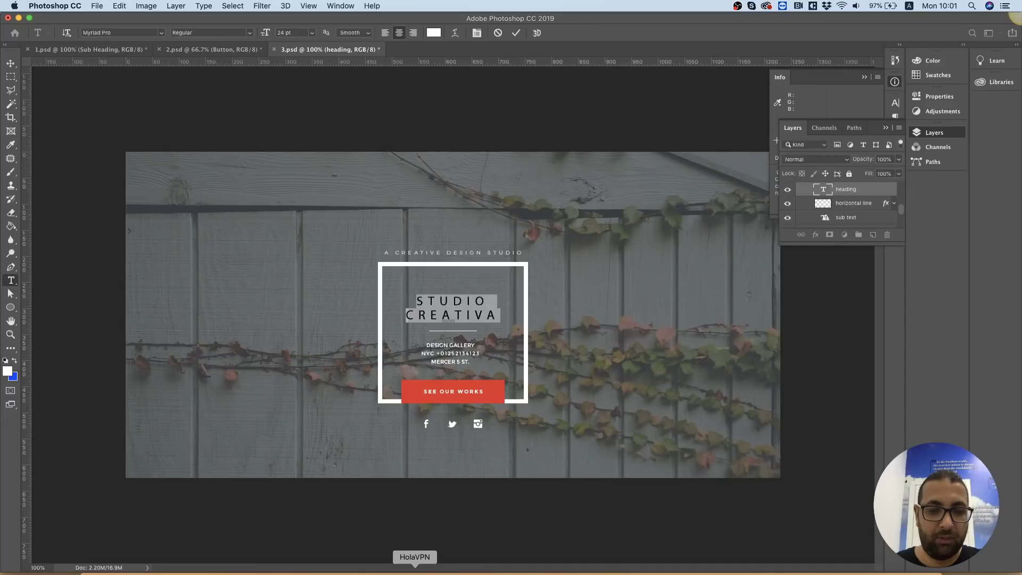
click(364, 571)
click(613, 340)
key(super+a)
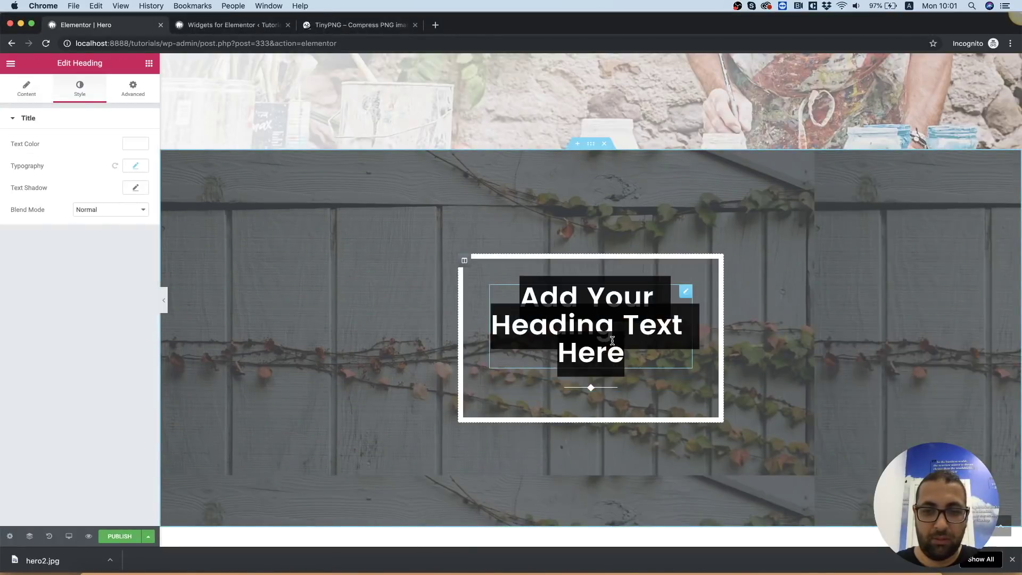
text(STUDIO creatIVA)
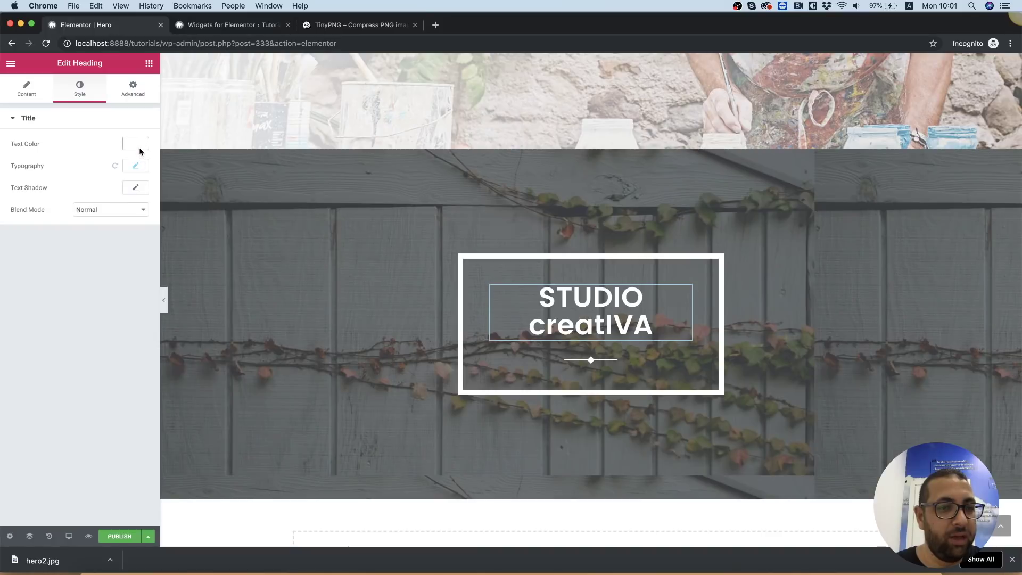
Change the heading's font family to Oswald
click(136, 165)
click(117, 195)
text(os)
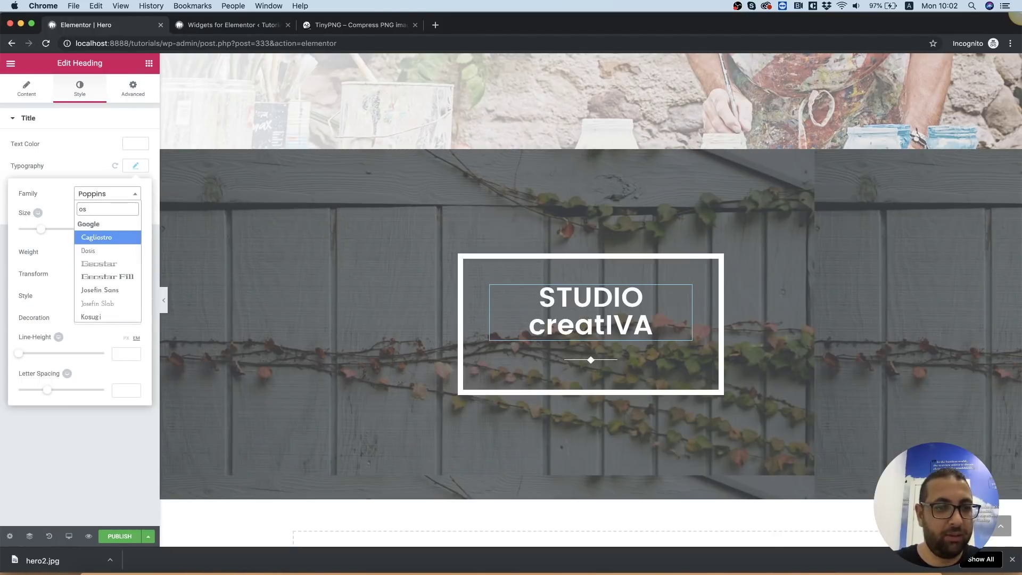
text(w)
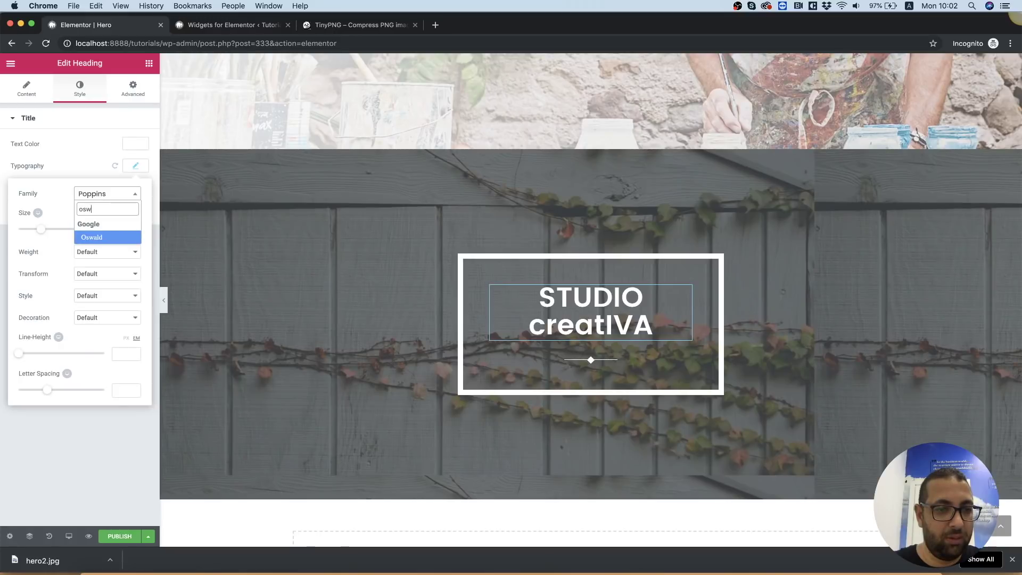
key(Return)
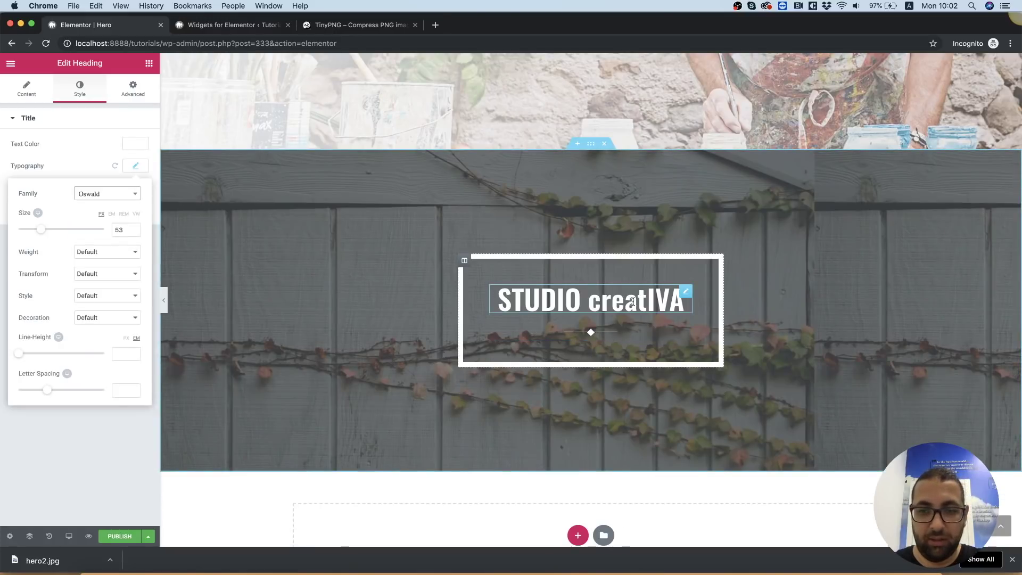
Replace the heading's second word with "CREATIVE" and put it on its own line below "STUDIO"
drag(591, 302, 680, 301)
key(BackSpace)
key(BackSpace)
key(BackSpace)
key(BackSpace)
key(BackSpace)
key(BackSpace)
key(BackSpace)
key(BackSpace)
key(BackSpace)
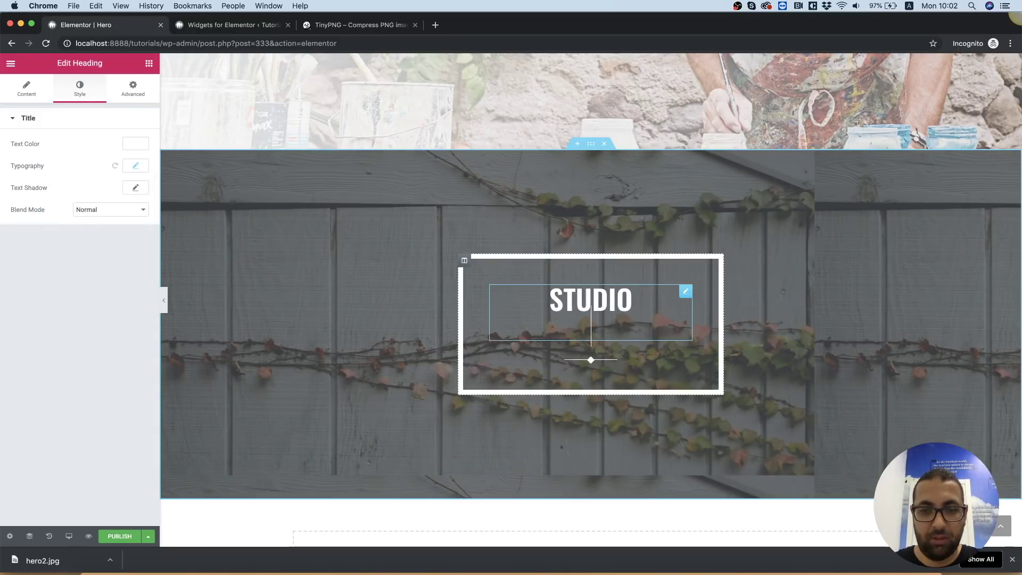
key(Return)
text(CREA)
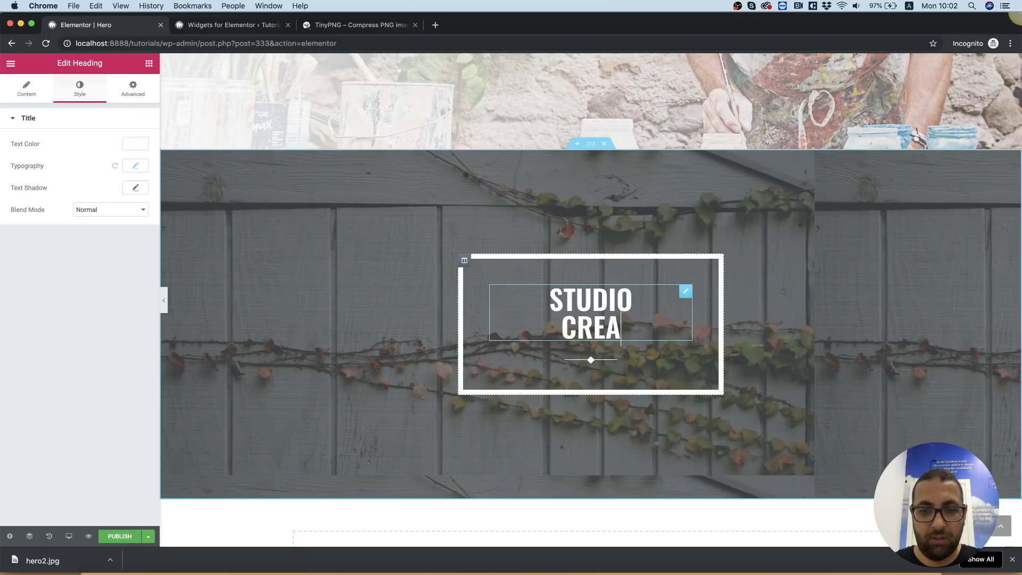
text(TIVE)
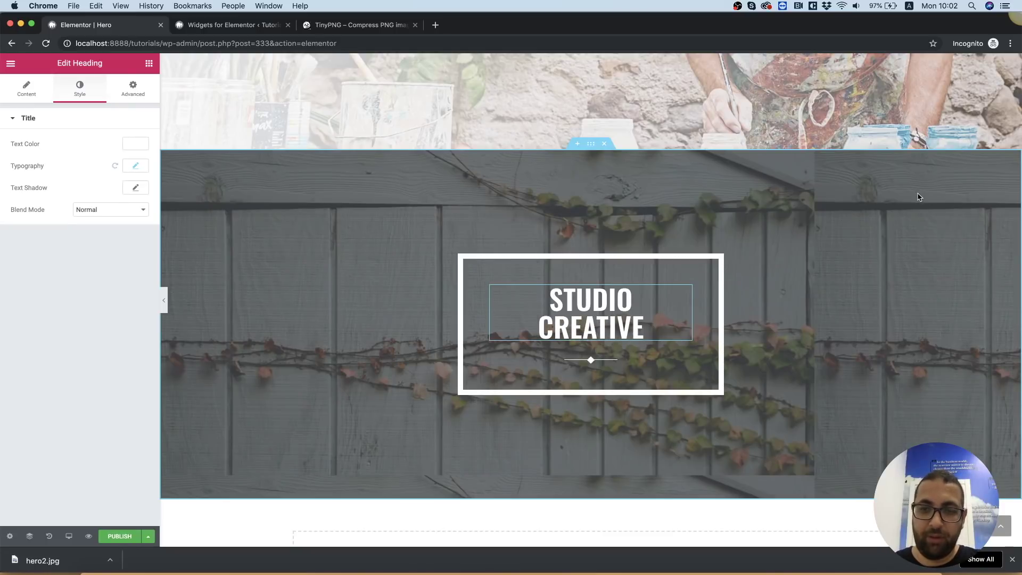
Copy the sub text from the third Photoshop design and place it in Chrome in a new Text Editor widget below the diamond separator
click(657, 565)
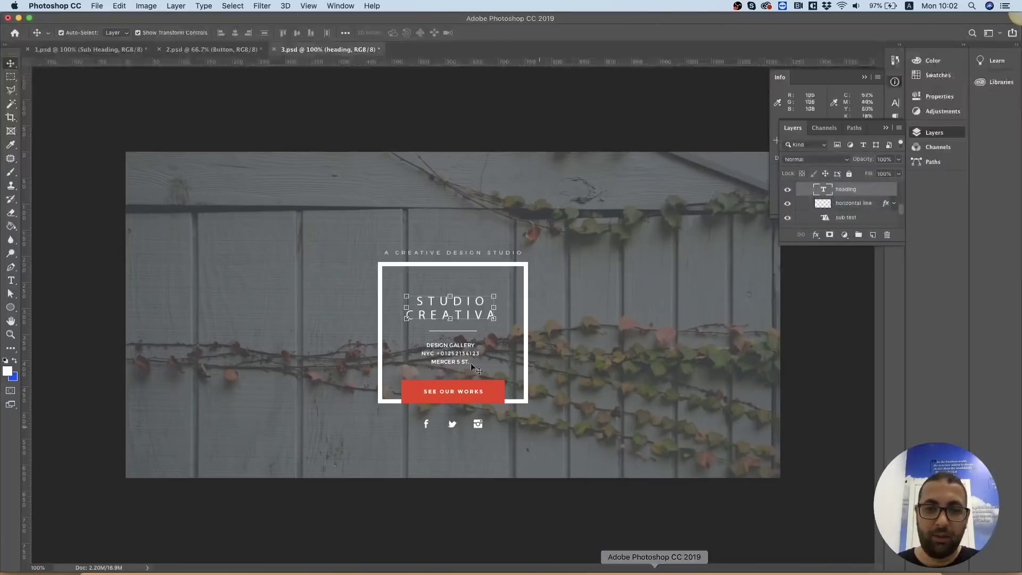
click(438, 351)
double_click(825, 217)
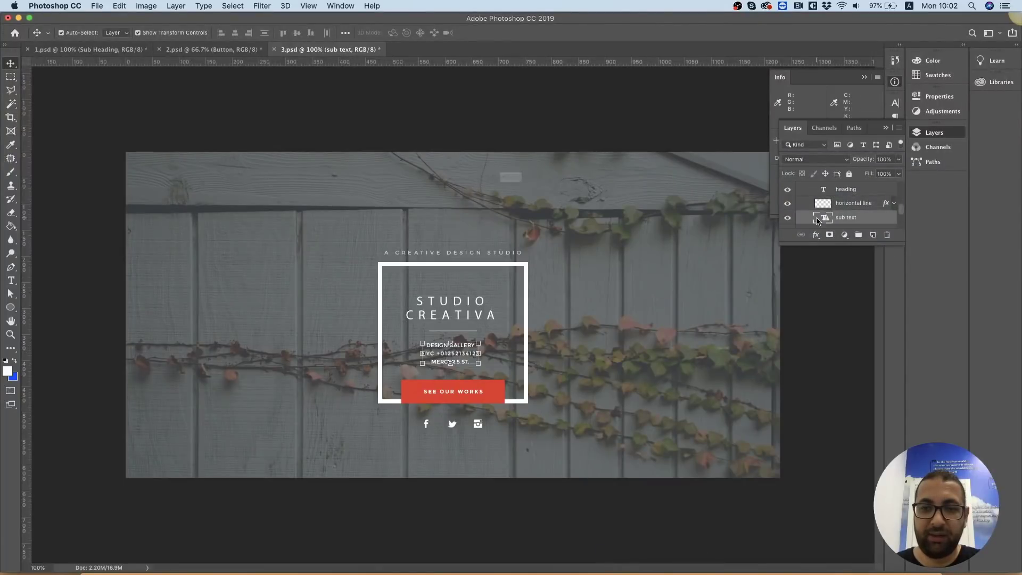
click(596, 213)
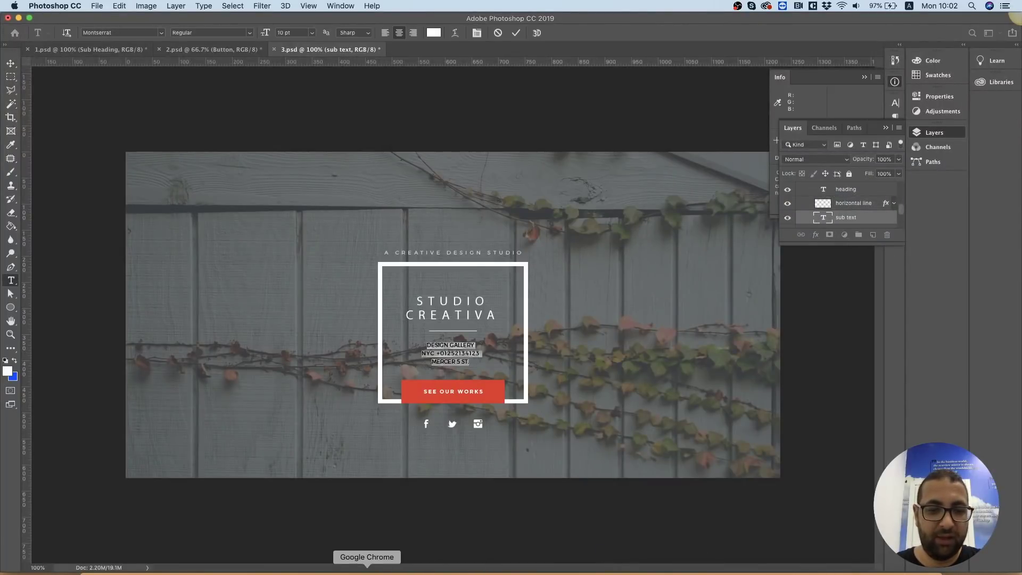
click(366, 571)
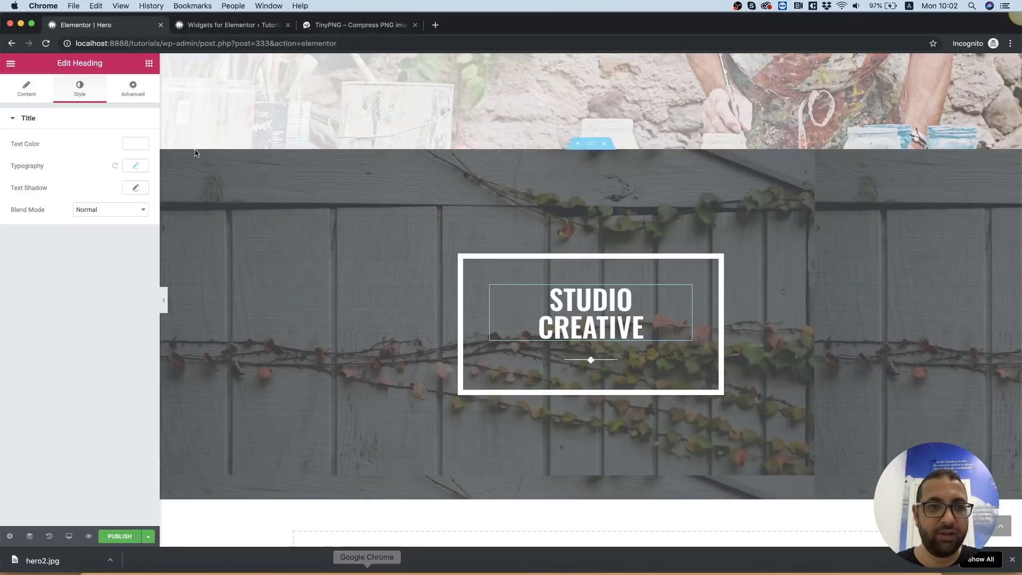
click(147, 67)
drag(103, 213, 586, 367)
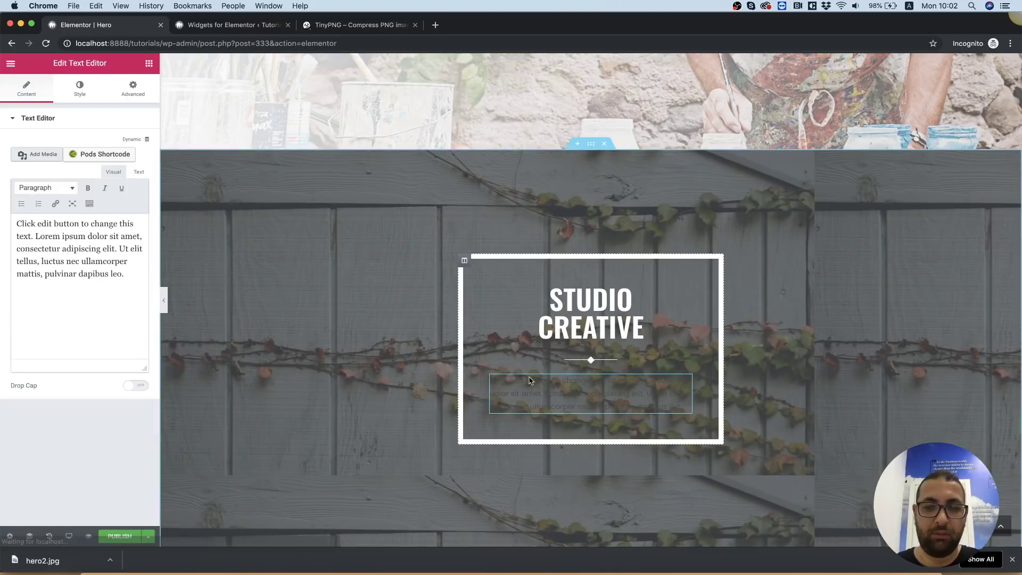
Center the text below the diamond separator and set its color to white (#ffffff)
click(81, 87)
click(63, 158)
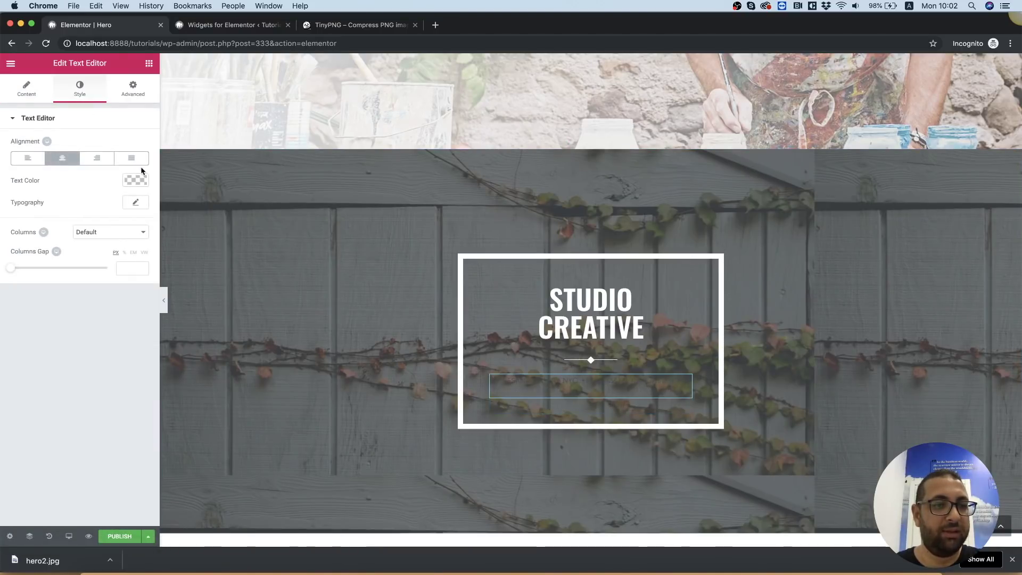
click(142, 181)
drag(108, 213, 111, 196)
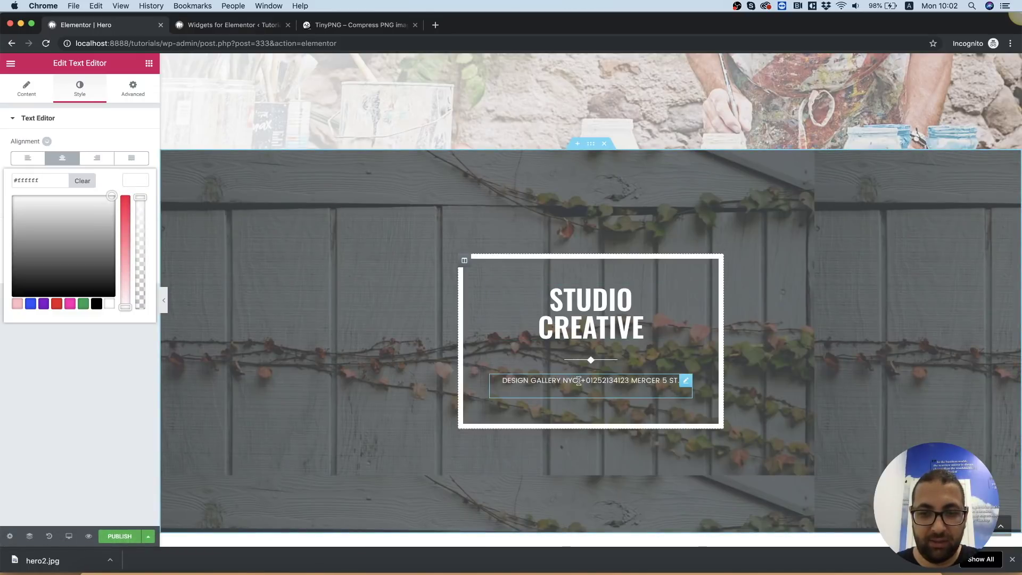
Split the text into three closely spaced lines: the gallery name, the phone number and the street address
click(582, 380)
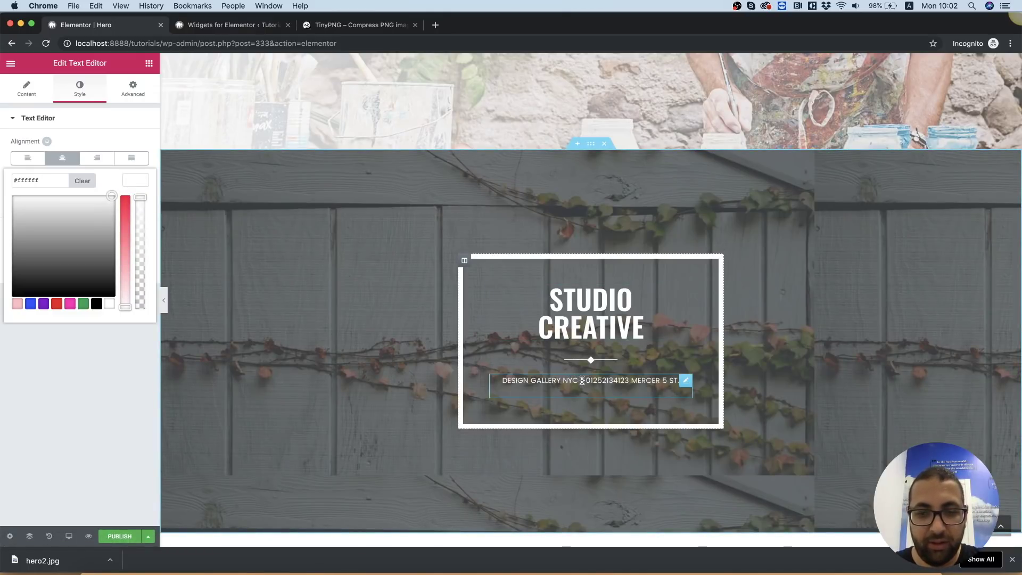
key(Return)
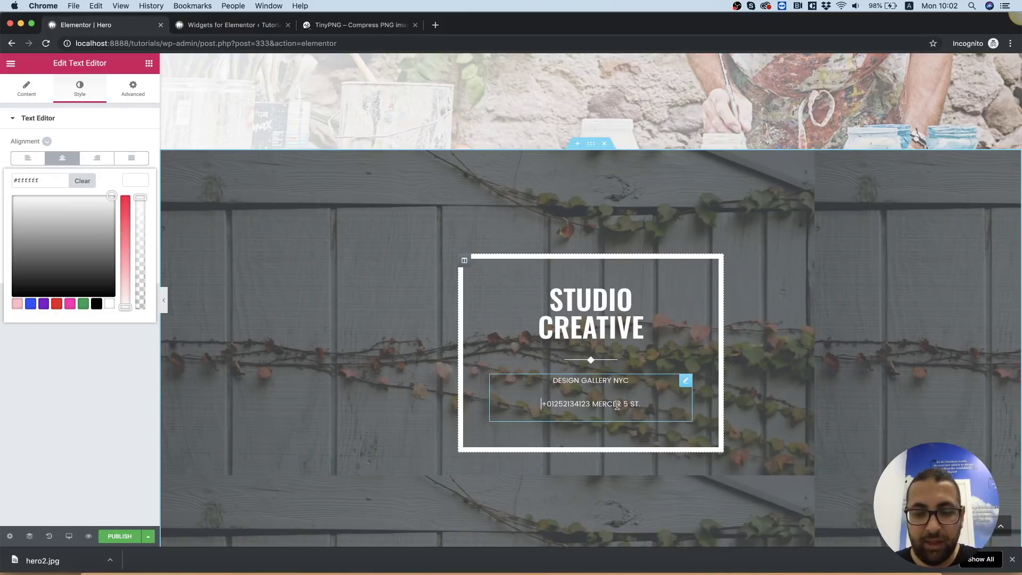
key(BackSpace)
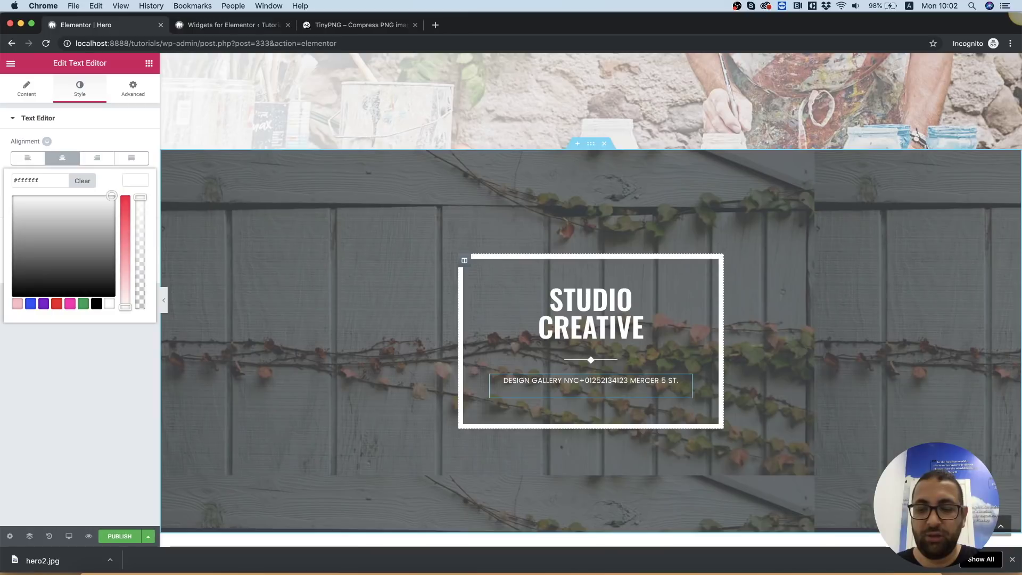
key(shift+Return)
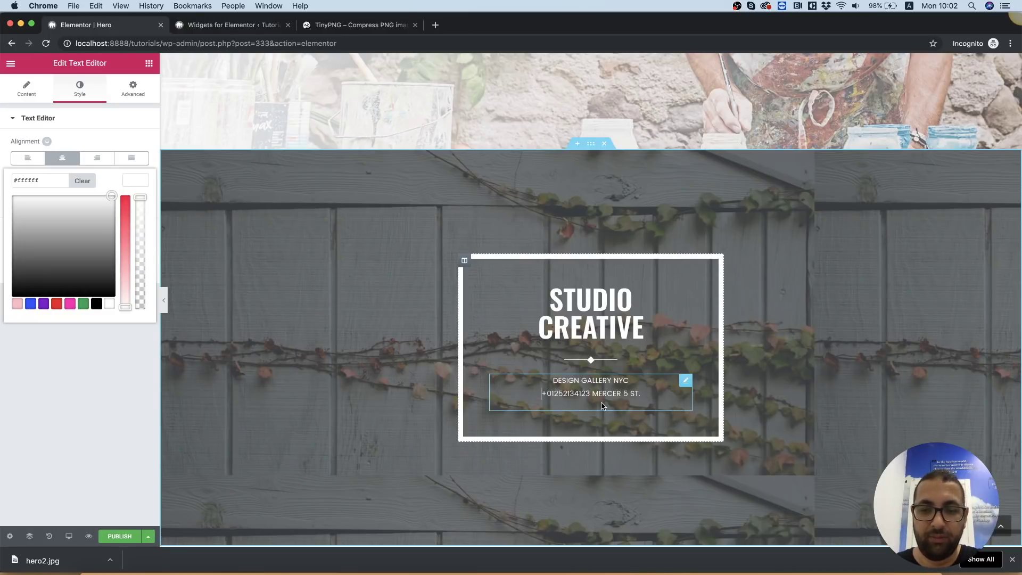
key(shift+Return)
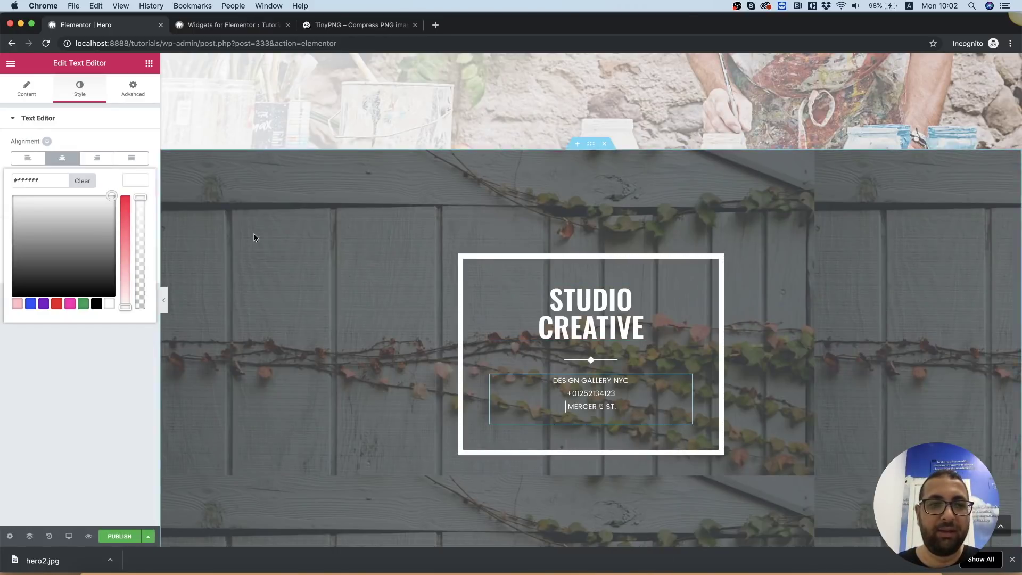
Add a Button widget below the address text inside the bordered column and center it
click(149, 62)
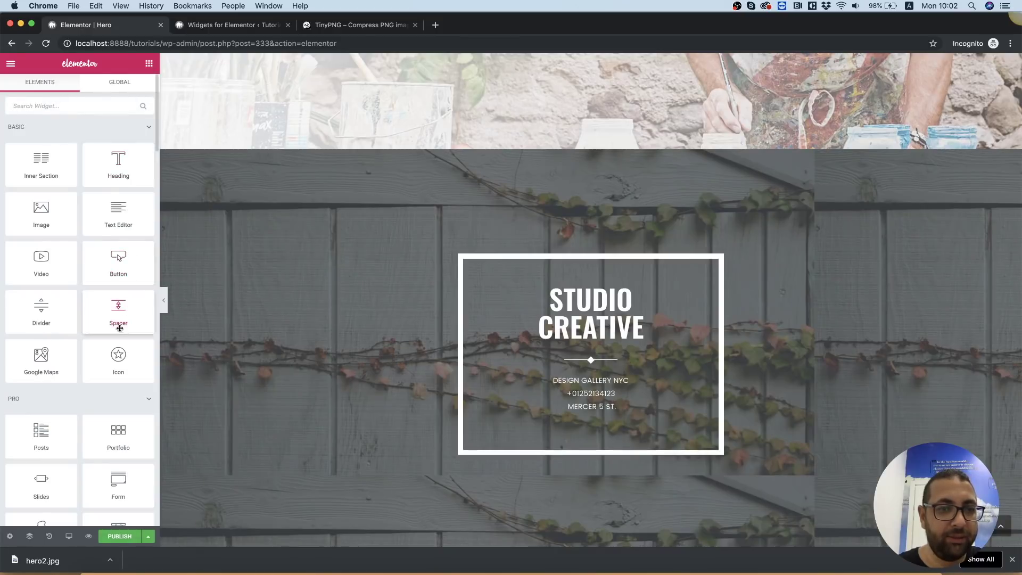
scroll(109, 371, down, 1)
scroll(109, 371, down, 5)
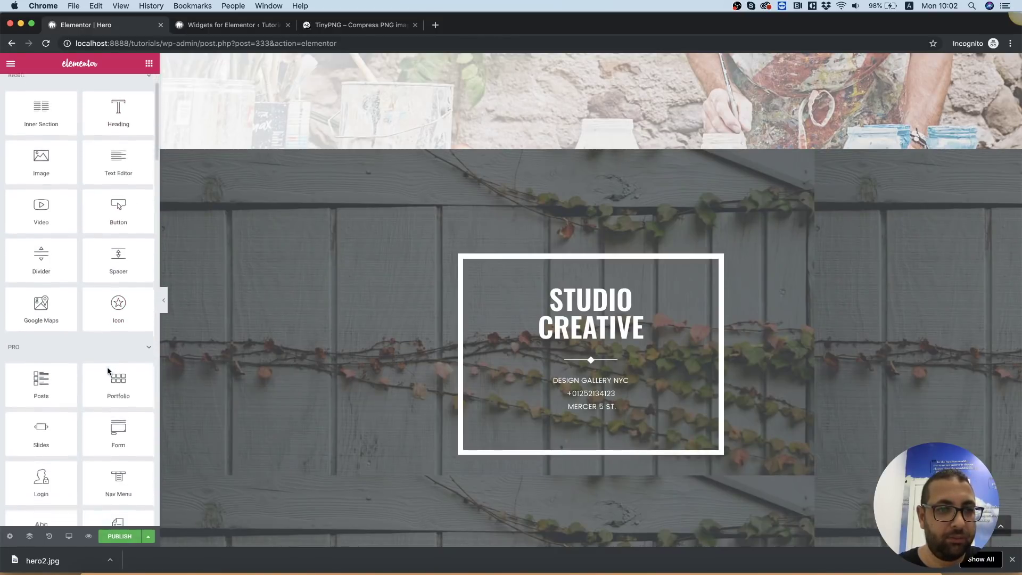
scroll(108, 368, up, 5)
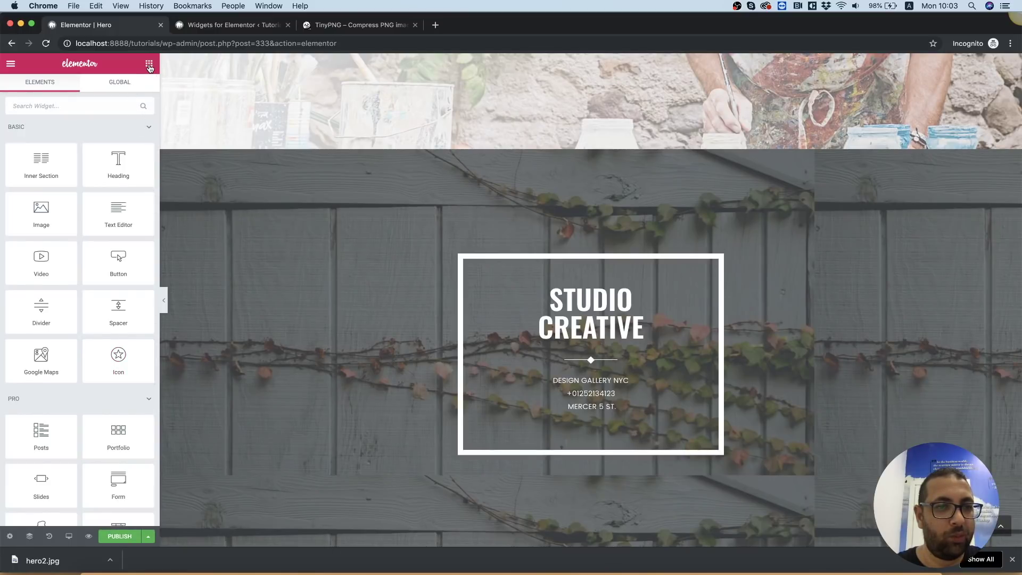
drag(118, 261, 564, 422)
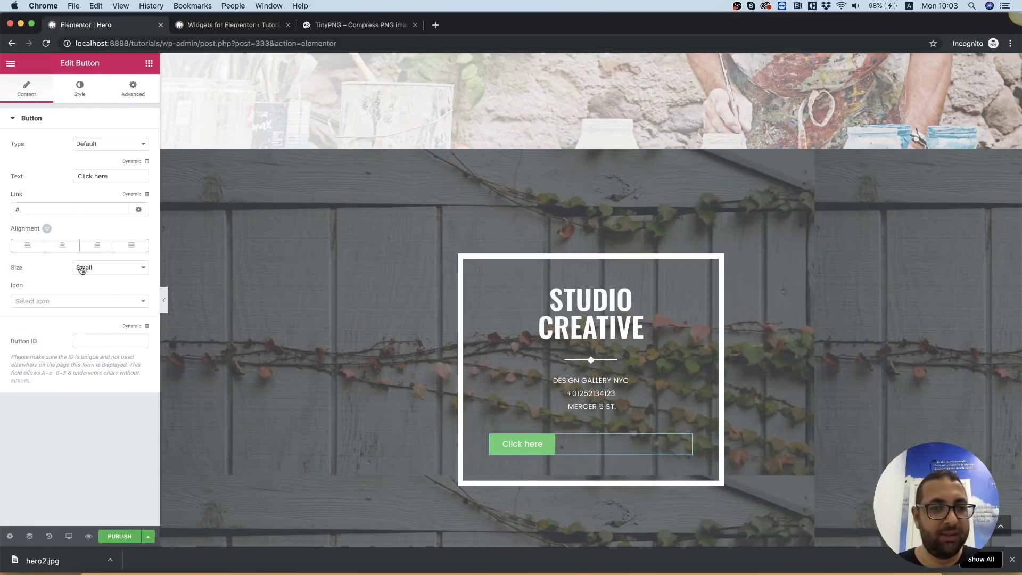
click(60, 247)
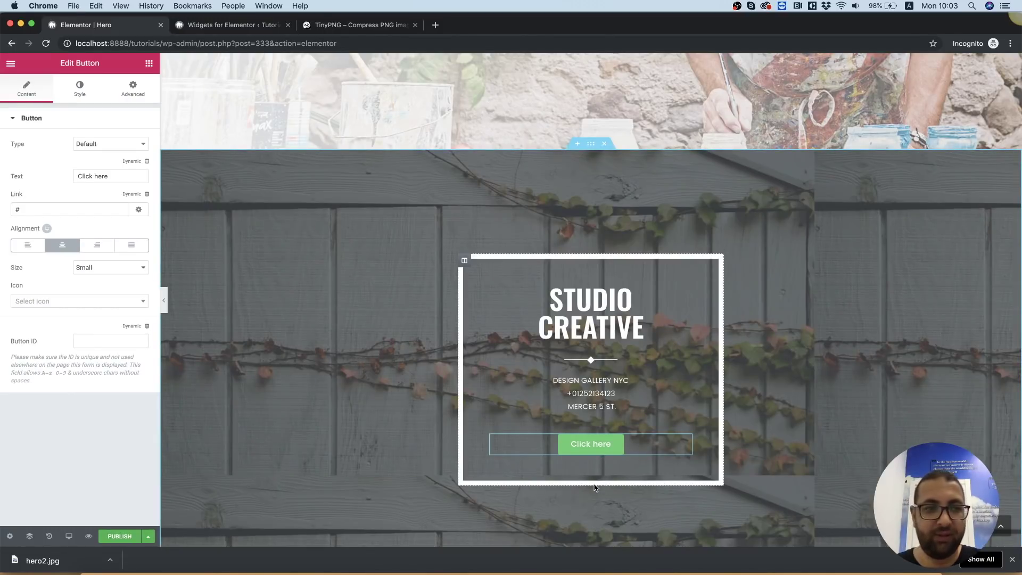
Set all four corners of the button's border radius to 0 and its size to Large
click(77, 96)
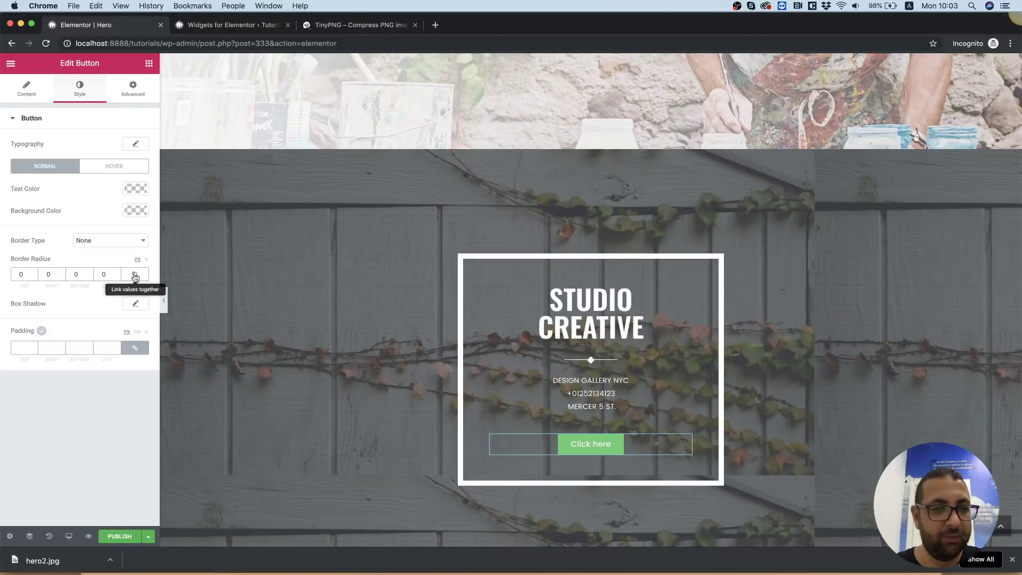
click(23, 92)
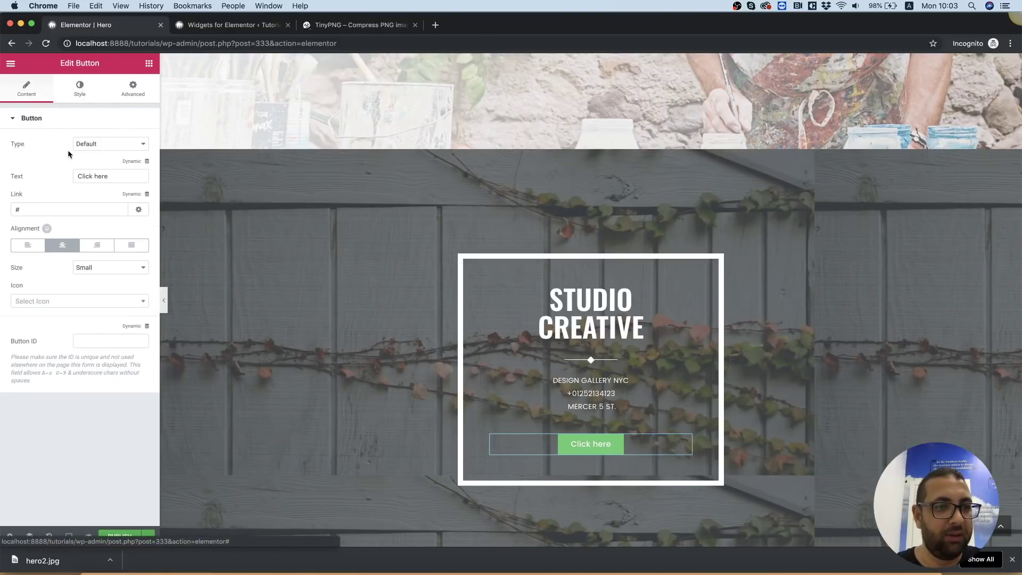
click(88, 269)
click(87, 285)
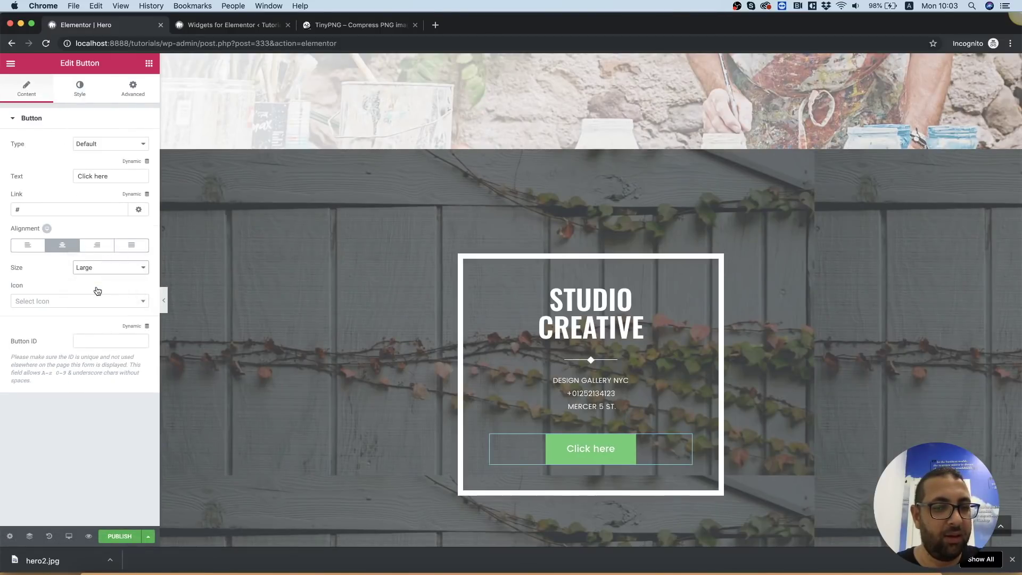
Set the button's background color to red (#ed1c24)
click(84, 94)
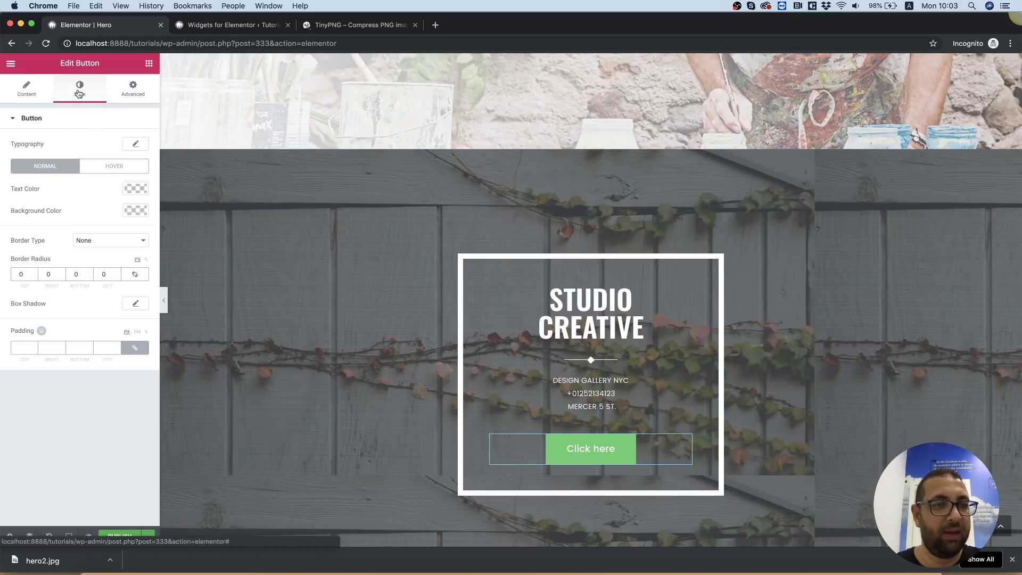
click(135, 190)
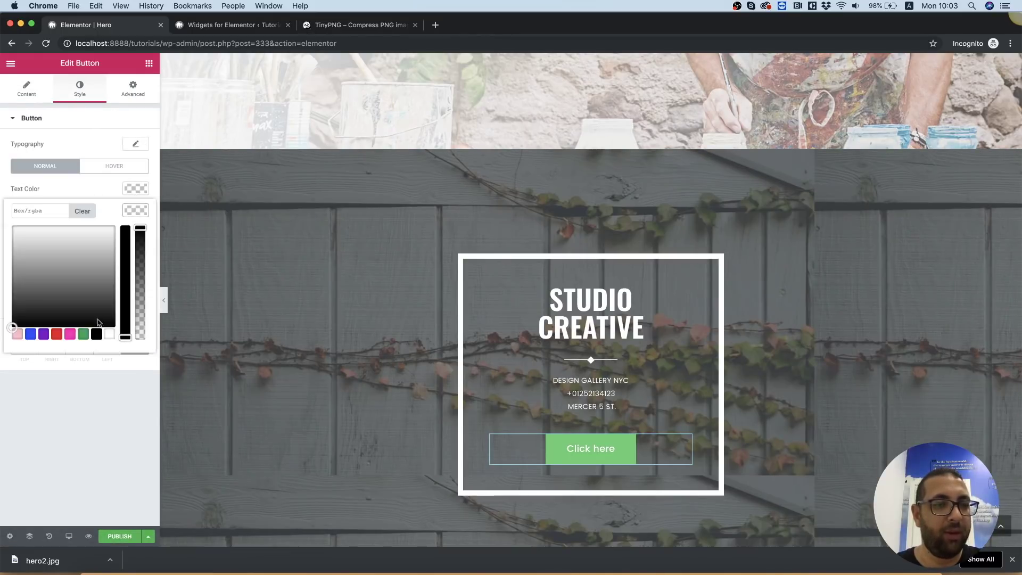
click(56, 334)
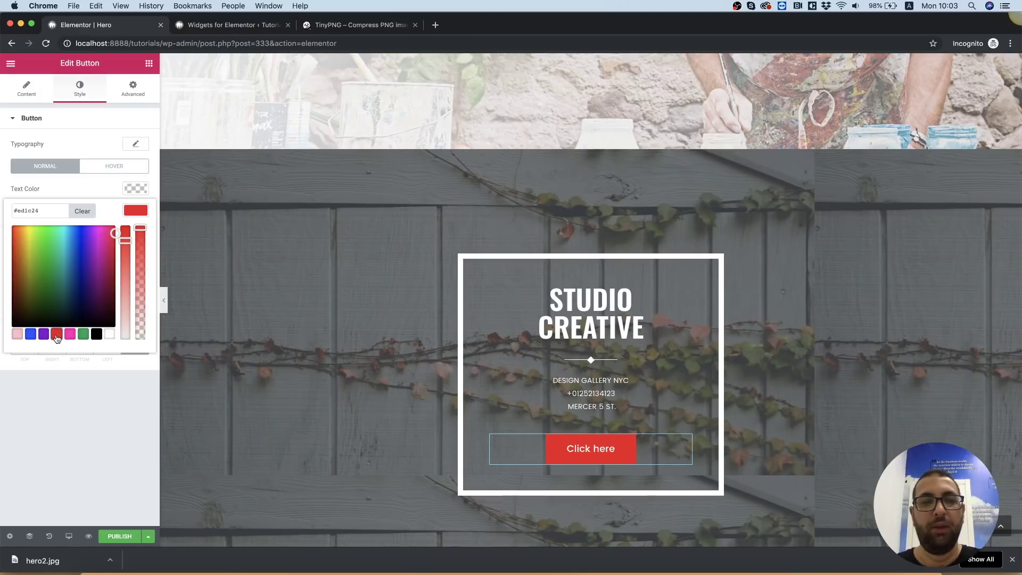
Unlink the bordered column's padding values and set only the bottom padding to 0 px
click(465, 262)
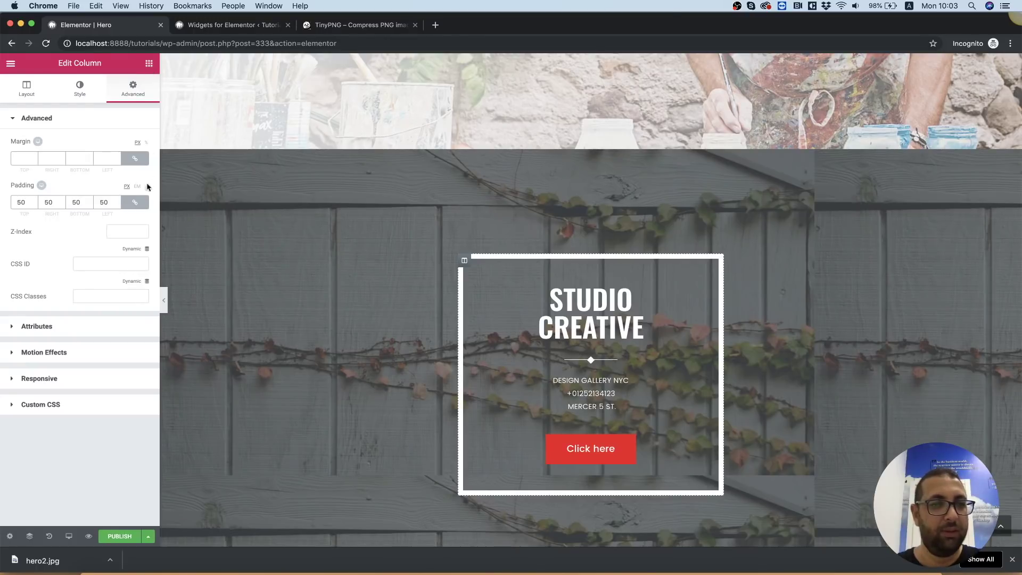
click(135, 202)
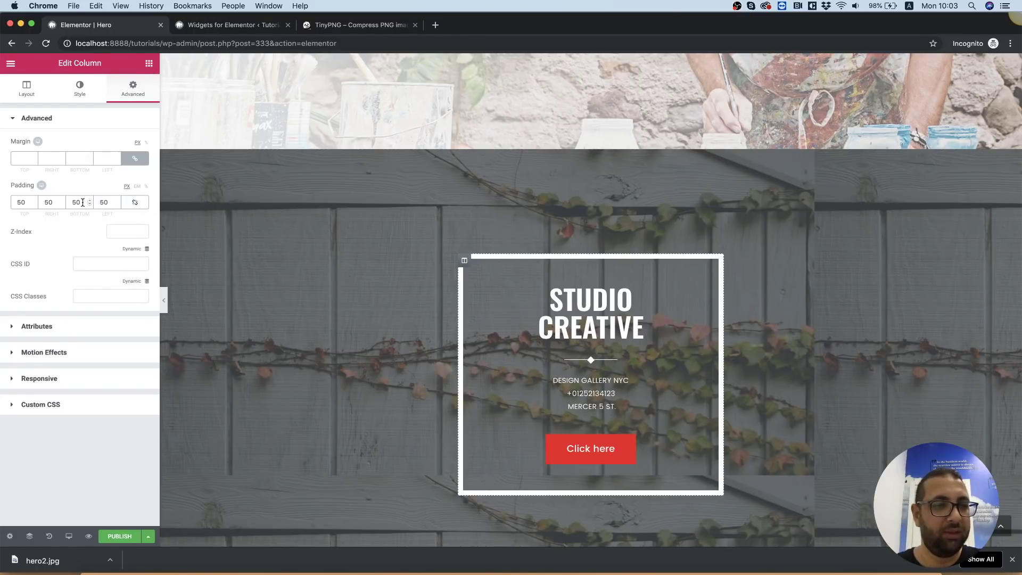
text(0)
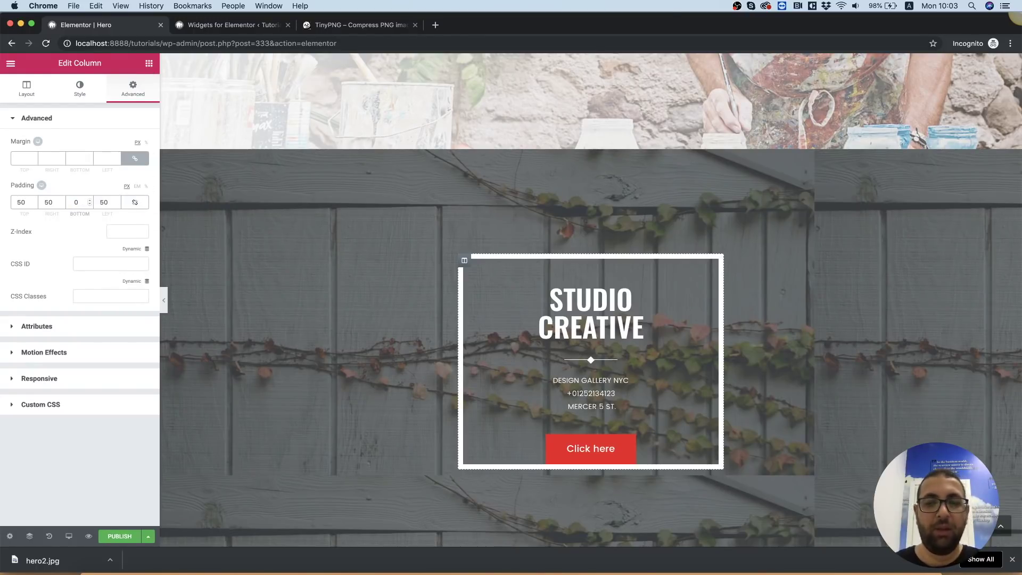
Unlink the red button's margin values and set its bottom margin to -10 px so it overlaps the column border
click(645, 456)
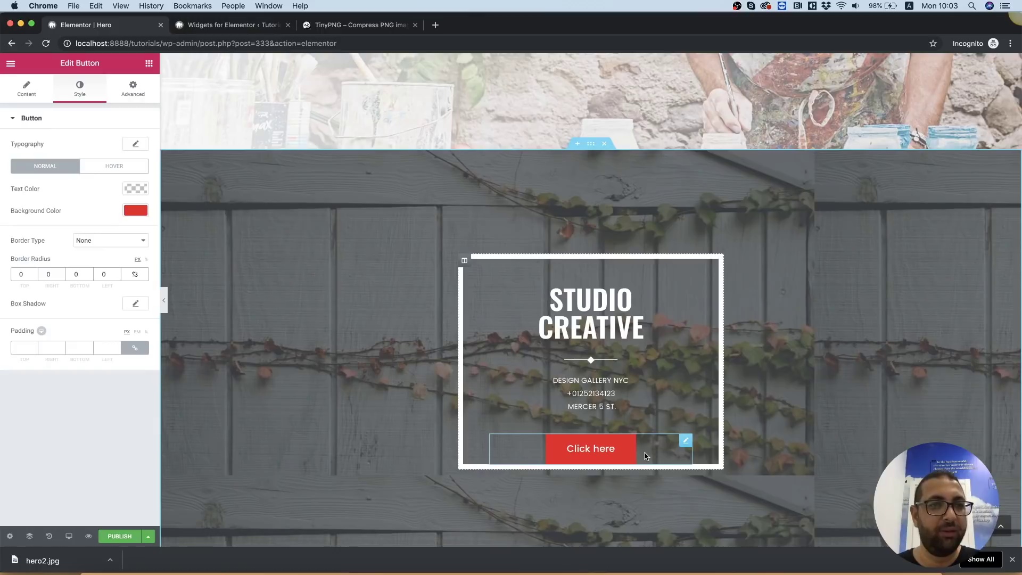
click(135, 97)
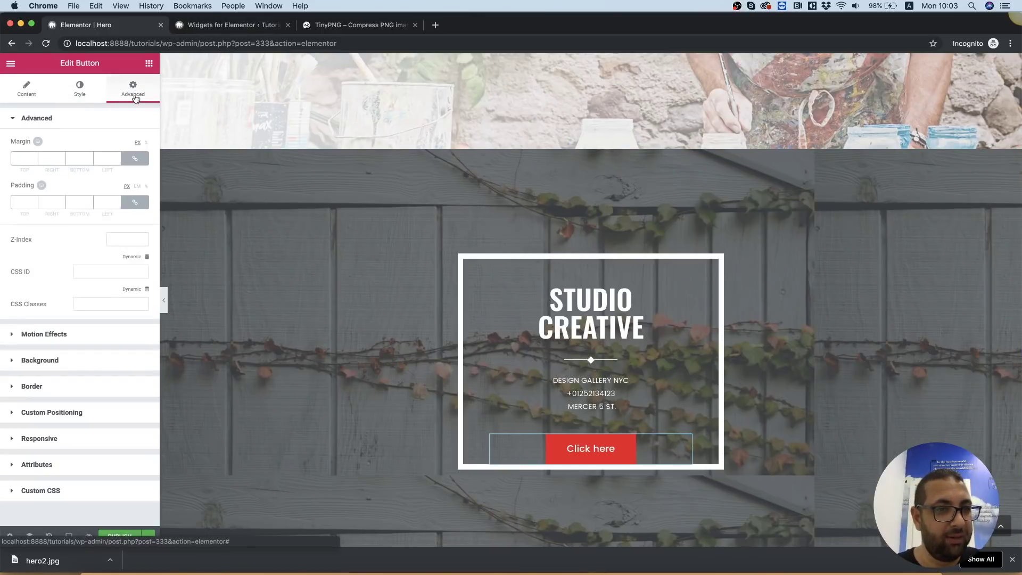
click(135, 159)
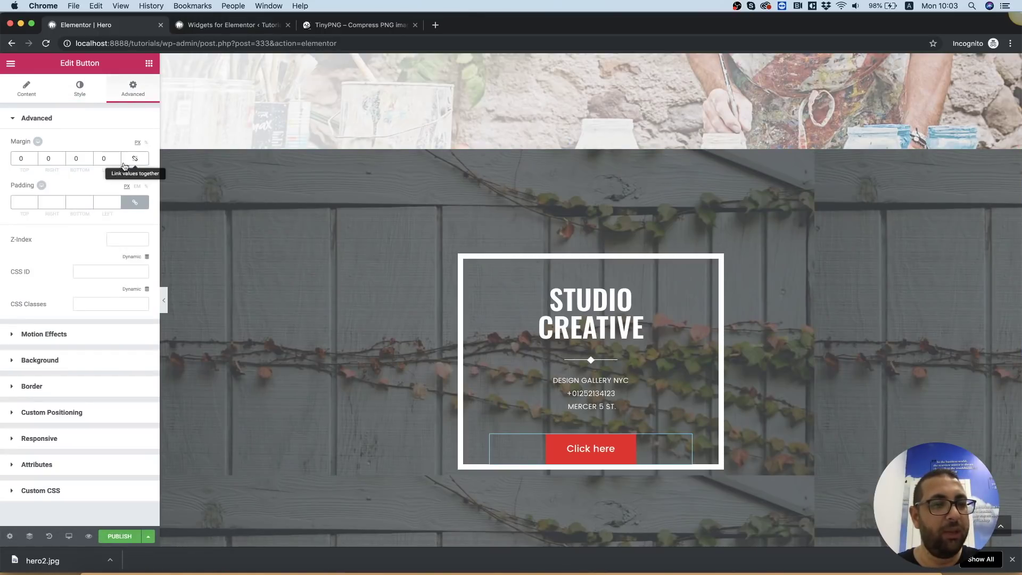
click(81, 161)
text(10)
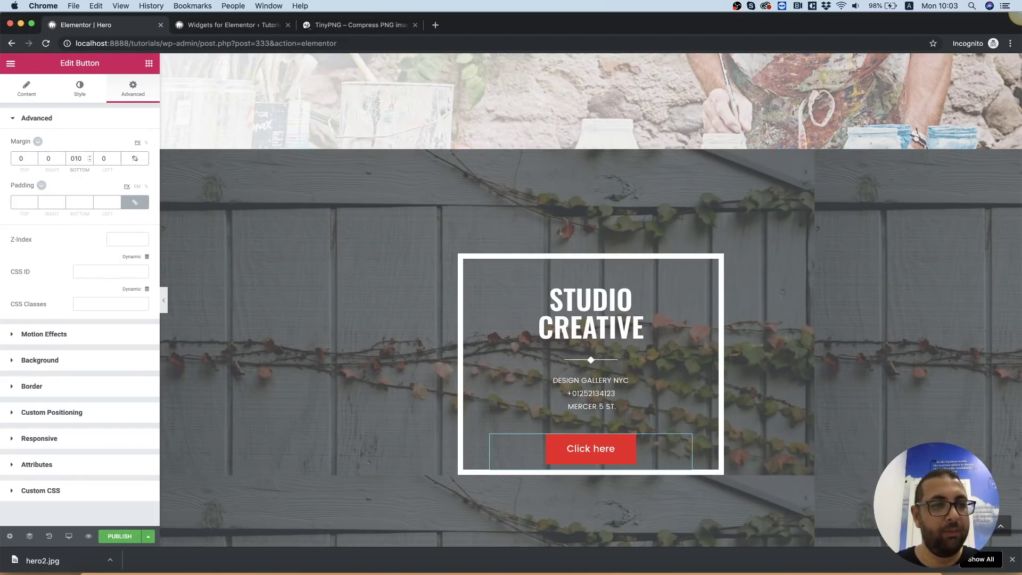
key(BackSpace)
key(BackSpace)
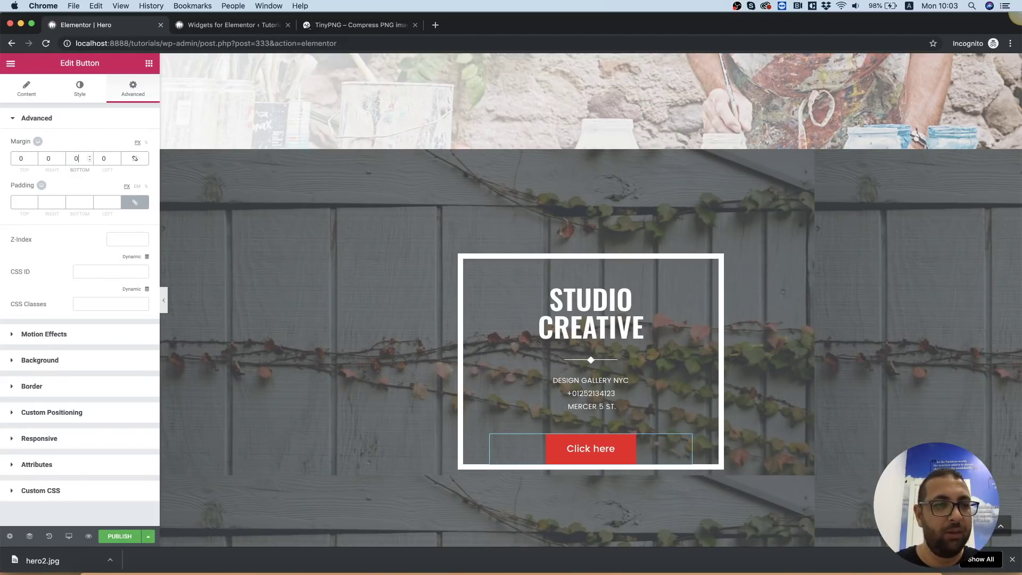
key(BackSpace)
text(-10)
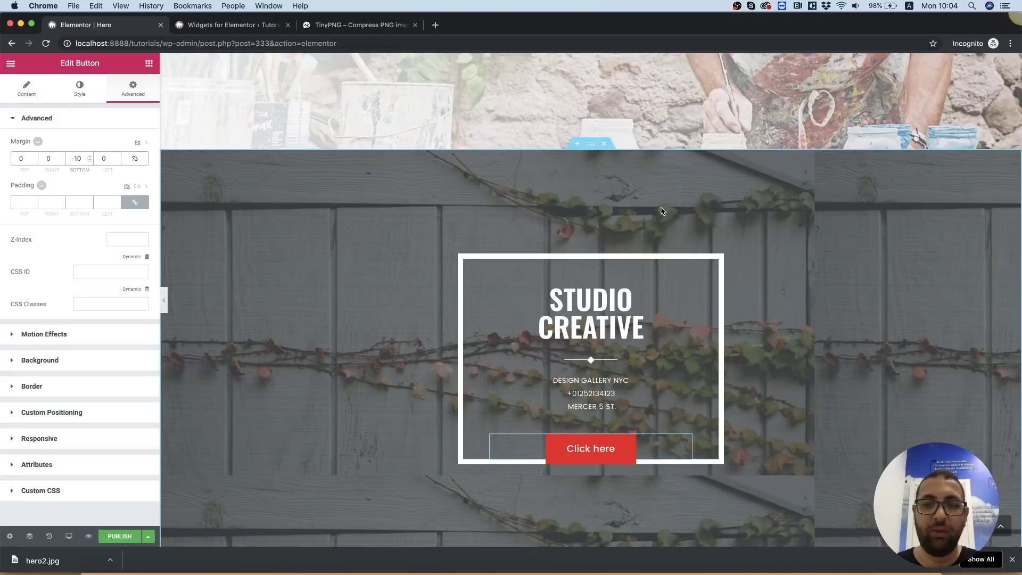
scroll(662, 211, down, 3)
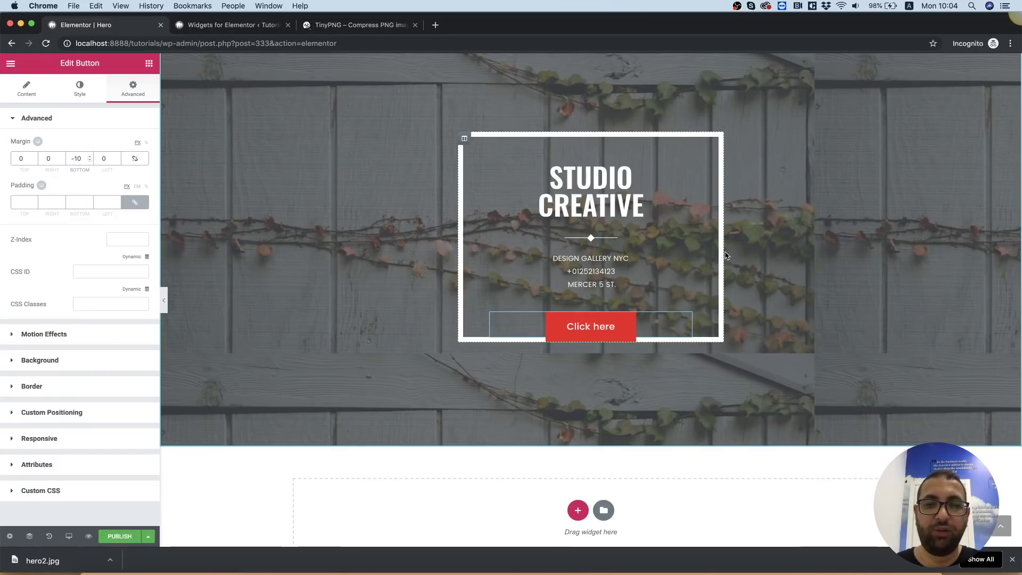
scroll(708, 256, up, 2)
scroll(725, 255, down, 1)
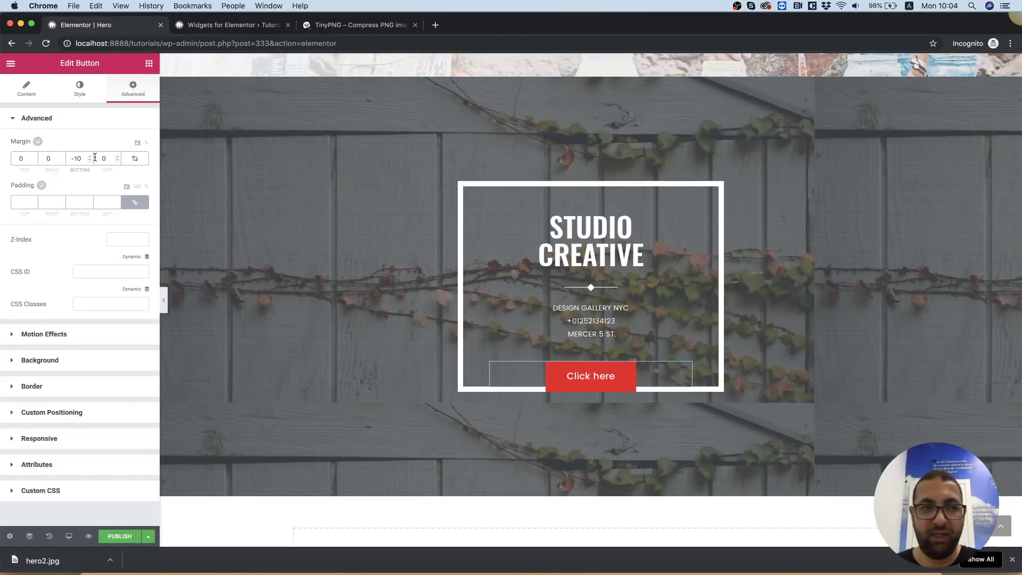
click(149, 65)
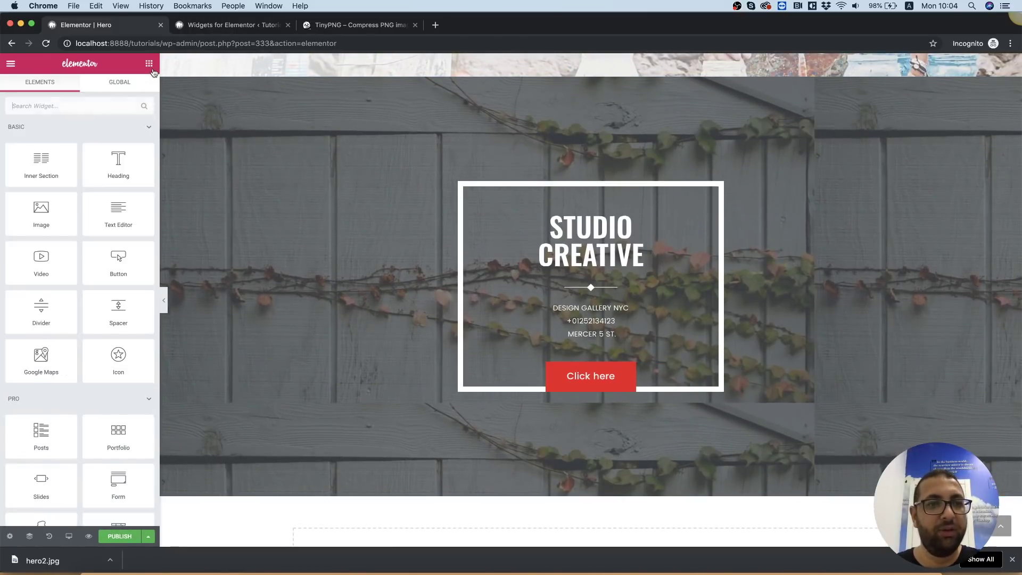
click(71, 108)
text(soci)
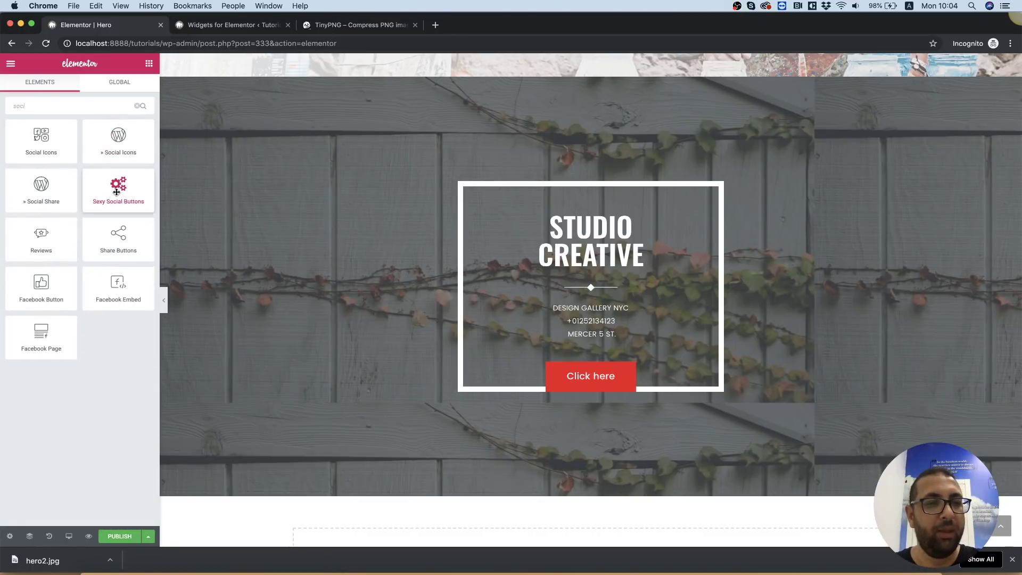
drag(113, 190, 84, 404)
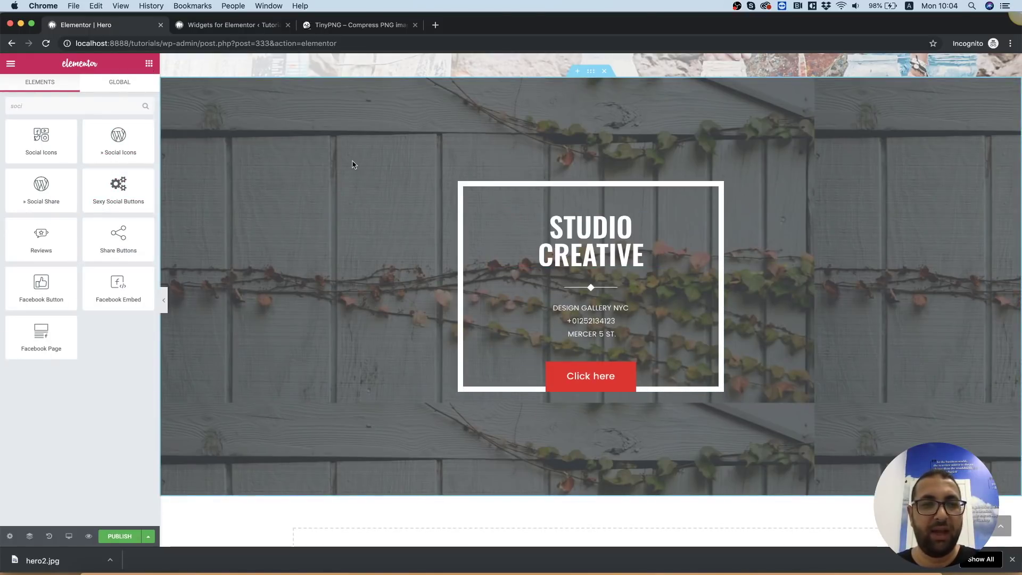
Insert an inner section above the STUDIO CREATIVE heading in the bordered column and delete its second column
click(149, 64)
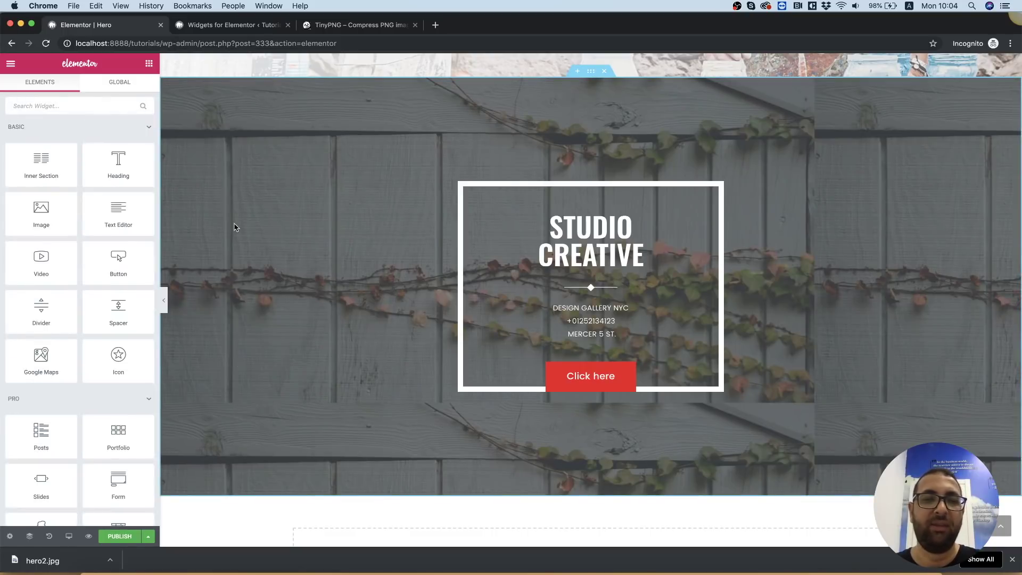
drag(33, 160, 563, 225)
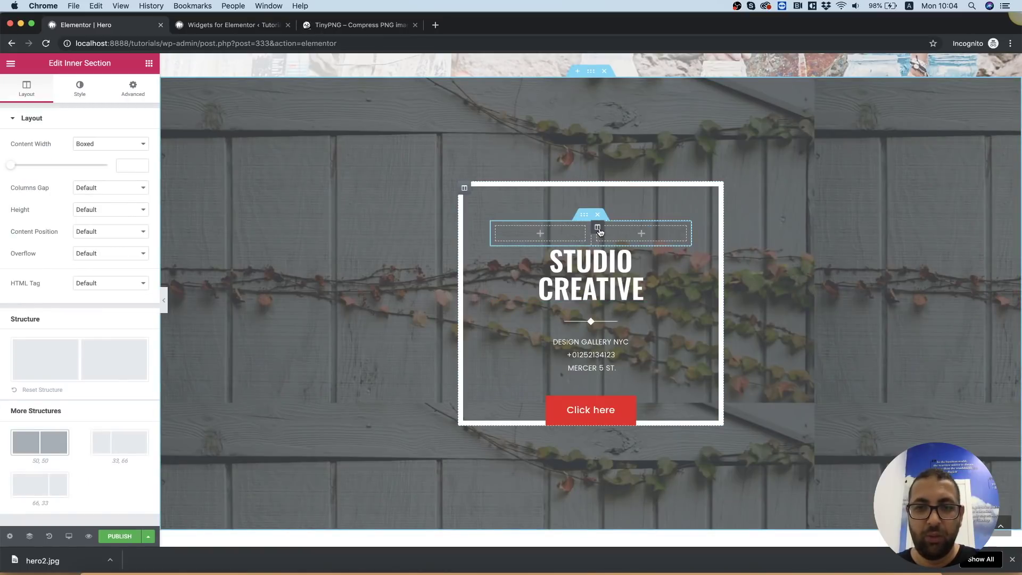
right_click(599, 232)
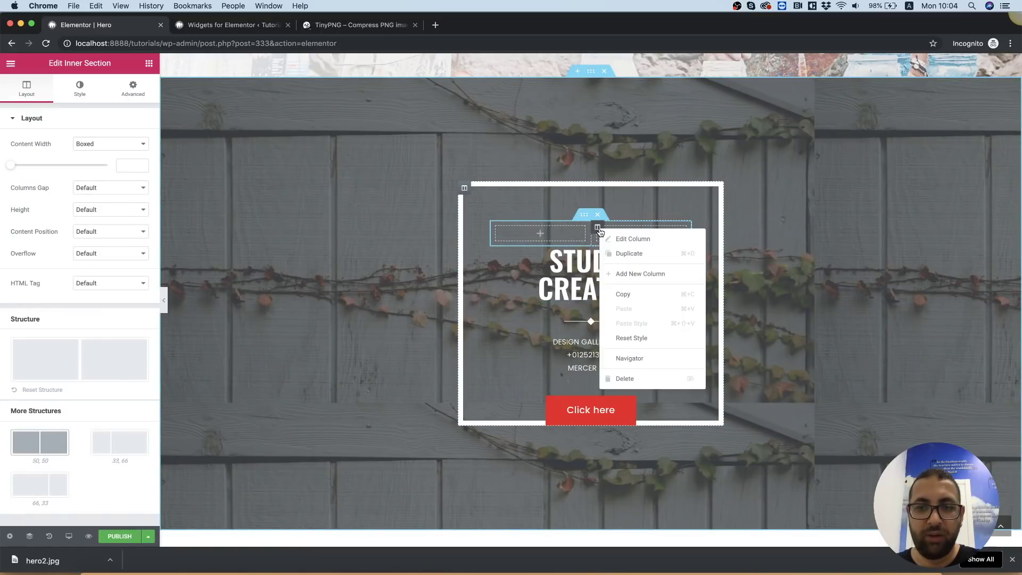
click(625, 379)
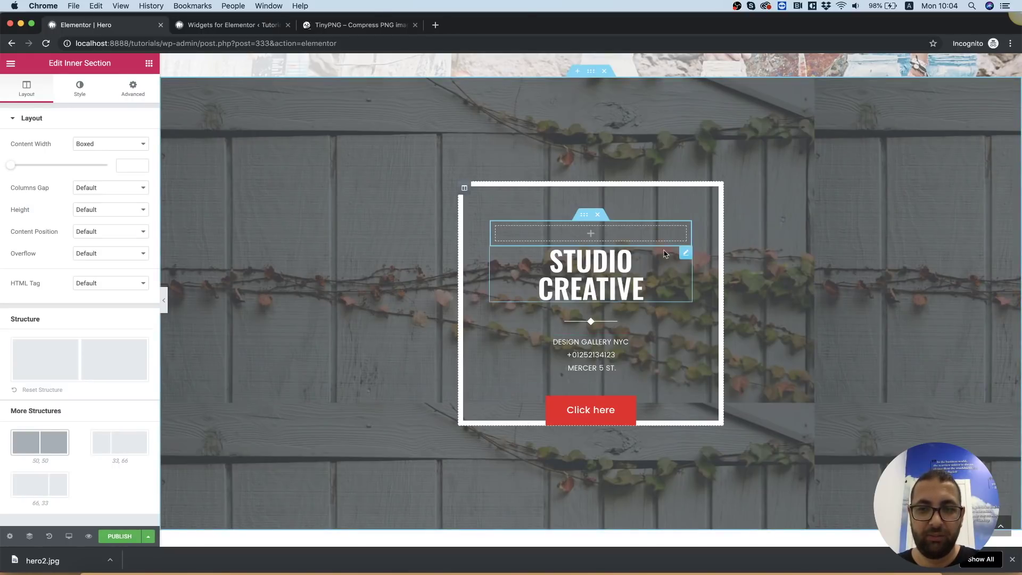
Move the heading, diamond separator, contact text and red button into the inner section, keeping that order
drag(687, 256, 613, 234)
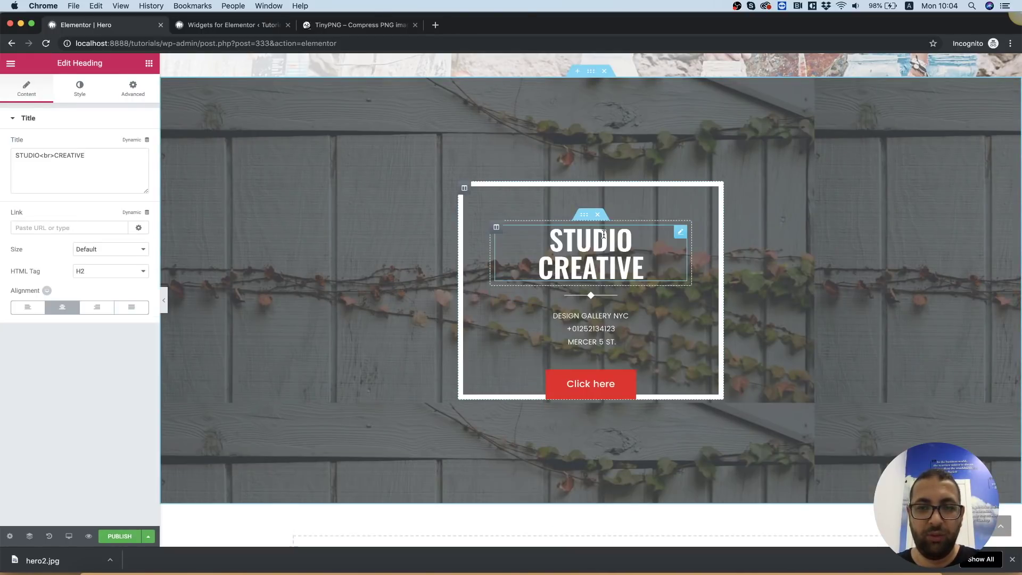
click(596, 300)
drag(680, 297, 608, 272)
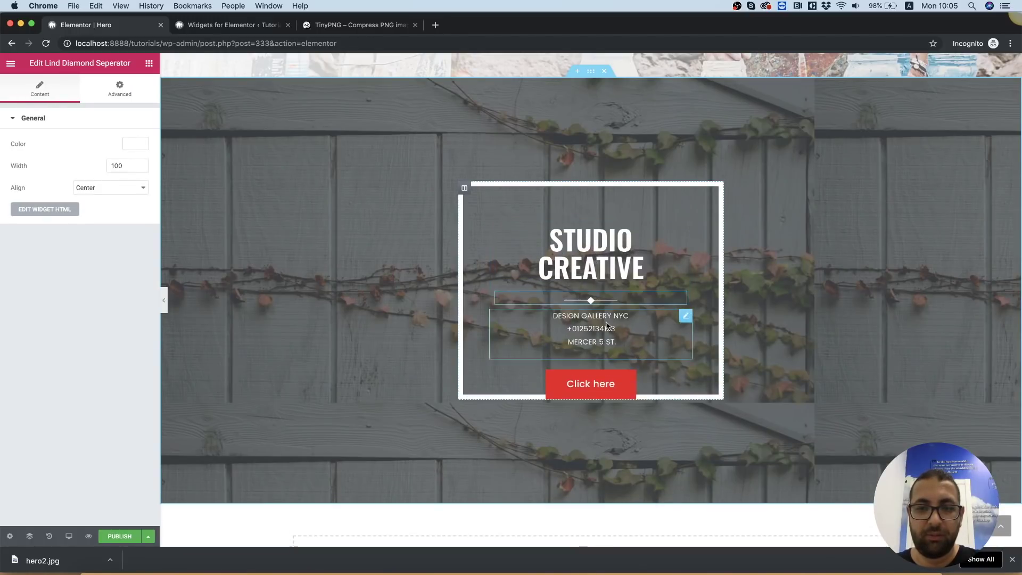
mouse_move(685, 315)
mouse_down()
mouse_move(645, 267)
mouse_move(641, 292)
mouse_up()
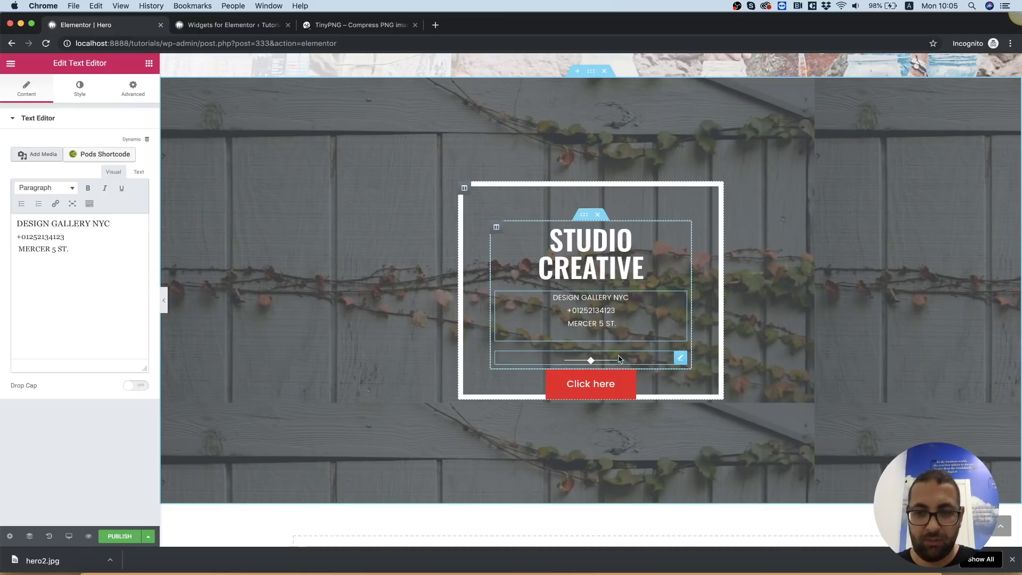
mouse_move(682, 364)
mouse_down()
mouse_move(676, 320)
mouse_move(652, 290)
mouse_up()
mouse_move(689, 380)
mouse_down()
mouse_move(660, 342)
mouse_move(685, 336)
mouse_move(656, 324)
mouse_up()
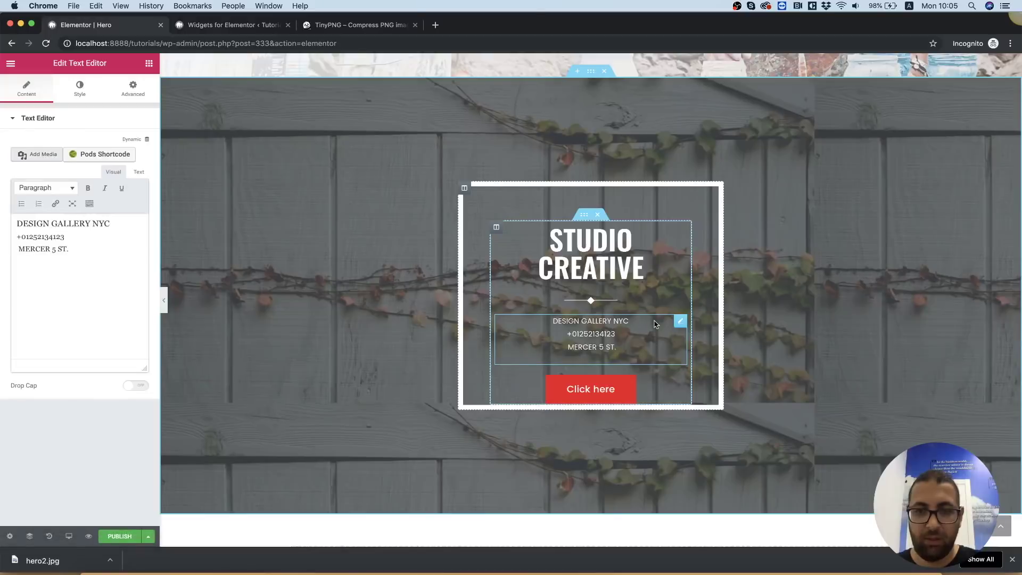
Set the outer column's border type to None
click(465, 191)
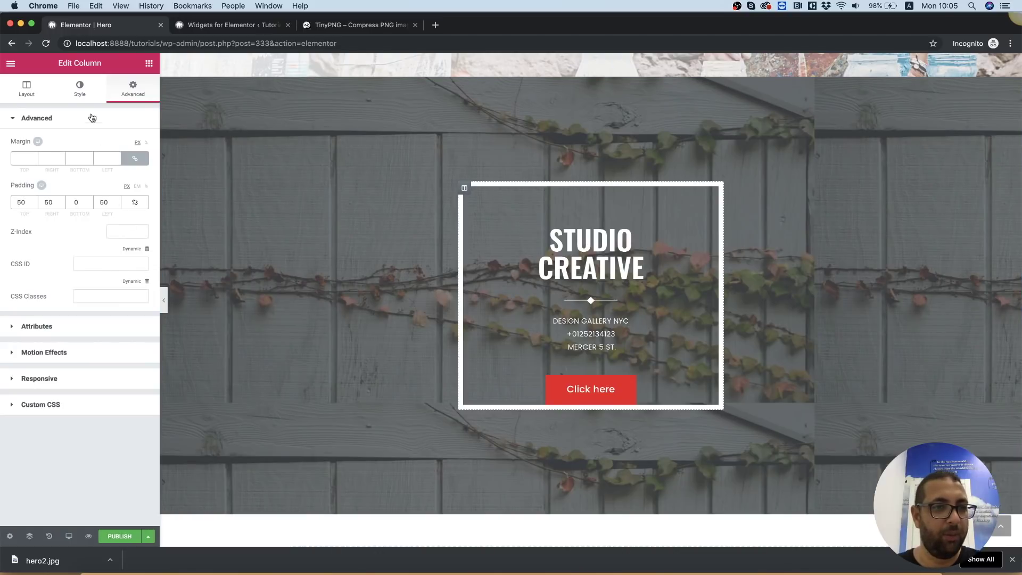
click(81, 95)
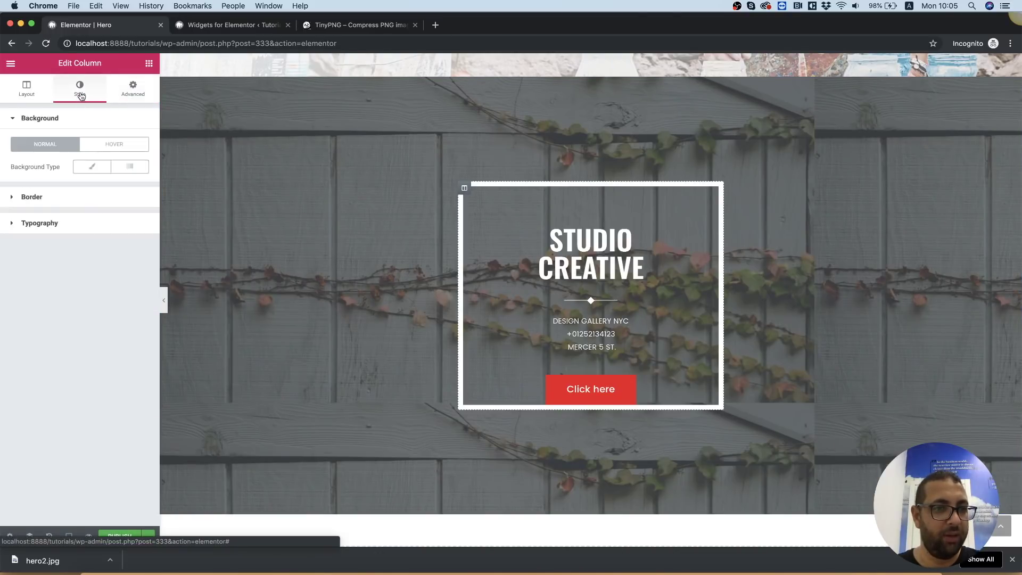
click(40, 202)
click(113, 193)
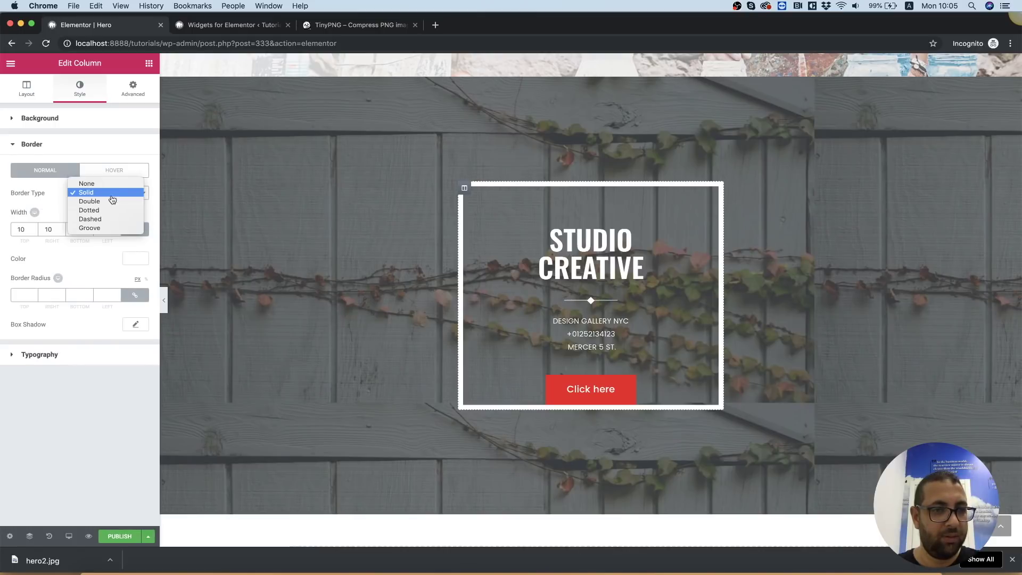
click(102, 183)
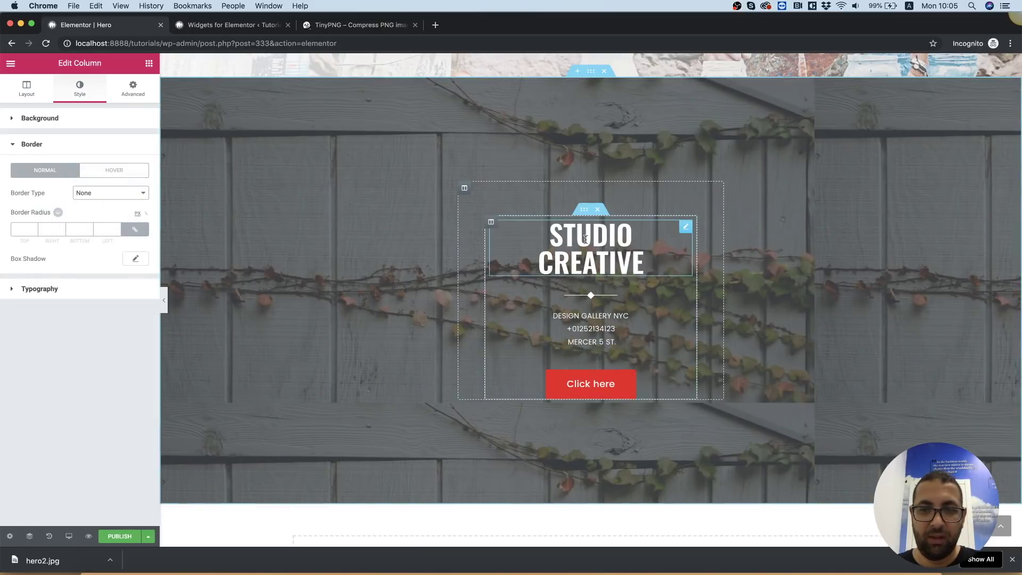
Give the inner section's column a solid 10 px border in white (#ffffff)
click(490, 224)
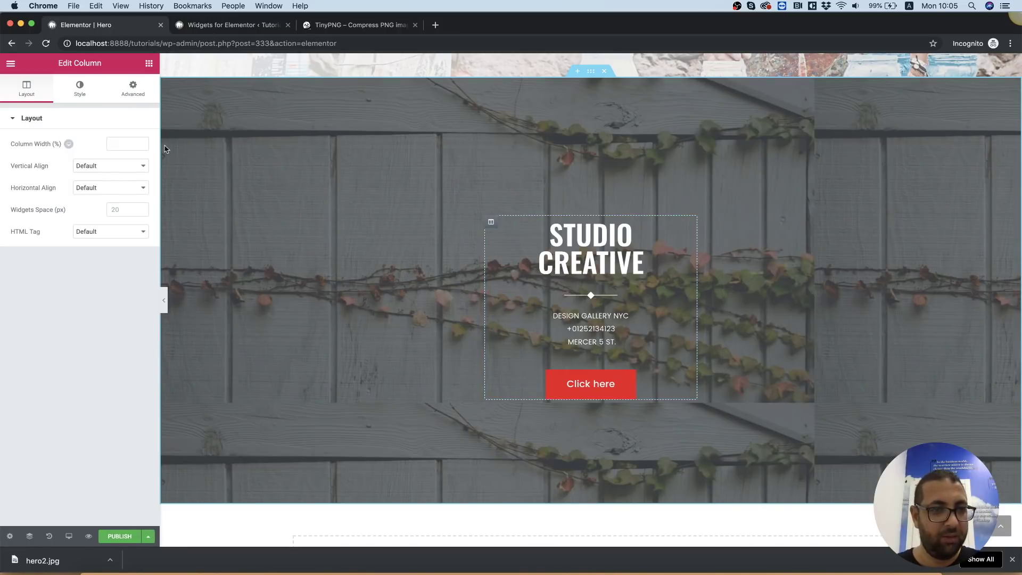
click(84, 95)
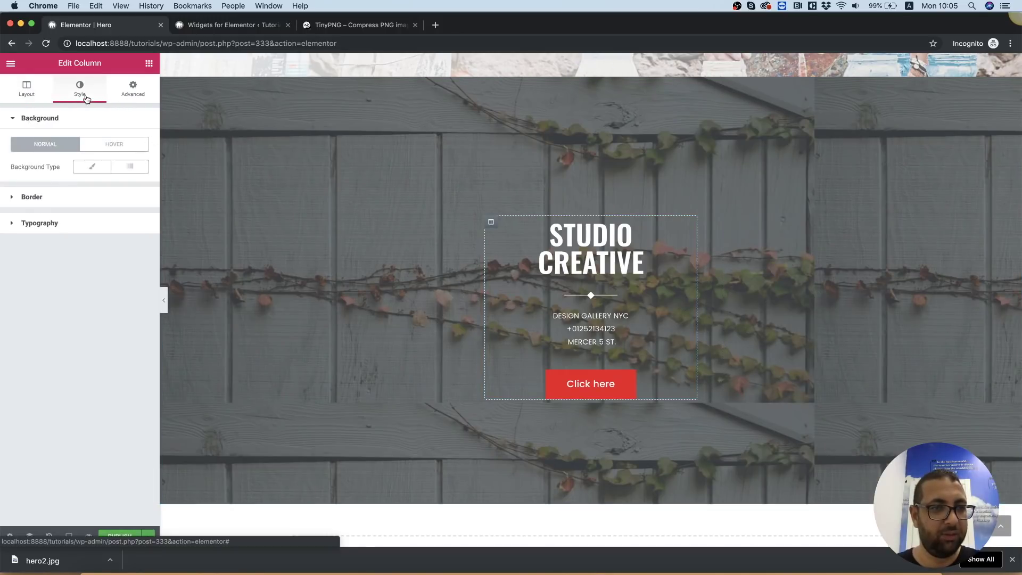
click(55, 202)
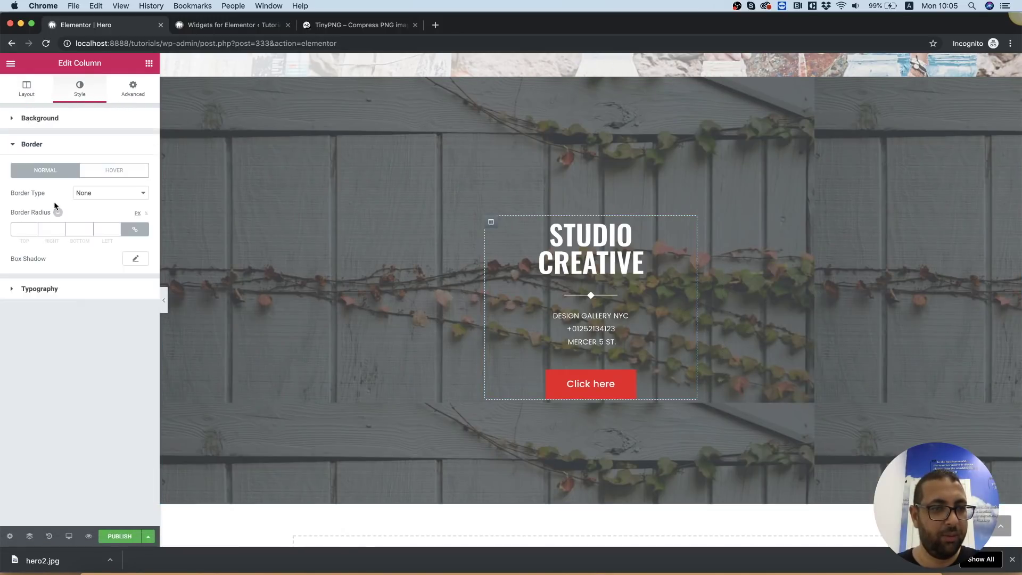
click(120, 188)
click(106, 201)
text(10)
click(139, 261)
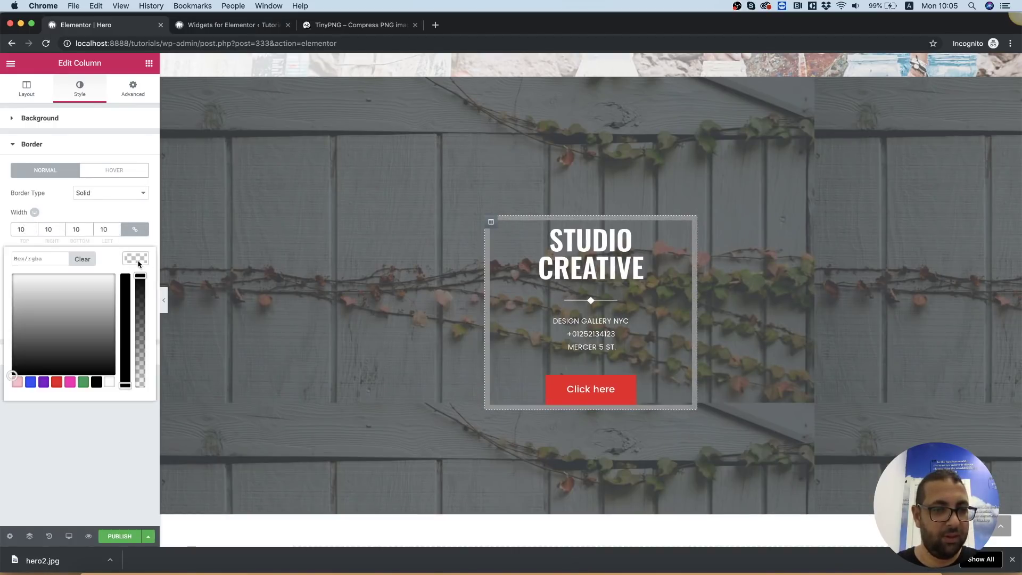
drag(86, 302, 132, 266)
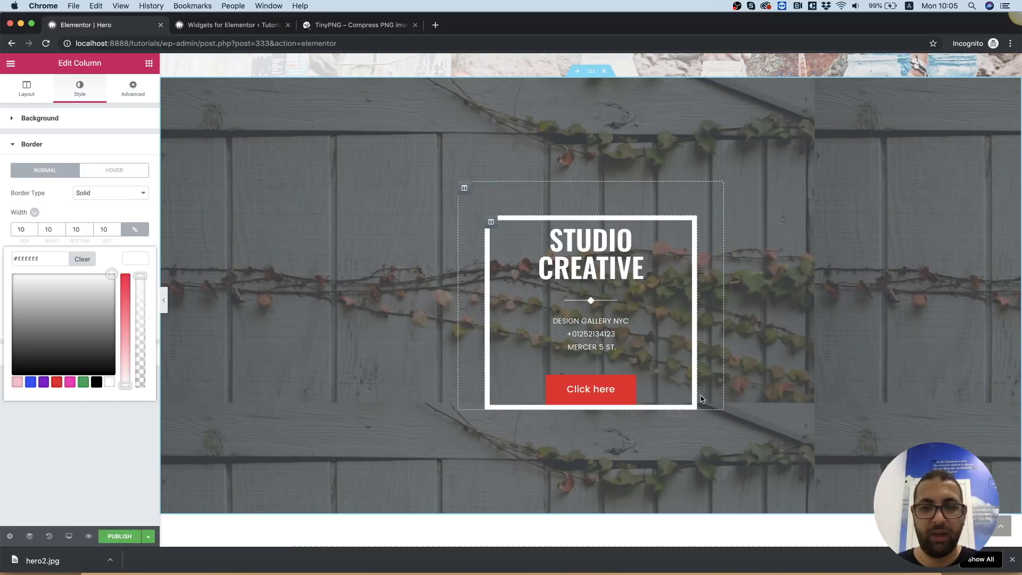
Insert a second inner section below the bordered box and delete its second column
click(149, 64)
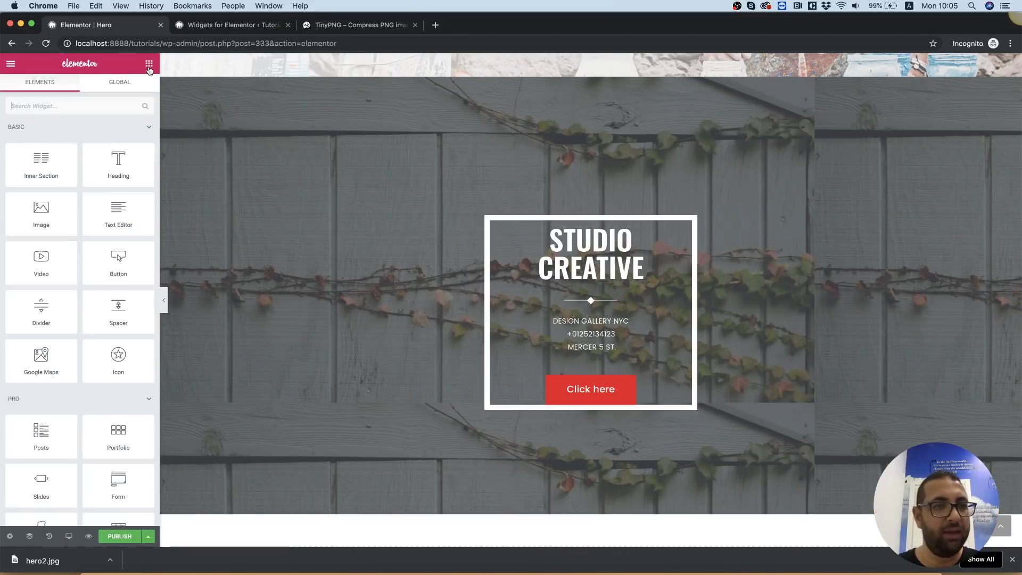
drag(41, 162, 576, 357)
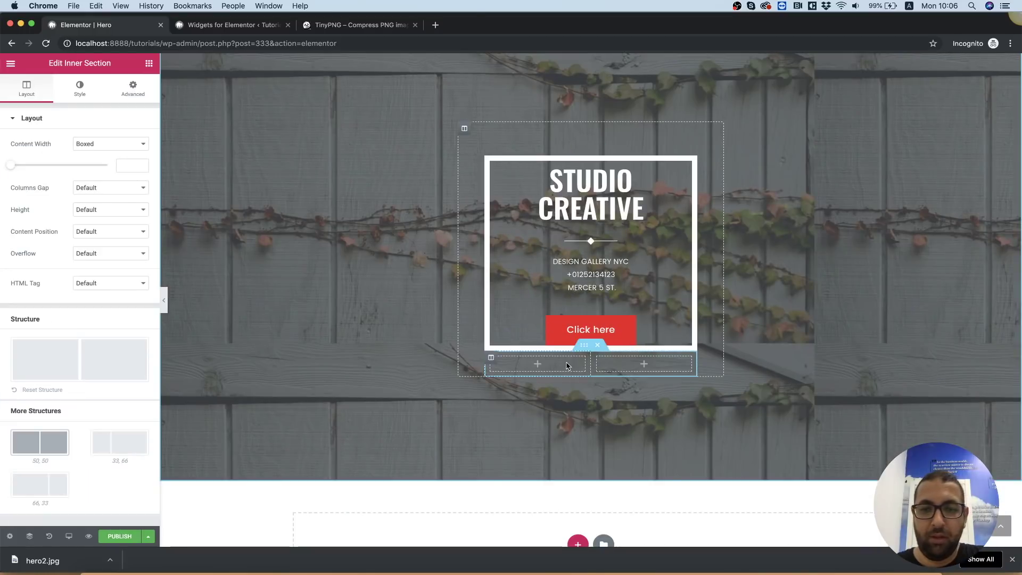
right_click(597, 360)
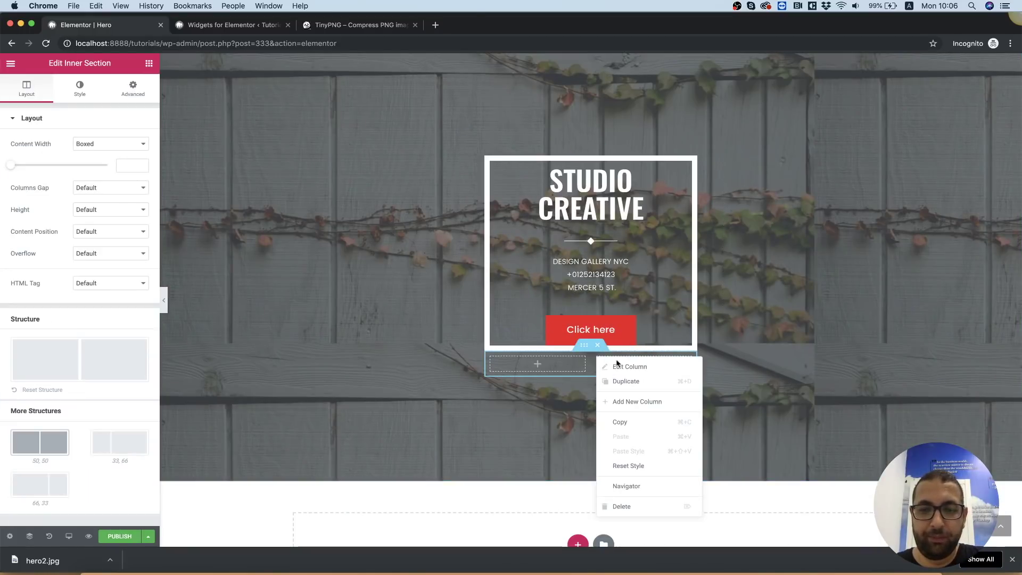
click(629, 510)
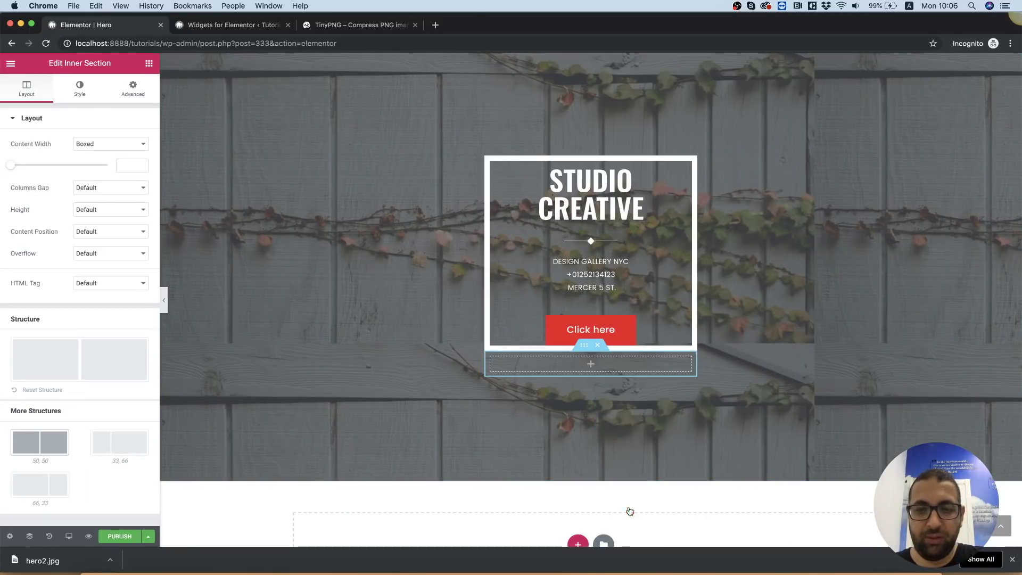
Add the Sexy Social Buttons widget to the new inner section and set its icon size to 16
click(149, 64)
click(73, 109)
text(sexy)
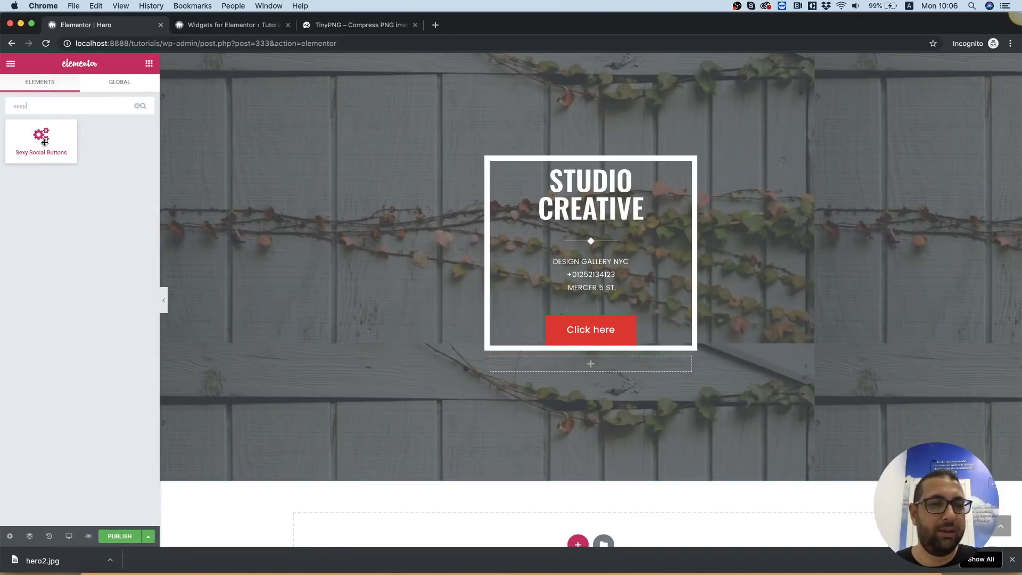
drag(43, 139, 585, 373)
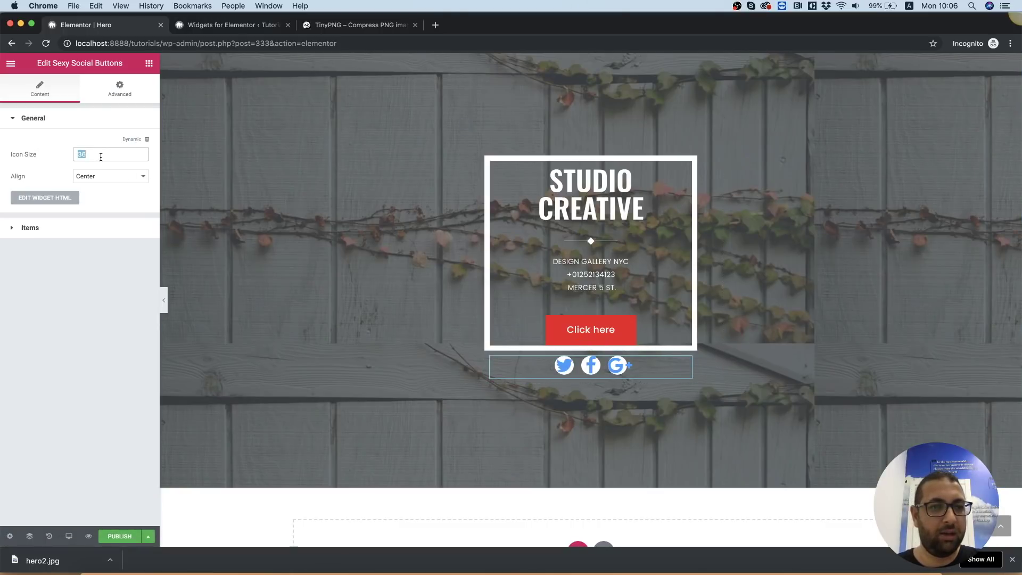
text(16)
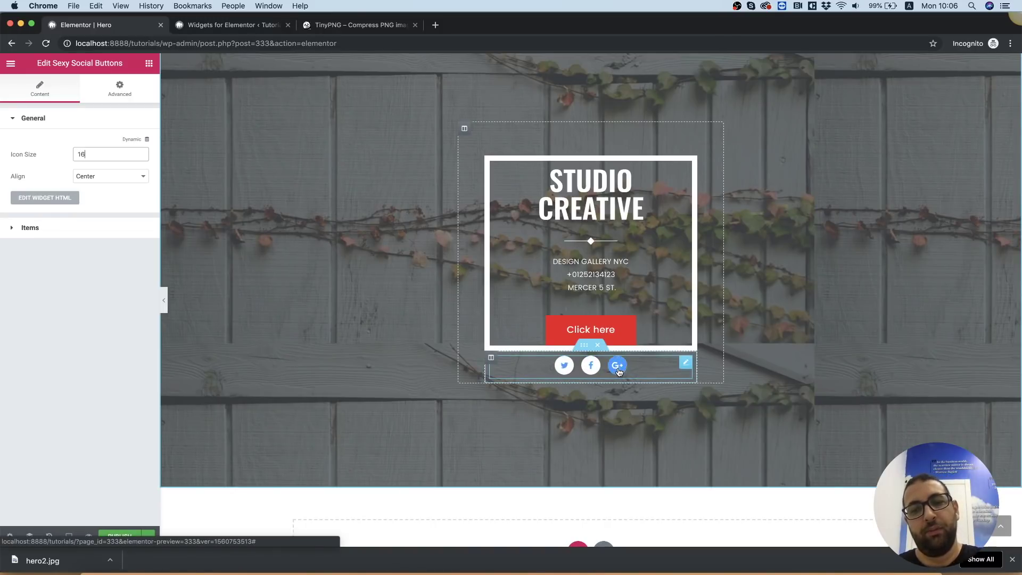
Unlink the social buttons widget's padding values and set its top padding to 20 px
right_click(646, 369)
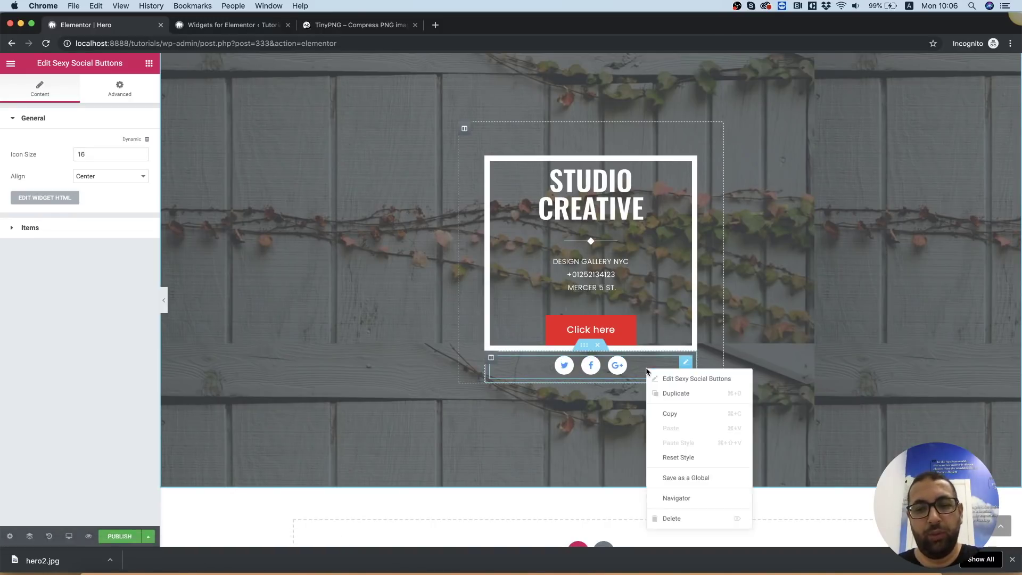
click(688, 379)
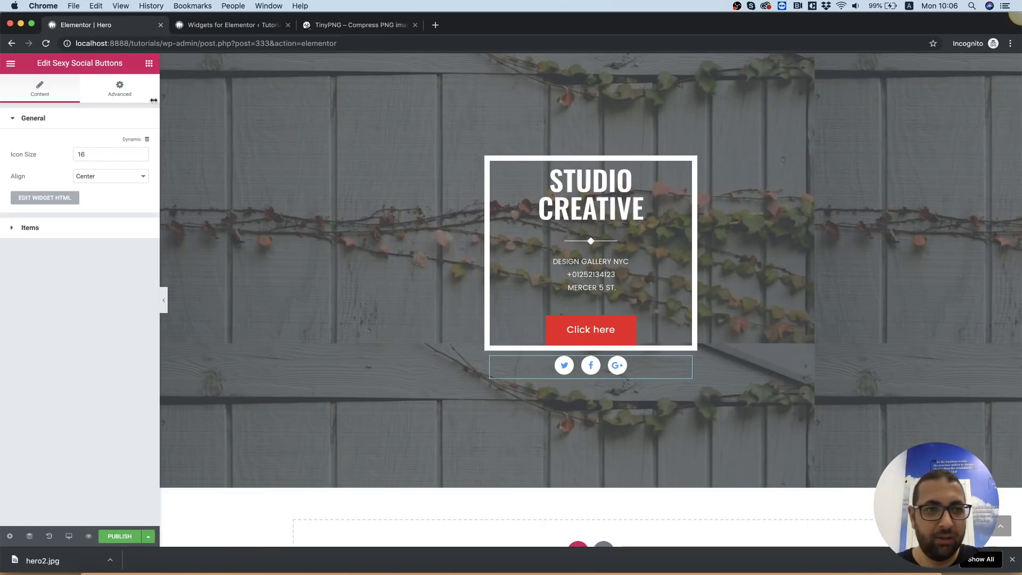
click(120, 89)
click(135, 202)
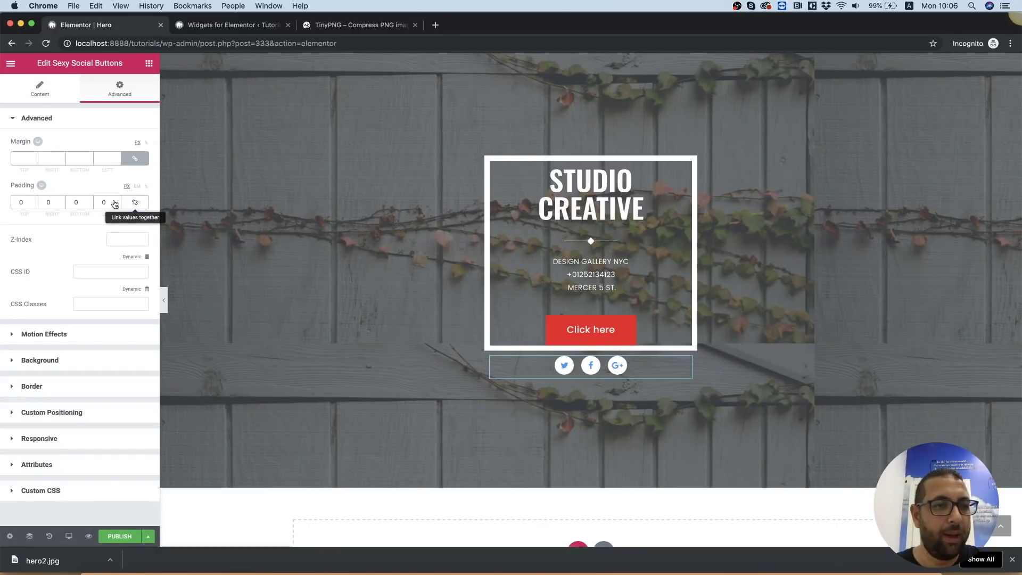
click(23, 202)
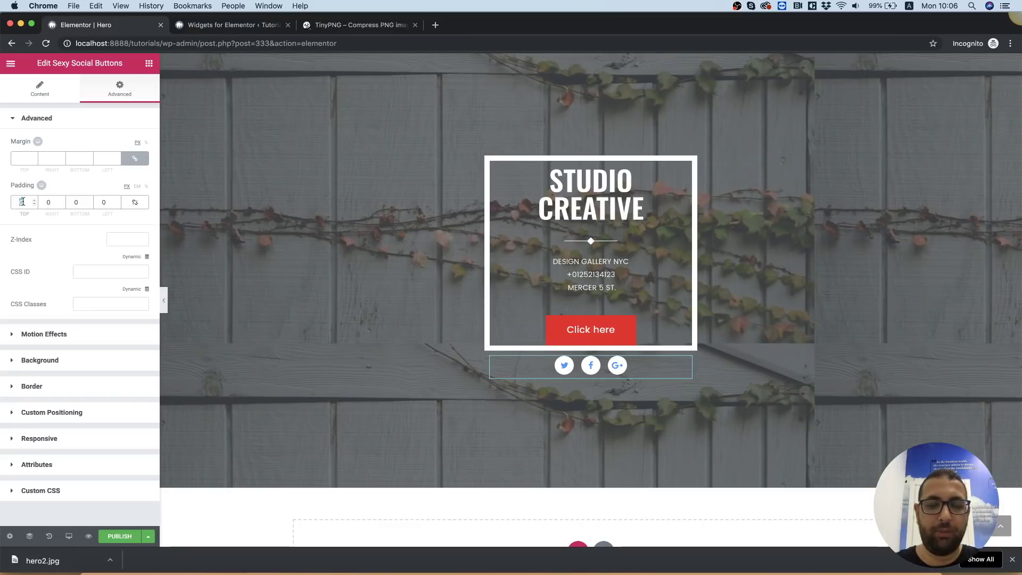
text(10)
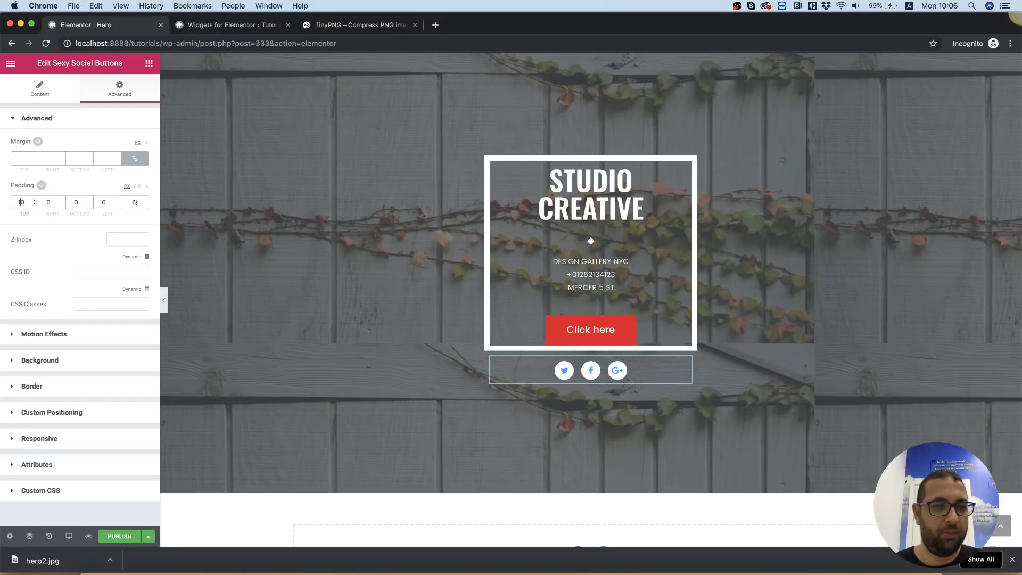
key(BackSpace)
key(BackSpace)
text(20)
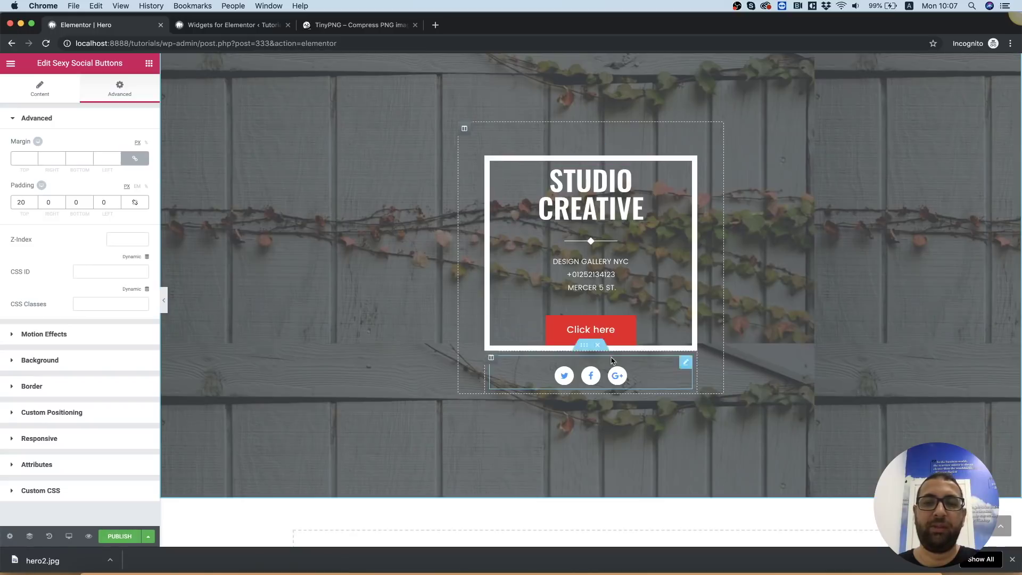
Review the three finished hero sections on the page, from the Welcome Home hero down to the Studio Creative hero
scroll(895, 171, up, 2)
scroll(895, 171, up, 10)
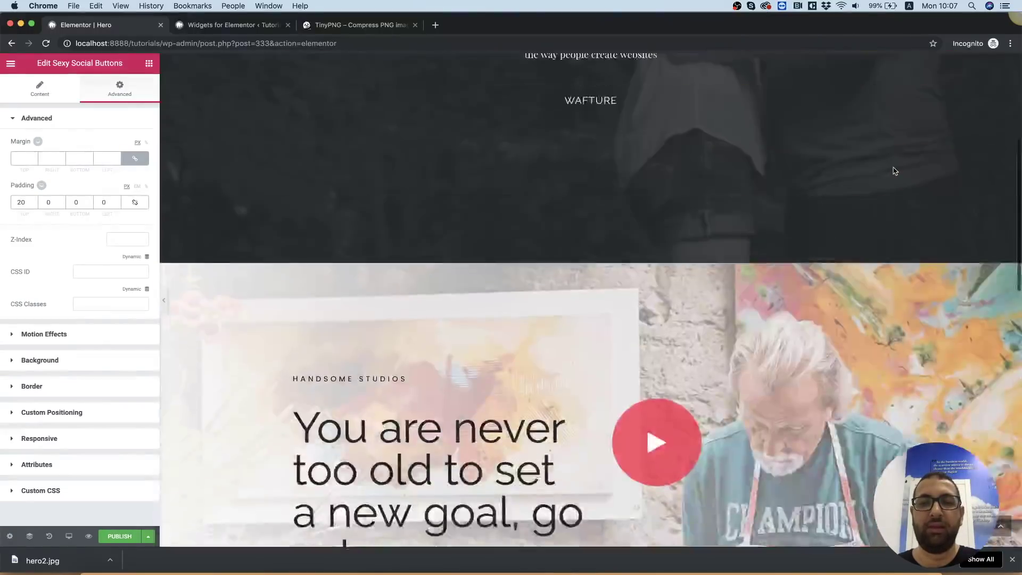
scroll(895, 171, down, 5)
scroll(893, 169, up, 5)
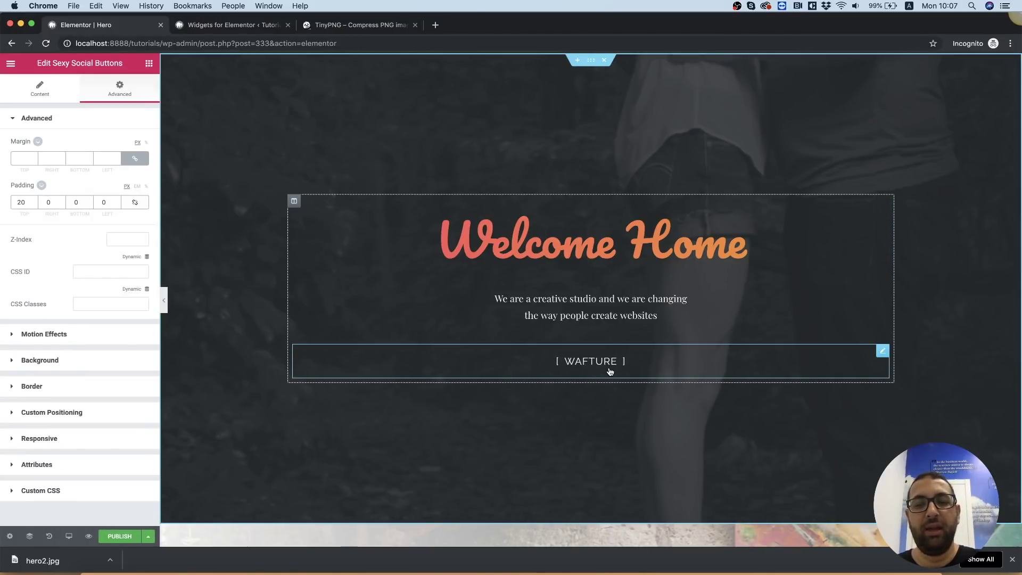
scroll(610, 371, down, 8)
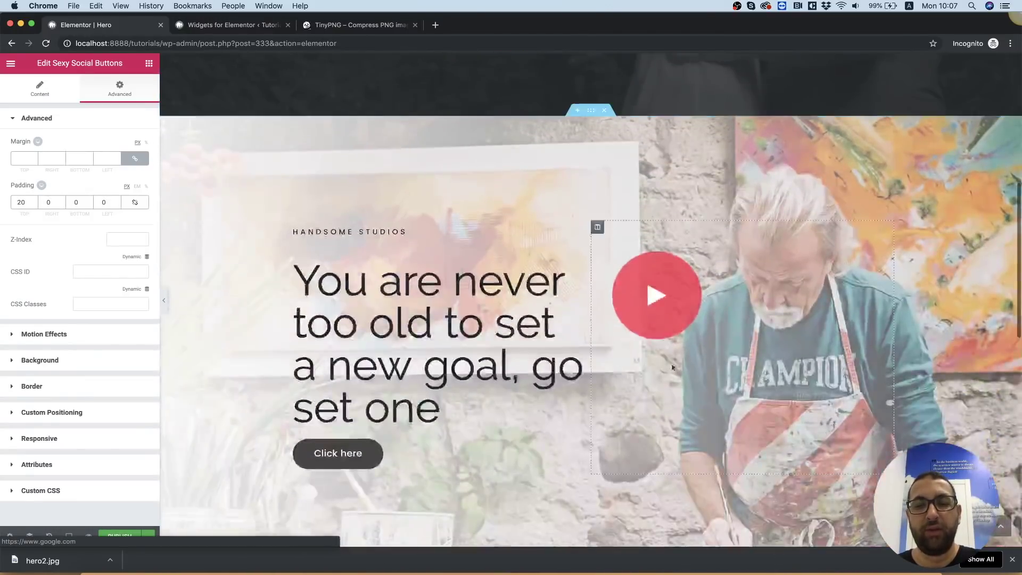
scroll(699, 243, down, 1)
scroll(699, 243, down, 9)
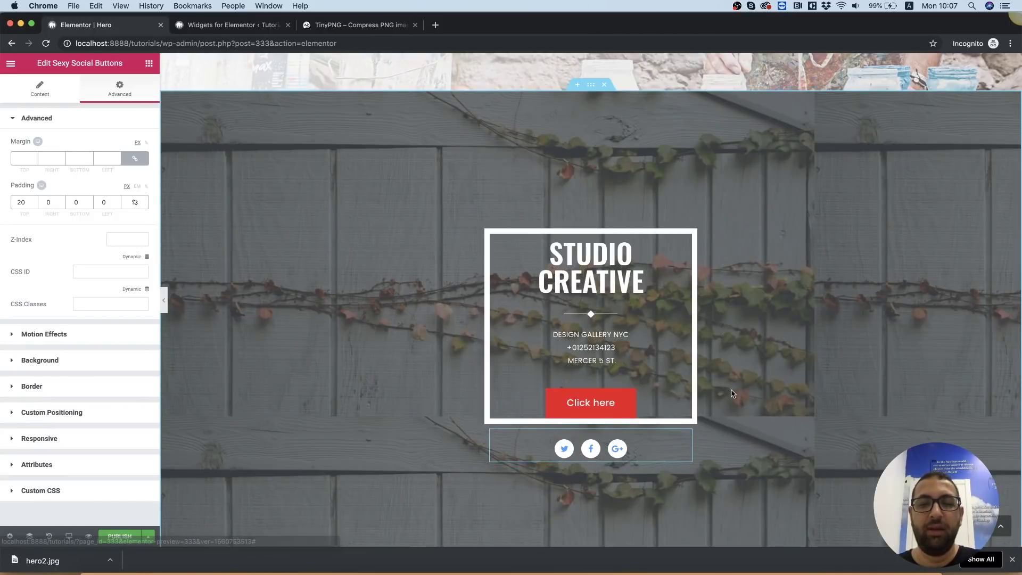
scroll(732, 392, up, 4)
scroll(732, 394, down, 4)
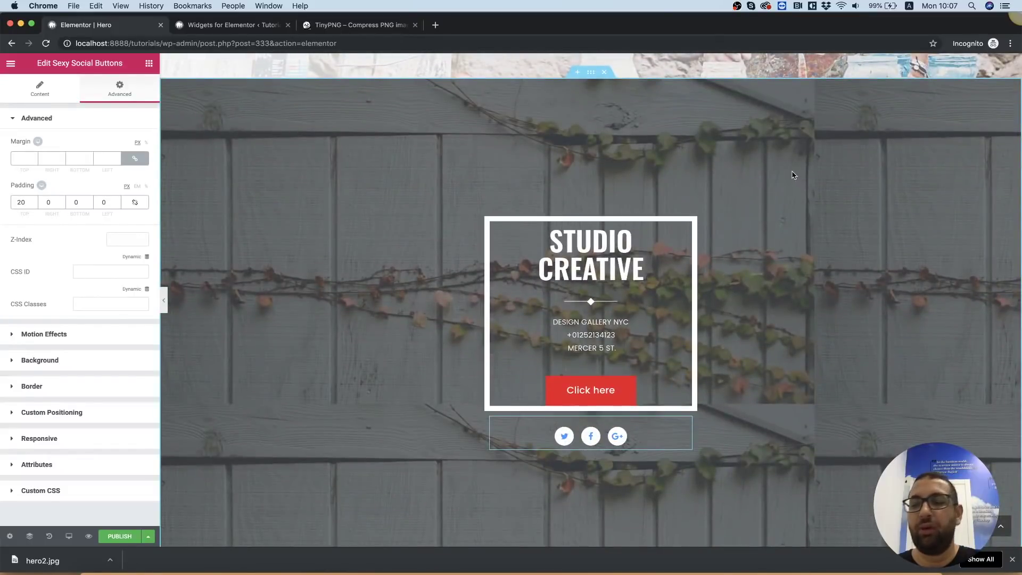
scroll(794, 174, up, 10)
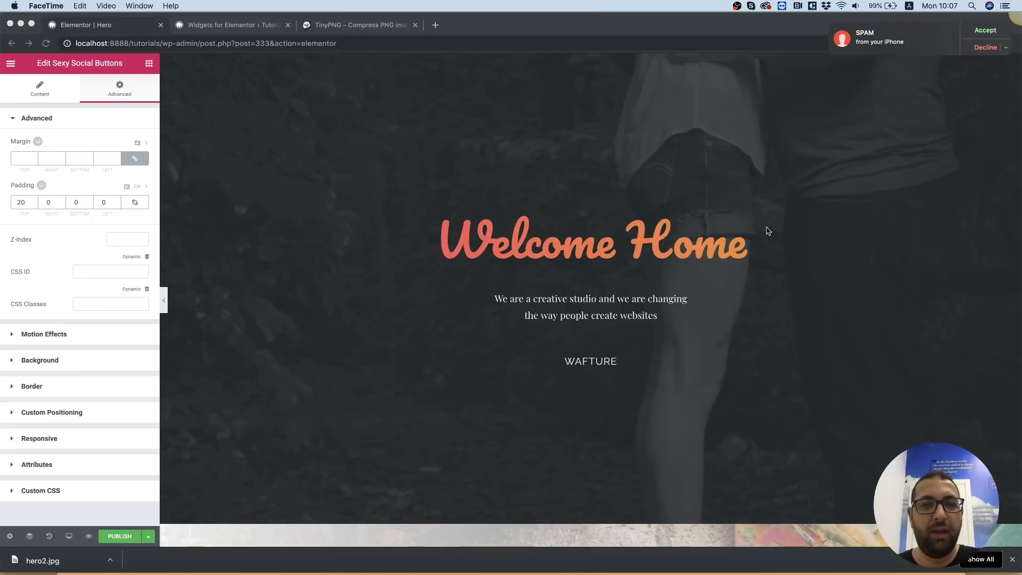
click(775, 249)
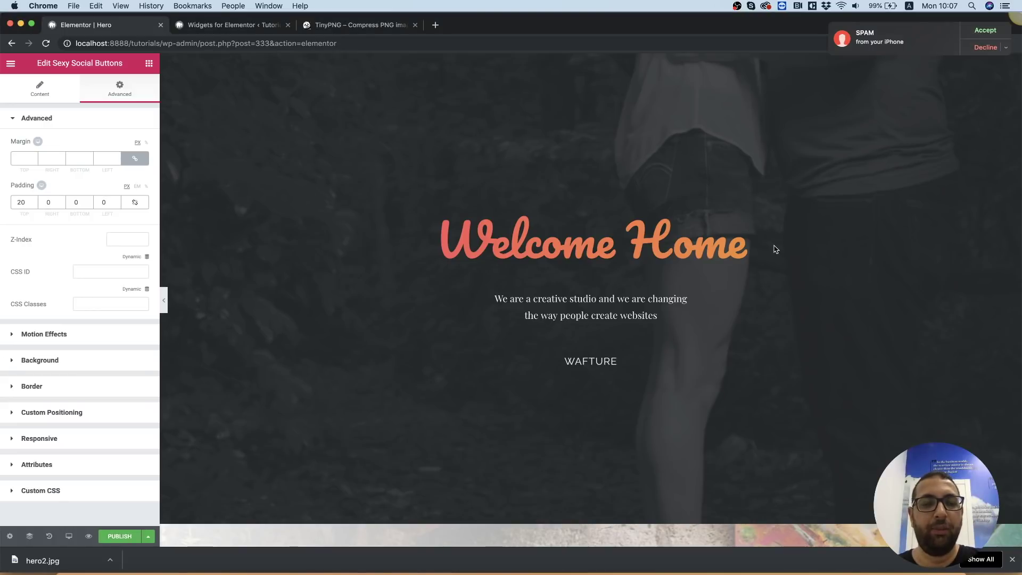